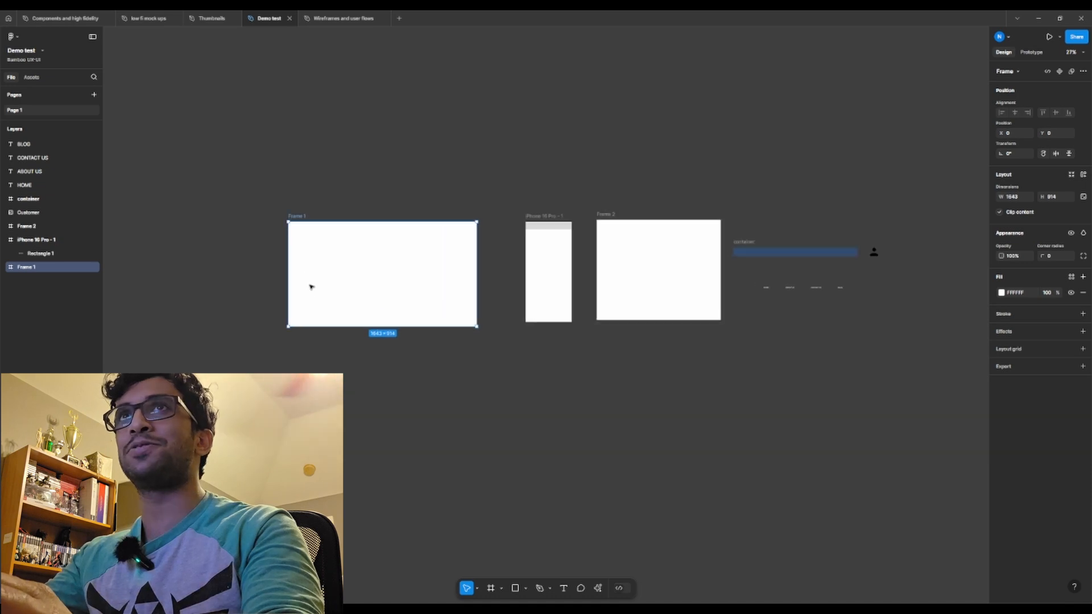
Rename the Frame 1 layer as "test frame".
{"action": "left_click_drag", "start_coordinate": [383, 240], "coordinate": [338, 346]}
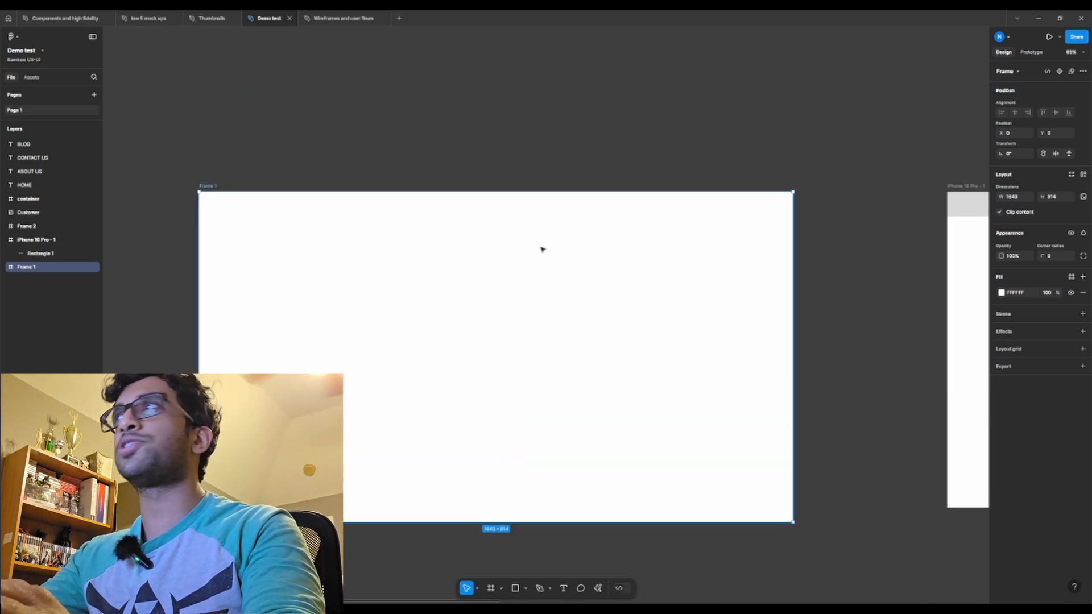
{"action": "left_click_drag", "start_coordinate": [639, 232], "coordinate": [539, 238]}
{"action": "left_click", "coordinate": [876, 192]}
{"action": "left_click", "coordinate": [789, 181]}
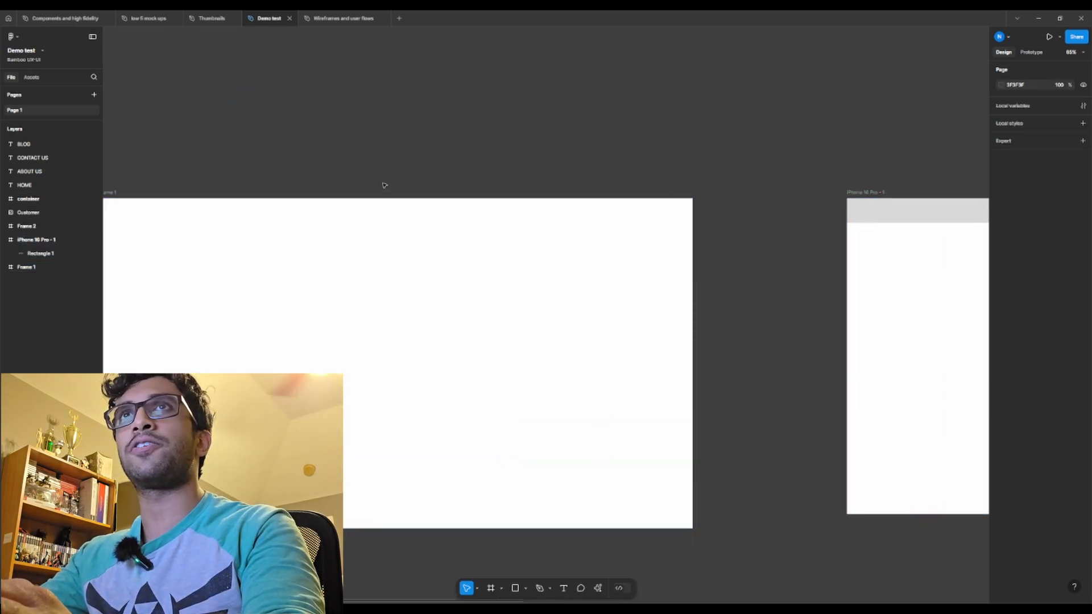
{"action": "left_click_drag", "start_coordinate": [336, 194], "coordinate": [538, 188]}
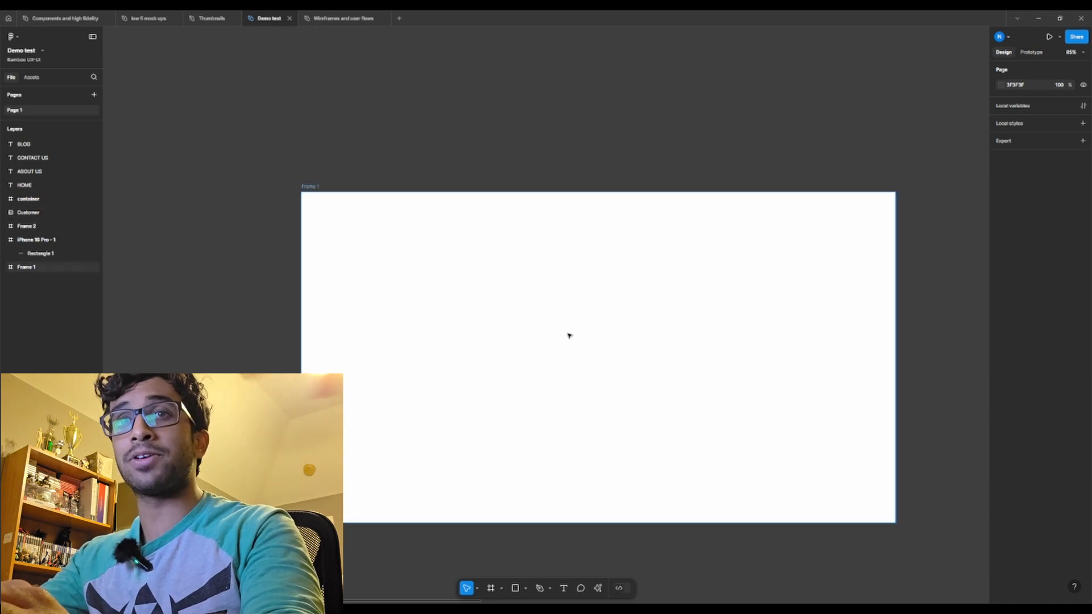
{"action": "left_click_drag", "start_coordinate": [563, 334], "coordinate": [483, 322]}
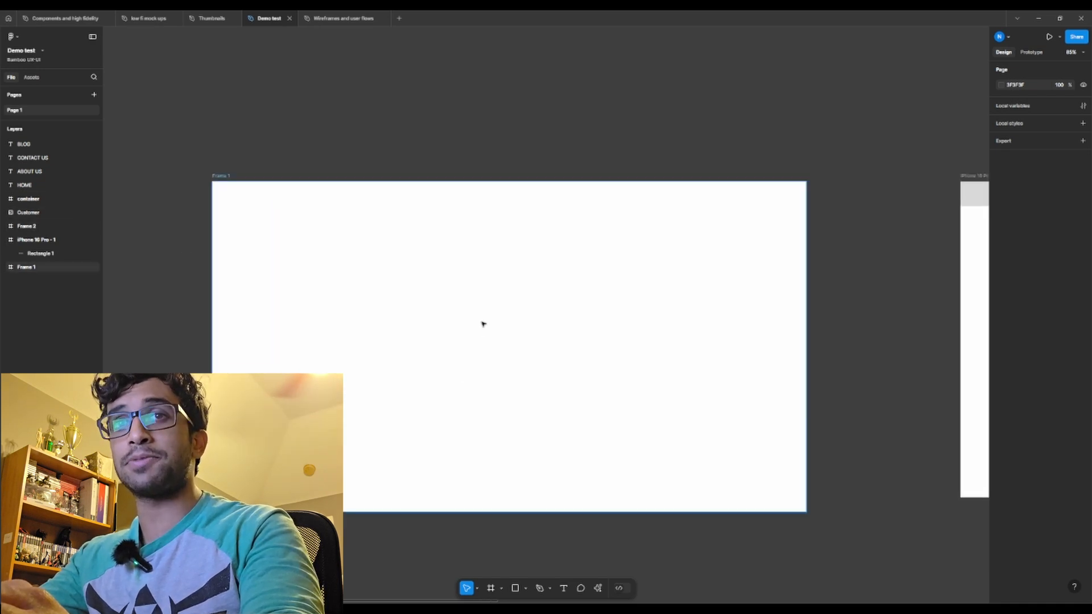
{"action": "left_click", "coordinate": [28, 269]}
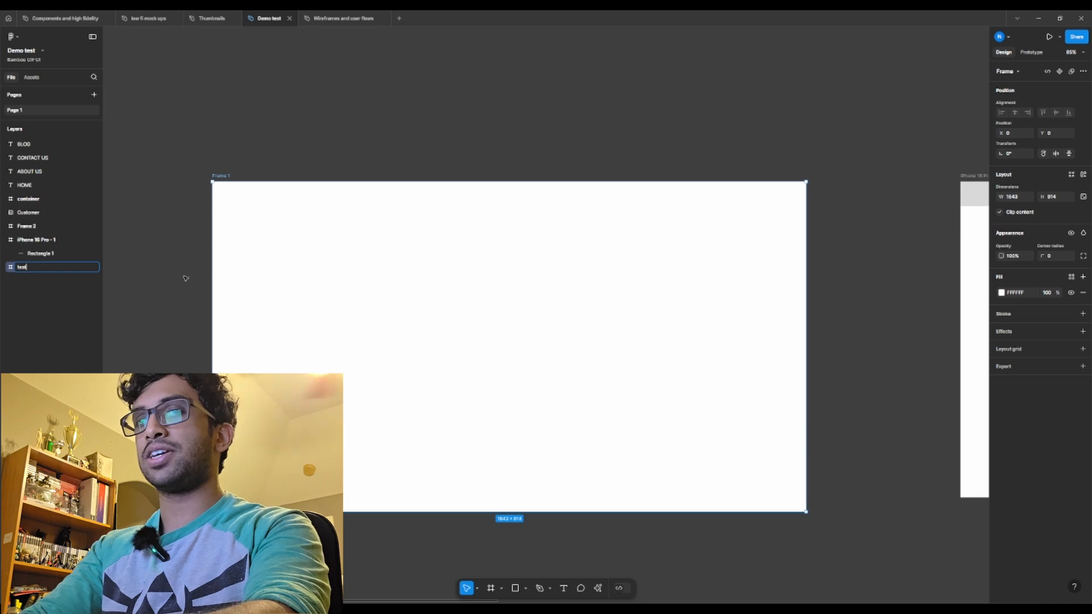
{"action": "type", "text": "test frame"}
{"action": "key", "text": "Return"}
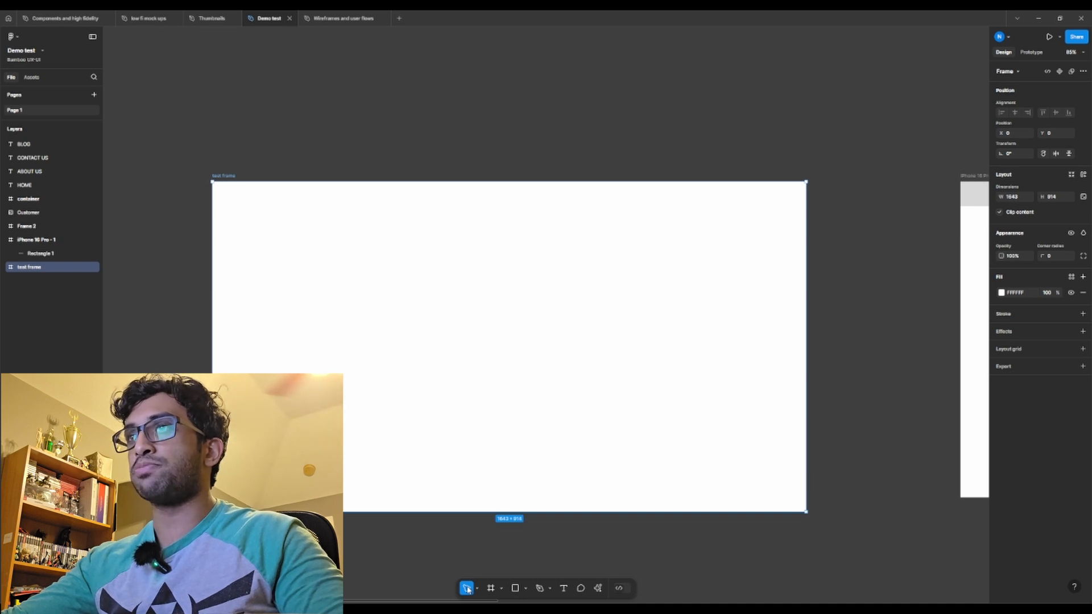
{"action": "mouse_move", "coordinate": [471, 417]}
{"action": "left_mouse_down"}
{"action": "mouse_move", "coordinate": [402, 392]}
{"action": "mouse_move", "coordinate": [480, 420]}
{"action": "left_mouse_up"}
{"action": "key", "text": "ctrl+z"}
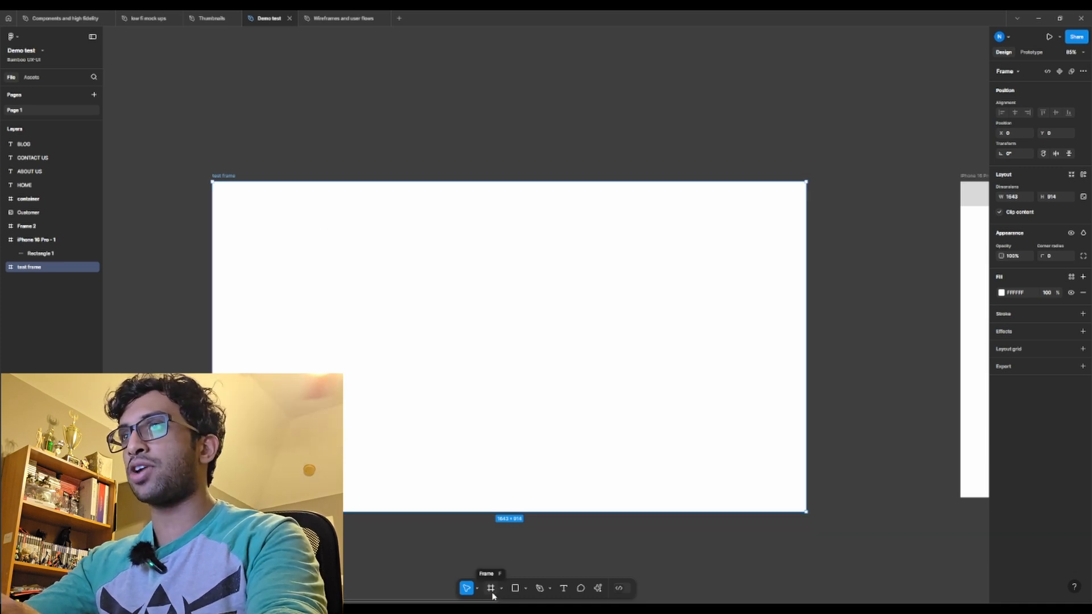
{"action": "scroll", "coordinate": [415, 309], "scroll_direction": "down", "scroll_amount": 5}
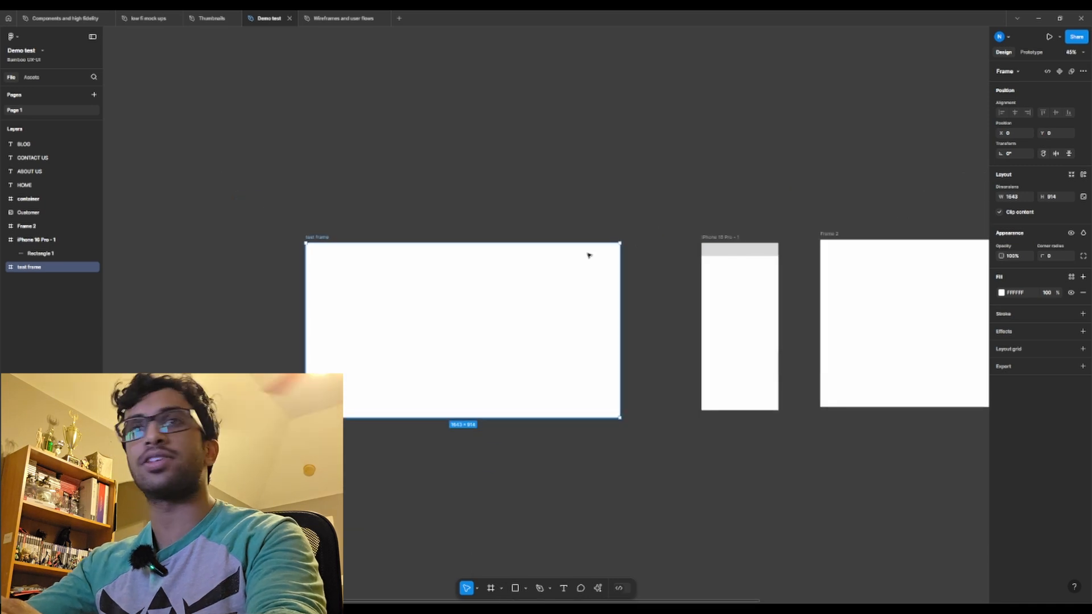
{"action": "scroll", "coordinate": [490, 330], "scroll_direction": "up", "scroll_amount": 5}
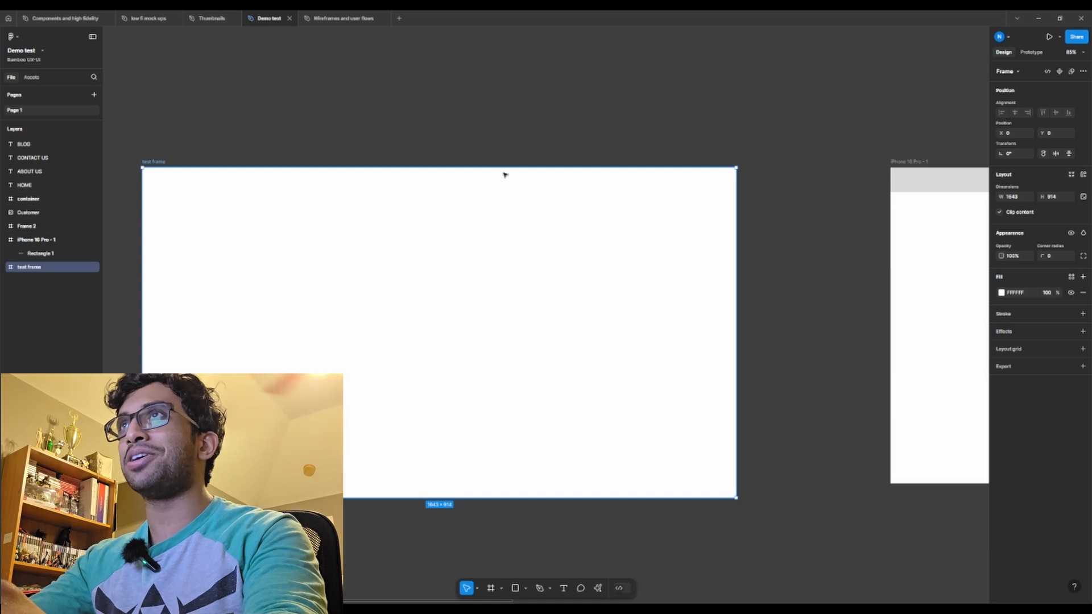
{"action": "key", "text": "f"}
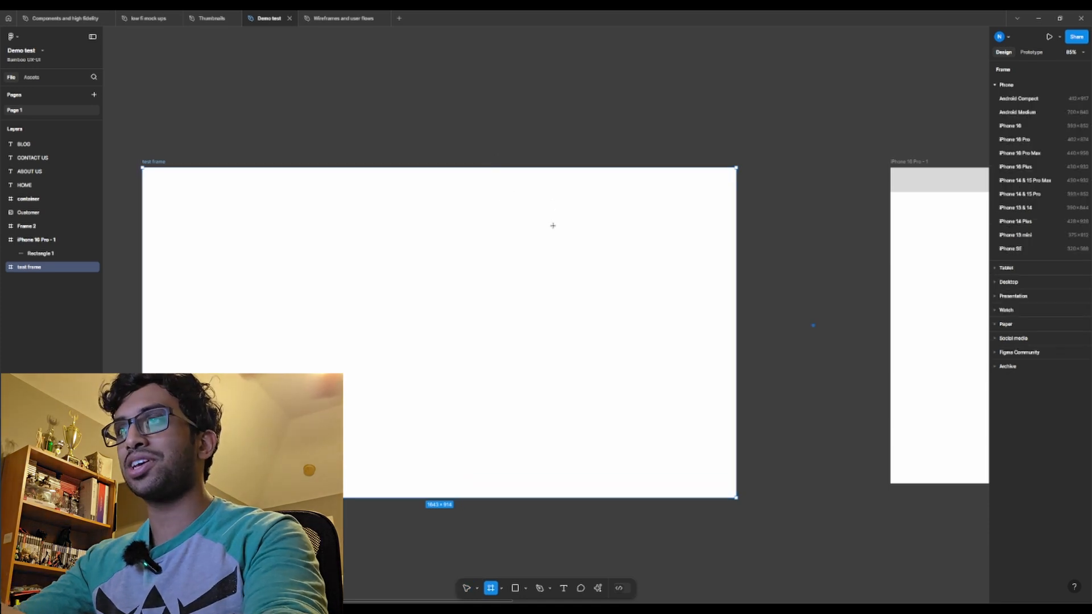
{"action": "key", "text": "Escape"}
{"action": "key", "text": "f"}
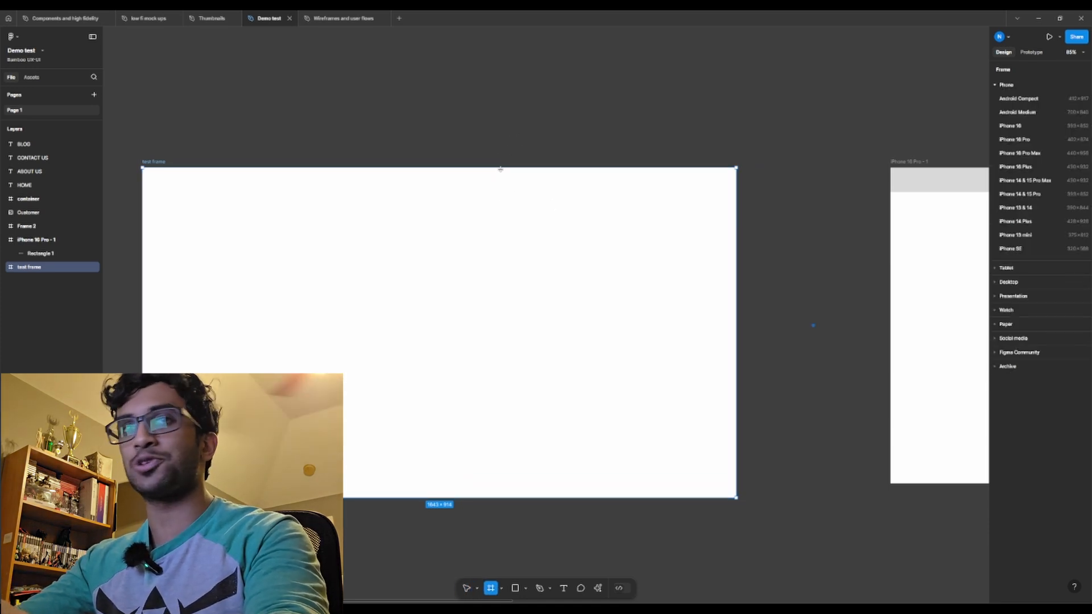
{"action": "key", "text": "Escape"}
{"action": "left_click", "coordinate": [502, 589]}
{"action": "left_click", "coordinate": [432, 522]}
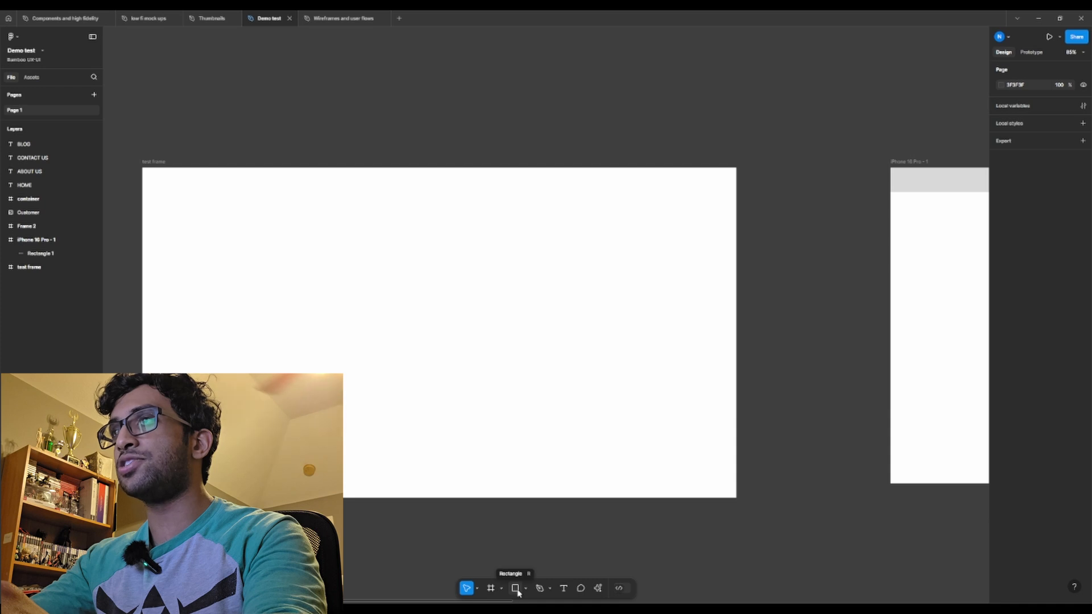
Draw a rectangle about 481 × 267 inside the test frame and move it to about X 155, Y 181.
{"action": "left_click", "coordinate": [526, 590]}
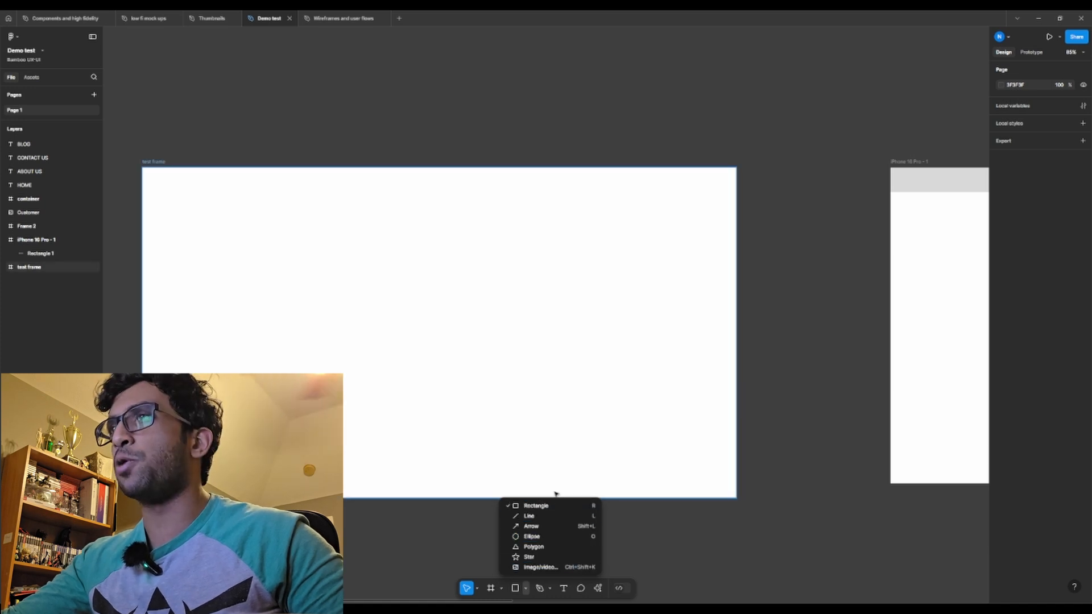
{"action": "left_click", "coordinate": [453, 437]}
{"action": "key", "text": "r"}
{"action": "scroll", "coordinate": [365, 341], "scroll_direction": "left", "scroll_amount": 3}
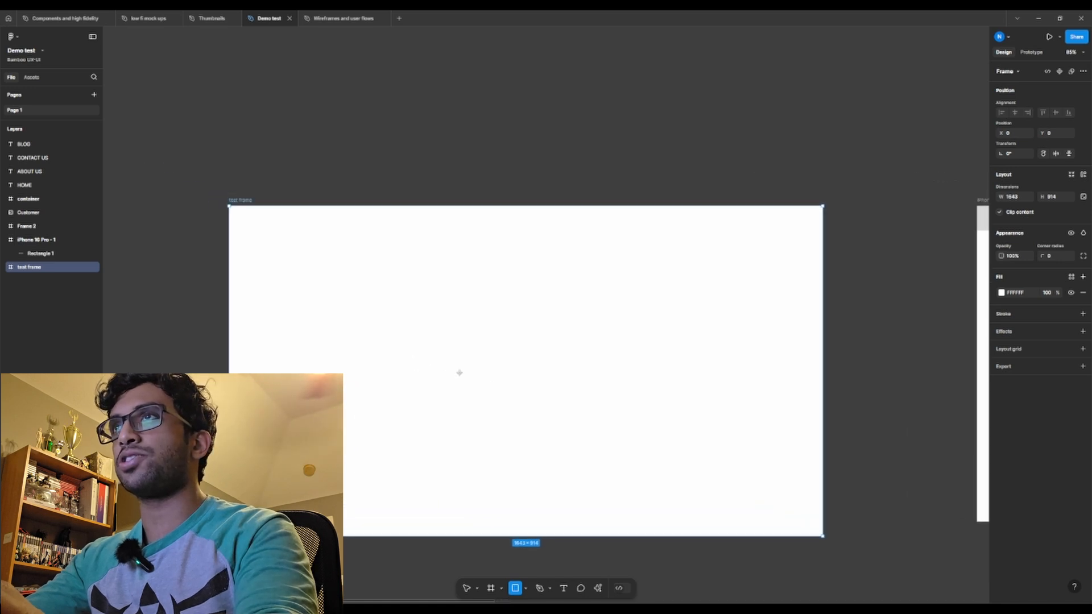
{"action": "scroll", "coordinate": [447, 368], "scroll_direction": "up", "scroll_amount": 5}
{"action": "left_click_drag", "start_coordinate": [293, 245], "coordinate": [517, 368]}
{"action": "left_click", "coordinate": [660, 360]}
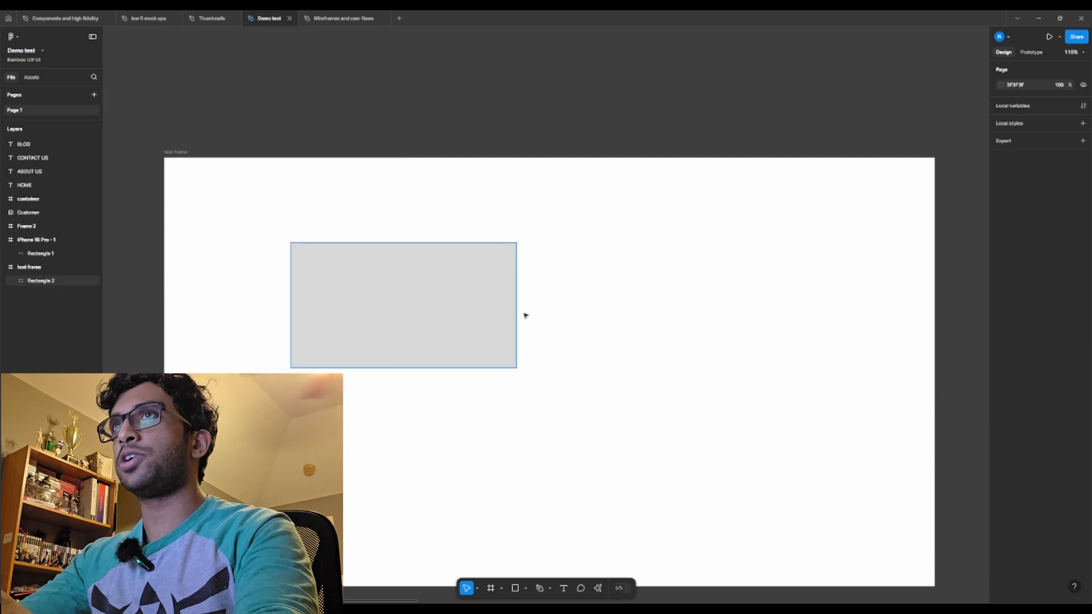
{"action": "left_click_drag", "start_coordinate": [395, 292], "coordinate": [331, 292]}
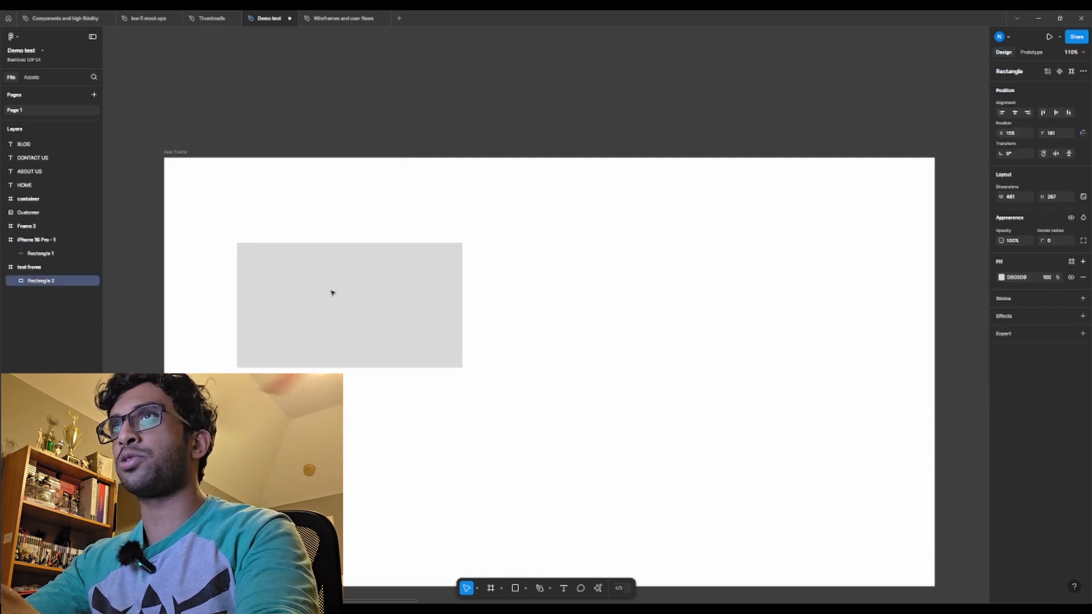
Duplicate the rectangle and delete the copy, and delete the original and undo that deletion.
{"action": "left_click_drag", "start_coordinate": [459, 332], "coordinate": [667, 319], "text": "alt"}
{"action": "key", "text": "Delete"}
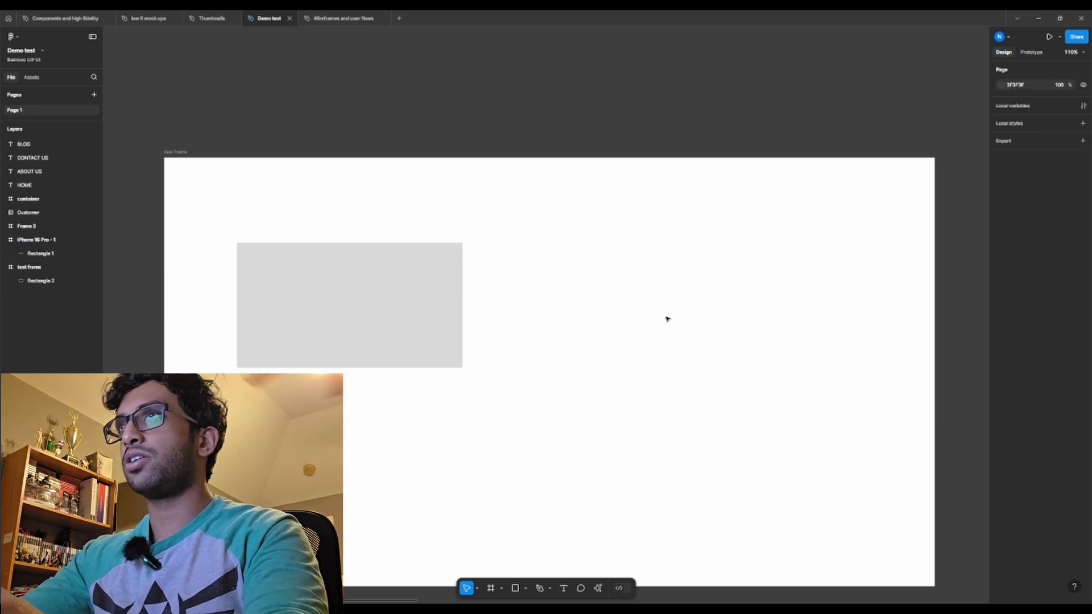
{"action": "left_click", "coordinate": [389, 343]}
{"action": "key", "text": "Delete"}
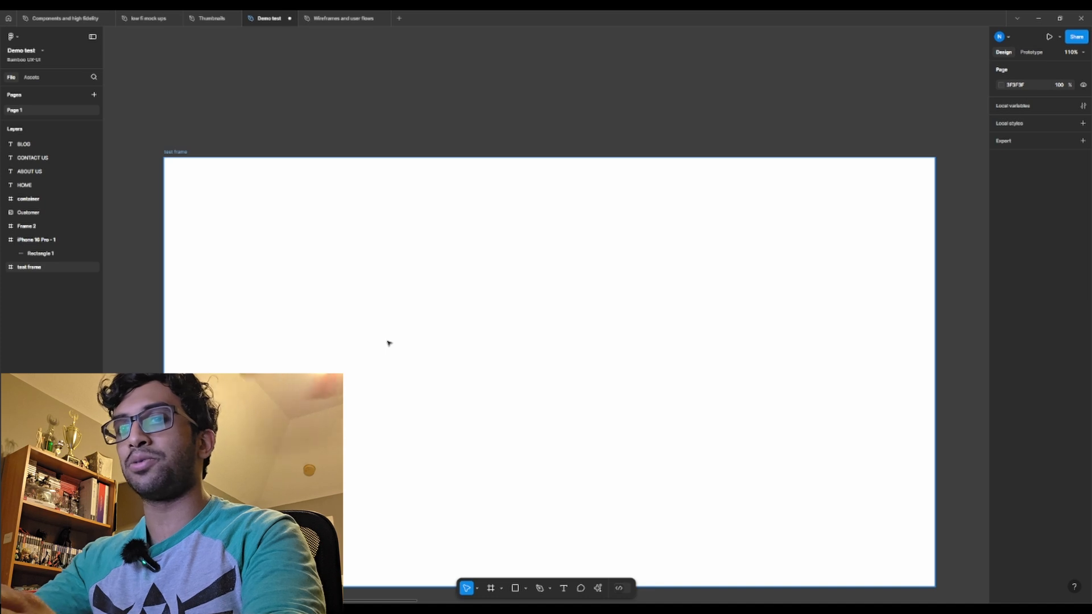
{"action": "key", "text": "ctrl+z"}
{"action": "left_click", "coordinate": [575, 330]}
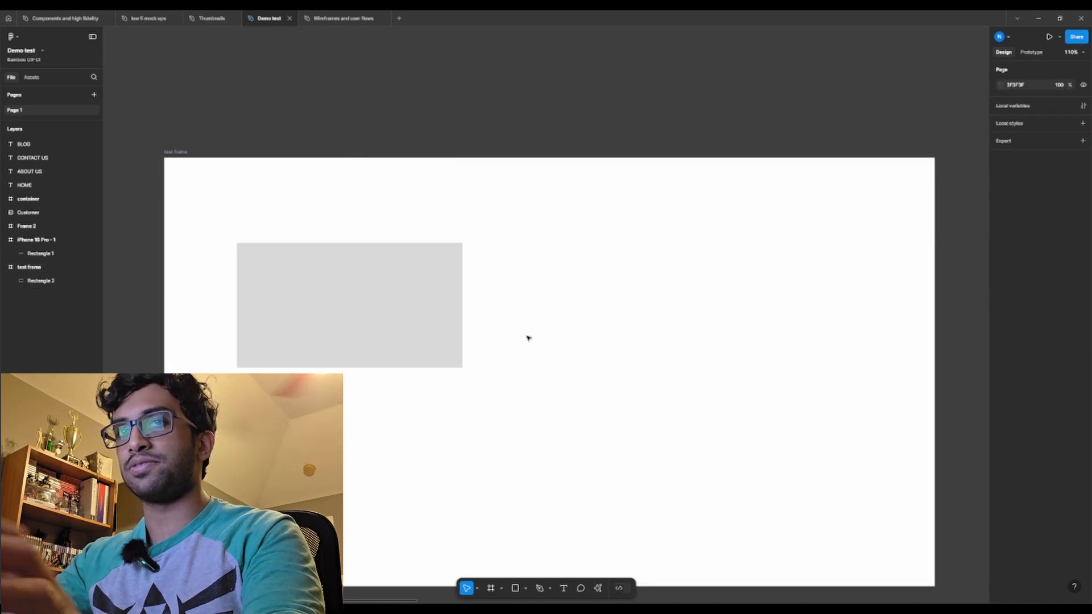
Duplicate the rectangle horizontally within the test frame, placing the copy at about X 762, Y 181.
{"action": "left_click", "coordinate": [397, 307]}
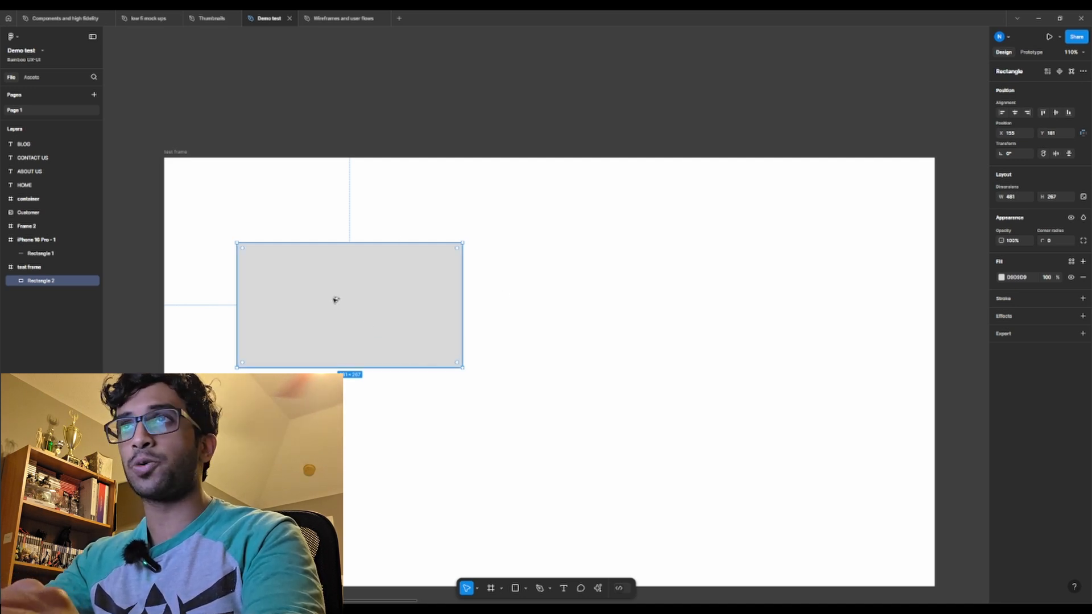
{"action": "left_click_drag", "start_coordinate": [295, 303], "coordinate": [579, 304]}
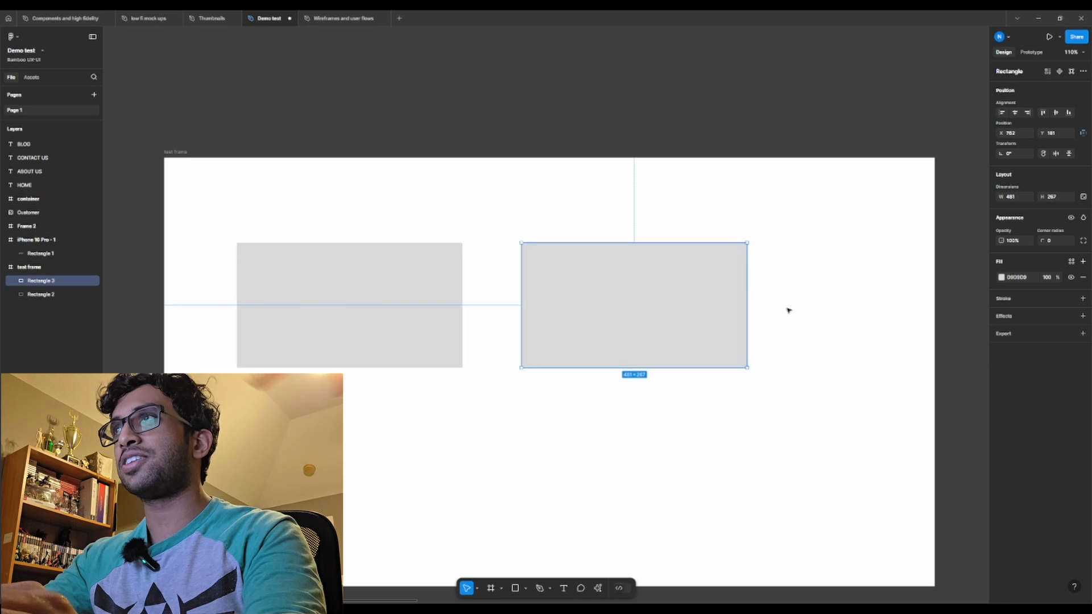
{"action": "left_click", "coordinate": [788, 310]}
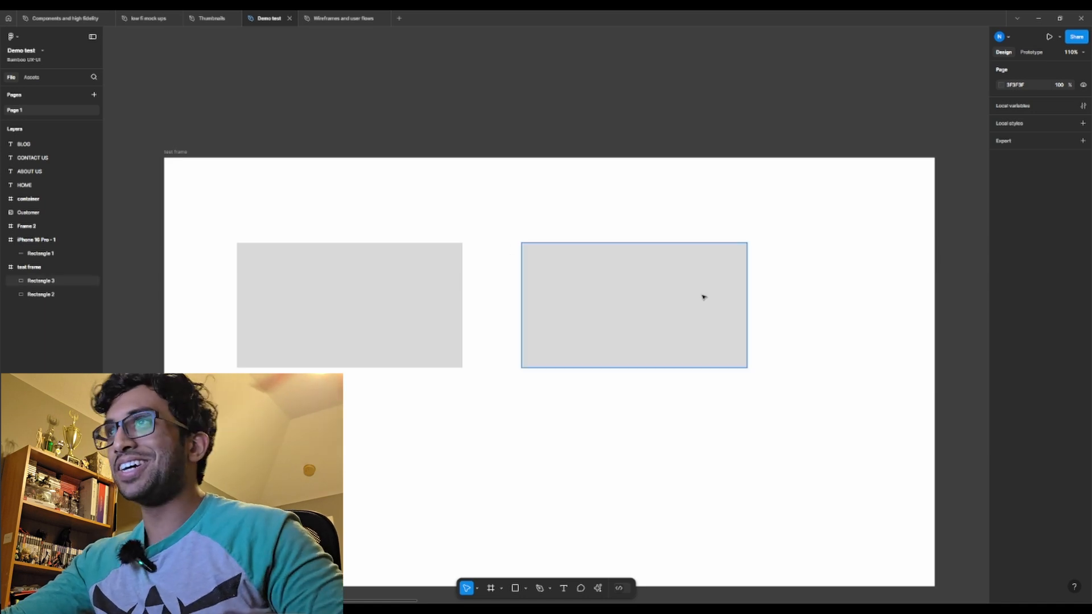
Reposition both rectangles at about Y 190, with the original at about X 140 and the copy aligned beside it.
{"action": "left_click_drag", "start_coordinate": [661, 296], "coordinate": [657, 350]}
{"action": "mouse_move", "coordinate": [410, 312]}
{"action": "left_mouse_down"}
{"action": "mouse_move", "coordinate": [476, 326]}
{"action": "mouse_move", "coordinate": [400, 331]}
{"action": "mouse_move", "coordinate": [402, 317]}
{"action": "left_mouse_up"}
{"action": "left_click_drag", "start_coordinate": [586, 356], "coordinate": [570, 314]}
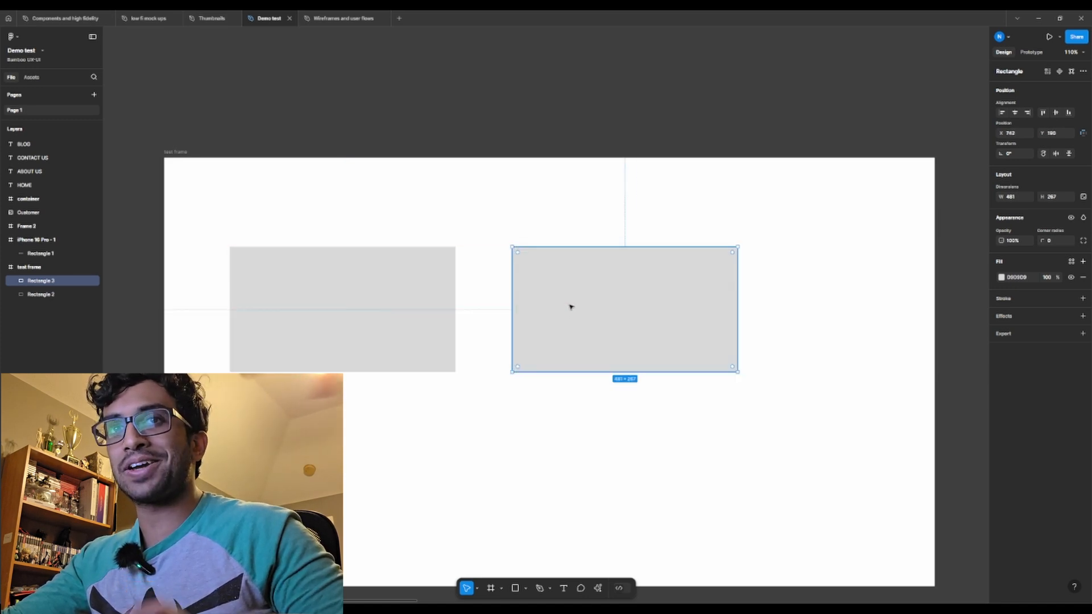
Try selecting both rectangles with a selection marquee and by adding one to the other, and clear the selection.
{"action": "left_click", "coordinate": [562, 437]}
{"action": "left_click_drag", "start_coordinate": [397, 406], "coordinate": [690, 293]}
{"action": "left_click", "coordinate": [677, 433]}
{"action": "left_click_drag", "start_coordinate": [400, 399], "coordinate": [651, 325]}
{"action": "left_click", "coordinate": [498, 414]}
{"action": "left_click", "coordinate": [425, 347]}
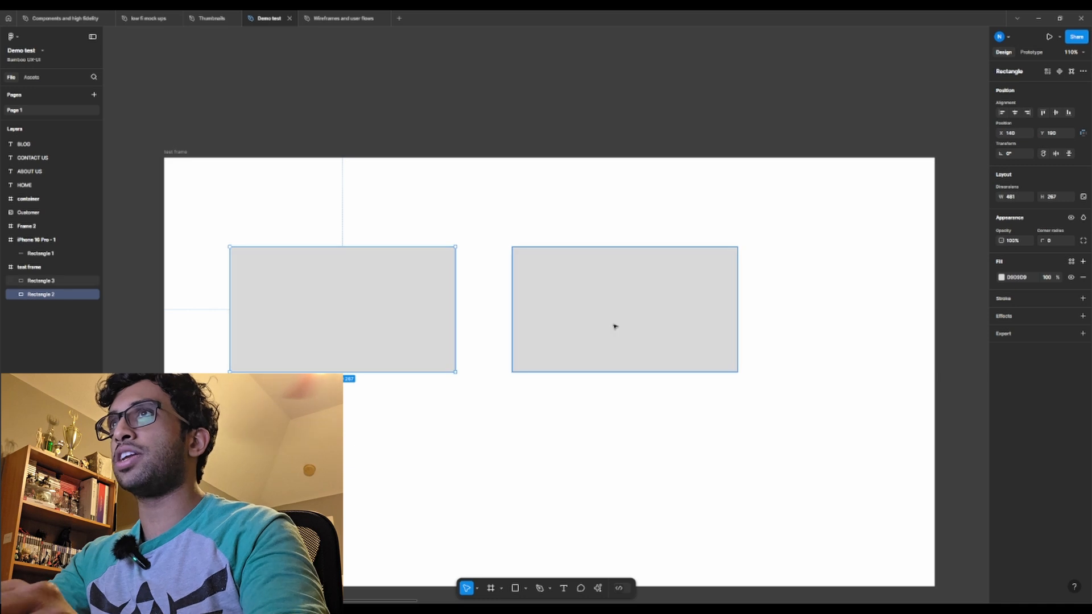
{"action": "left_click", "coordinate": [615, 327], "text": "shift"}
{"action": "left_click", "coordinate": [361, 312]}
{"action": "left_click", "coordinate": [615, 345], "text": "shift"}
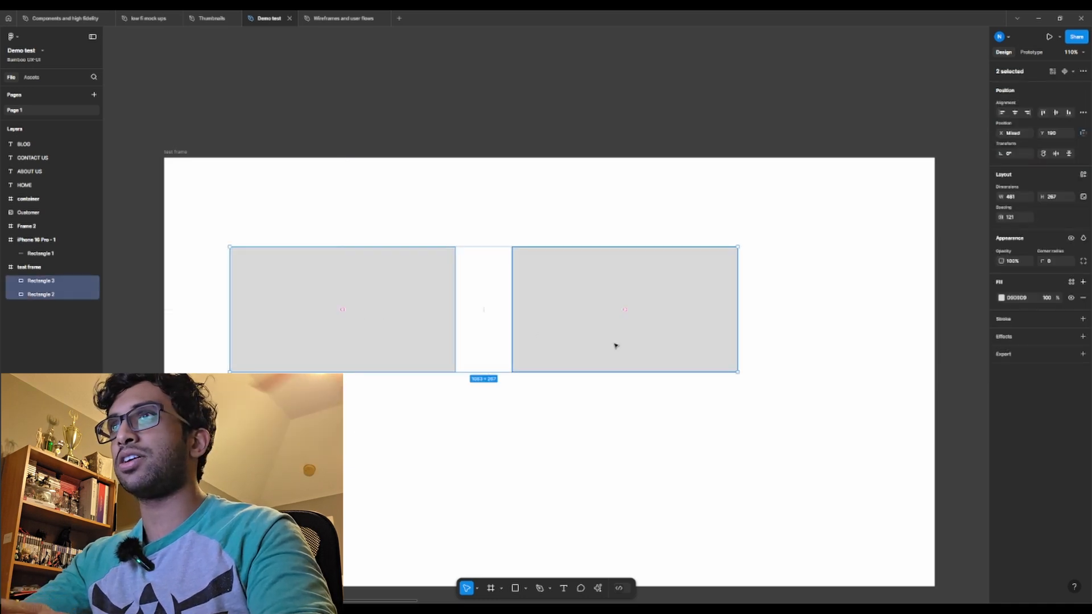
{"action": "left_click", "coordinate": [459, 411]}
Group the two rectangles and move the group to about X 275, Y 206.
{"action": "left_click_drag", "start_coordinate": [405, 382], "coordinate": [575, 340]}
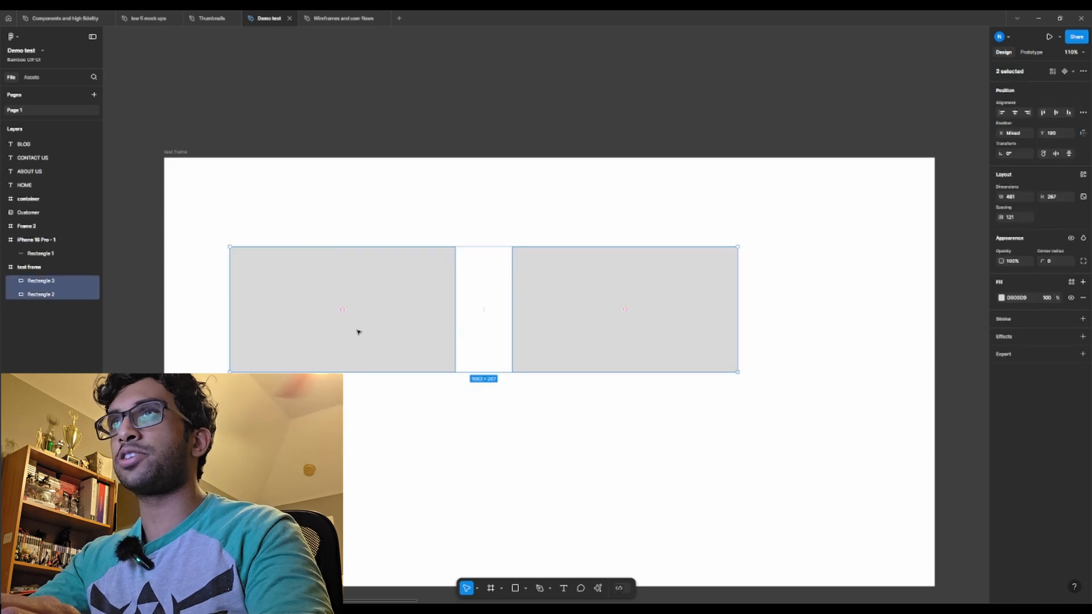
{"action": "right_click", "coordinate": [409, 303]}
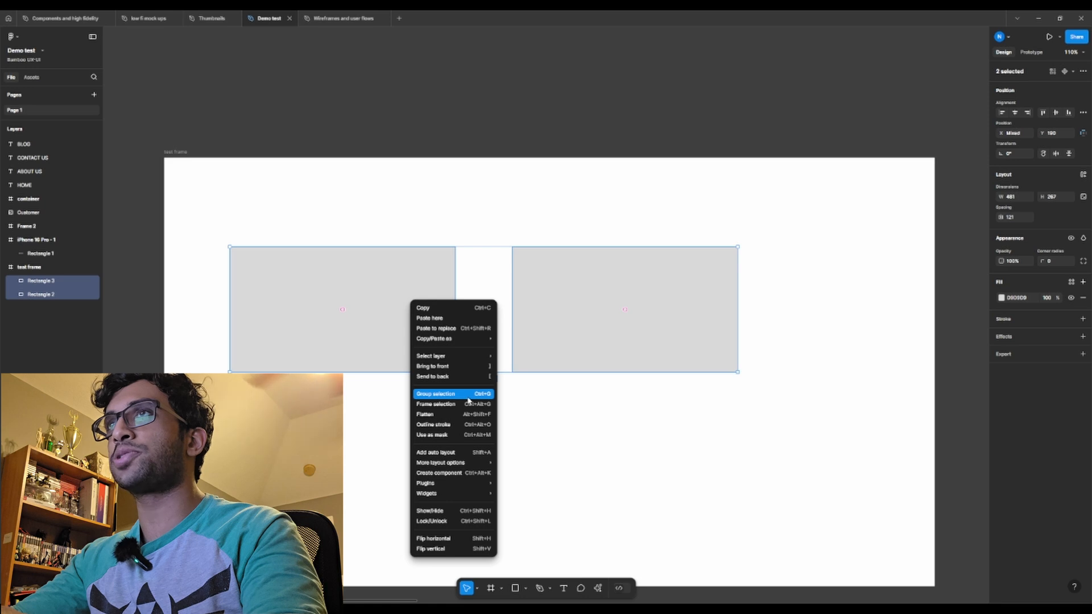
{"action": "left_click", "coordinate": [618, 425]}
{"action": "key", "text": "ctrl+g"}
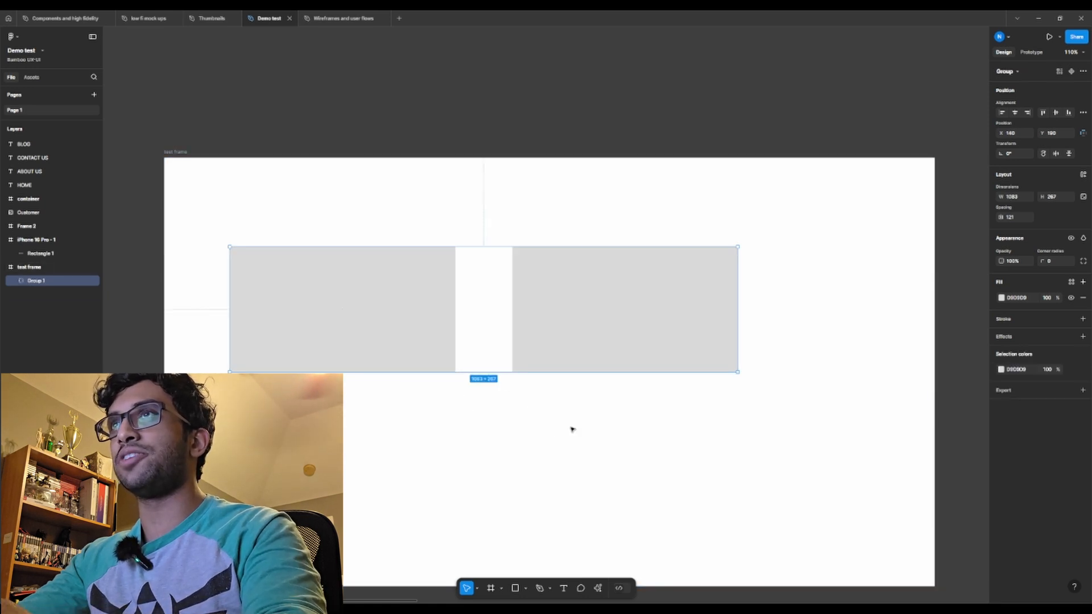
{"action": "left_click", "coordinate": [590, 434]}
{"action": "left_click_drag", "start_coordinate": [373, 326], "coordinate": [435, 333]}
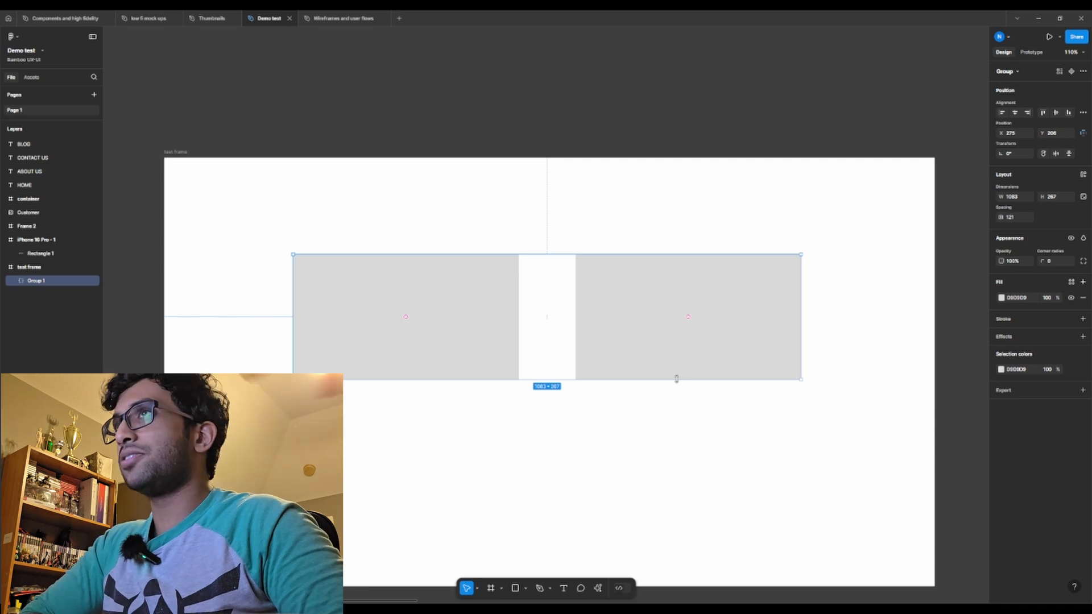
Ungroup the two grouped rectangles.
{"action": "right_click", "coordinate": [541, 355]}
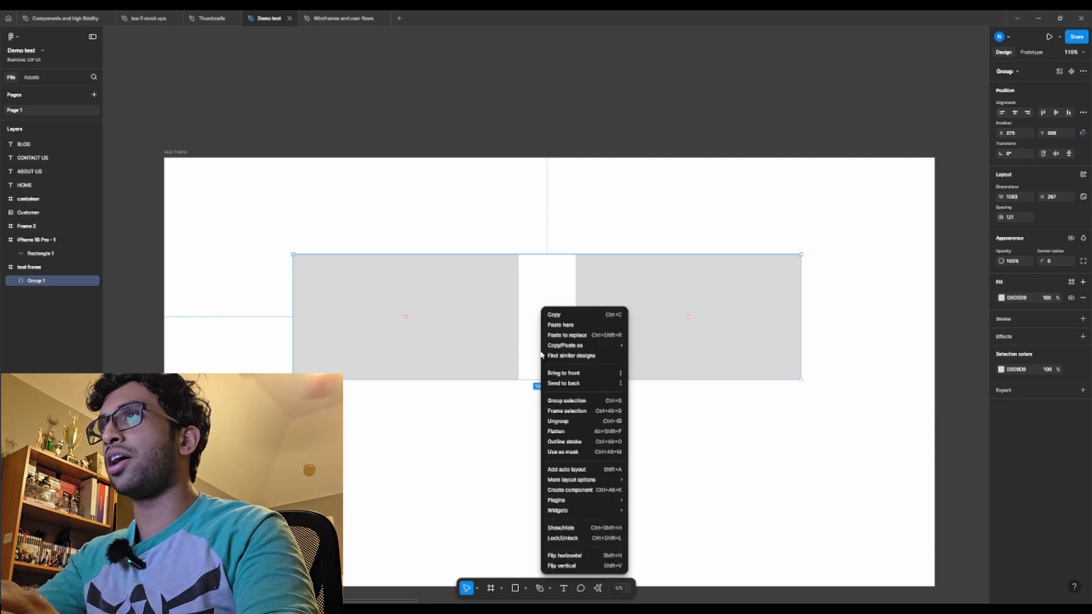
{"action": "left_click", "coordinate": [491, 442]}
{"action": "right_click", "coordinate": [520, 344]}
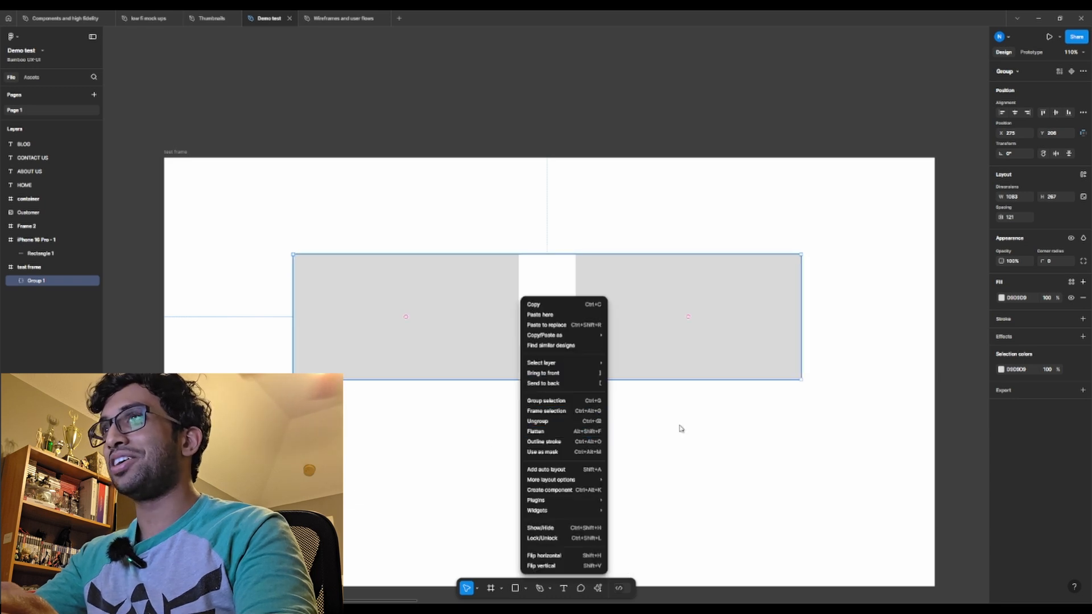
{"action": "left_click", "coordinate": [497, 326]}
{"action": "right_click", "coordinate": [492, 327]}
{"action": "left_click", "coordinate": [576, 421]}
Move the two rectangles independently of each other and undo those moves.
{"action": "left_click", "coordinate": [614, 342]}
{"action": "left_click_drag", "start_coordinate": [614, 341], "coordinate": [645, 334]}
{"action": "left_click_drag", "start_coordinate": [485, 344], "coordinate": [460, 352]}
{"action": "left_click", "coordinate": [553, 372]}
{"action": "key", "text": "ctrl+z"}
{"action": "key", "text": "ctrl+z"}
{"action": "key", "text": "ctrl+z"}
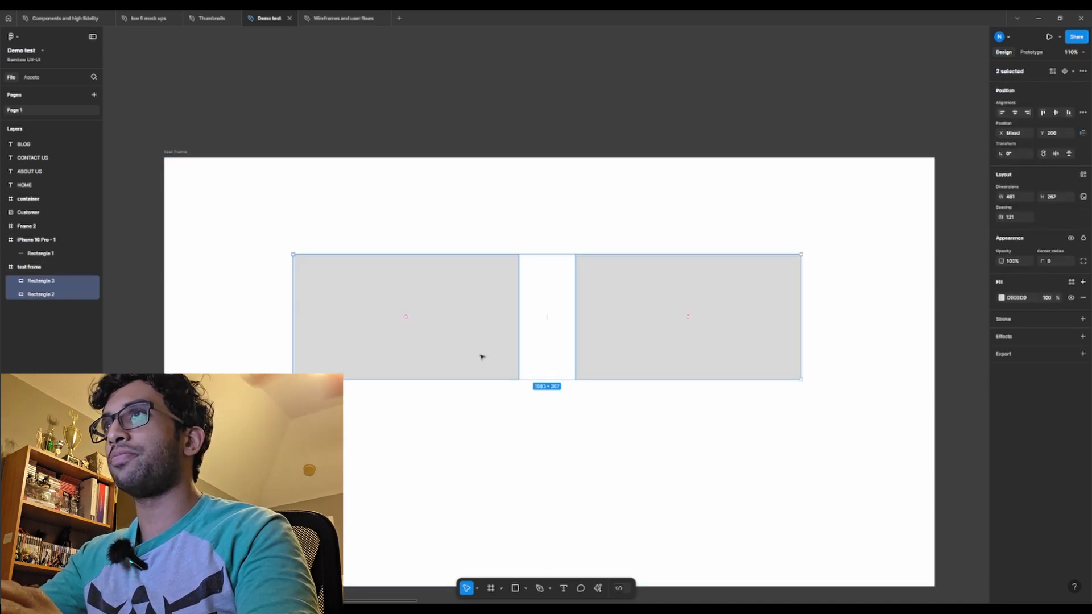
Group the two rectangles again and select the group.
{"action": "key", "text": "ctrl+g"}
{"action": "left_click", "coordinate": [674, 451]}
{"action": "key", "text": "ctrl+z"}
{"action": "left_click", "coordinate": [673, 443]}
{"action": "left_click", "coordinate": [643, 350]}
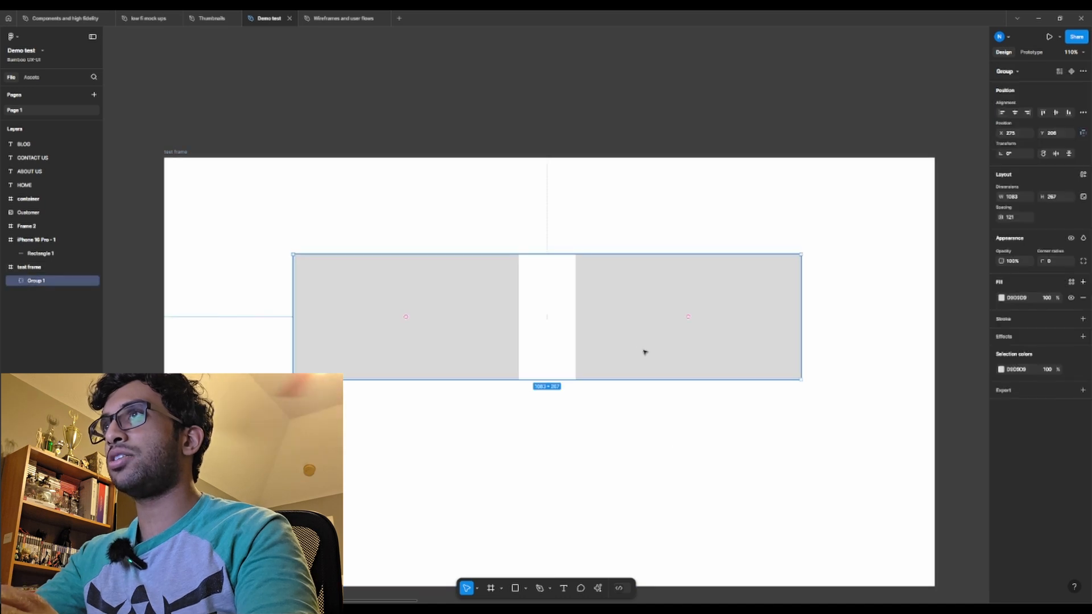
Turn the group into a frame with Frame selection and ungroup that frame.
{"action": "right_click", "coordinate": [501, 355]}
{"action": "left_click", "coordinate": [544, 415]}
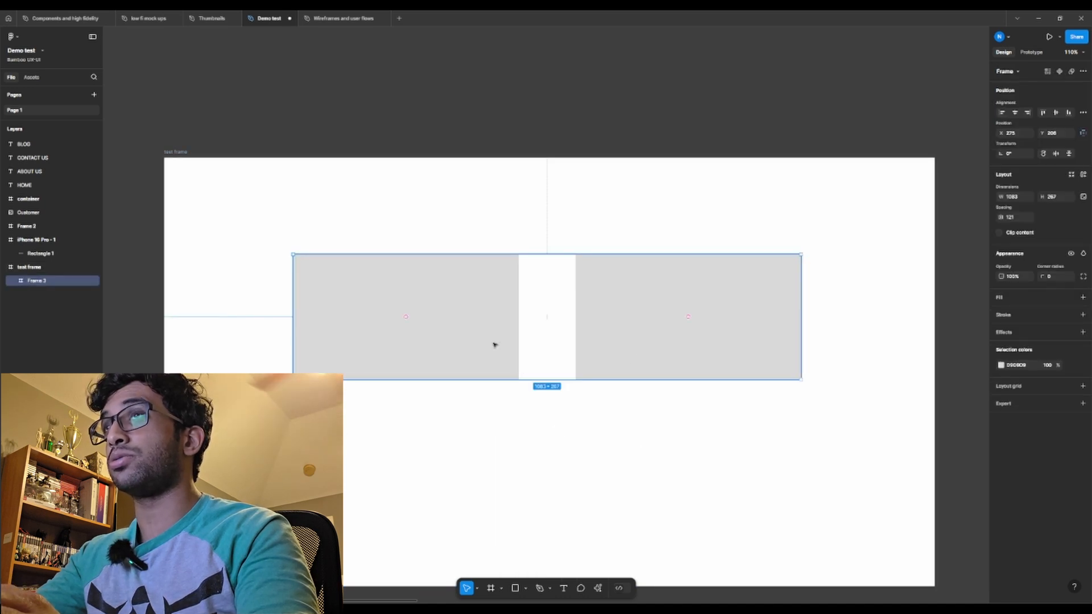
{"action": "right_click", "coordinate": [500, 365]}
{"action": "left_click", "coordinate": [514, 421]}
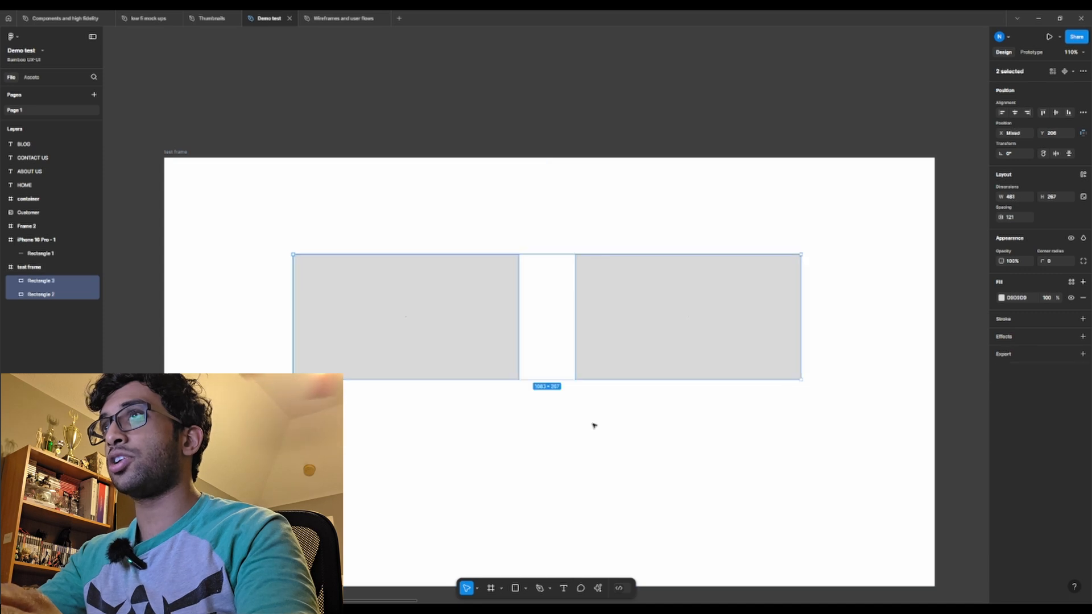
Move the two rectangles separately so they sit lower and farther apart in the test frame.
{"action": "left_click", "coordinate": [592, 425]}
{"action": "left_click_drag", "start_coordinate": [484, 357], "coordinate": [450, 420]}
{"action": "left_click_drag", "start_coordinate": [680, 332], "coordinate": [719, 394]}
{"action": "mouse_move", "coordinate": [455, 391]}
{"action": "left_mouse_down"}
{"action": "mouse_move", "coordinate": [463, 370]}
{"action": "mouse_move", "coordinate": [450, 390]}
{"action": "left_mouse_up"}
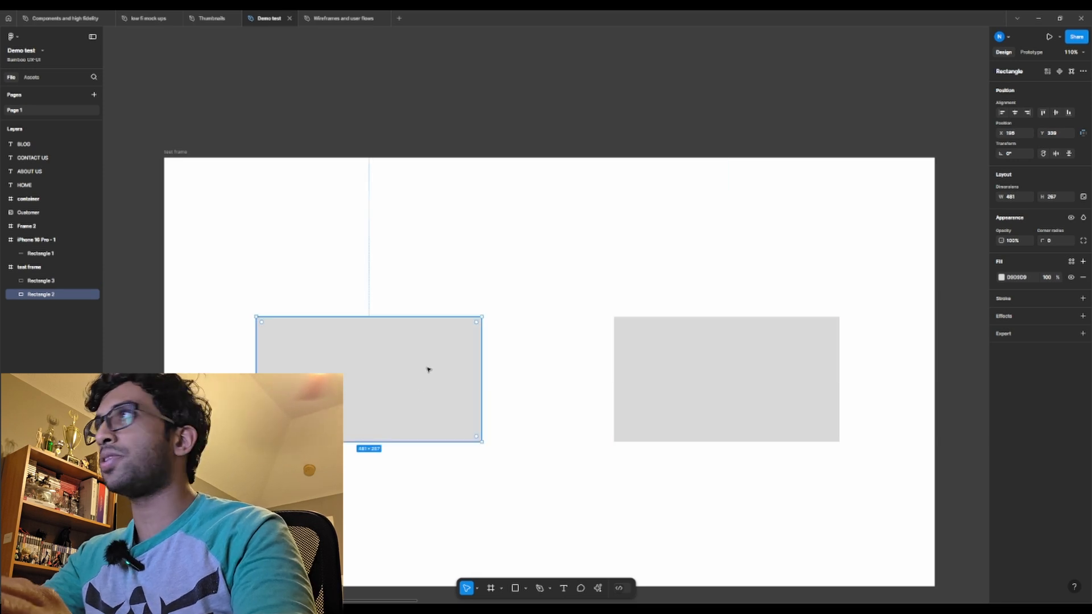
Recolour the left rectangle's fill with the dark blue already used on this page, after trying a green.
{"action": "left_click", "coordinate": [1001, 277]}
{"action": "left_click_drag", "start_coordinate": [927, 329], "coordinate": [938, 376]}
{"action": "left_click_drag", "start_coordinate": [933, 418], "coordinate": [938, 420]}
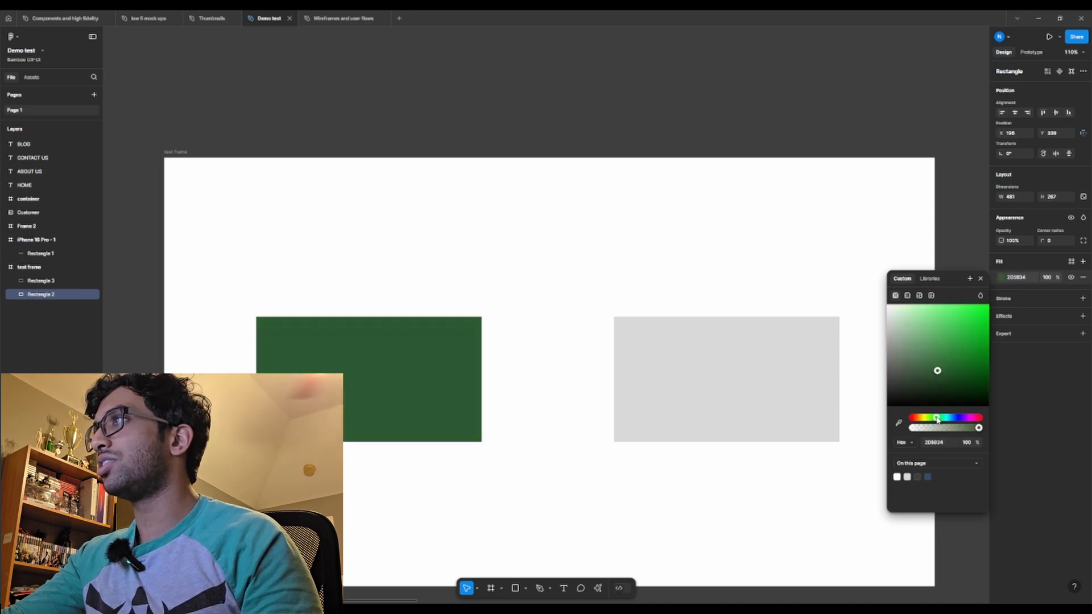
{"action": "left_click", "coordinate": [931, 476]}
{"action": "left_click", "coordinate": [534, 329]}
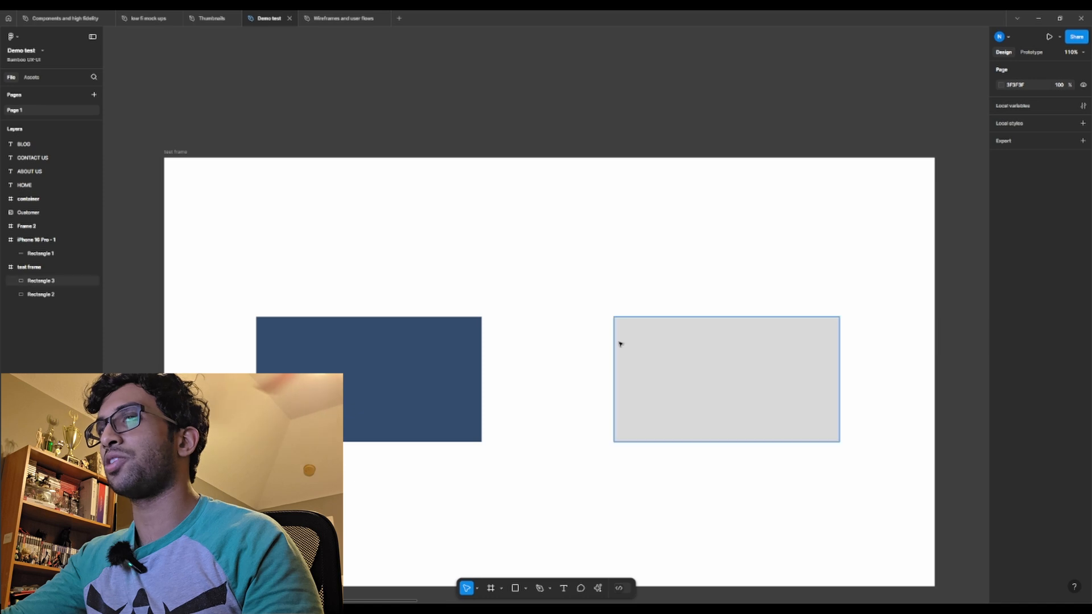
Resize the blue rectangle to 500 wide and 290 high.
{"action": "left_click", "coordinate": [397, 384]}
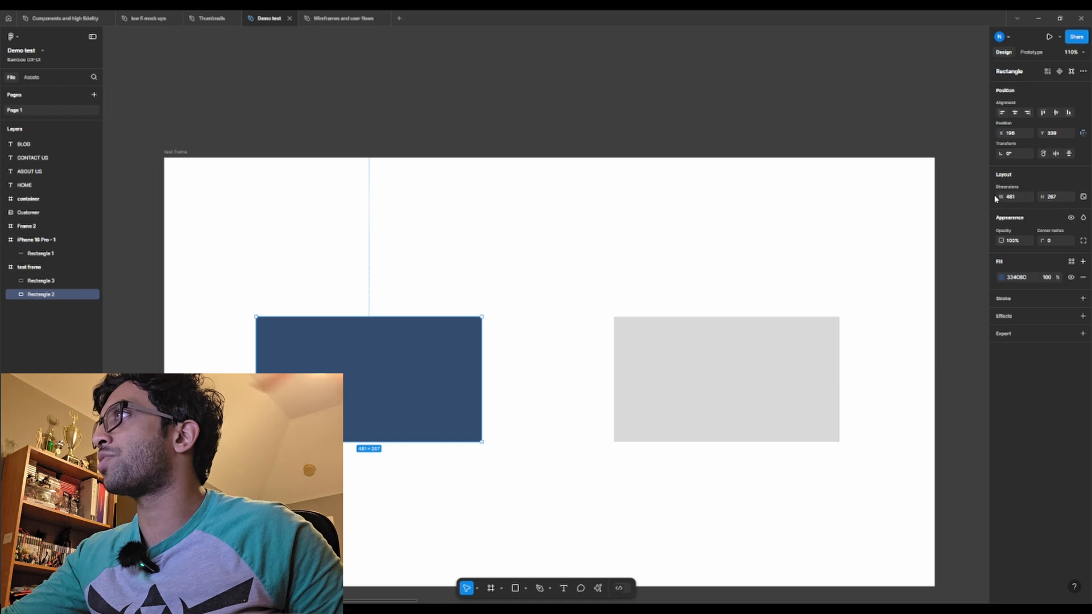
{"action": "left_click_drag", "start_coordinate": [1002, 196], "coordinate": [1050, 178]}
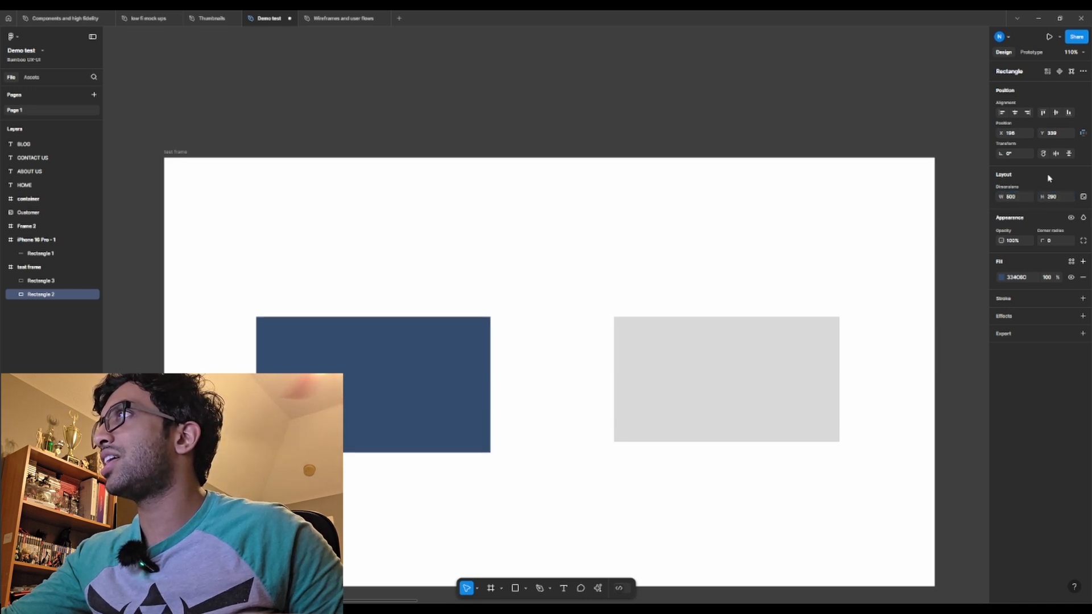
Reposition the blue rectangle at X 225, Y 359 and rotate it by 180°.
{"action": "left_click_drag", "start_coordinate": [999, 131], "coordinate": [998, 156]}
{"action": "key", "text": "ctrl+z"}
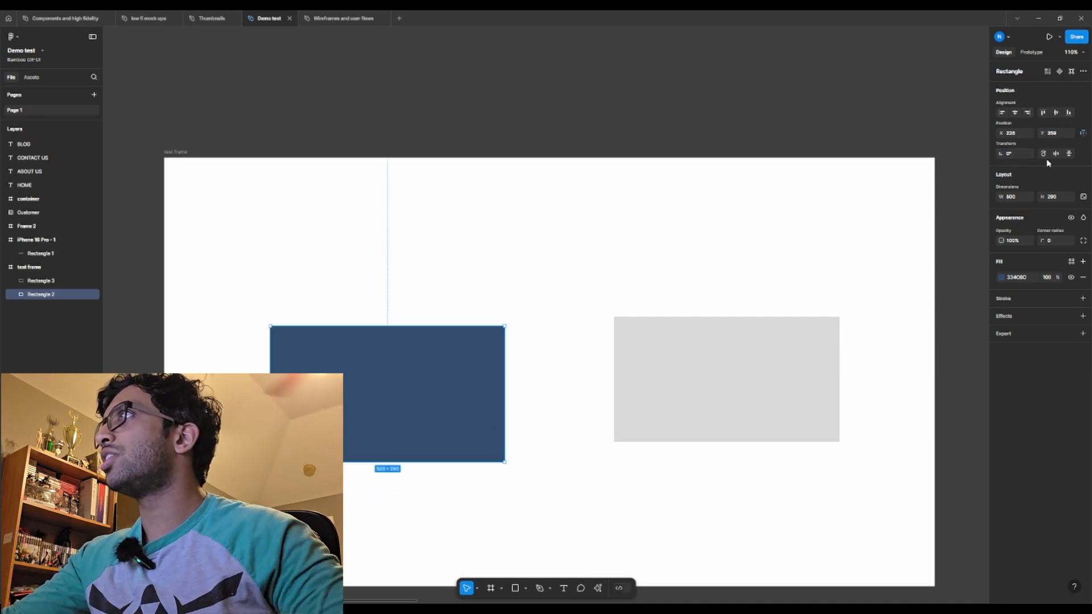
{"action": "left_click", "coordinate": [1044, 154]}
{"action": "left_click", "coordinate": [1043, 154]}
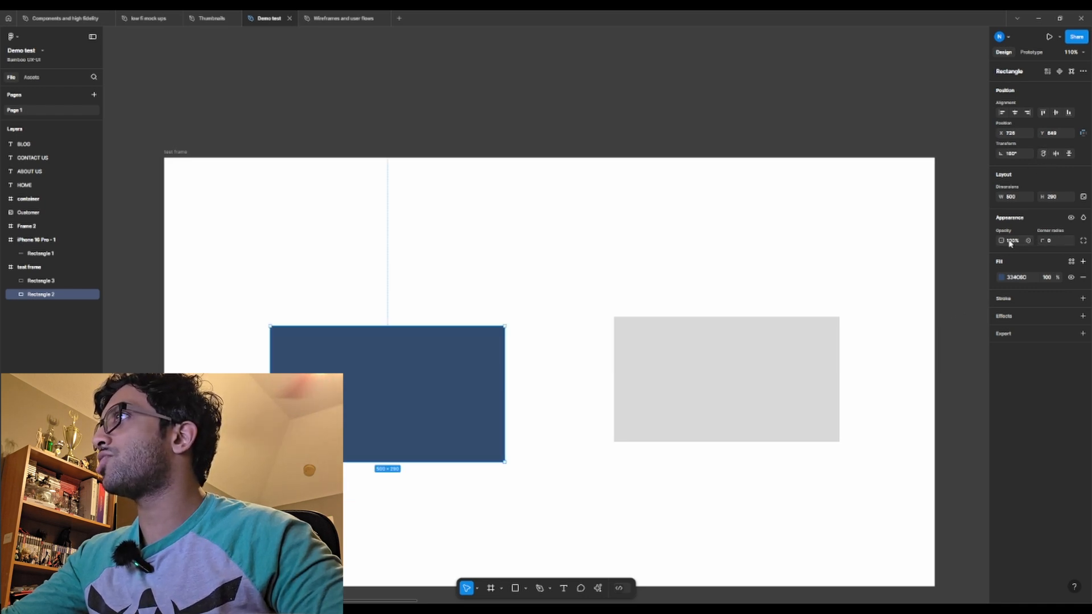
Try out lower layer opacity and fill opacity on the blue rectangle, returning both to 100%.
{"action": "left_click_drag", "start_coordinate": [1004, 241], "coordinate": [941, 241]}
{"action": "left_click_drag", "start_coordinate": [963, 237], "coordinate": [990, 238]}
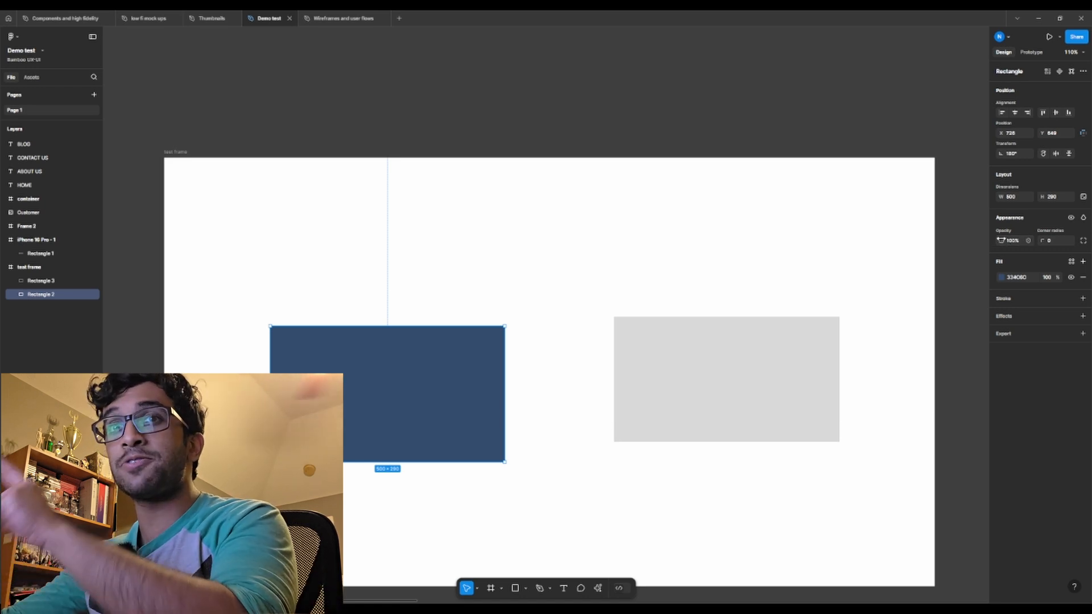
{"action": "mouse_move", "coordinate": [1006, 233]}
{"action": "left_mouse_down"}
{"action": "mouse_move", "coordinate": [956, 240]}
{"action": "mouse_move", "coordinate": [1024, 250]}
{"action": "mouse_move", "coordinate": [944, 236]}
{"action": "mouse_move", "coordinate": [1018, 244]}
{"action": "left_mouse_up"}
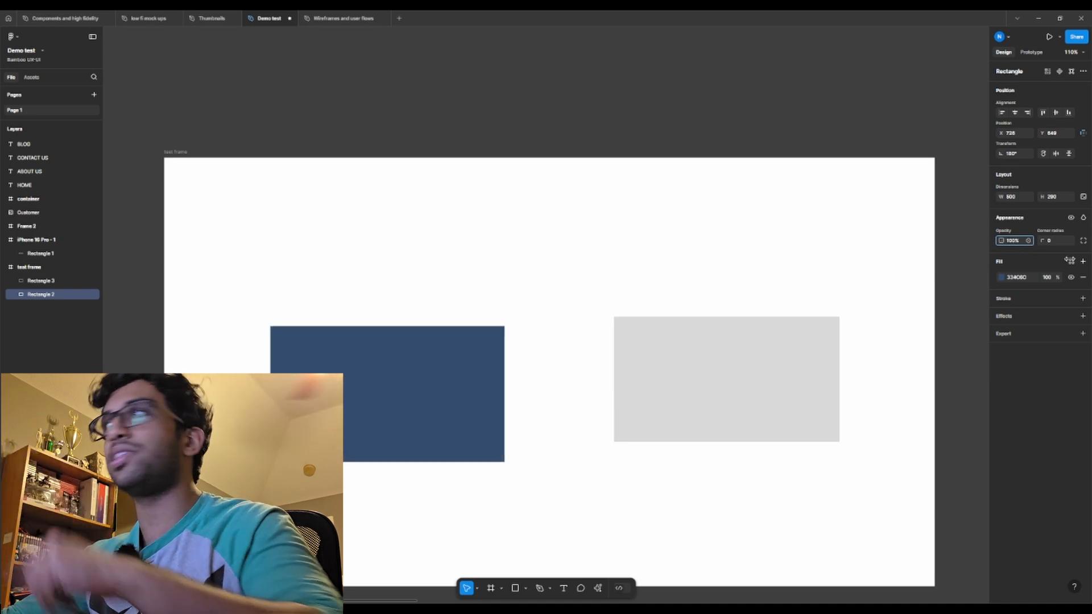
{"action": "left_click", "coordinate": [1003, 279]}
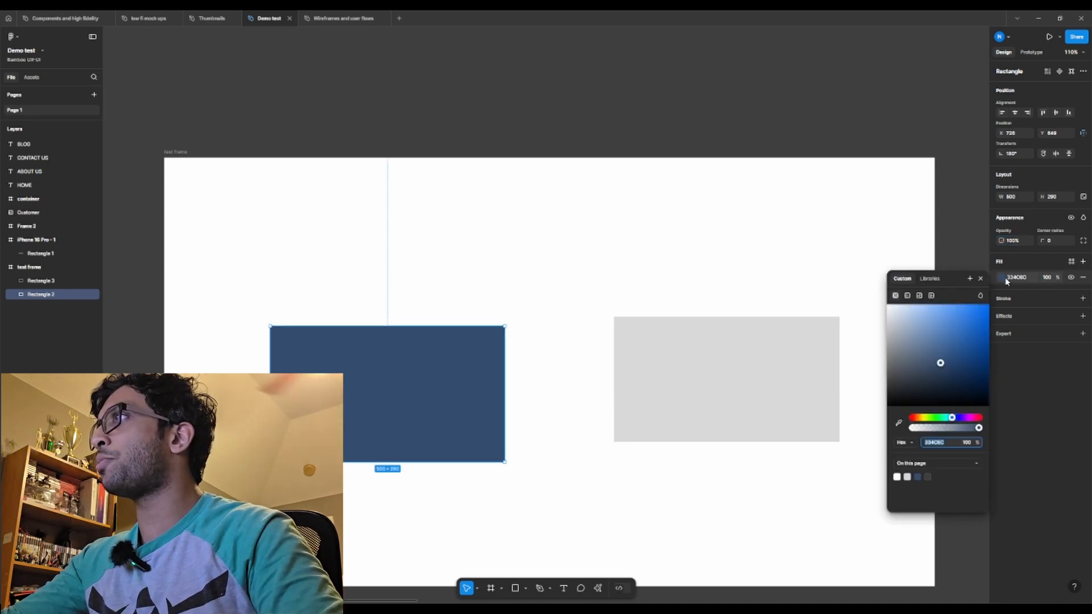
{"action": "left_click_drag", "start_coordinate": [966, 433], "coordinate": [999, 427]}
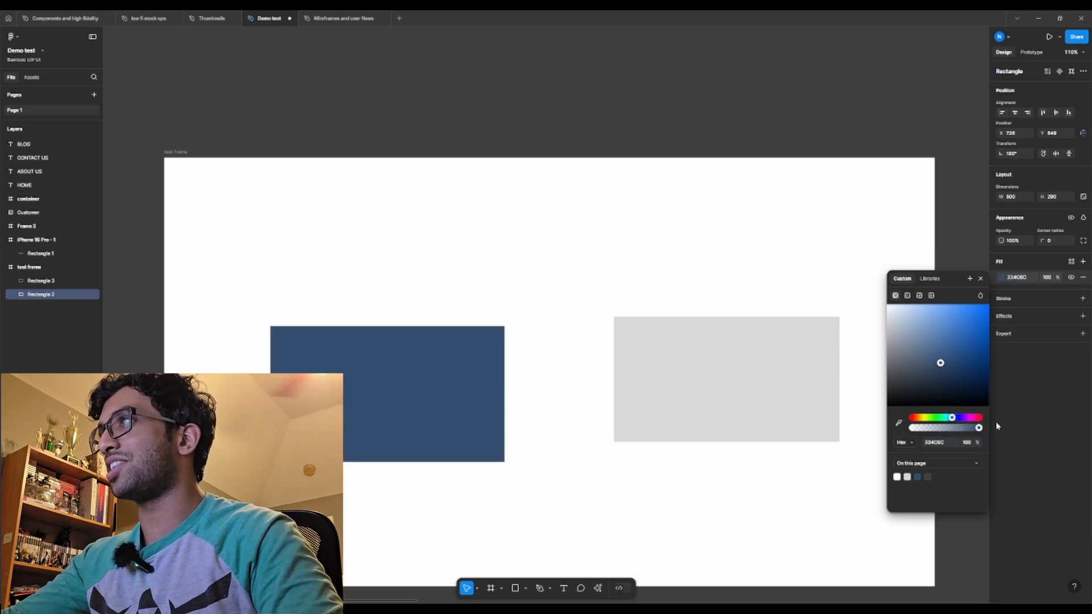
{"action": "left_click", "coordinate": [789, 503]}
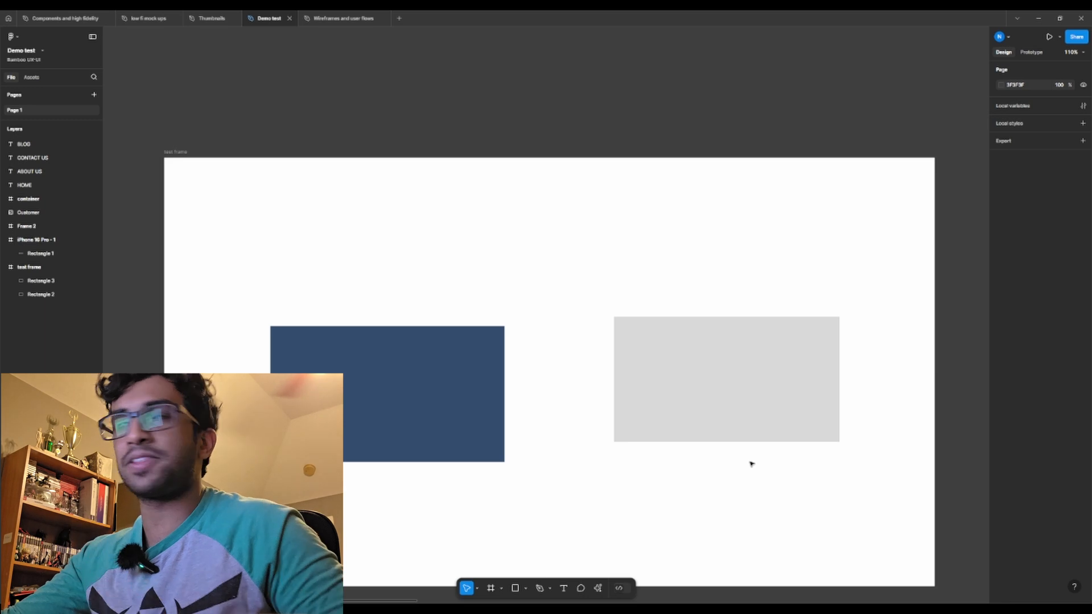
Shift the blue rectangle slightly upward and set its corner radius to about 15.
{"action": "mouse_move", "coordinate": [456, 374]}
{"action": "left_mouse_down"}
{"action": "mouse_move", "coordinate": [455, 387]}
{"action": "mouse_move", "coordinate": [458, 373]}
{"action": "left_mouse_up"}
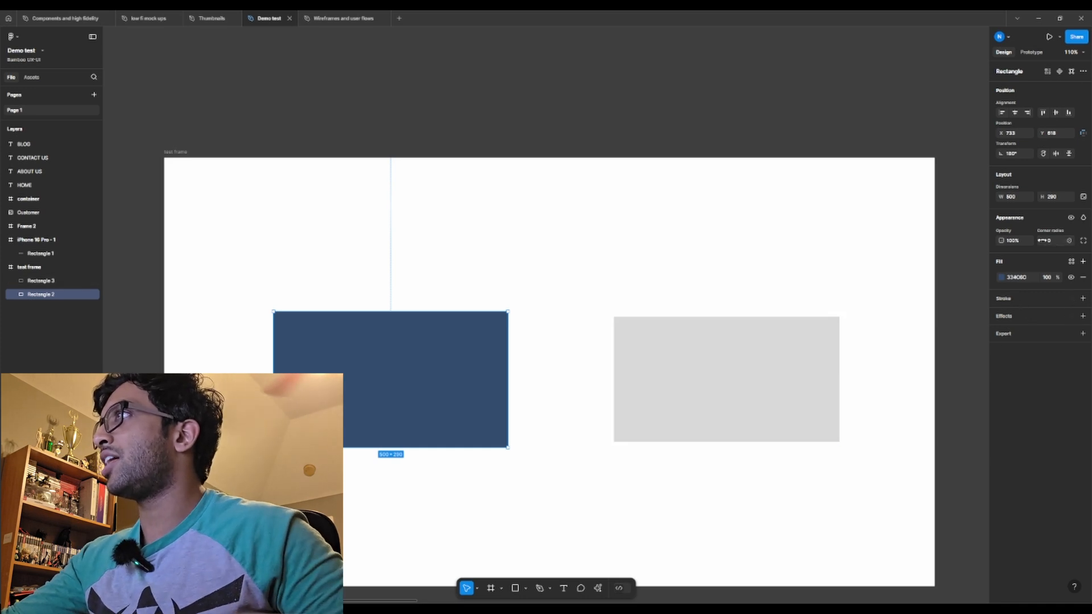
{"action": "left_click_drag", "start_coordinate": [1044, 241], "coordinate": [63, 254]}
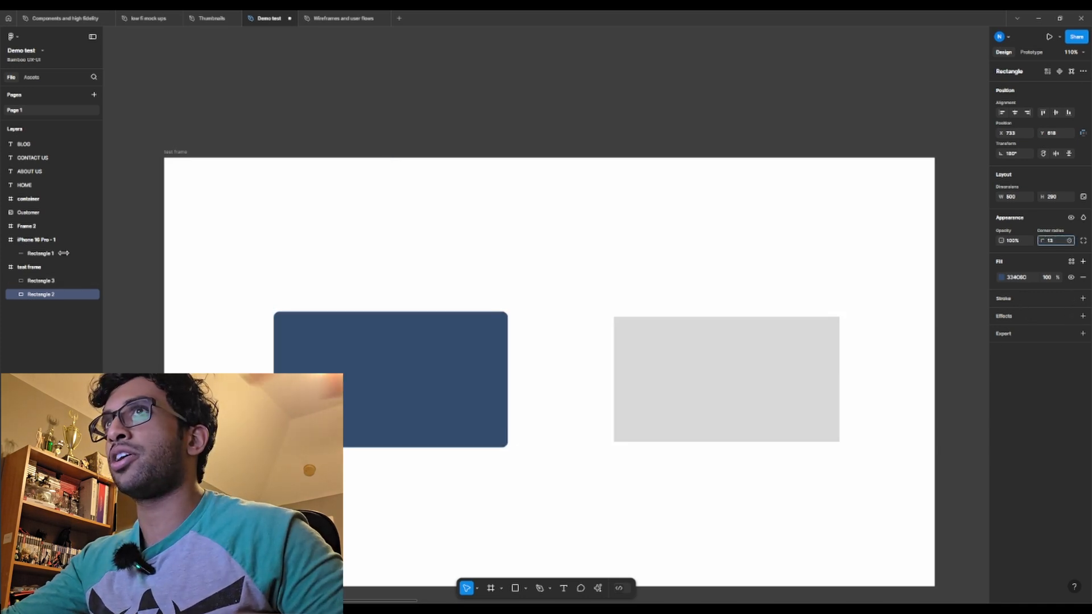
{"action": "left_click_drag", "start_coordinate": [124, 271], "coordinate": [124, 270]}
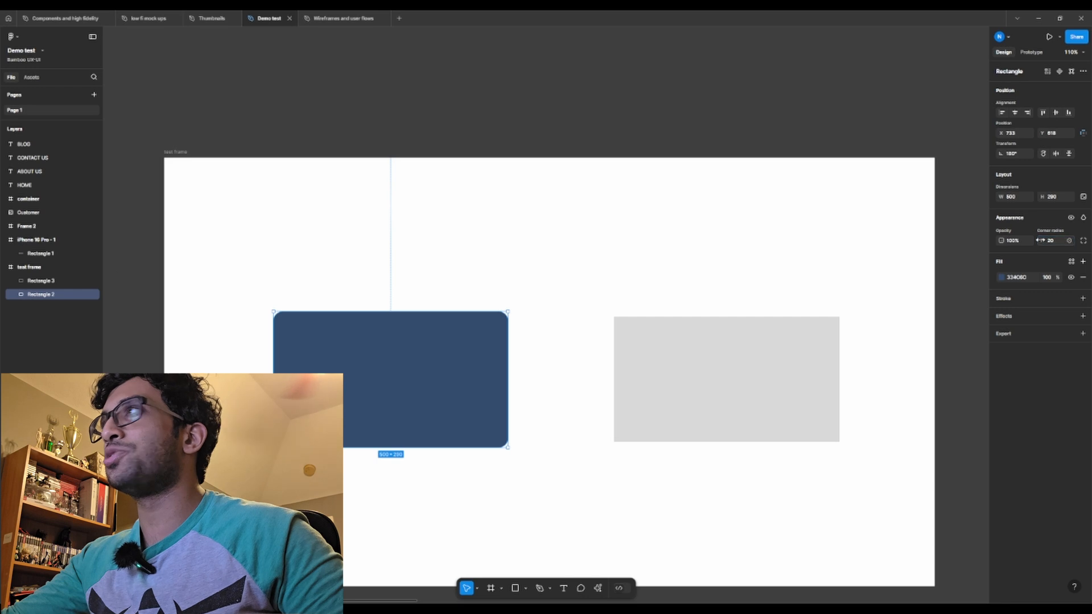
{"action": "left_click", "coordinate": [1049, 240]}
{"action": "left_click_drag", "start_coordinate": [1039, 257], "coordinate": [1011, 252]}
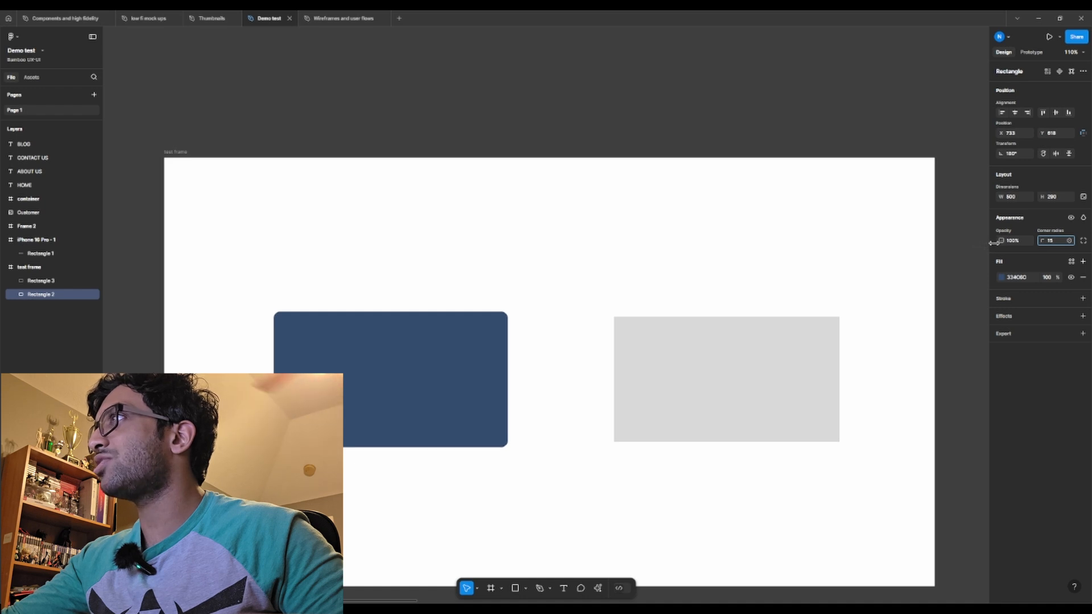
Change the grey rectangle's fill to the page's dark grey 3F3F3F.
{"action": "left_click", "coordinate": [738, 392]}
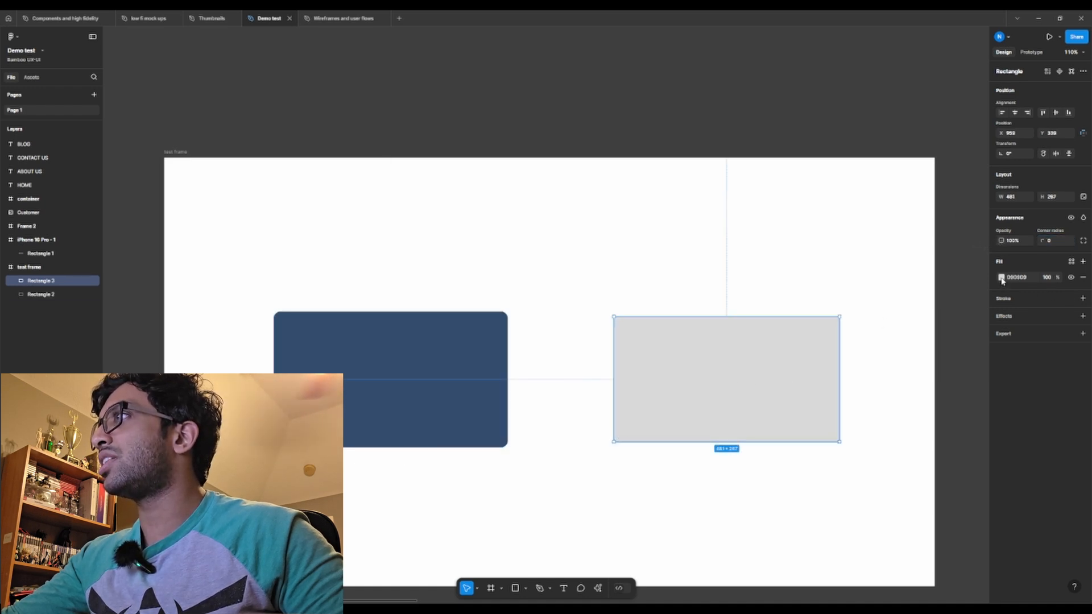
{"action": "left_click", "coordinate": [1002, 278]}
{"action": "left_click", "coordinate": [928, 477]}
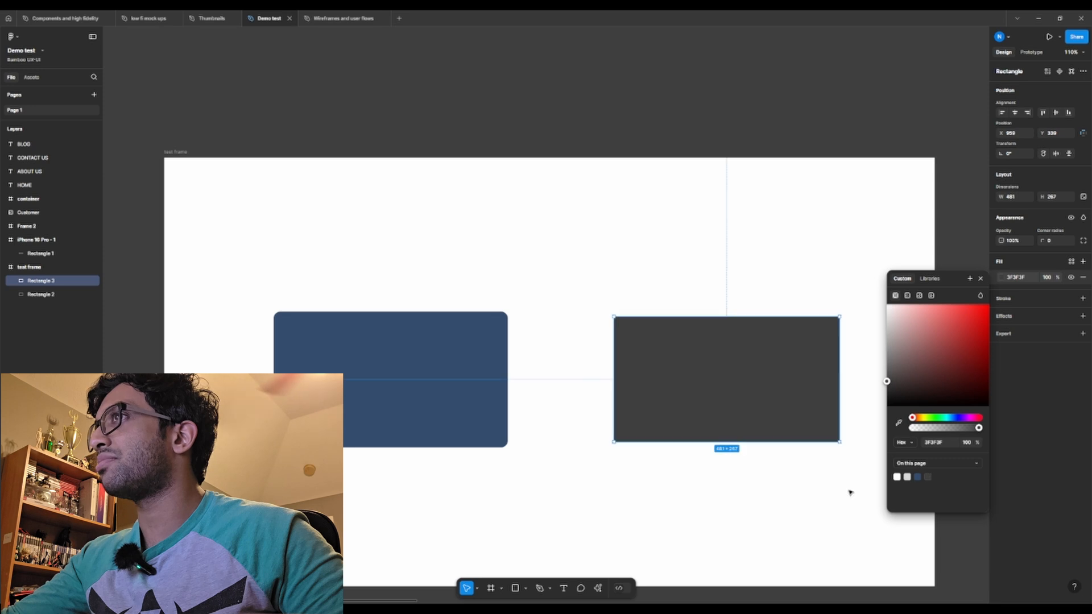
{"action": "left_click", "coordinate": [705, 431]}
Round the dark grey rectangle's corners to a radius of about 70 and move it closer to the blue rectangle.
{"action": "mouse_move", "coordinate": [622, 437]}
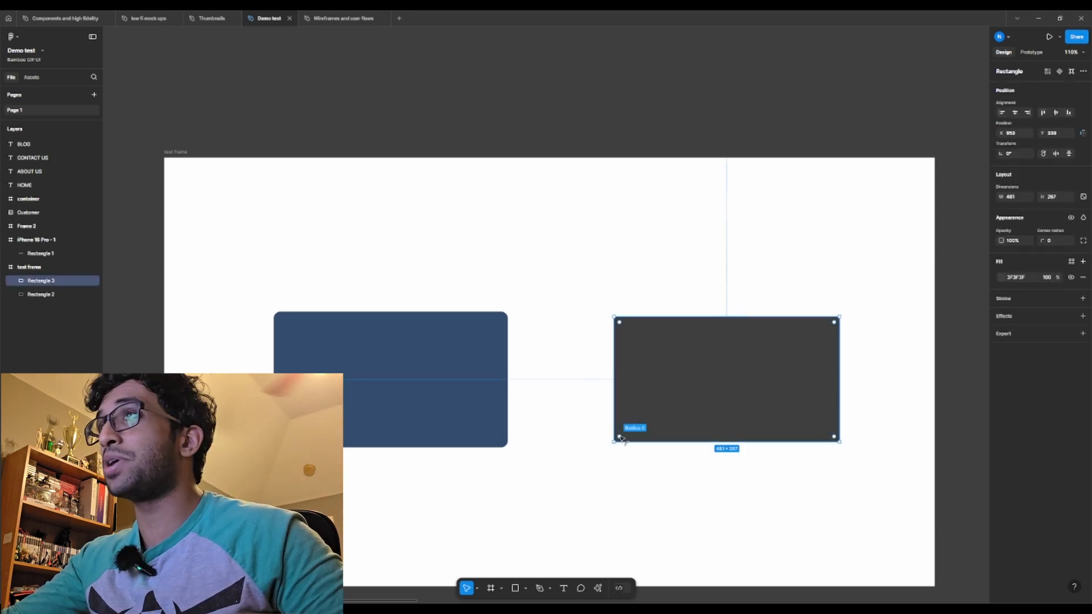
{"action": "left_click_drag", "start_coordinate": [621, 437], "coordinate": [648, 409]}
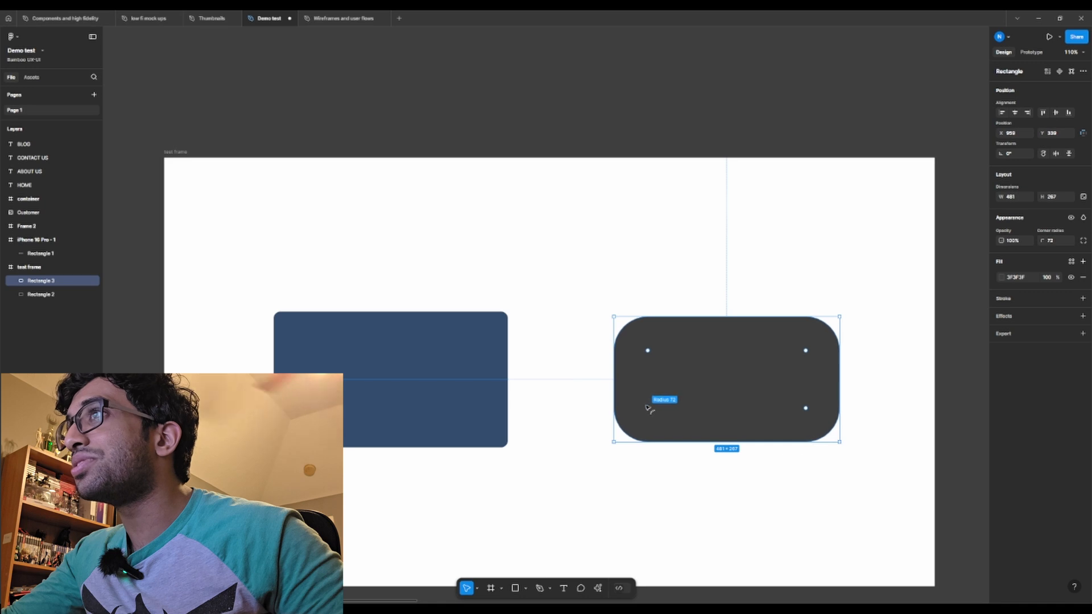
{"action": "left_click", "coordinate": [734, 488]}
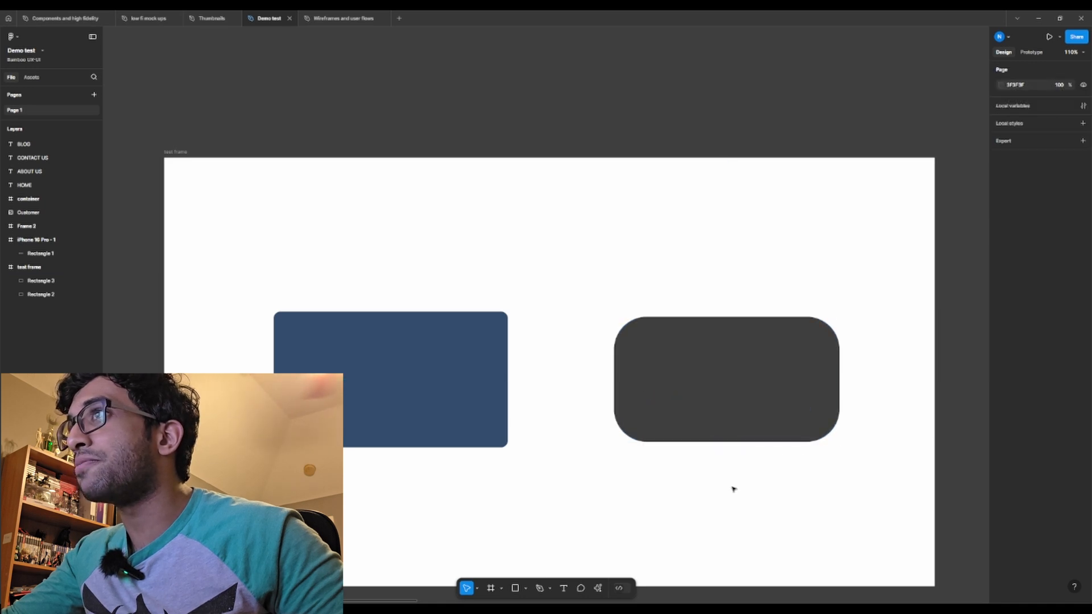
{"action": "left_click_drag", "start_coordinate": [743, 384], "coordinate": [715, 384]}
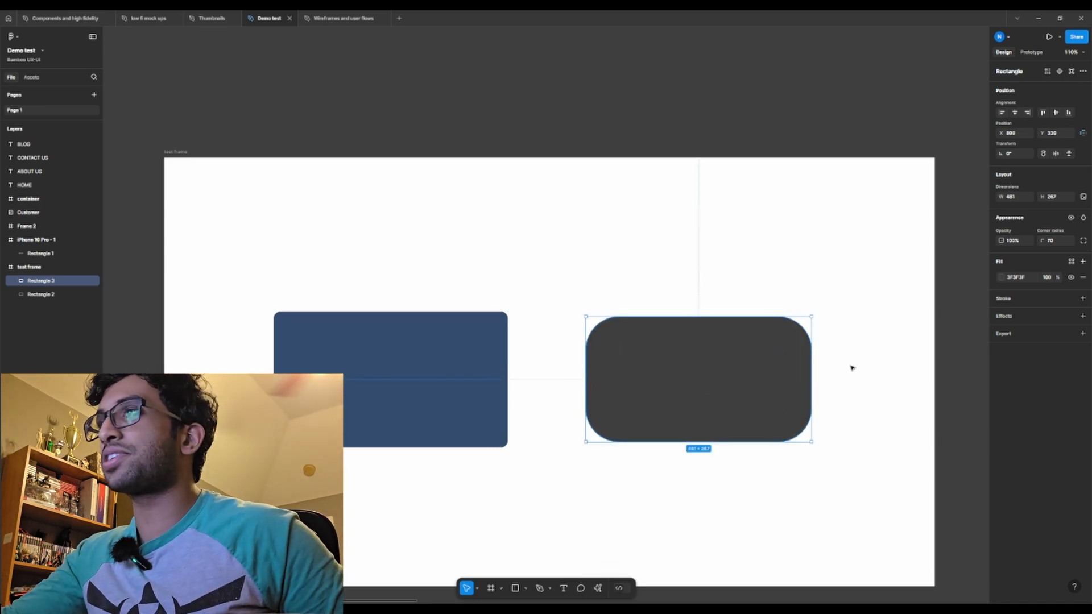
{"action": "left_click", "coordinate": [828, 320]}
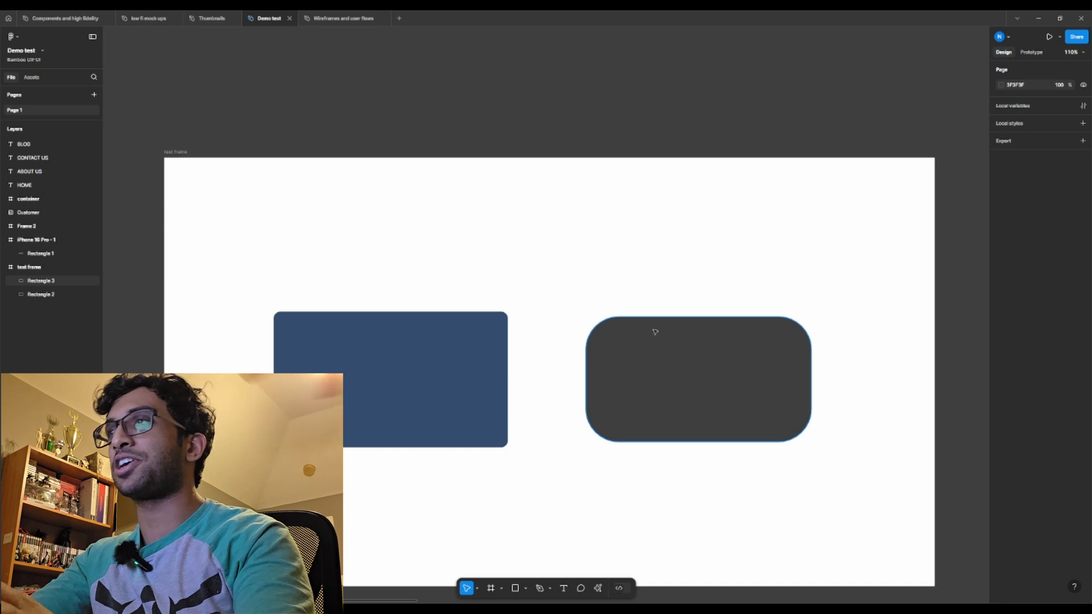
Examine the iPhone 16 Pro frame with its grey header rectangle and review the phone size presets for frames.
{"action": "scroll", "coordinate": [654, 327], "scroll_direction": "down", "scroll_amount": 3, "text": "ctrl"}
{"action": "scroll", "coordinate": [669, 323], "scroll_direction": "right", "scroll_amount": 2}
{"action": "scroll", "coordinate": [672, 322], "scroll_direction": "right", "scroll_amount": 6}
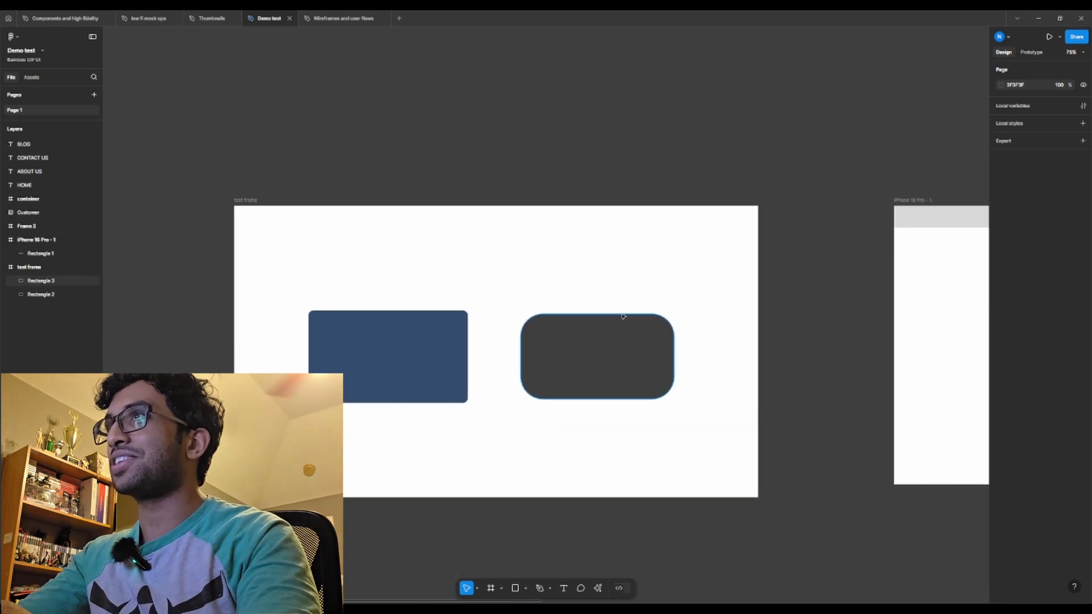
{"action": "scroll", "coordinate": [675, 283], "scroll_direction": "up", "scroll_amount": 3, "text": "ctrl"}
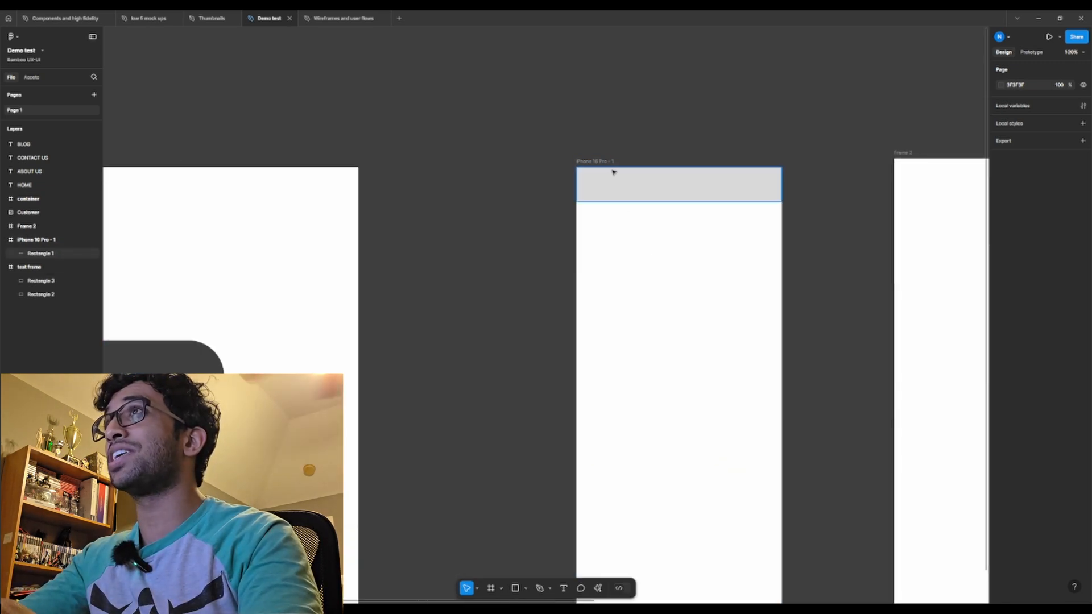
{"action": "left_click", "coordinate": [685, 190]}
{"action": "left_click", "coordinate": [709, 256]}
{"action": "scroll", "coordinate": [709, 256], "scroll_direction": "right", "scroll_amount": 3}
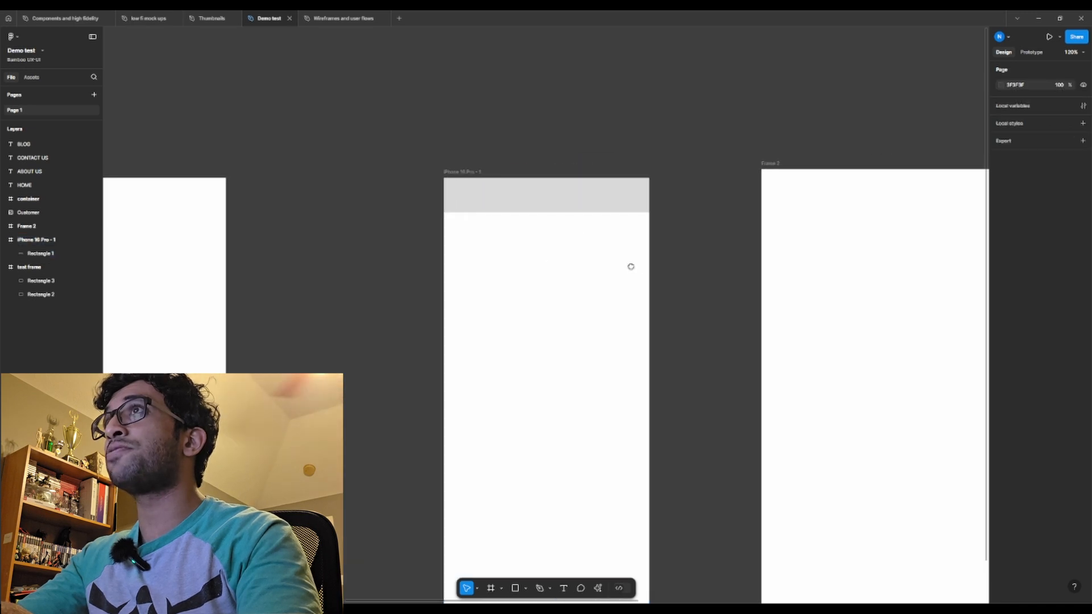
{"action": "scroll", "coordinate": [538, 264], "scroll_direction": "down", "scroll_amount": 1, "text": "ctrl"}
{"action": "scroll", "coordinate": [542, 273], "scroll_direction": "down", "scroll_amount": 1, "text": "ctrl"}
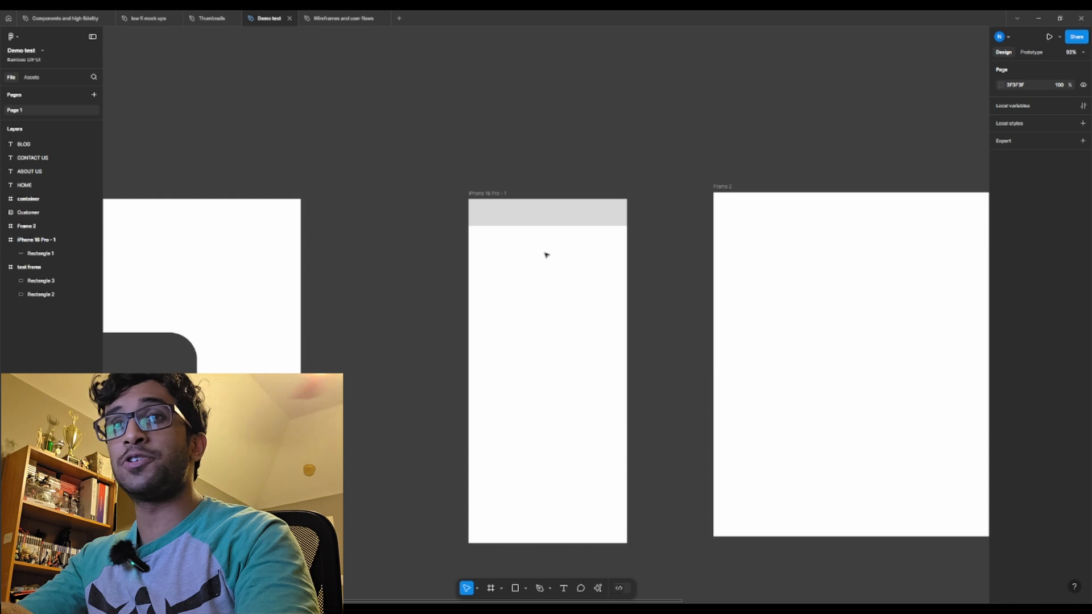
{"action": "key", "text": "f"}
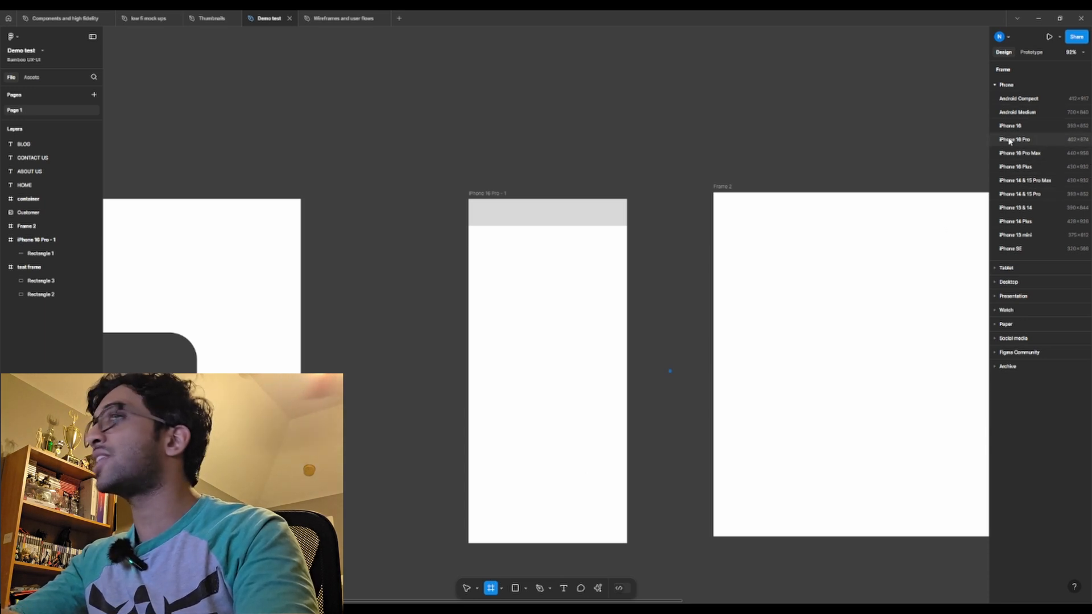
{"action": "key", "text": "Escape"}
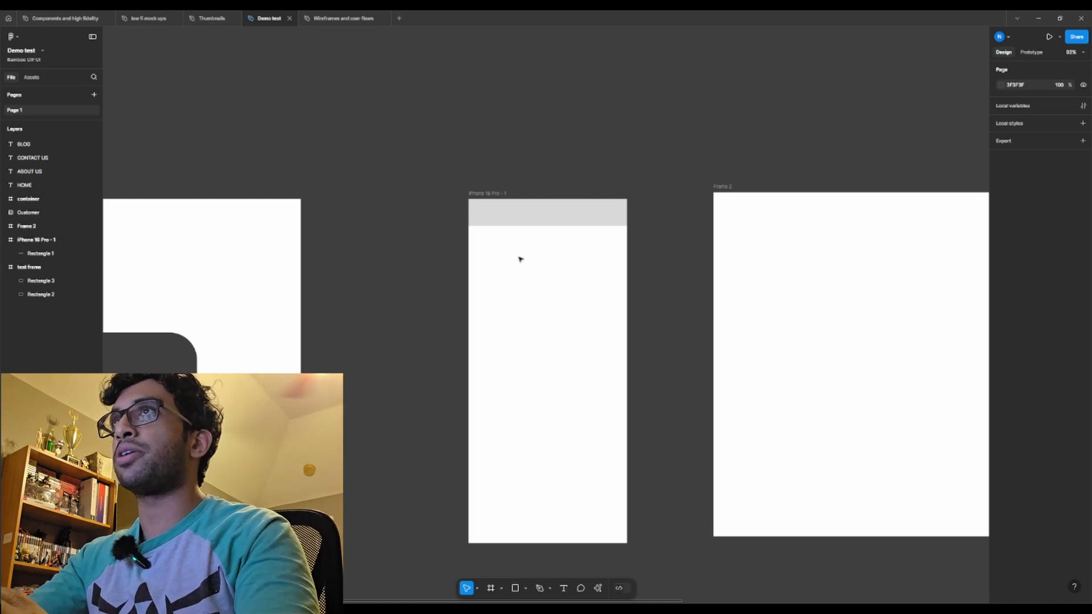
Duplicate the grey header rectangle in the iPhone 16 Pro frame and narrow the copy to about 48 × 68 near the header's left end.
{"action": "scroll", "coordinate": [520, 259], "scroll_direction": "up", "scroll_amount": 5}
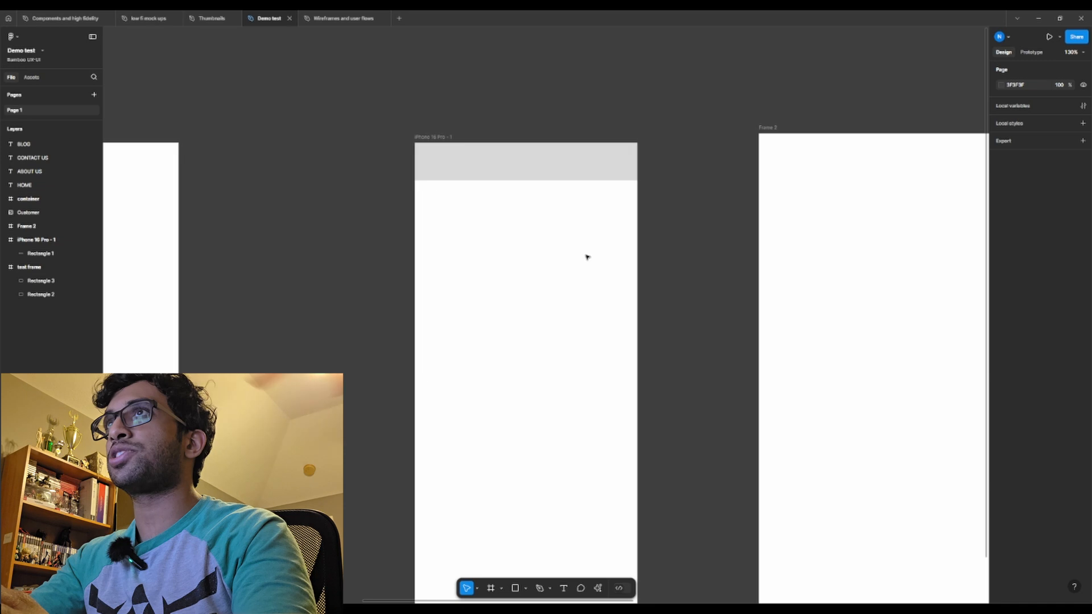
{"action": "left_click", "coordinate": [443, 156]}
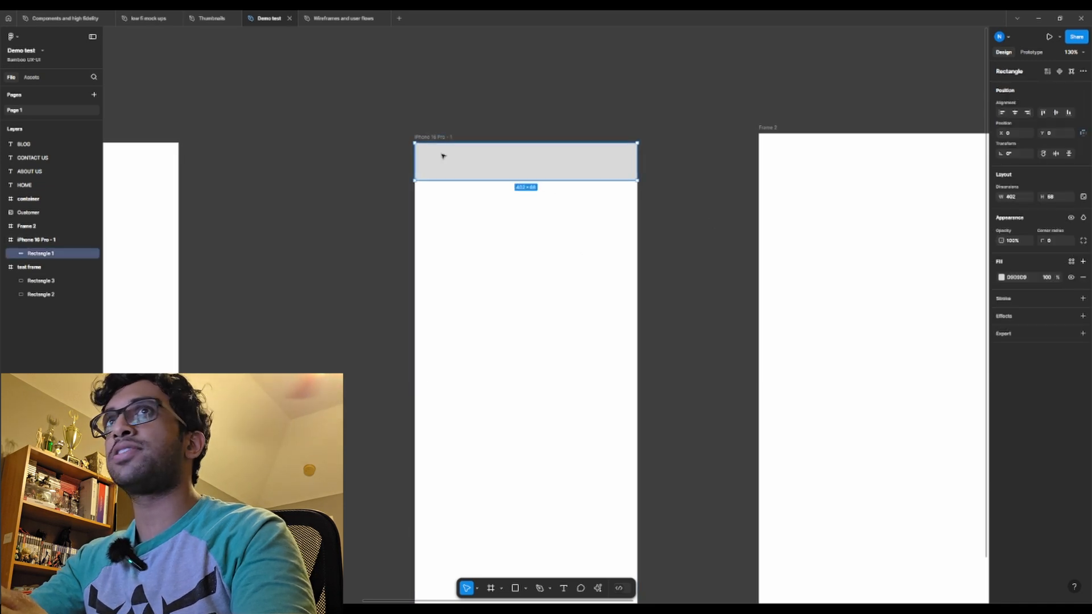
{"action": "left_click", "coordinate": [497, 264]}
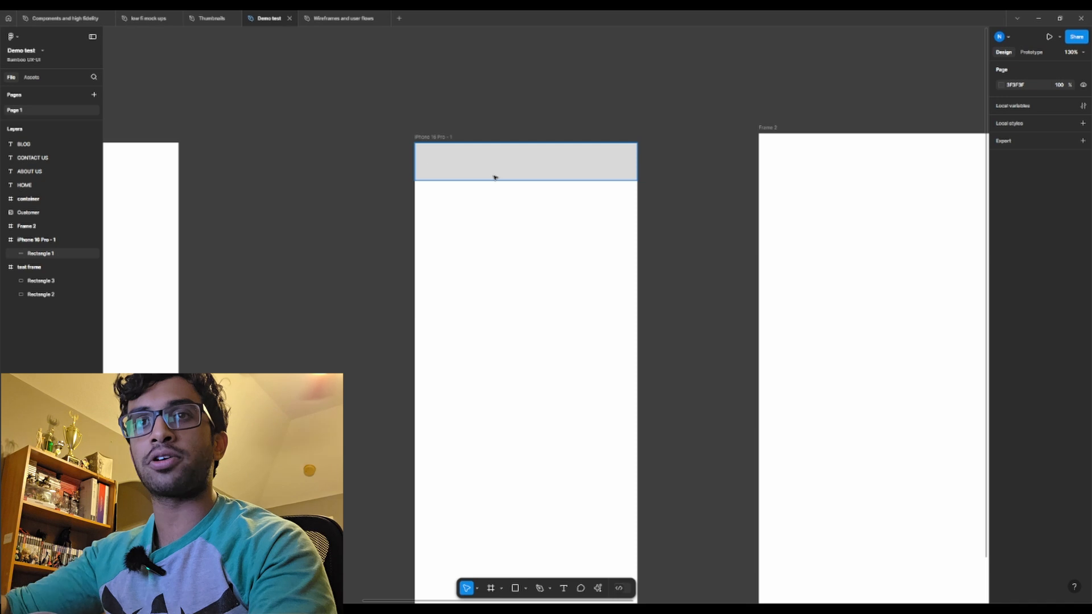
{"action": "left_click", "coordinate": [459, 161]}
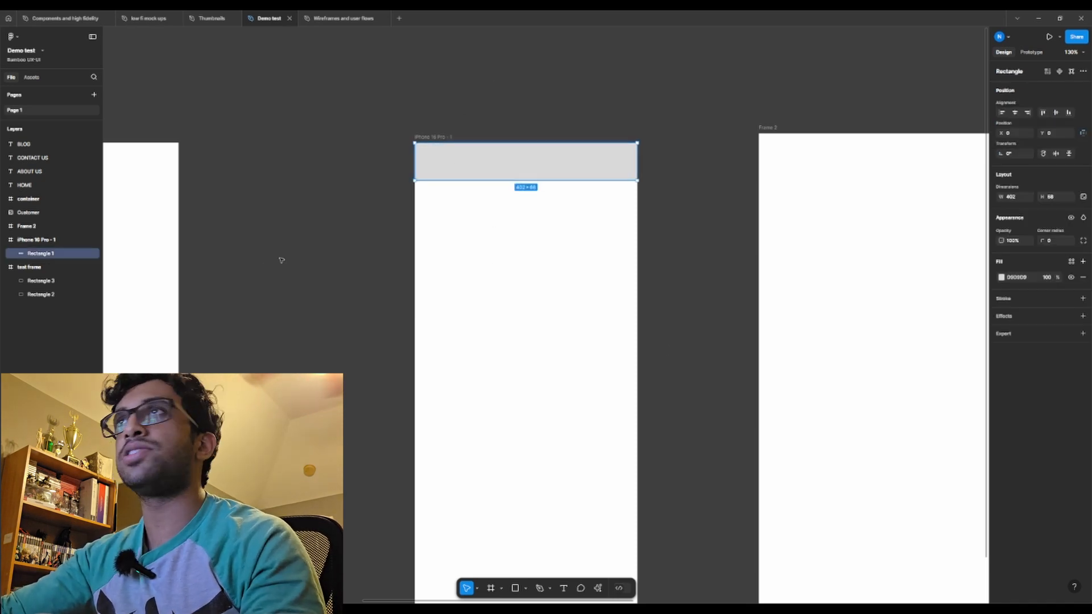
{"action": "key", "text": "ctrl+d"}
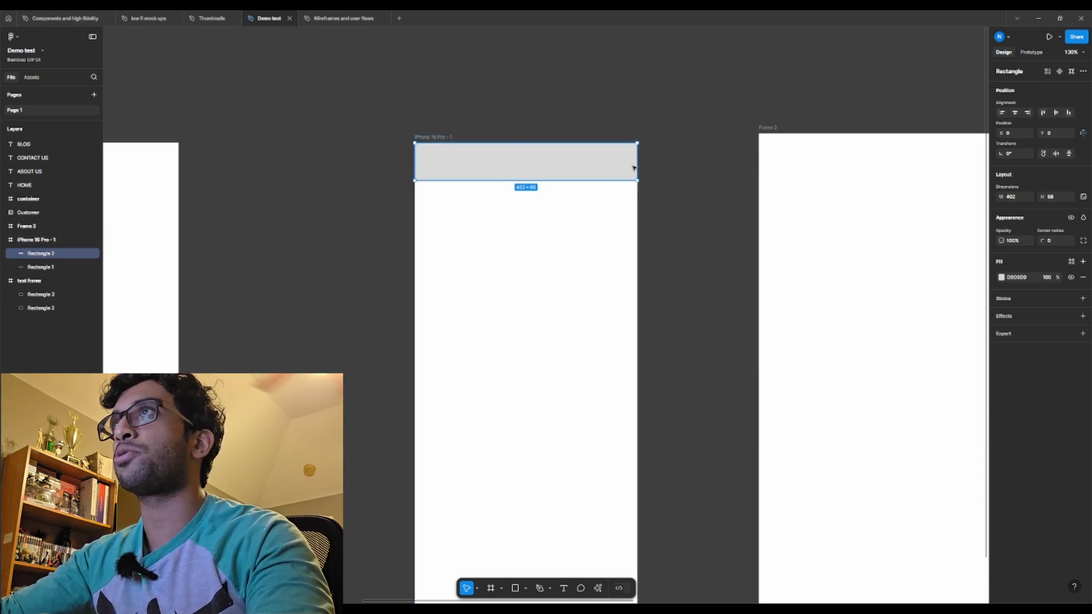
{"action": "left_click_drag", "start_coordinate": [634, 167], "coordinate": [472, 177]}
Set the fill of the narrow rectangle in the phone header to the page's dark grey 3F3F3F.
{"action": "left_click", "coordinate": [1002, 277]}
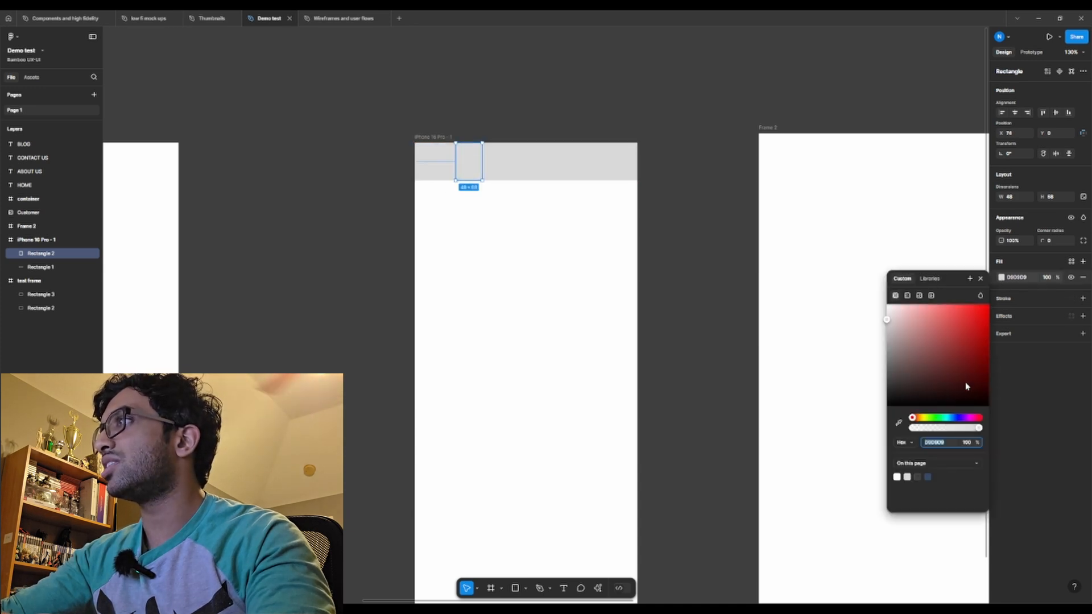
{"action": "left_click", "coordinate": [917, 477]}
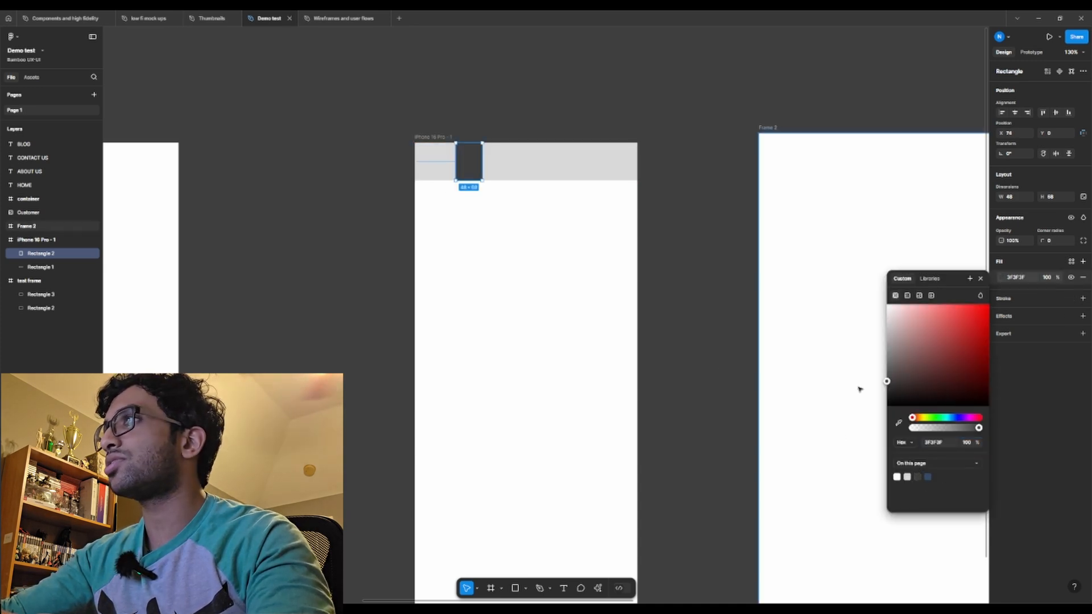
{"action": "left_click", "coordinate": [909, 476]}
{"action": "left_click", "coordinate": [917, 476]}
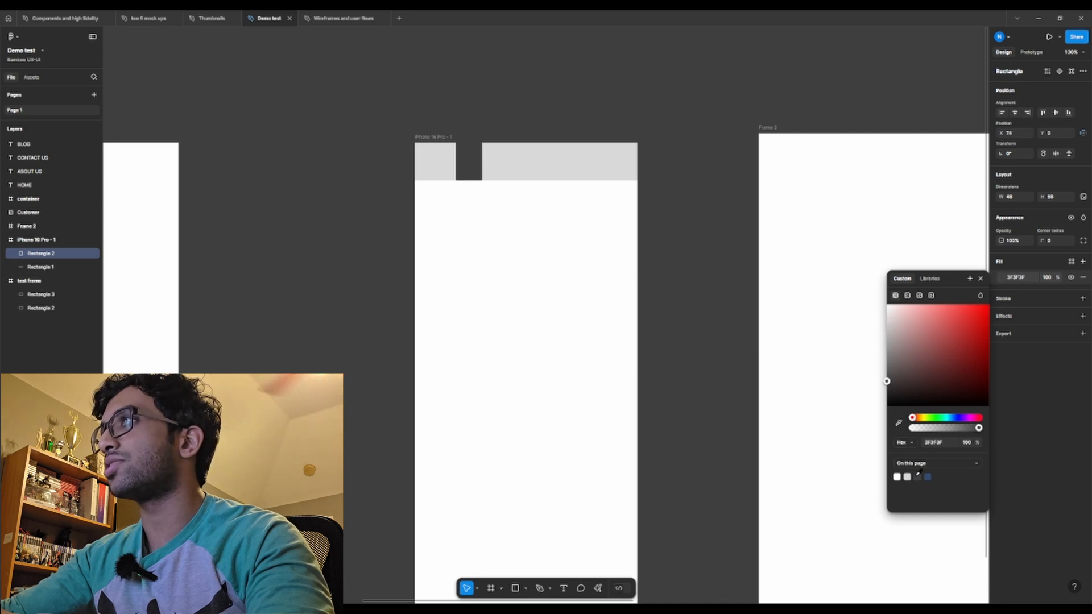
{"action": "left_click", "coordinate": [571, 325]}
Shrink the dark rectangle to about 37 × 52 and add two evenly spaced copies beside it in the header.
{"action": "left_click", "coordinate": [468, 170]}
{"action": "left_click_drag", "start_coordinate": [469, 170], "coordinate": [535, 165]}
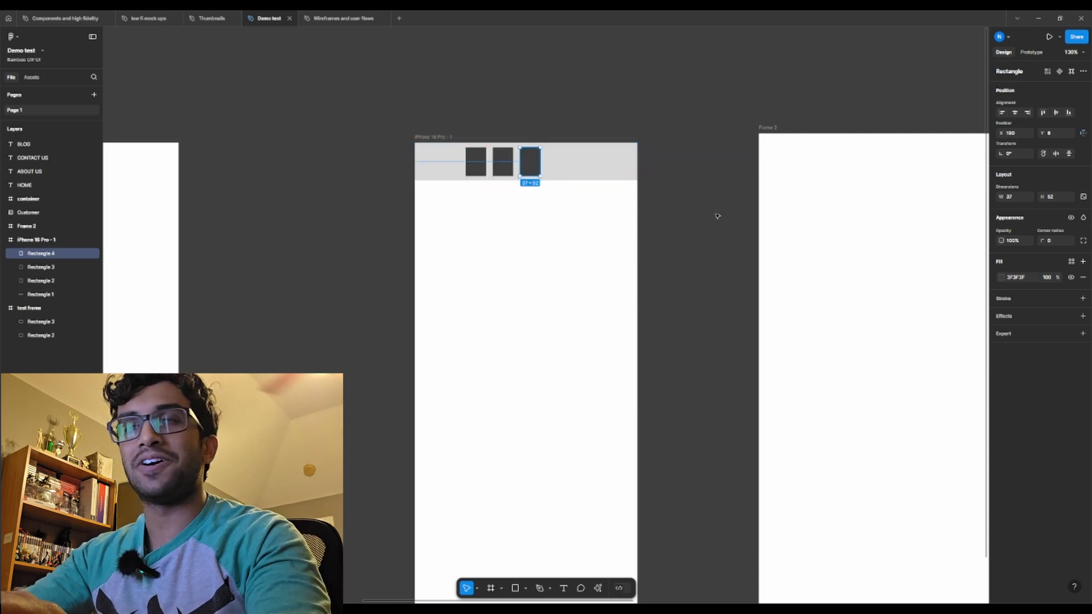
{"action": "left_click", "coordinate": [529, 215]}
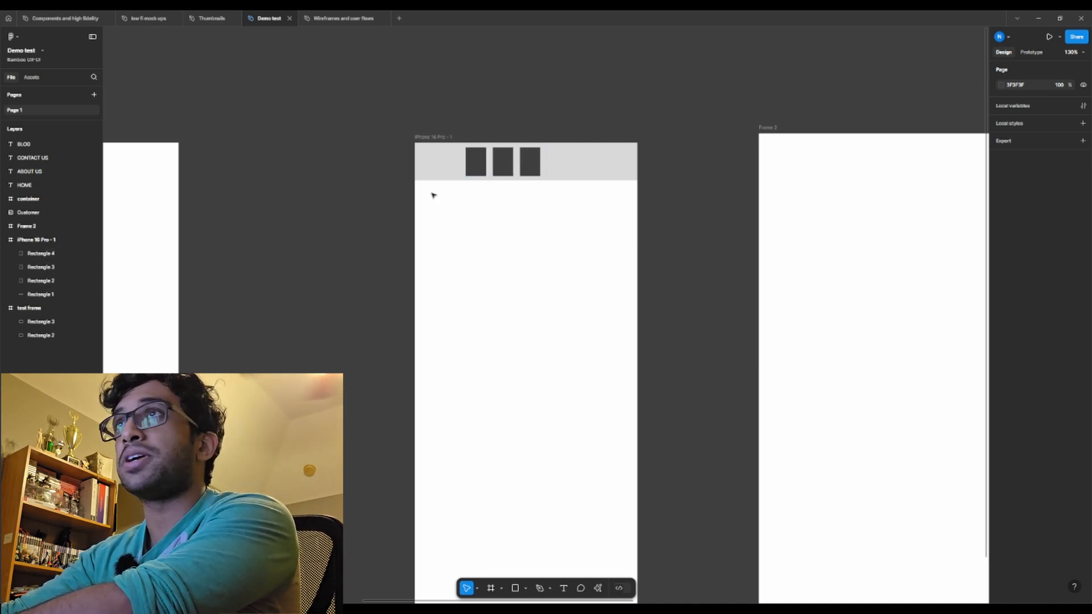
Examine the blue and dark grey rectangles in the test frame and return to the iPhone 16 Pro header.
{"action": "left_click_drag", "start_coordinate": [234, 281], "coordinate": [653, 196]}
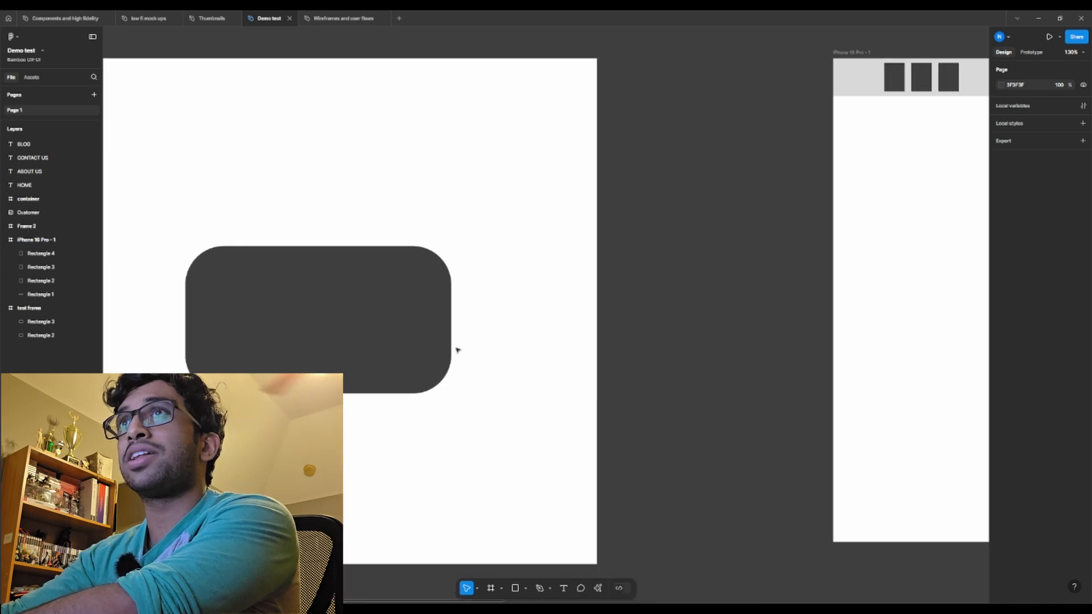
{"action": "scroll", "coordinate": [397, 357], "scroll_direction": "down", "scroll_amount": 3}
{"action": "left_click_drag", "start_coordinate": [397, 356], "coordinate": [613, 331]}
{"action": "left_click_drag", "start_coordinate": [271, 397], "coordinate": [658, 276]}
{"action": "left_click_drag", "start_coordinate": [376, 318], "coordinate": [350, 328]}
{"action": "left_click", "coordinate": [402, 363]}
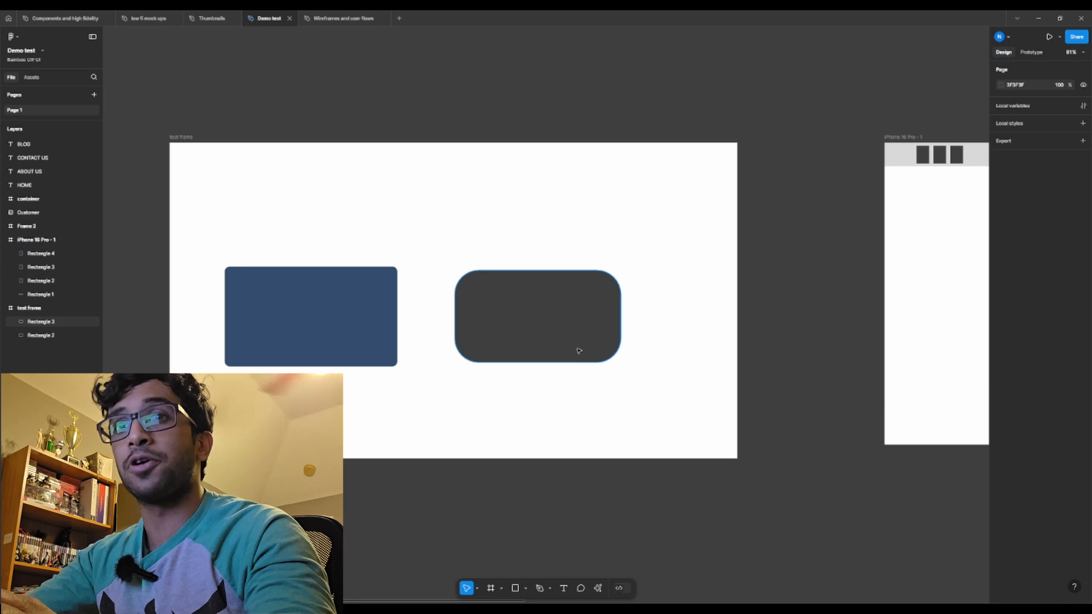
{"action": "left_click_drag", "start_coordinate": [620, 335], "coordinate": [453, 373]}
{"action": "scroll", "coordinate": [782, 298], "scroll_direction": "up", "scroll_amount": 4}
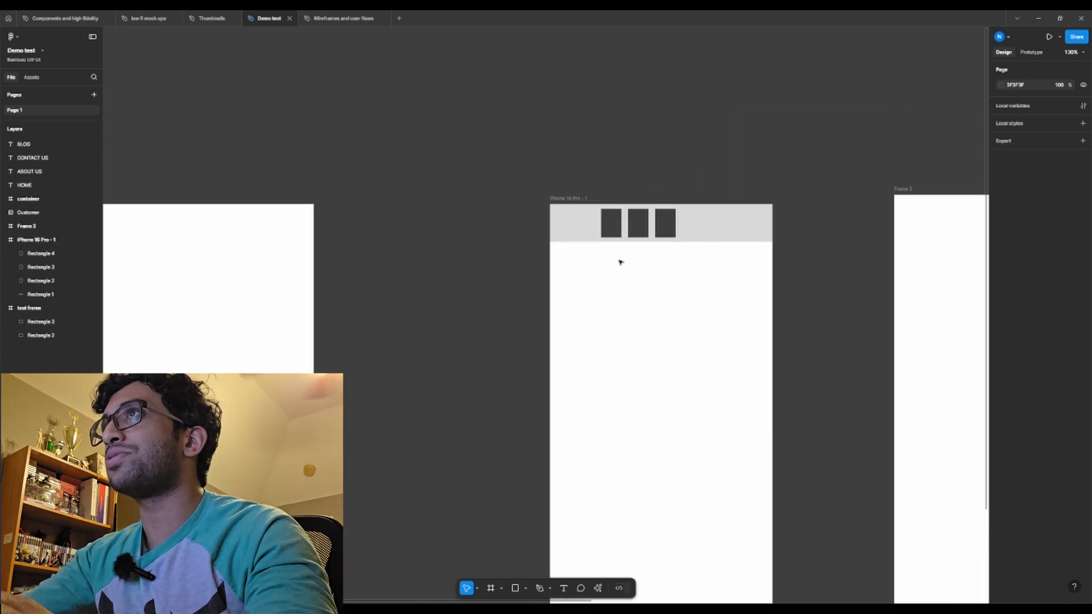
Try to move the header's dark rectangles together with the grey header bar, and undo the move.
{"action": "left_click_drag", "start_coordinate": [578, 269], "coordinate": [706, 200]}
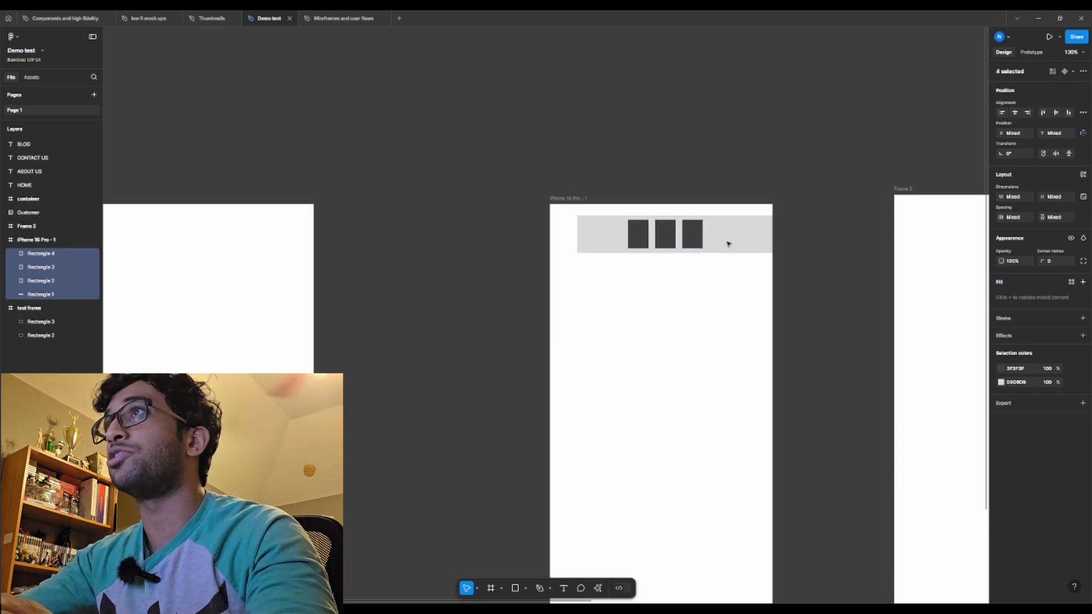
{"action": "left_click", "coordinate": [622, 271]}
{"action": "left_click_drag", "start_coordinate": [575, 226], "coordinate": [676, 222]}
{"action": "key", "text": "ctrl+z"}
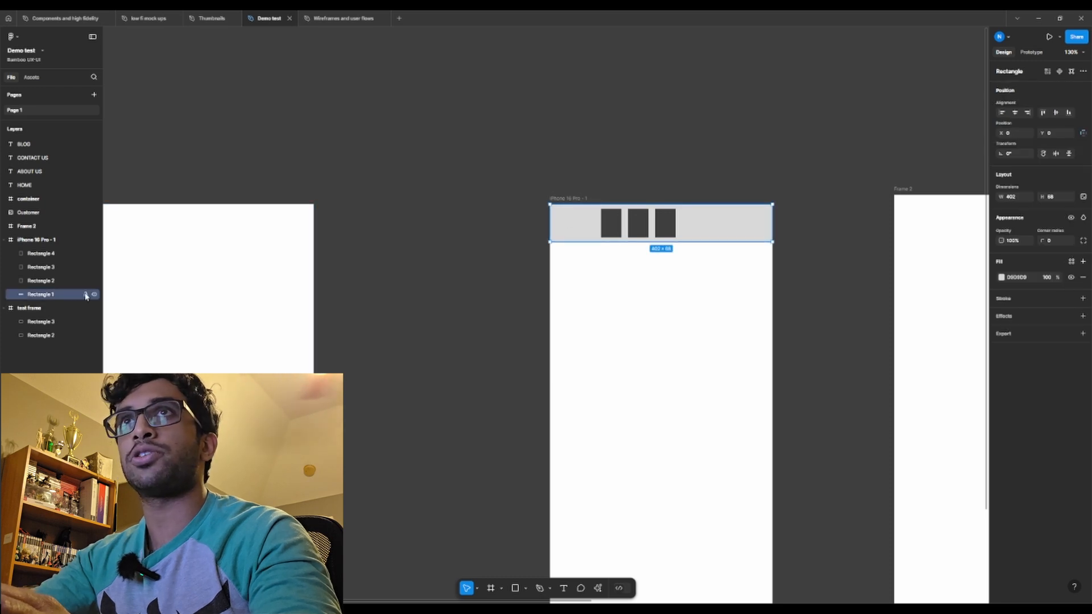
Lock the grey header rectangle and spread the three dark rectangles to a spacing of about 31.
{"action": "left_click", "coordinate": [86, 294]}
{"action": "left_click_drag", "start_coordinate": [583, 228], "coordinate": [666, 234]}
{"action": "scroll", "coordinate": [655, 238], "scroll_direction": "up", "scroll_amount": 3}
{"action": "left_click", "coordinate": [704, 256]}
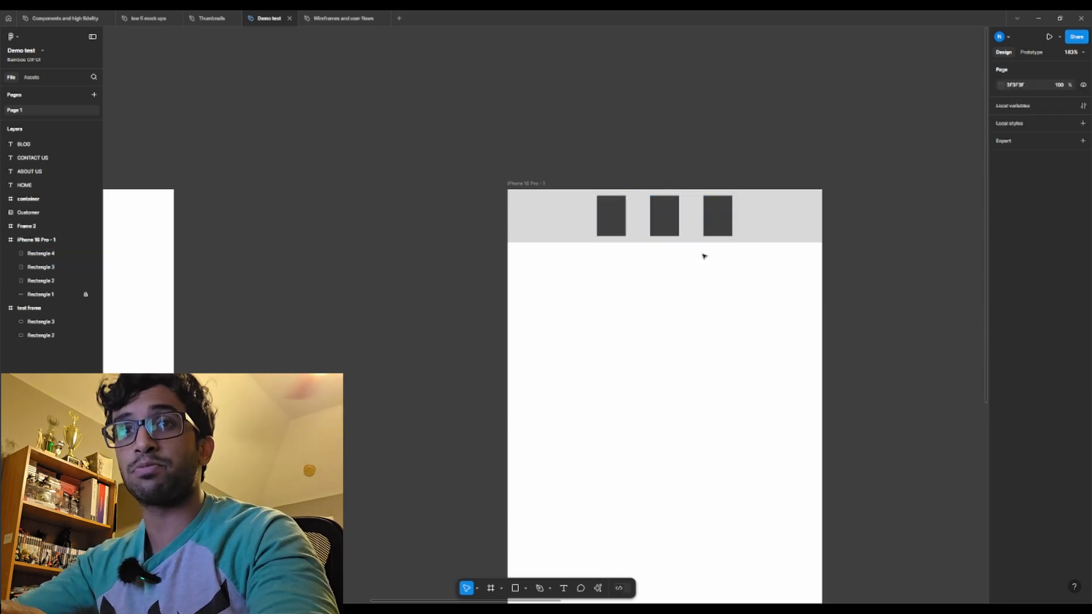
{"action": "scroll", "coordinate": [668, 291], "scroll_direction": "down", "scroll_amount": 3, "text": "ctrl"}
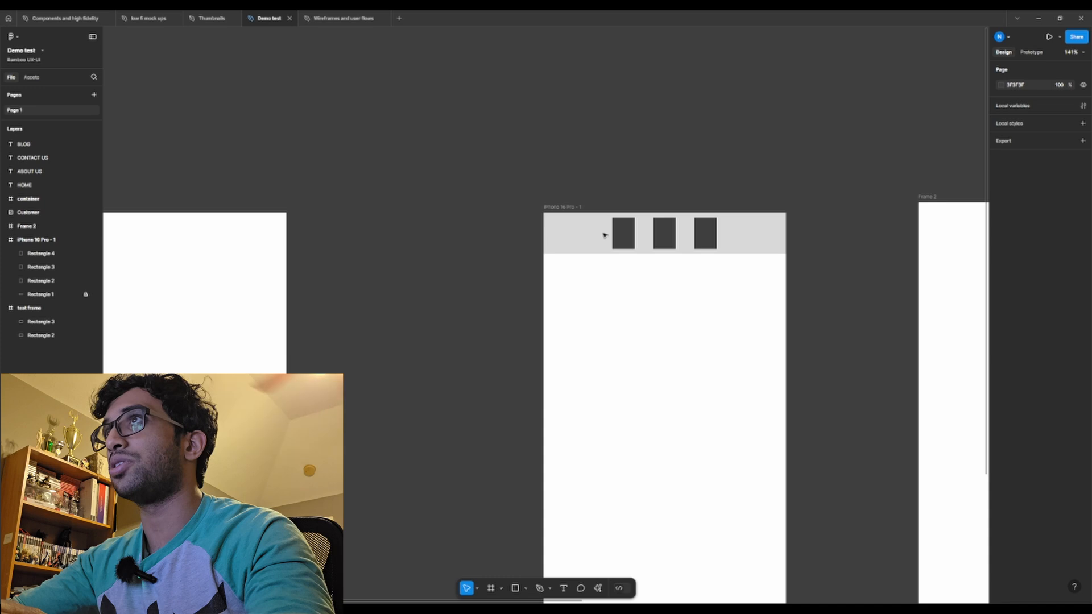
Move the three dark rectangles past the header's left end, try centring them horizontally ungrouped, and undo the alignment.
{"action": "left_click_drag", "start_coordinate": [605, 235], "coordinate": [740, 237]}
{"action": "left_click_drag", "start_coordinate": [664, 244], "coordinate": [589, 248]}
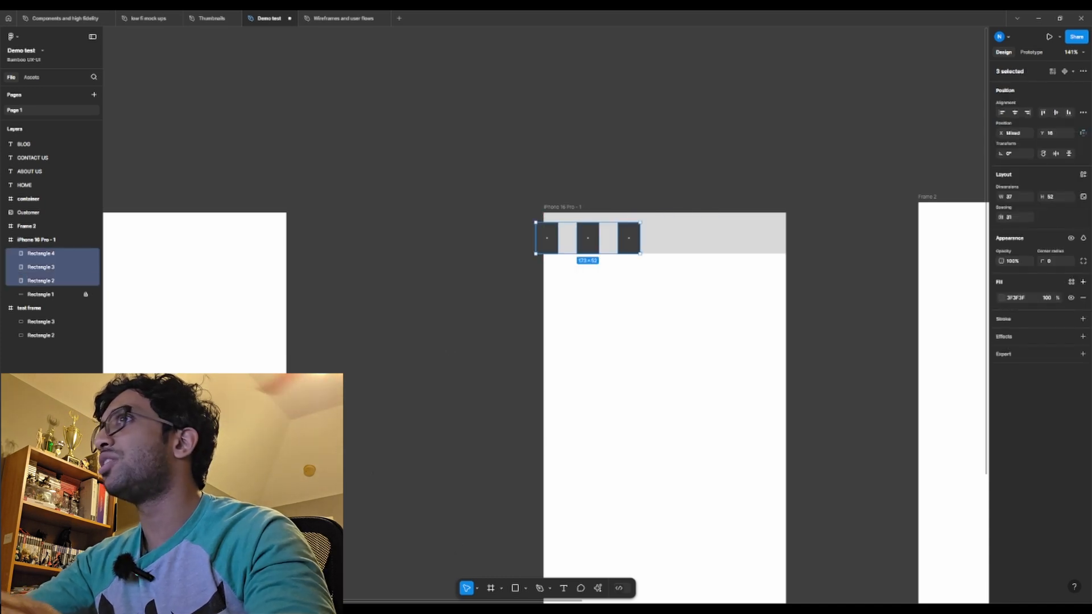
{"action": "left_click", "coordinate": [1016, 114]}
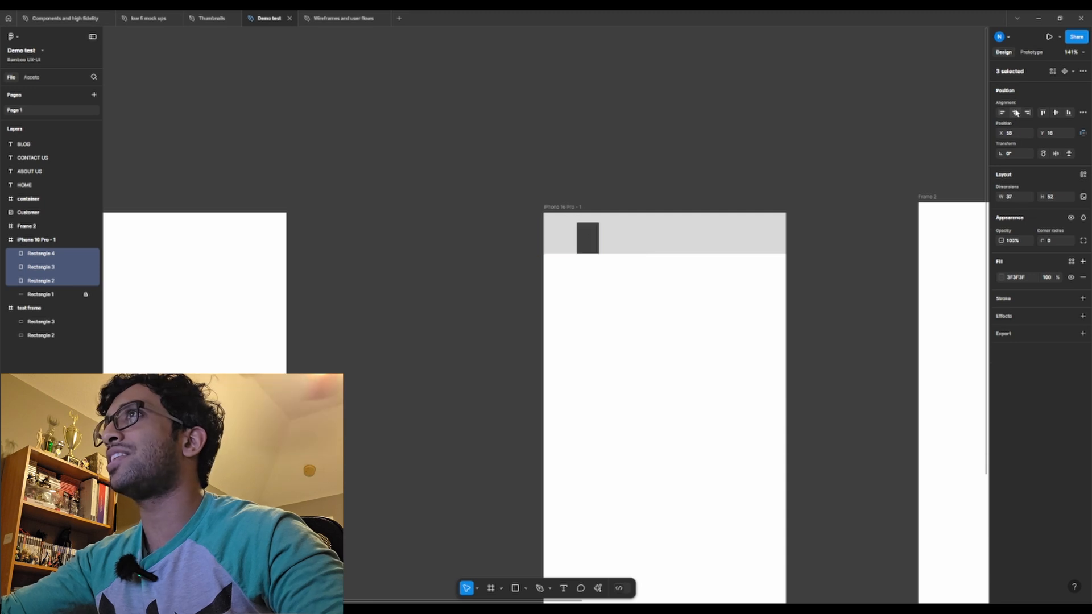
{"action": "key", "text": "ctrl+z"}
Group the three dark rectangles and align the group to the phone frame's horizontal centre and top edge.
{"action": "key", "text": "ctrl+g"}
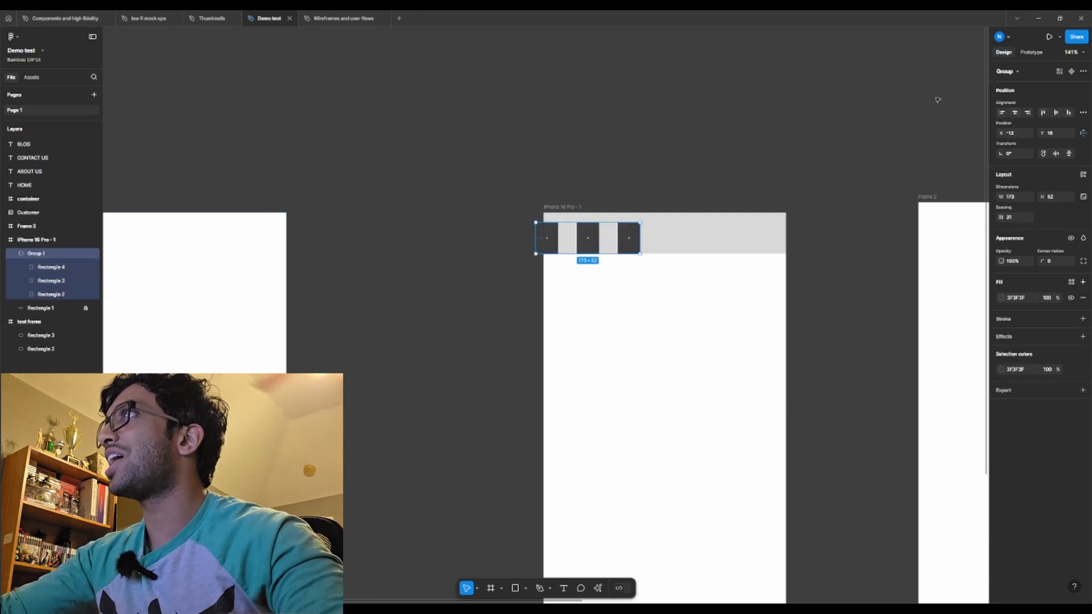
{"action": "left_click", "coordinate": [1016, 113]}
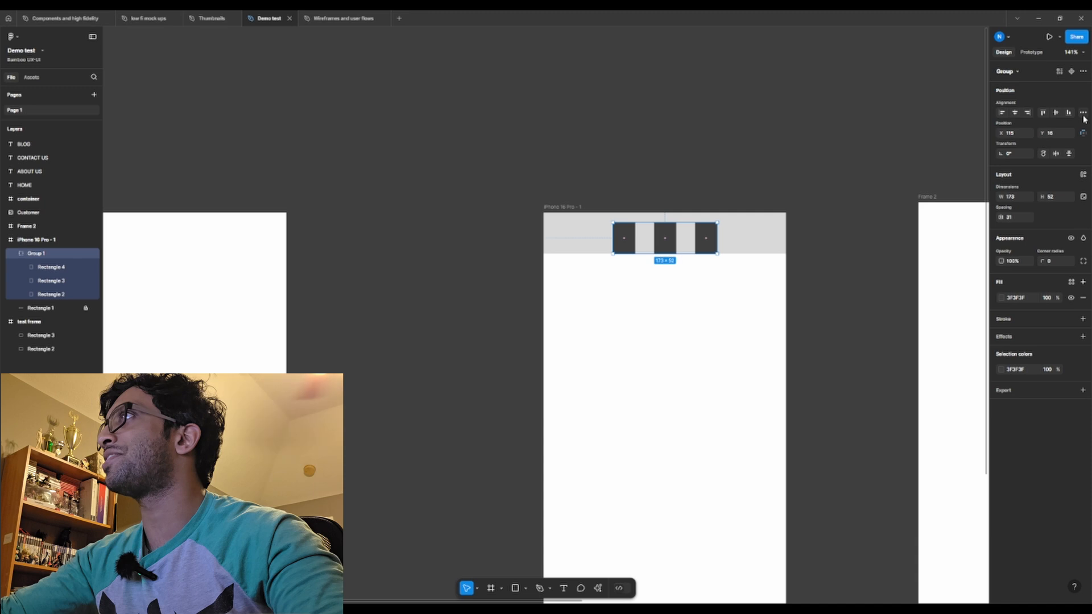
{"action": "left_click", "coordinate": [1058, 114]}
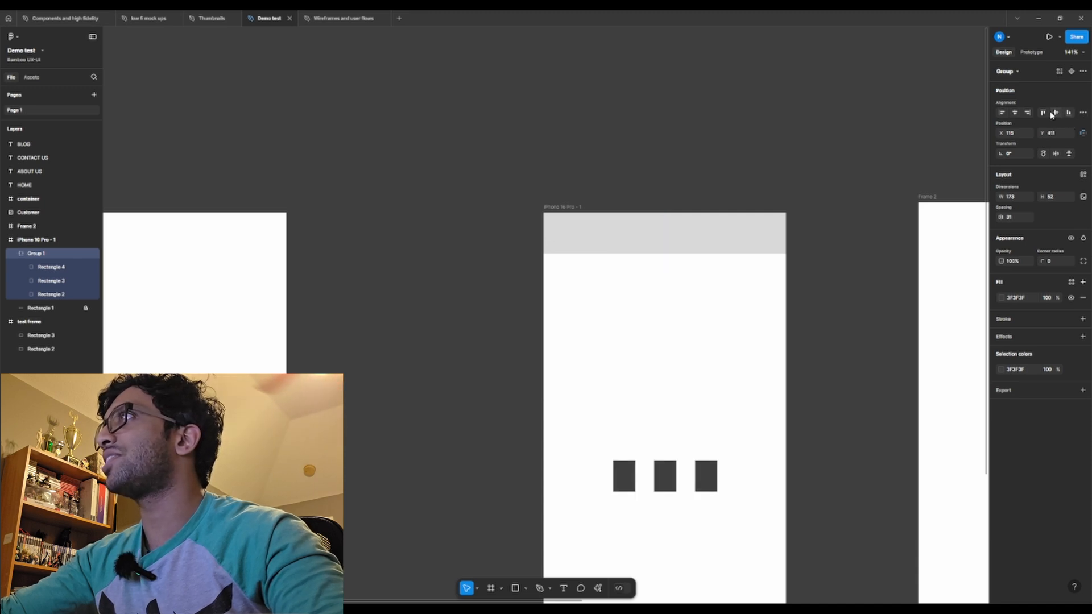
{"action": "left_click", "coordinate": [1044, 113]}
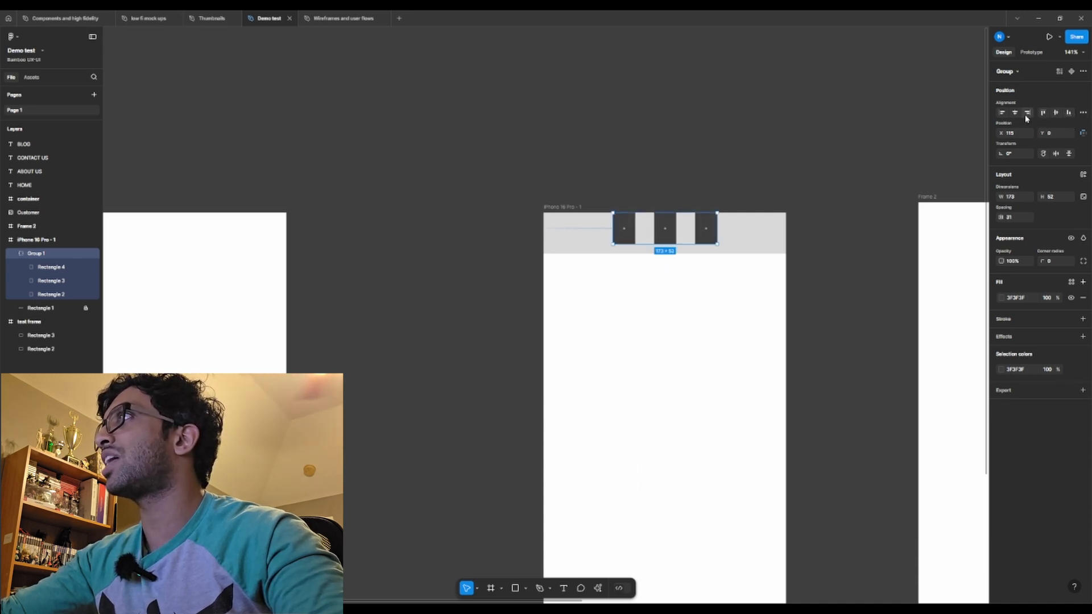
Move the group down to about Y 8 within the header and measure its distances to the phone frame's edges.
{"action": "left_click_drag", "start_coordinate": [665, 242], "coordinate": [665, 245]}
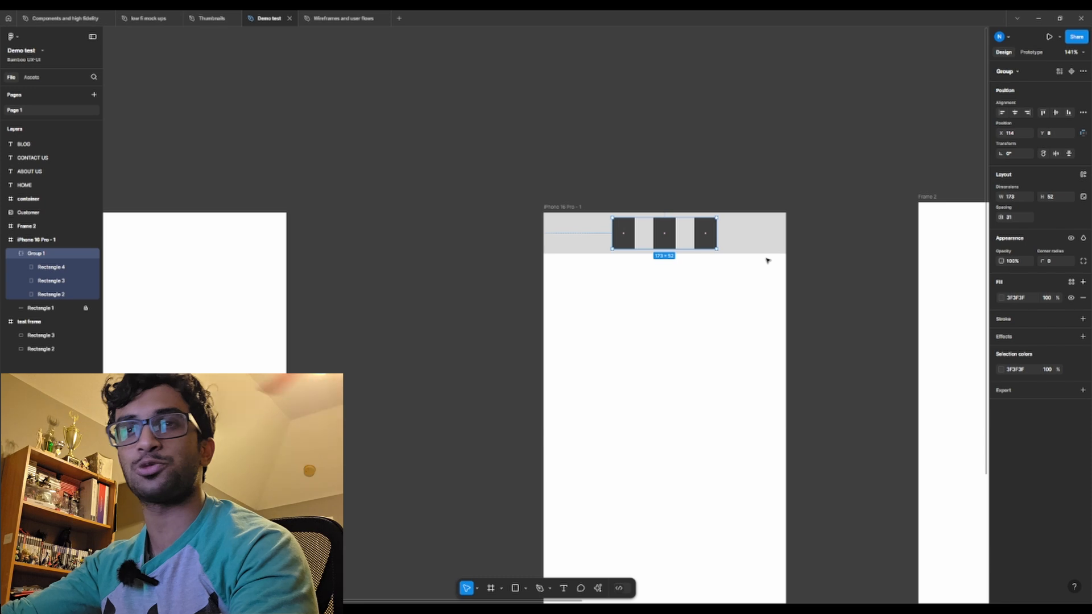
{"action": "key", "text": "alt"}
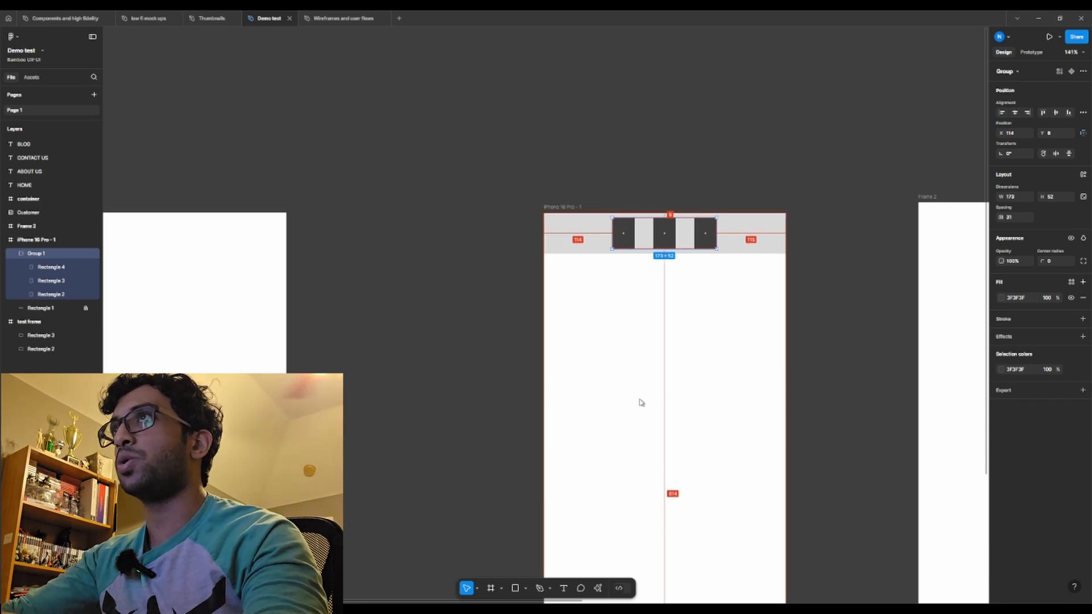
{"action": "left_click", "coordinate": [641, 403]}
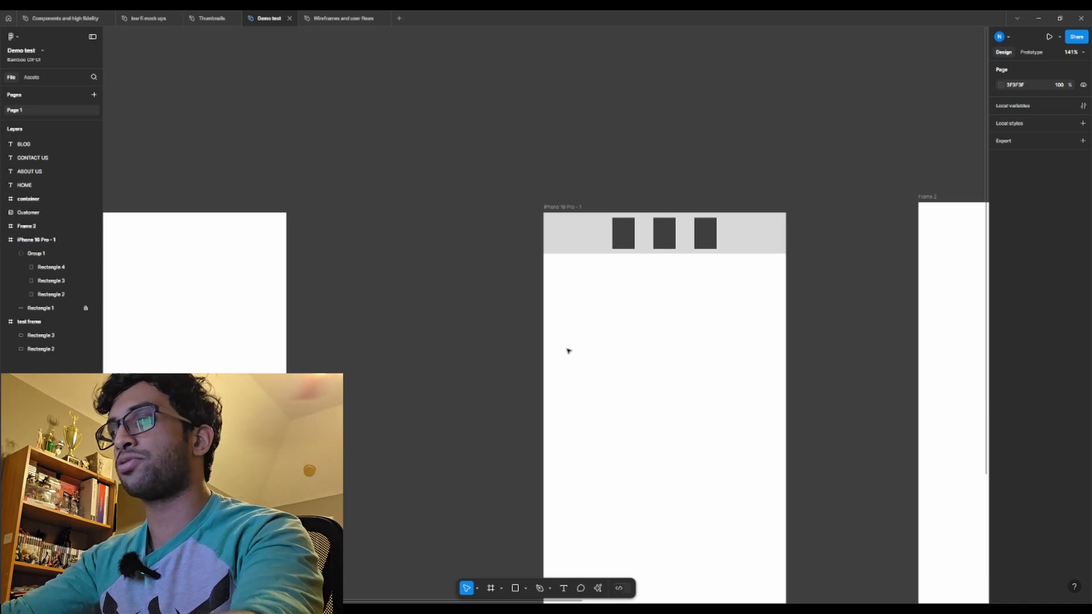
Draw a circle about 183 × 183 below the header and place it at about X 41, Y 105.
{"action": "key", "text": "o"}
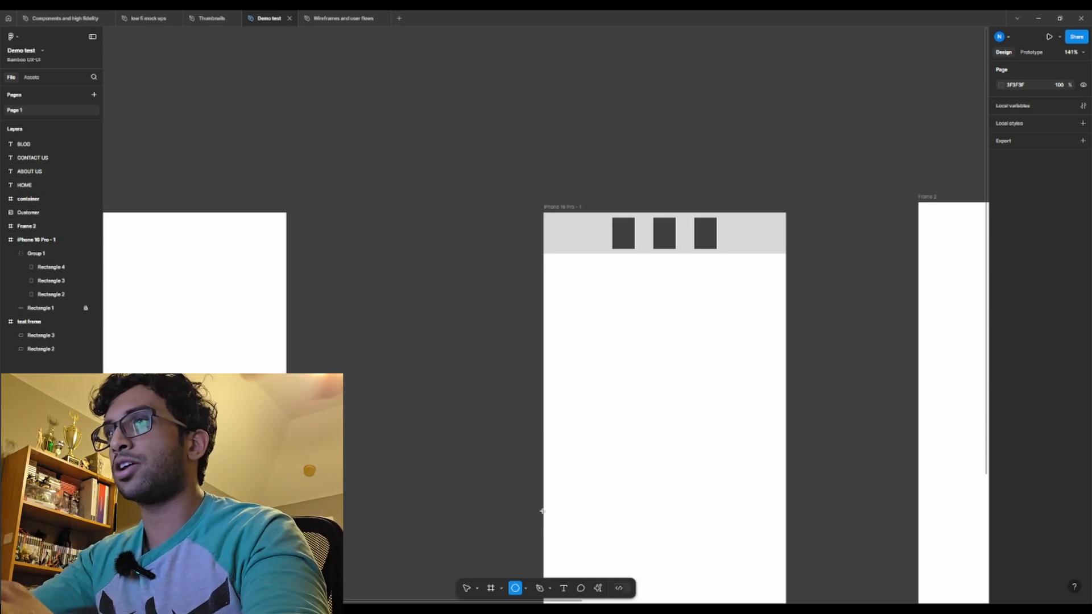
{"action": "left_click_drag", "start_coordinate": [568, 286], "coordinate": [678, 393]}
{"action": "left_click_drag", "start_coordinate": [628, 353], "coordinate": [604, 324]}
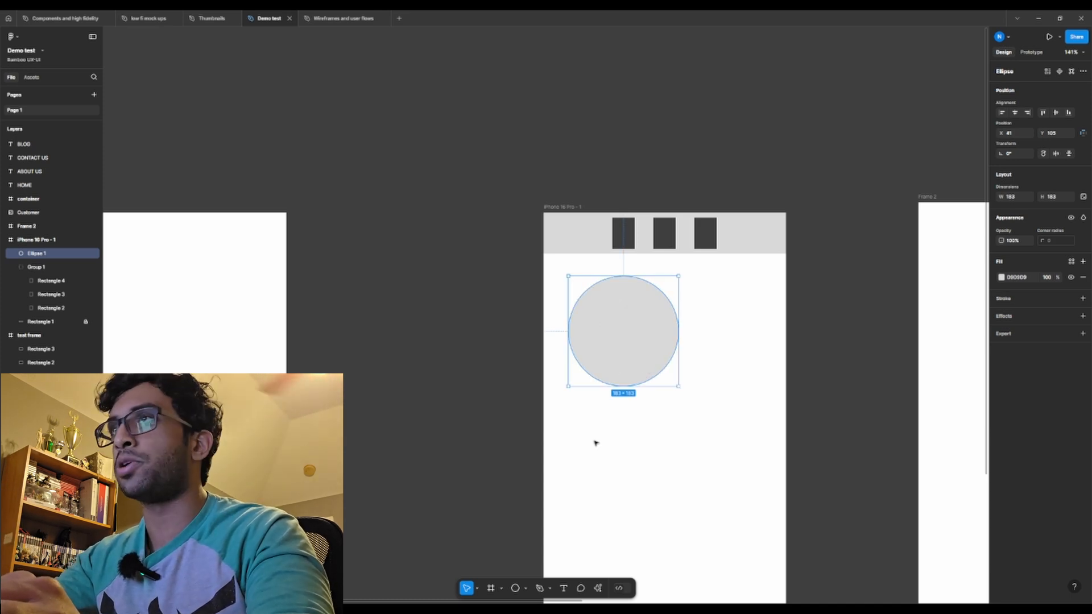
Measure the circle's distances to the phone frame's edges and nudge it left to X 40.
{"action": "key", "text": "alt"}
{"action": "key", "text": "alt"}
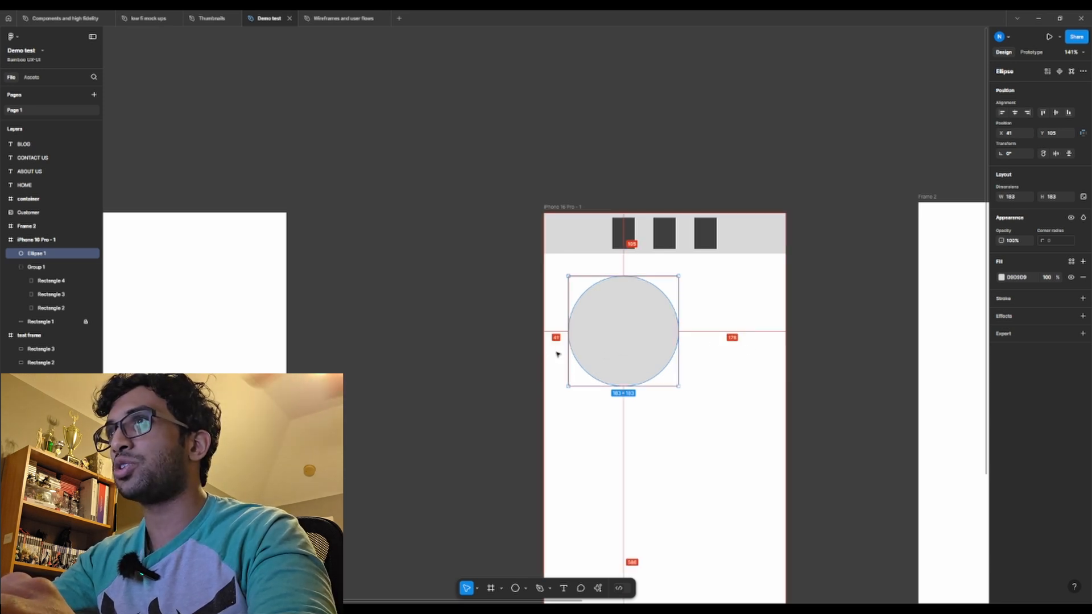
{"action": "key", "text": "Left"}
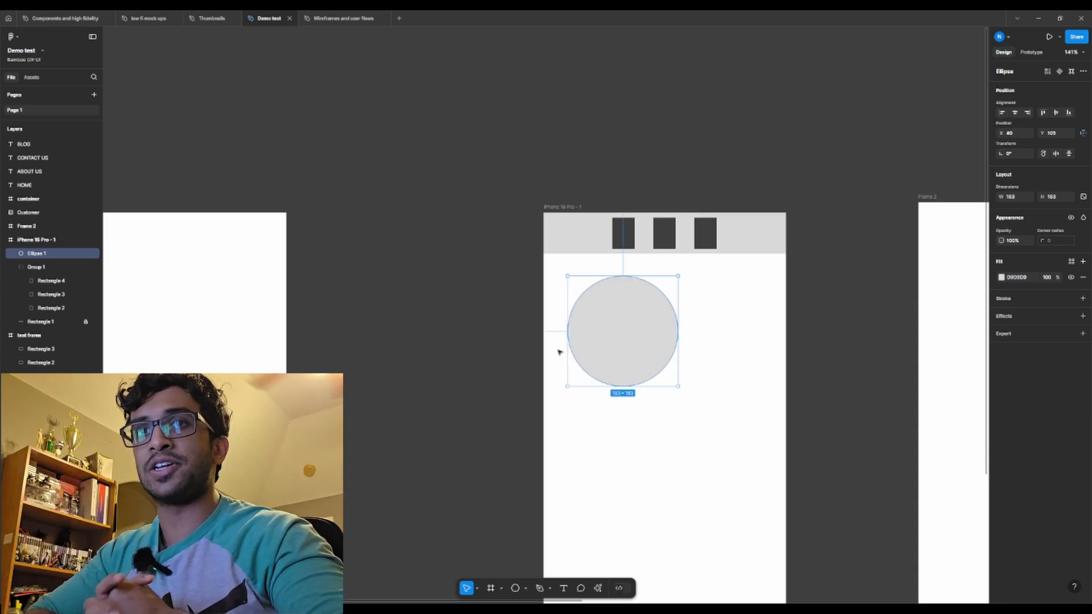
Move the header's group of dark rectangles left to X 40, in line with the circle's left edge.
{"action": "left_click", "coordinate": [619, 235]}
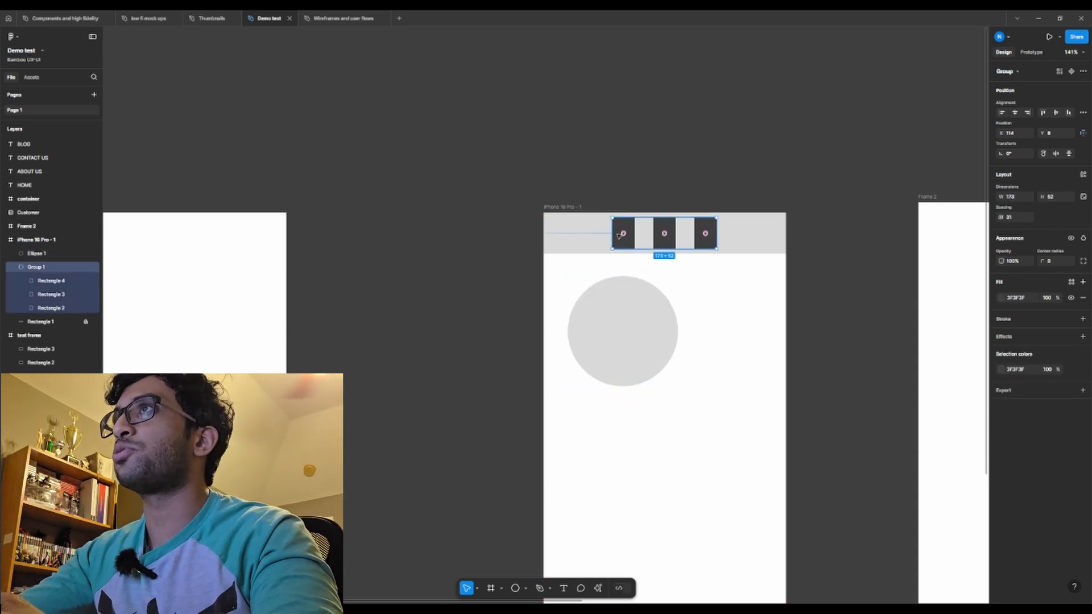
{"action": "left_click_drag", "start_coordinate": [621, 244], "coordinate": [576, 243]}
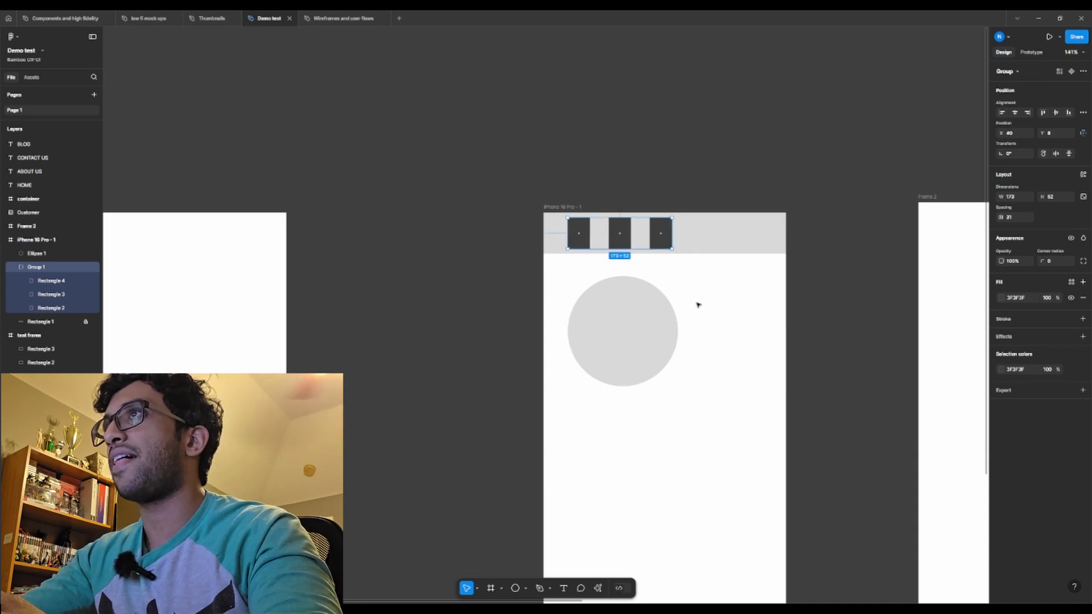
{"action": "left_click", "coordinate": [681, 351]}
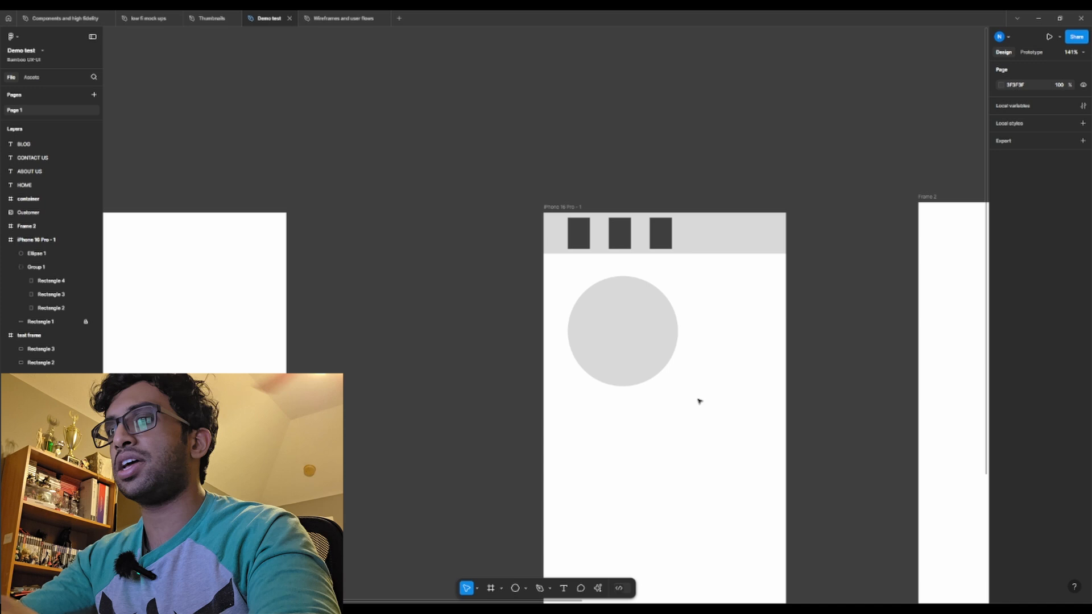
Draw a rectangle about 135 × 185 to the right of the circle, level with its top at Y 105.
{"action": "key", "text": "r"}
{"action": "left_click_drag", "start_coordinate": [693, 274], "coordinate": [775, 386]}
{"action": "left_click_drag", "start_coordinate": [741, 334], "coordinate": [741, 336]}
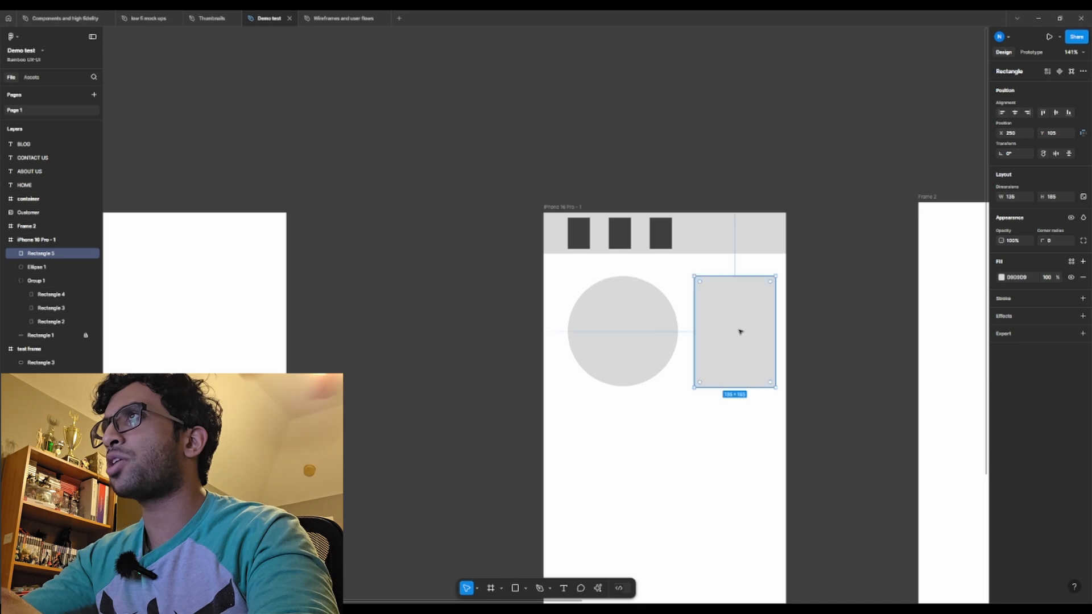
{"action": "left_click", "coordinate": [726, 268]}
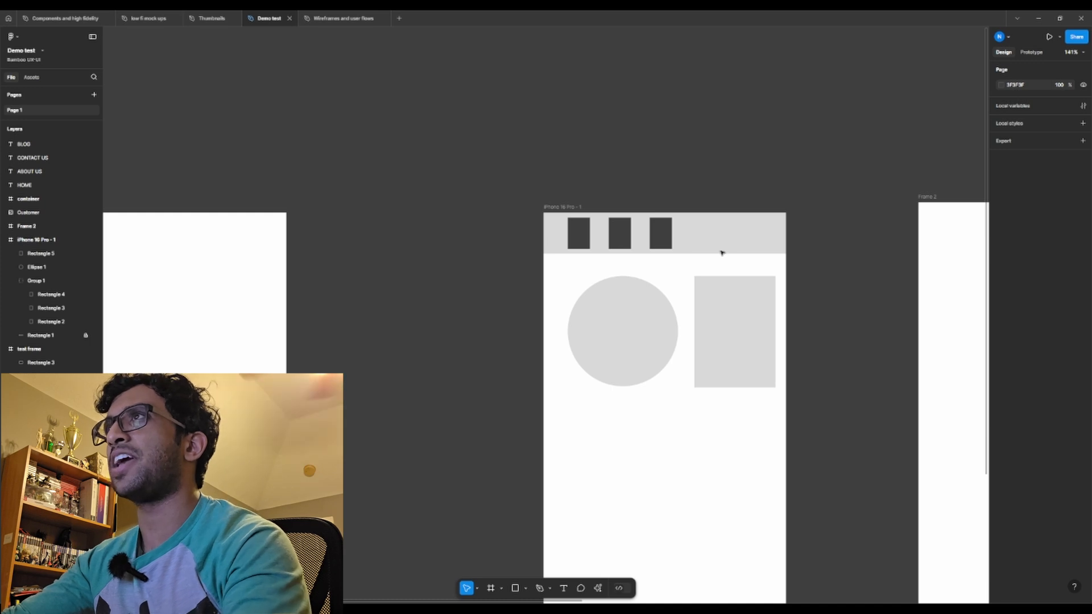
Change the fill of the rectangle beside the circle to a medium grey.
{"action": "left_click", "coordinate": [739, 334]}
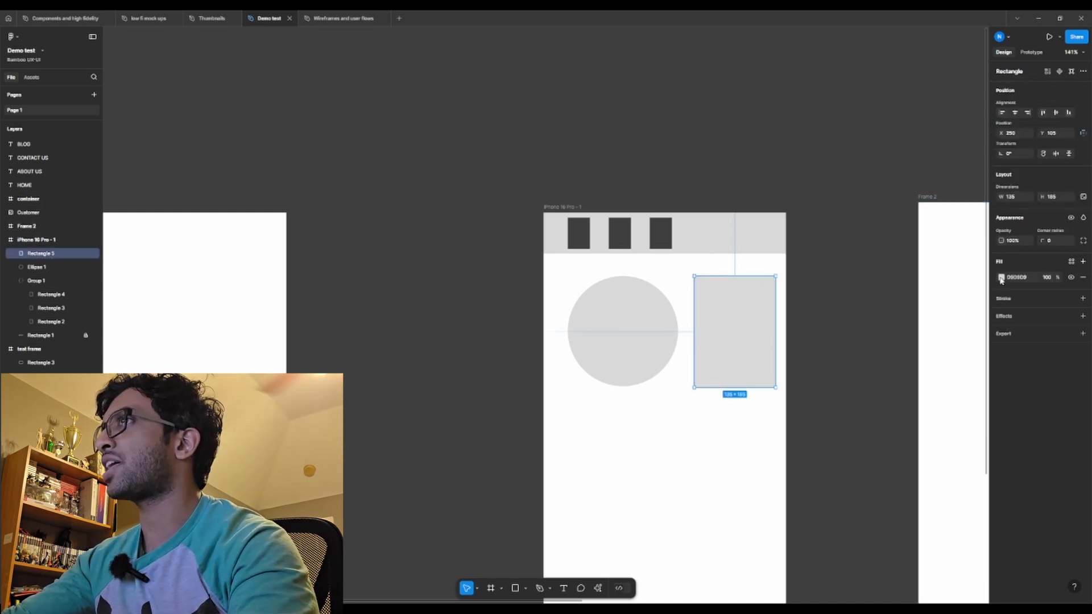
{"action": "left_click", "coordinate": [1002, 277]}
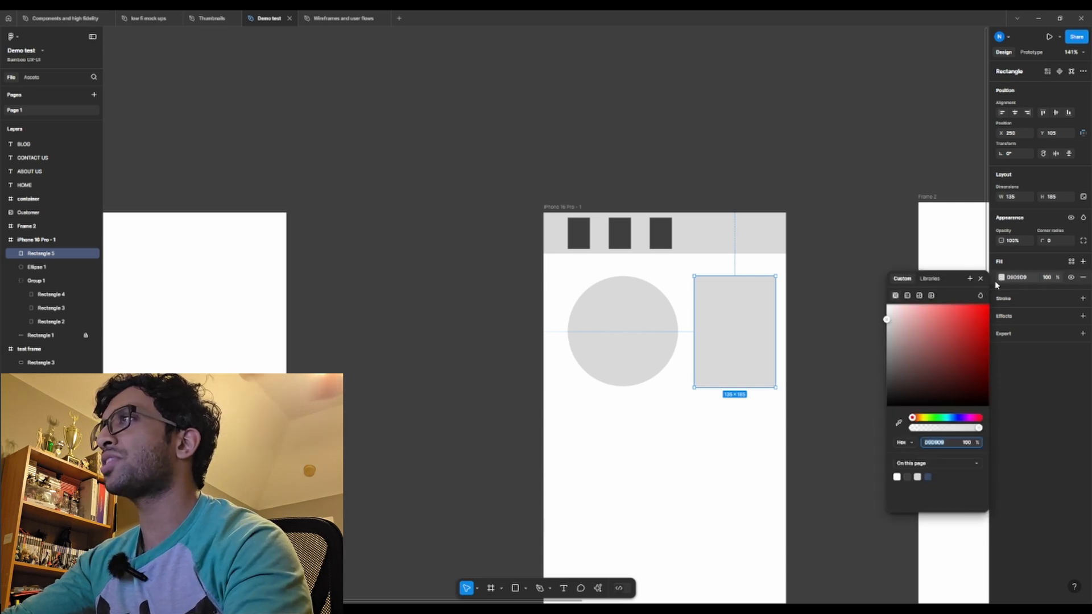
{"action": "left_click_drag", "start_coordinate": [892, 366], "coordinate": [872, 357]}
{"action": "left_click", "coordinate": [732, 454]}
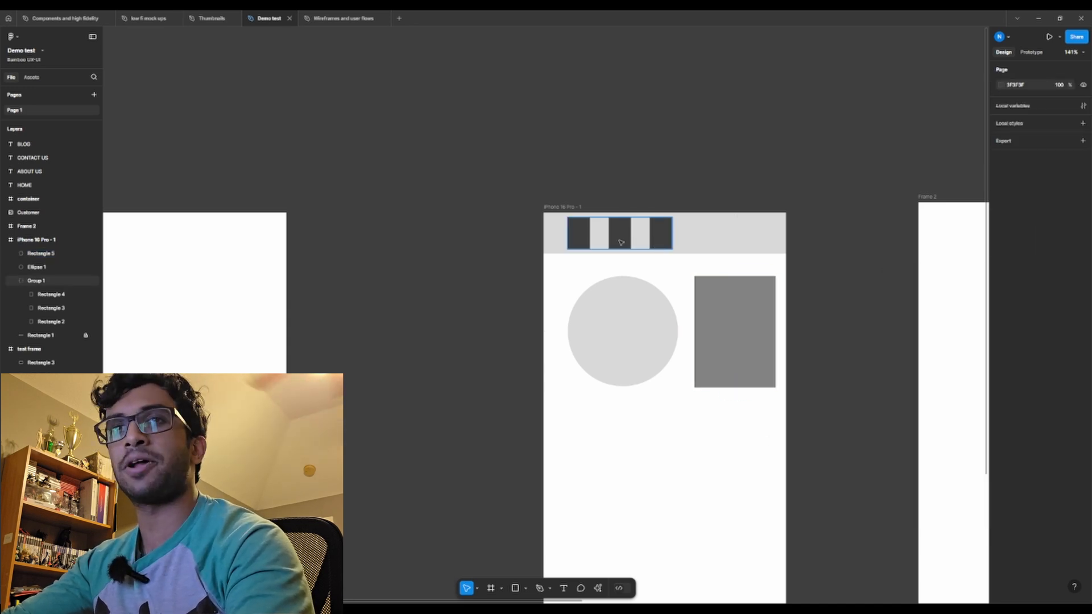
Change the colour of the header's grouped rectangles to black 000000.
{"action": "left_click", "coordinate": [620, 242]}
{"action": "left_click", "coordinate": [1003, 369]}
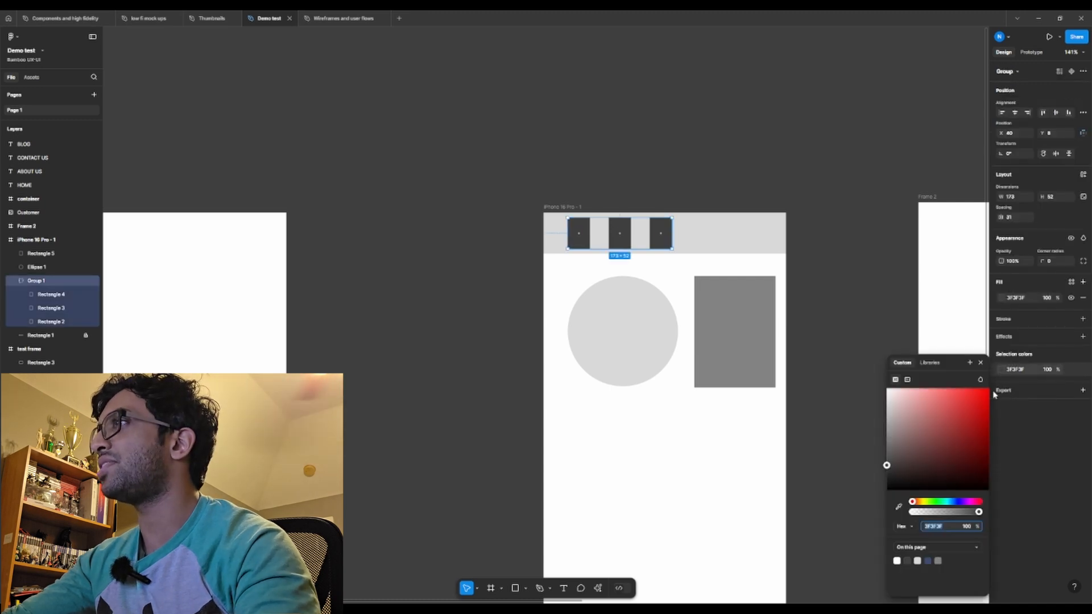
{"action": "left_click_drag", "start_coordinate": [887, 465], "coordinate": [880, 519]}
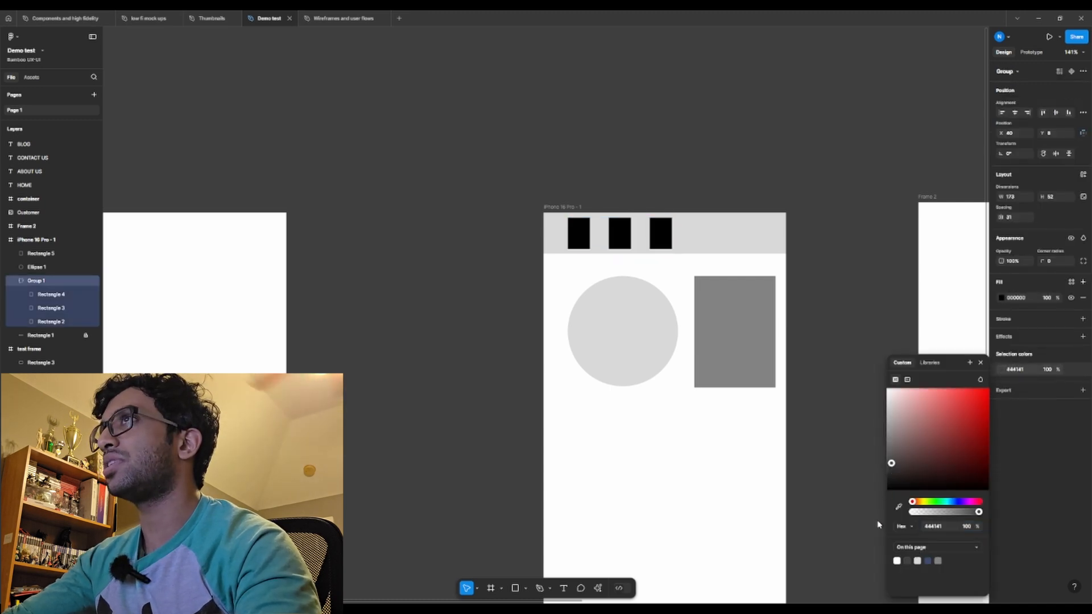
Draw a rectangle about 131 × 69 below the circle, starting at X 40 in line with the circle's left edge.
{"action": "left_click", "coordinate": [633, 442]}
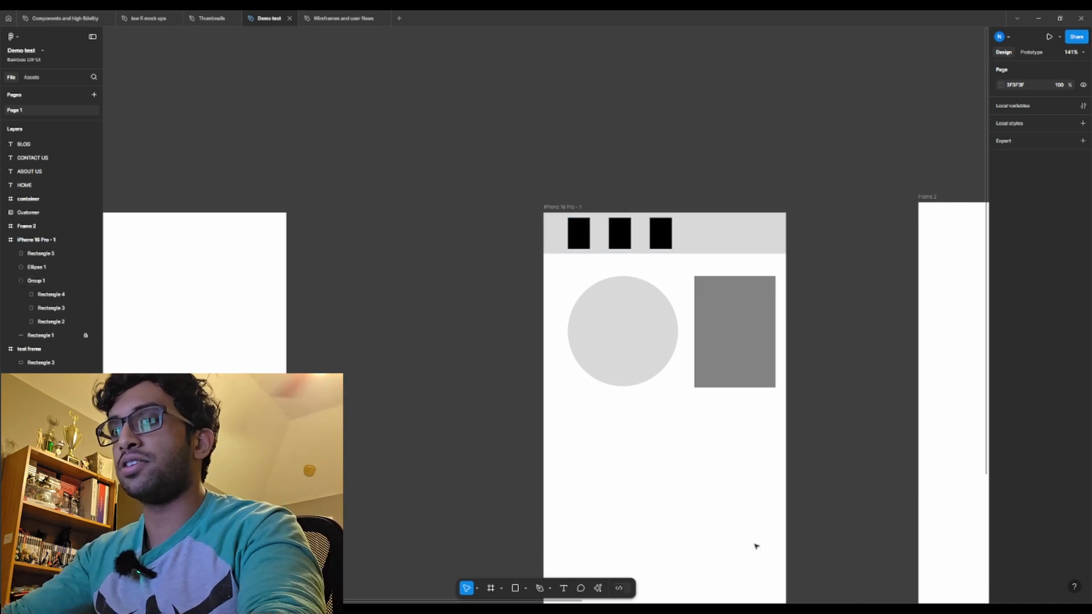
{"action": "key", "text": "r"}
{"action": "mouse_move", "coordinate": [579, 417]}
{"action": "left_mouse_down"}
{"action": "mouse_move", "coordinate": [658, 458]}
{"action": "mouse_move", "coordinate": [609, 437]}
{"action": "mouse_move", "coordinate": [598, 444]}
{"action": "left_mouse_up"}
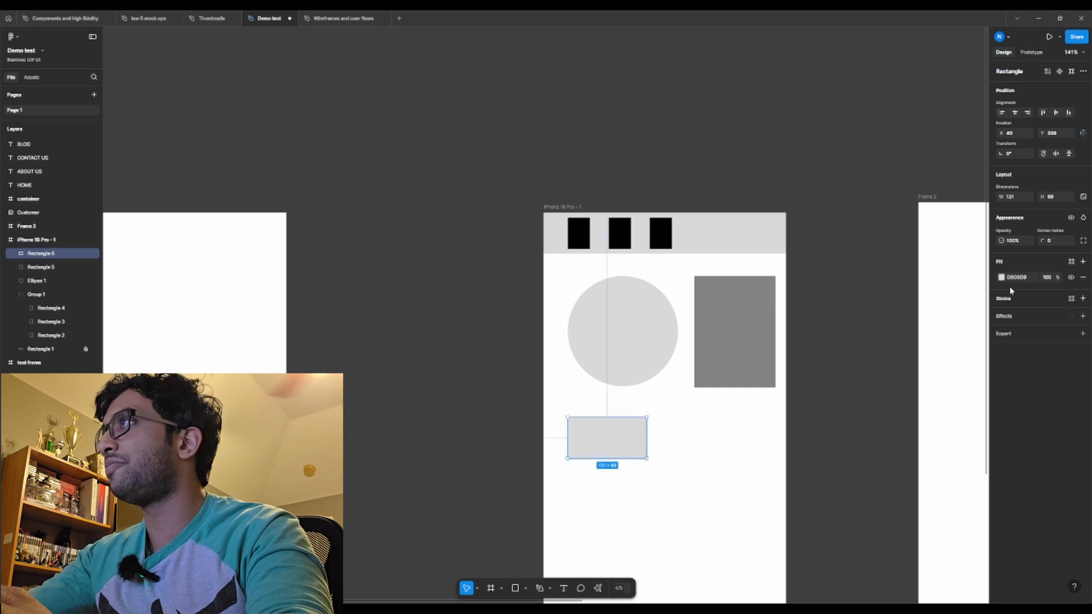
Change the fill of the new rectangle below the circle to black 000000.
{"action": "left_click", "coordinate": [1002, 278]}
{"action": "left_click", "coordinate": [918, 476]}
{"action": "left_click", "coordinate": [736, 484]}
{"action": "left_click", "coordinate": [643, 442]}
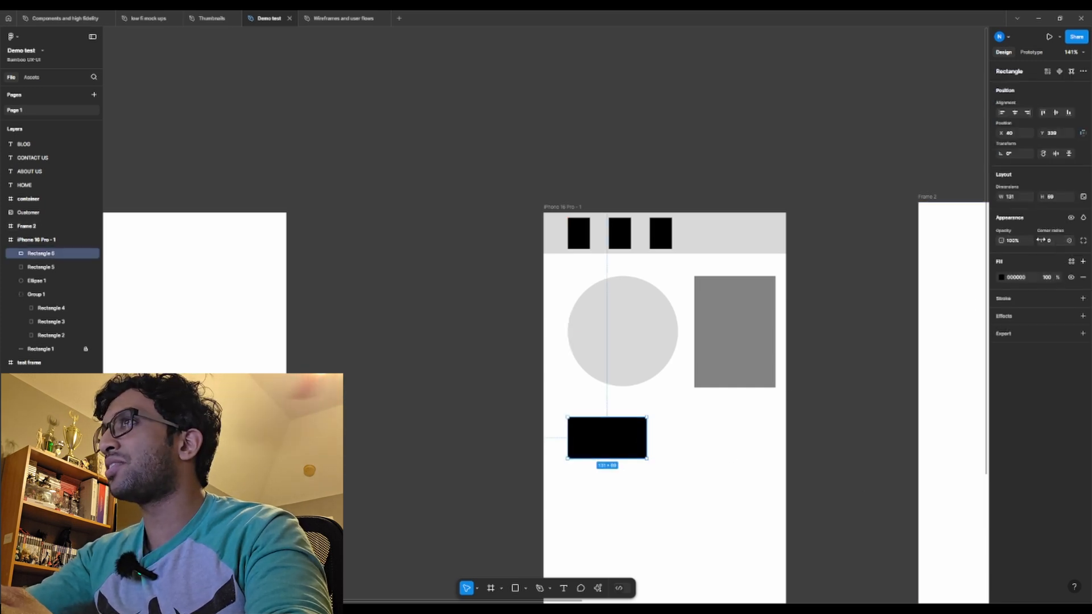
{"action": "left_click", "coordinate": [734, 437]}
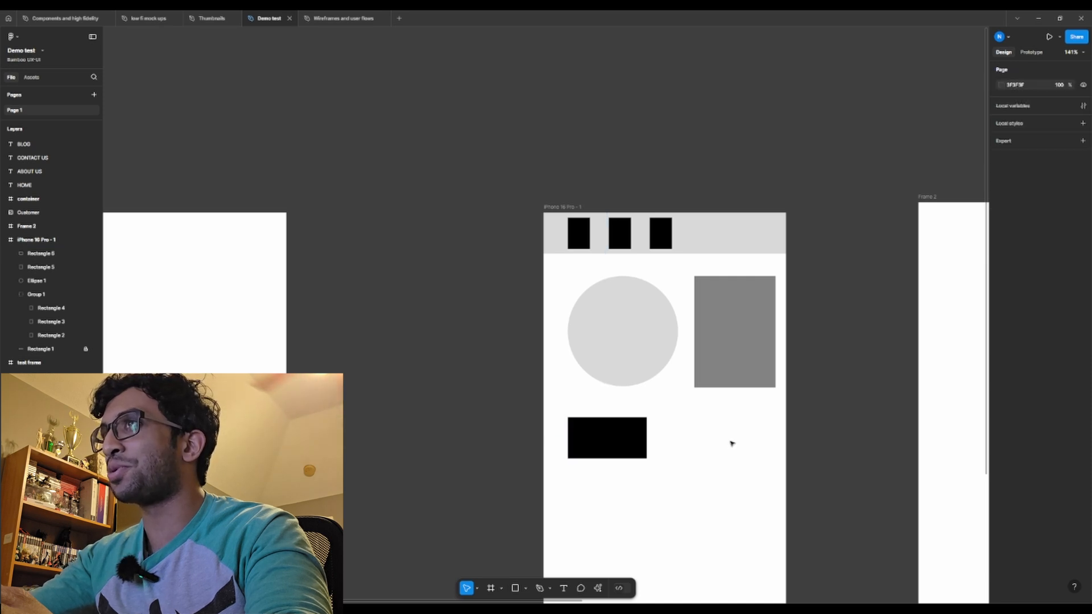
Give the black rectangle a corner radius of 10 and widen it to 183 to match the circle's width.
{"action": "left_click", "coordinate": [617, 446]}
{"action": "left_click", "coordinate": [1058, 243]}
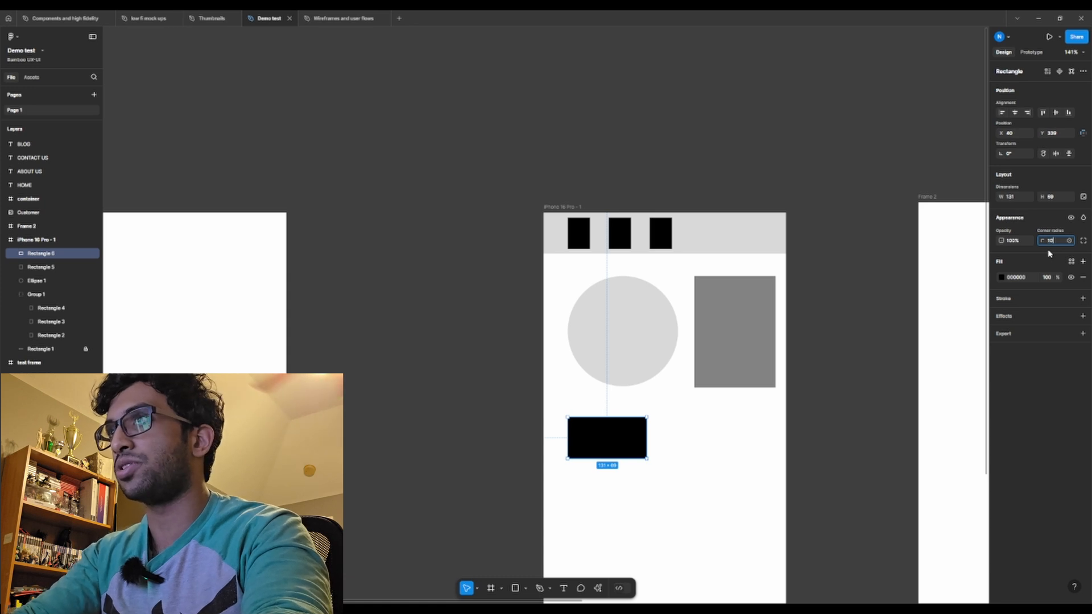
{"action": "left_click_drag", "start_coordinate": [646, 438], "coordinate": [678, 439]}
{"action": "left_click", "coordinate": [728, 464]}
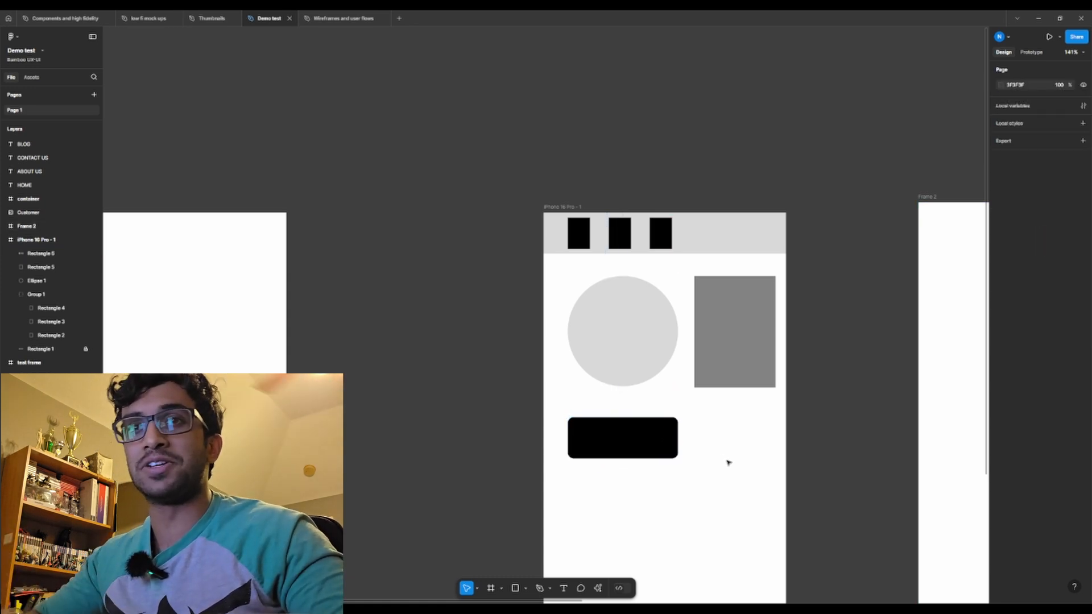
Check how the black button, the header group and the circle line up along their left edges.
{"action": "scroll", "coordinate": [734, 452], "scroll_direction": "up", "scroll_amount": 3, "text": "ctrl"}
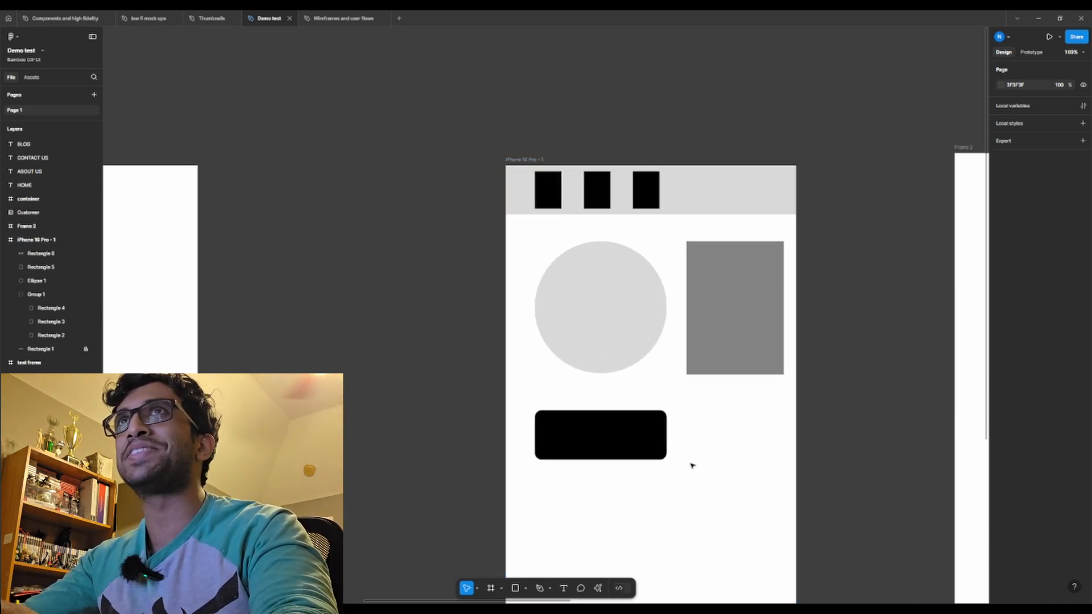
{"action": "scroll", "coordinate": [673, 455], "scroll_direction": "down", "scroll_amount": 2, "text": "ctrl"}
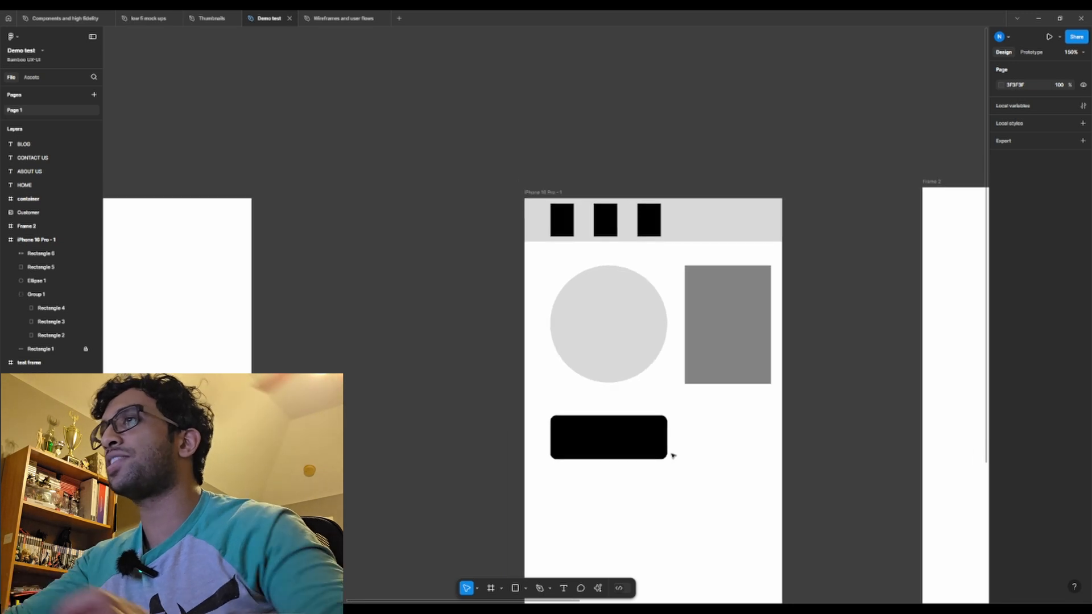
{"action": "left_click", "coordinate": [594, 442]}
{"action": "left_click", "coordinate": [562, 227]}
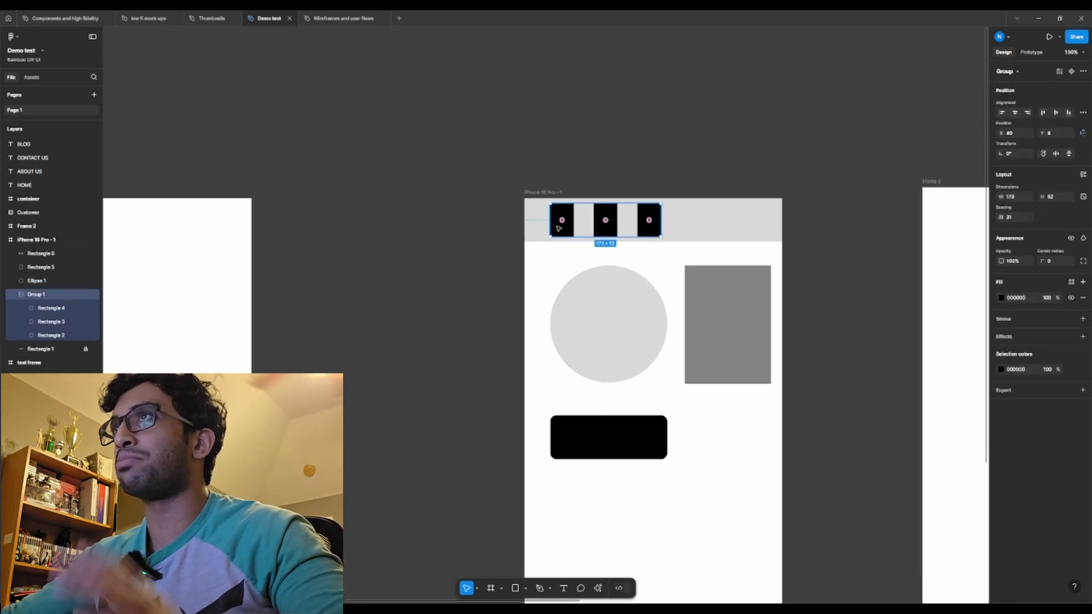
{"action": "left_click", "coordinate": [593, 365]}
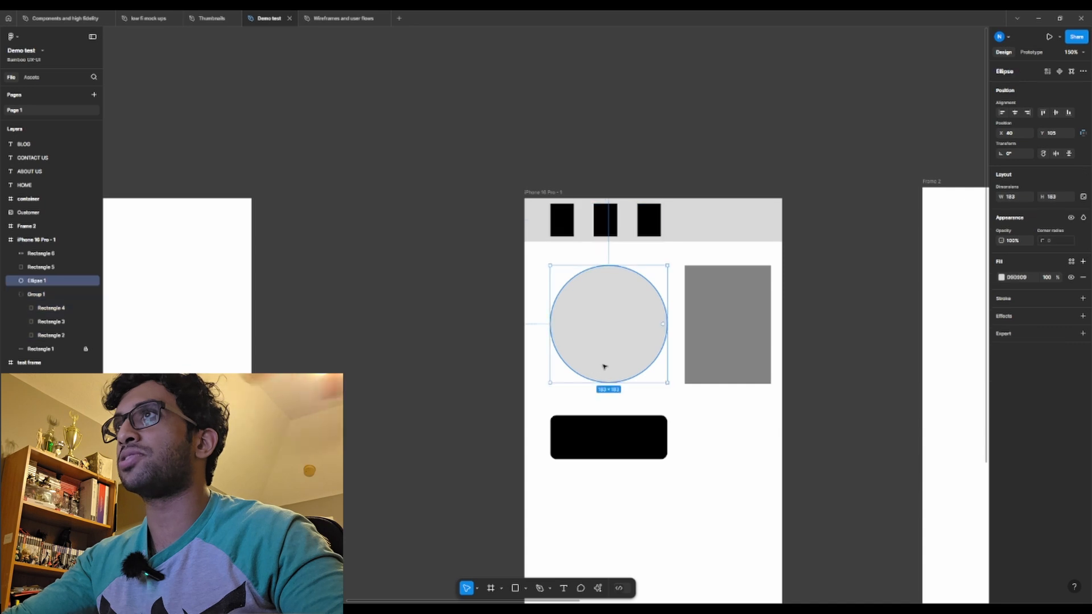
Move the grey rectangle beside the circle down to X 258, Y 154 and add a thin grey bar of equal width above it.
{"action": "left_click", "coordinate": [765, 322]}
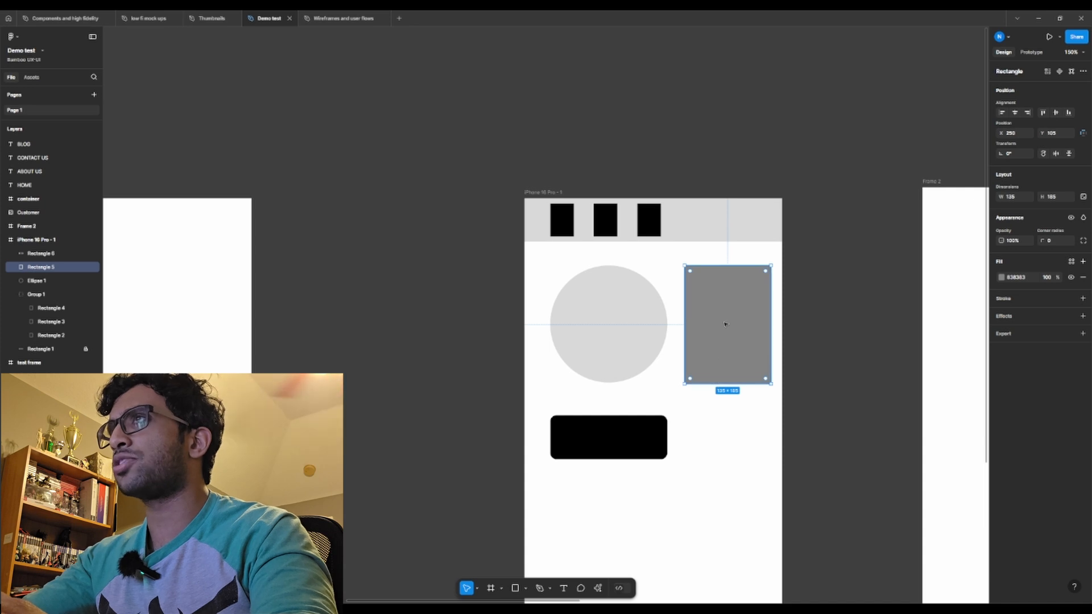
{"action": "left_click_drag", "start_coordinate": [722, 334], "coordinate": [729, 361]}
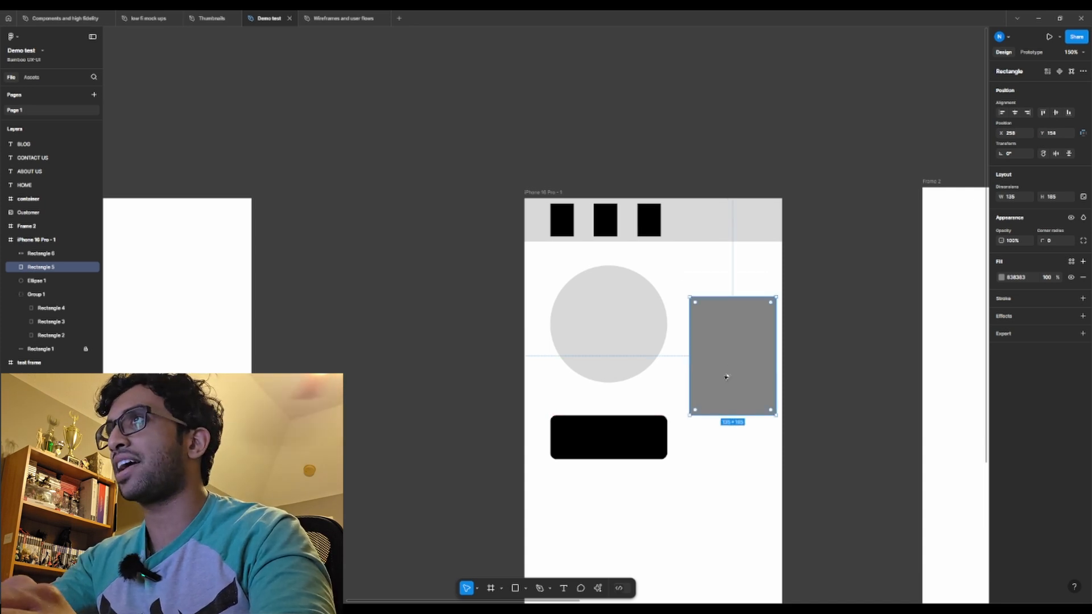
{"action": "left_click_drag", "start_coordinate": [726, 377], "coordinate": [741, 275]}
Shorten the grey block under the thin bar by raising its lower edge.
{"action": "left_click", "coordinate": [711, 408]}
{"action": "left_click_drag", "start_coordinate": [715, 415], "coordinate": [714, 395]}
{"action": "left_click", "coordinate": [629, 451]}
{"action": "scroll", "coordinate": [726, 471], "scroll_direction": "down", "scroll_amount": 3}
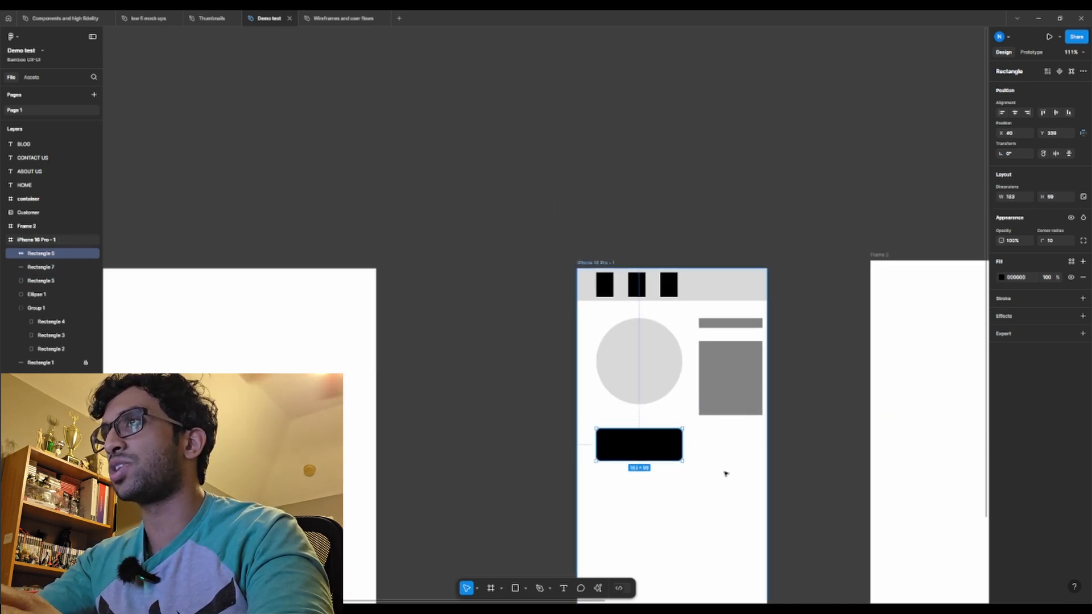
{"action": "key", "text": "Escape"}
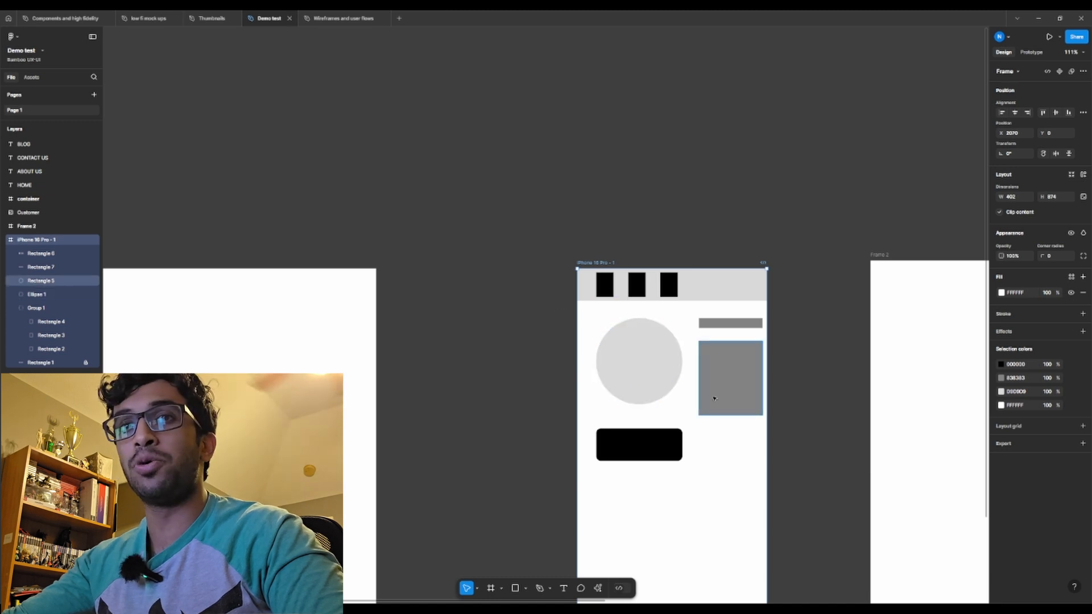
Switch to the low fi mock ups file and look over its coloured screens.
{"action": "scroll", "coordinate": [362, 378], "scroll_direction": "left", "scroll_amount": 3}
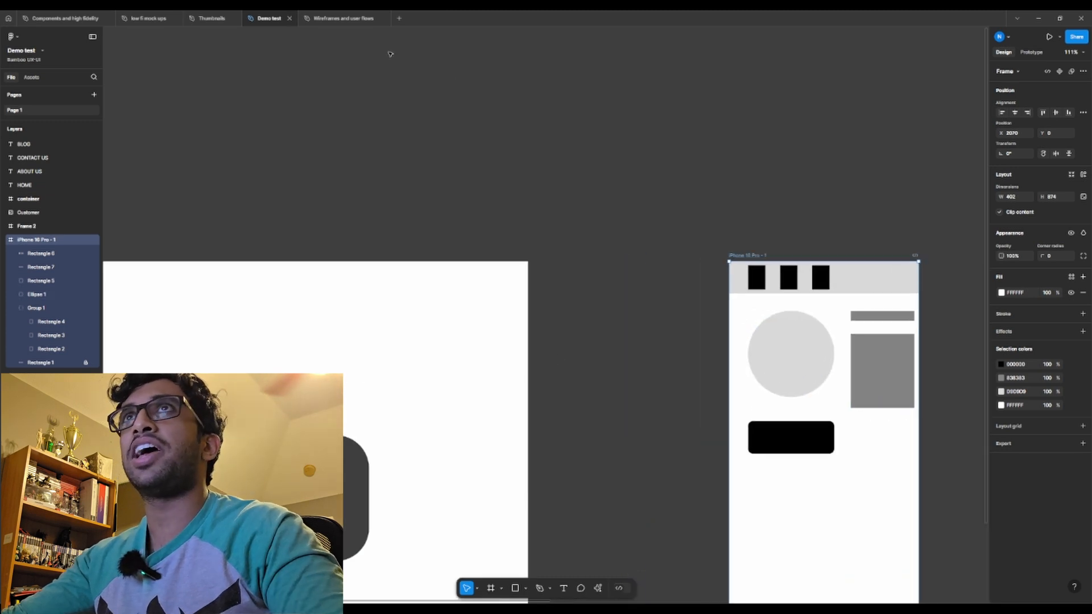
{"action": "left_click", "coordinate": [148, 18]}
{"action": "left_click", "coordinate": [194, 12]}
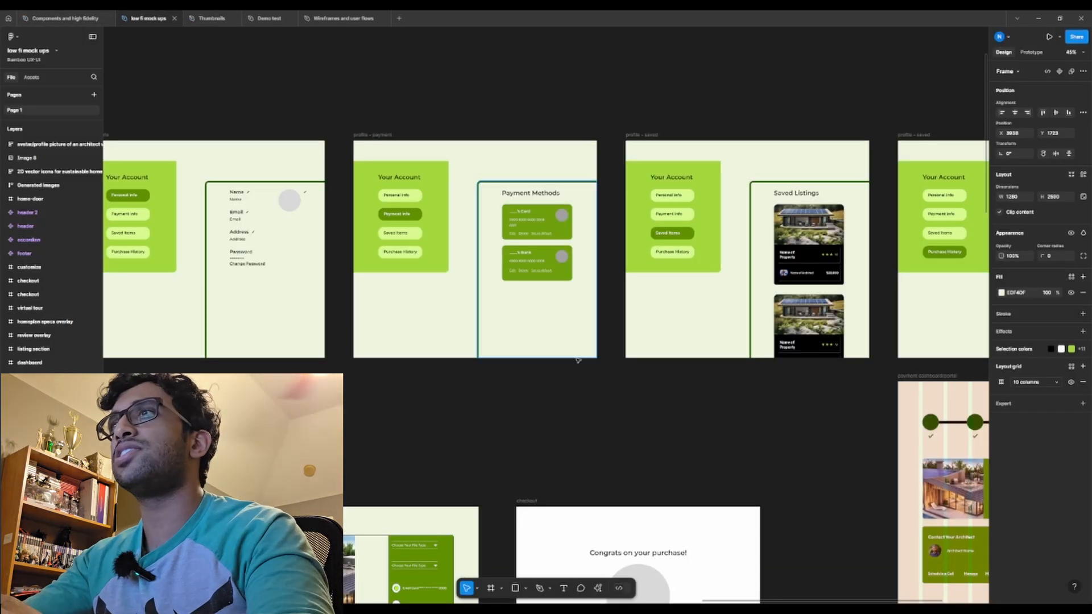
{"action": "scroll", "coordinate": [578, 360], "scroll_direction": "down", "scroll_amount": 5}
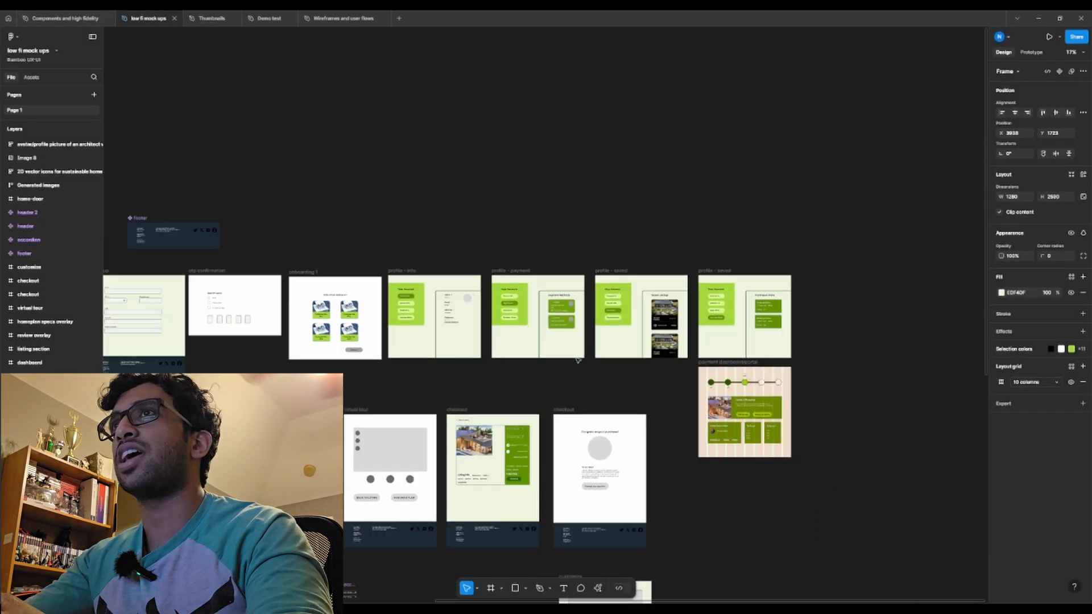
Switch to the Wireframes and user flows file and examine the landing page wireframe's sections.
{"action": "left_click", "coordinate": [334, 25]}
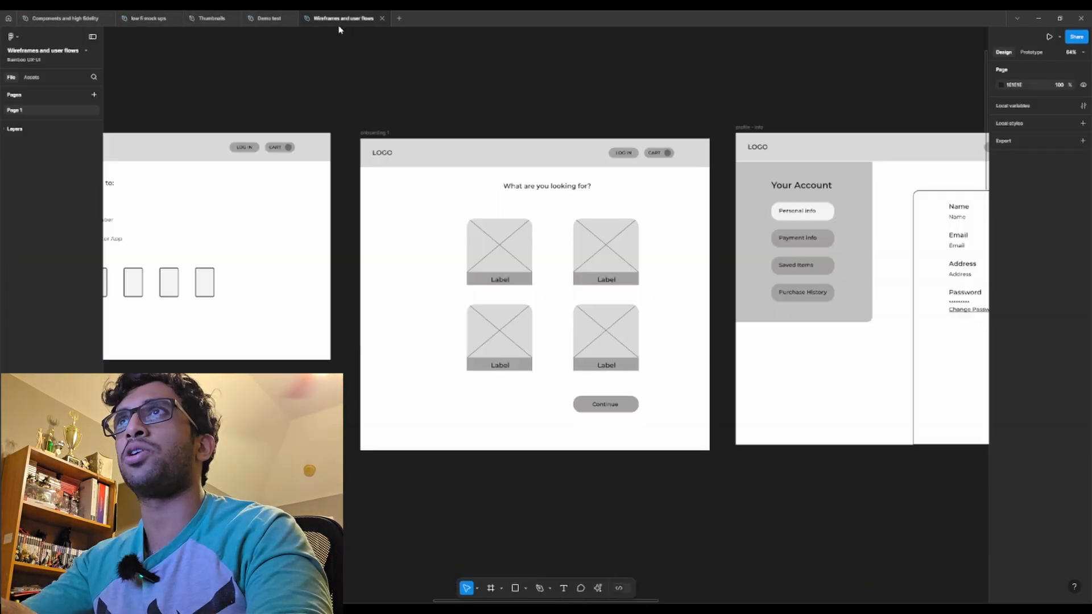
{"action": "scroll", "coordinate": [478, 269], "scroll_direction": "down", "scroll_amount": 5}
{"action": "left_click_drag", "start_coordinate": [478, 269], "coordinate": [729, 361]}
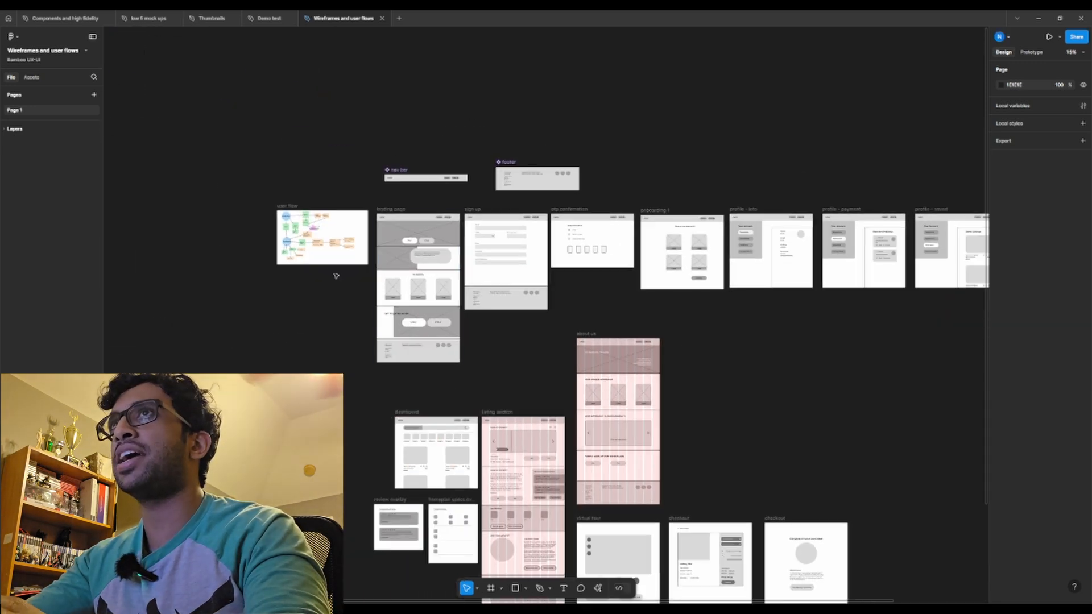
{"action": "scroll", "coordinate": [437, 271], "scroll_direction": "up", "scroll_amount": 10}
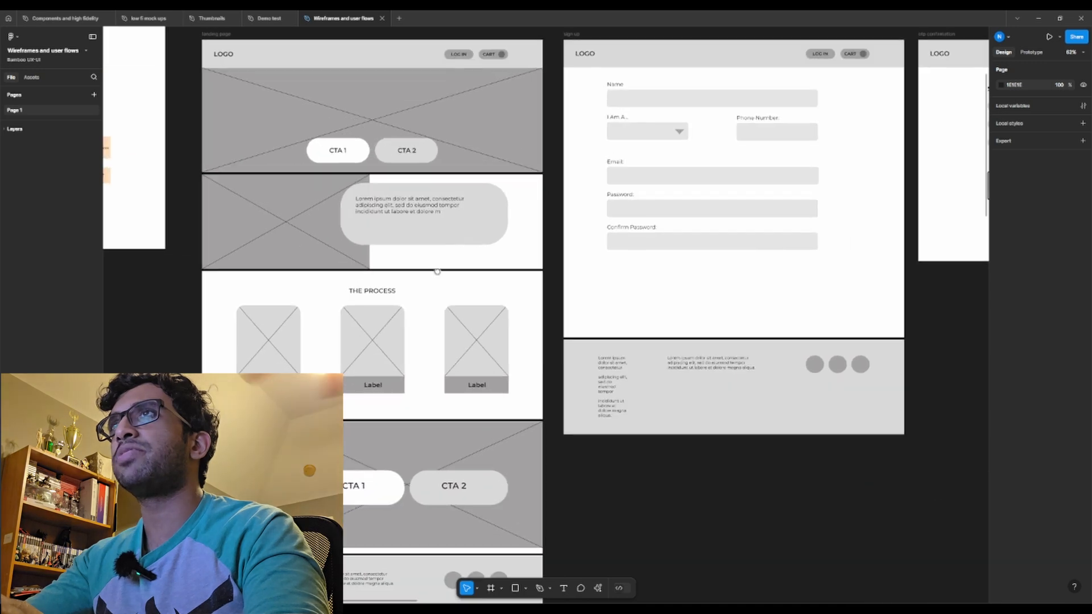
{"action": "left_click_drag", "start_coordinate": [437, 272], "coordinate": [624, 336]}
{"action": "left_click_drag", "start_coordinate": [694, 329], "coordinate": [647, 323]}
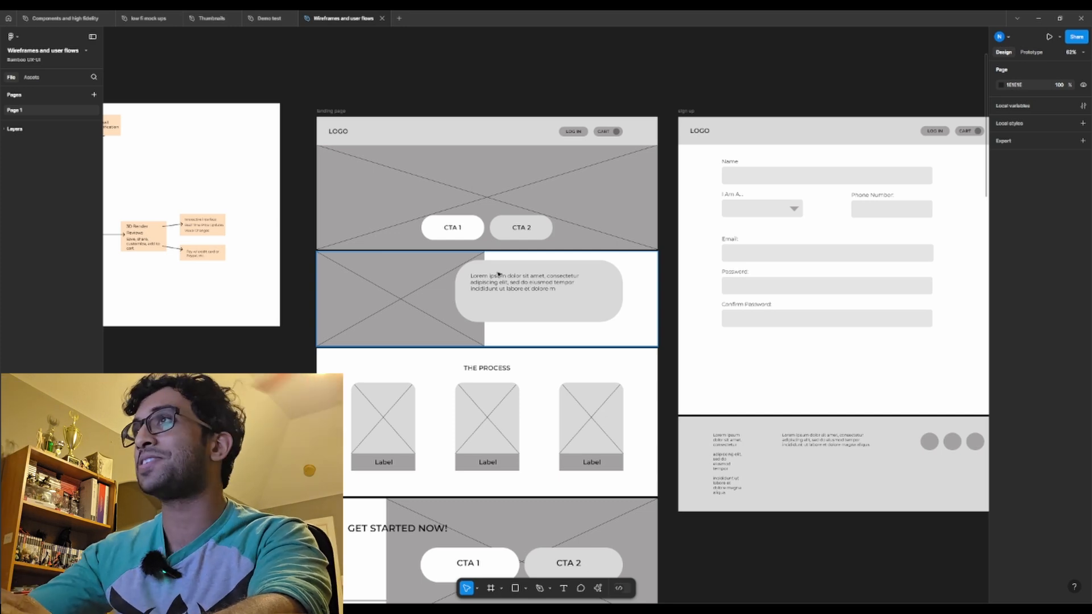
Examine the row of sign up, OTP confirmation, onboarding and profile wireframes.
{"action": "left_click_drag", "start_coordinate": [868, 318], "coordinate": [537, 374]}
{"action": "scroll", "coordinate": [715, 361], "scroll_direction": "down", "scroll_amount": 1}
{"action": "scroll", "coordinate": [715, 360], "scroll_direction": "down", "scroll_amount": 2}
{"action": "left_click_drag", "start_coordinate": [692, 345], "coordinate": [570, 346]}
{"action": "scroll", "coordinate": [602, 339], "scroll_direction": "down", "scroll_amount": 3}
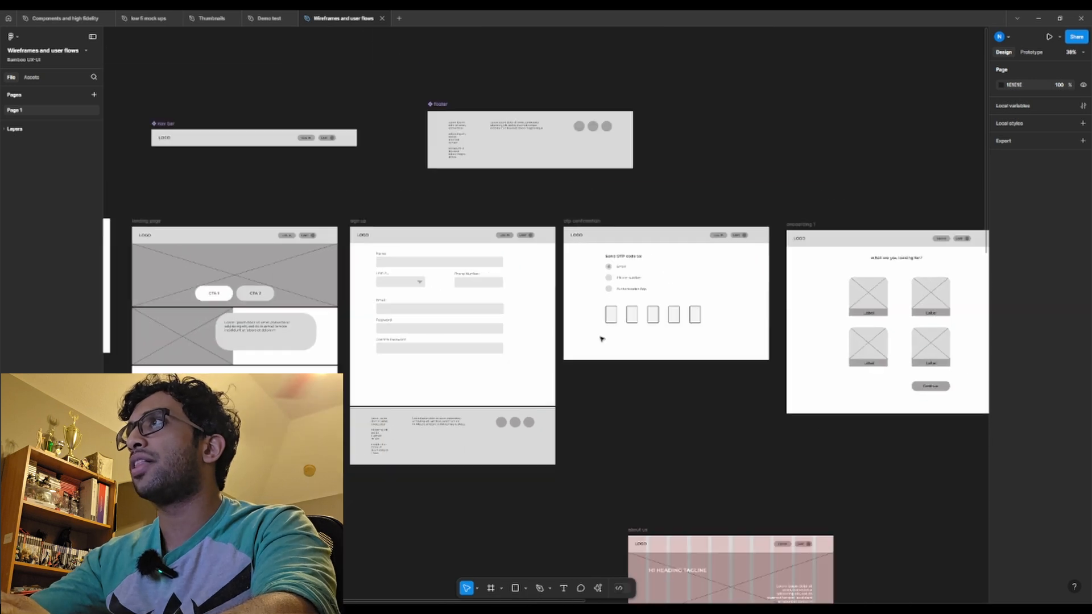
{"action": "scroll", "coordinate": [602, 339], "scroll_direction": "right", "scroll_amount": 12}
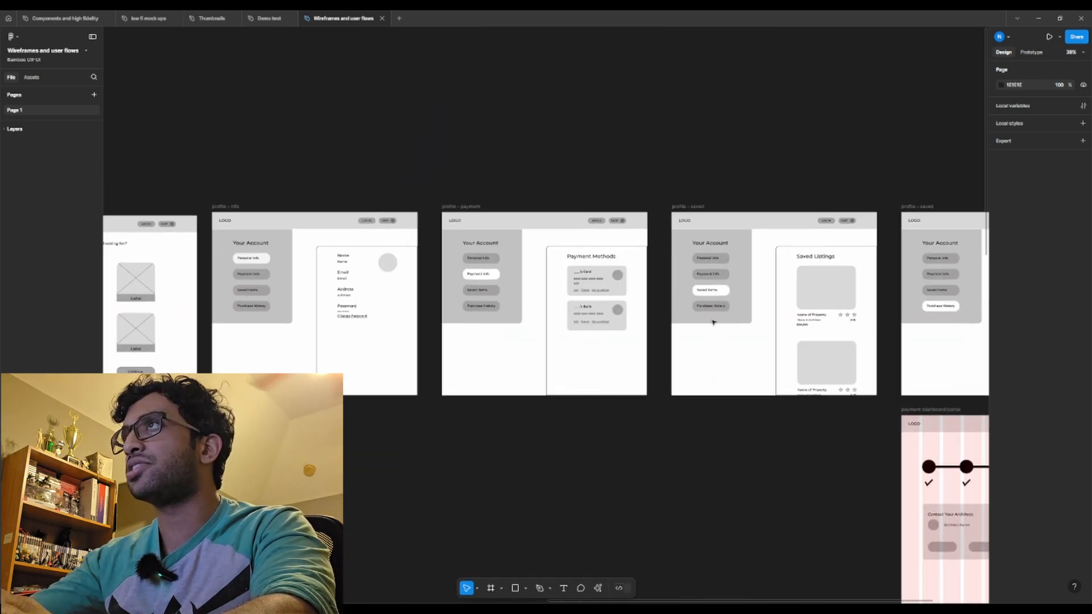
{"action": "scroll", "coordinate": [713, 322], "scroll_direction": "right", "scroll_amount": 5}
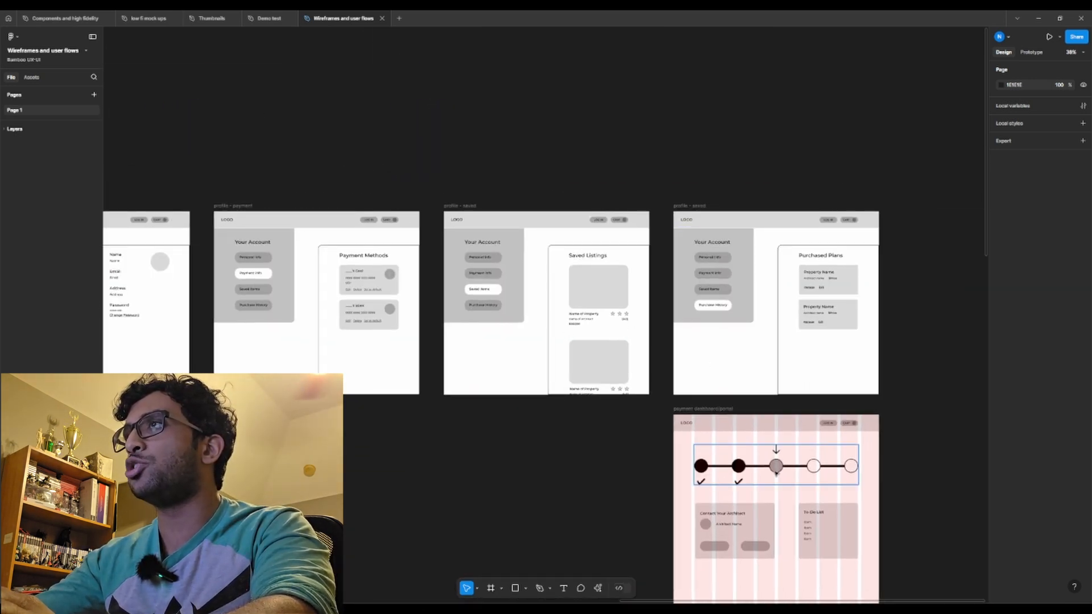
Examine the dashboard, listing section and about us wireframes.
{"action": "scroll", "coordinate": [700, 514], "scroll_direction": "down", "scroll_amount": 4}
{"action": "left_click_drag", "start_coordinate": [541, 519], "coordinate": [942, 329]}
{"action": "left_click_drag", "start_coordinate": [458, 455], "coordinate": [868, 339]}
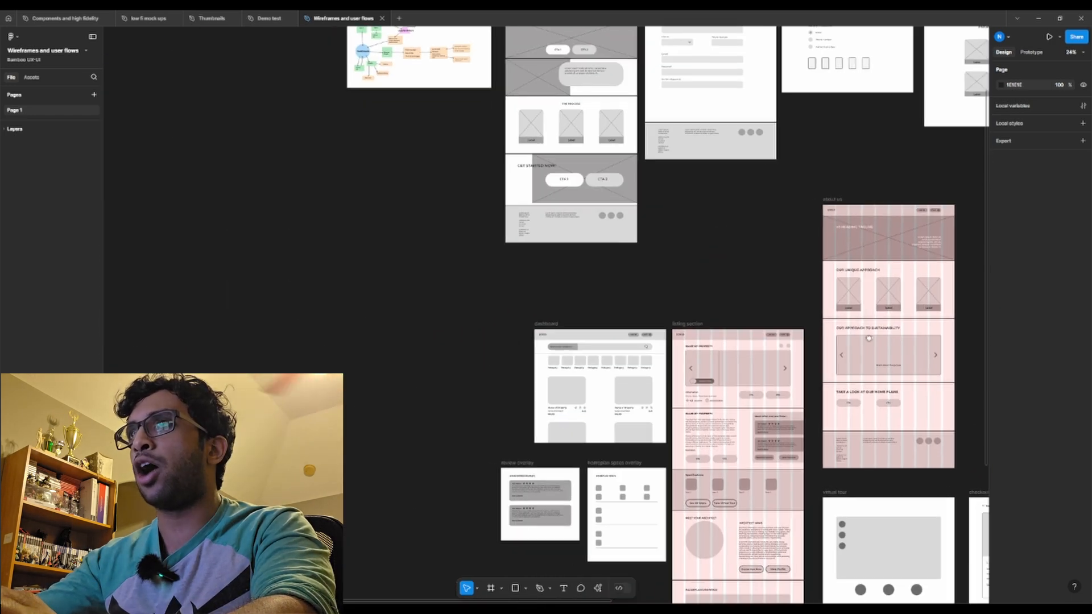
{"action": "scroll", "coordinate": [690, 423], "scroll_direction": "up", "scroll_amount": 8}
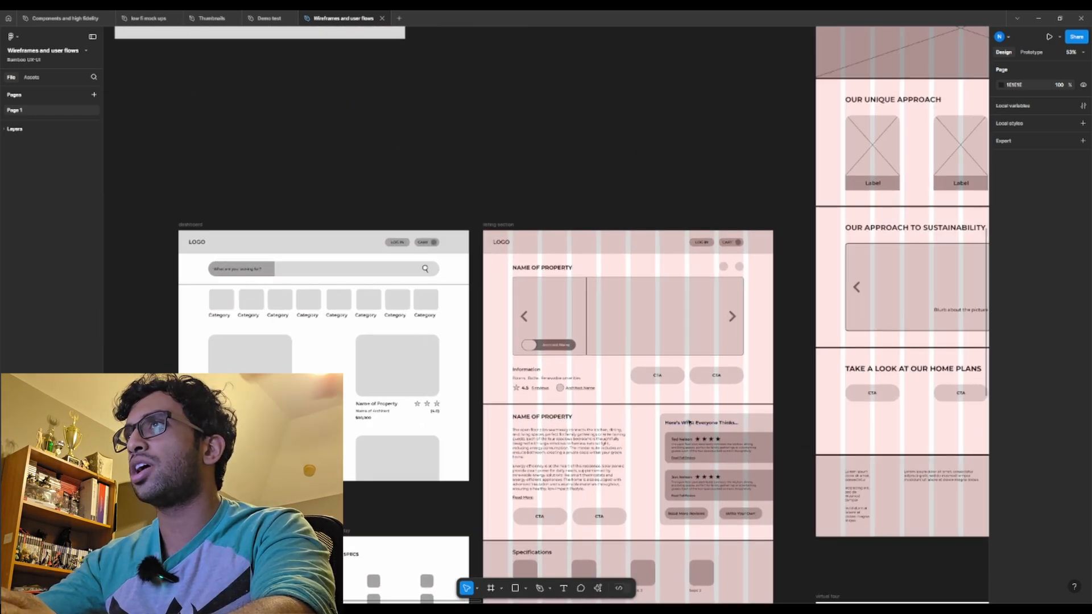
{"action": "scroll", "coordinate": [691, 423], "scroll_direction": "up", "scroll_amount": 1}
{"action": "scroll", "coordinate": [707, 378], "scroll_direction": "right", "scroll_amount": 4}
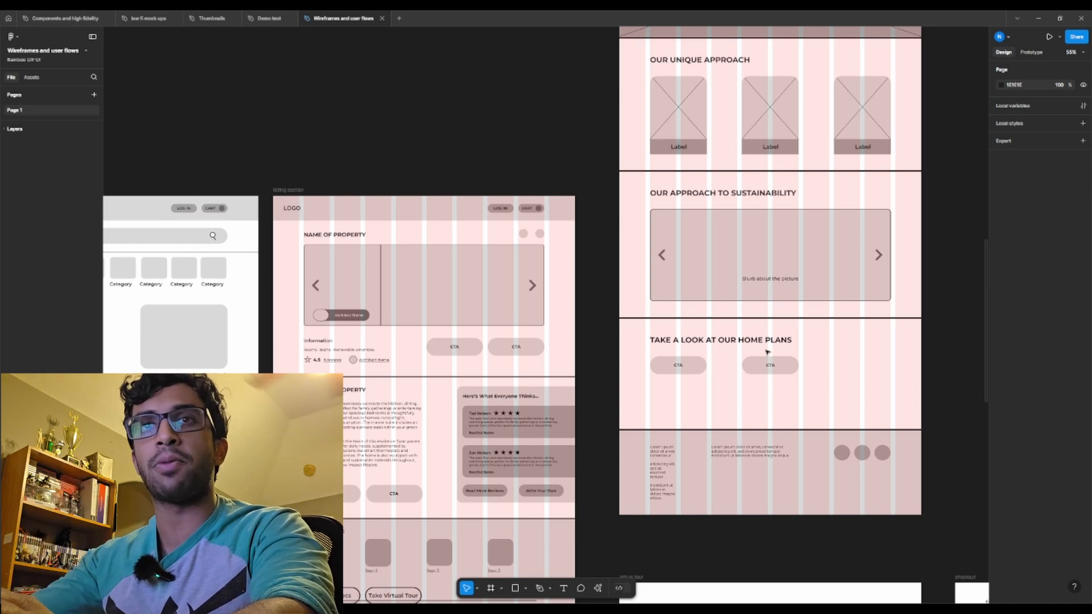
{"action": "scroll", "coordinate": [715, 336], "scroll_direction": "right", "scroll_amount": 4}
Examine the lower listing sections and the virtual tour, customize and checkout wireframes.
{"action": "scroll", "coordinate": [715, 336], "scroll_direction": "down", "scroll_amount": 2}
{"action": "scroll", "coordinate": [695, 373], "scroll_direction": "down", "scroll_amount": 5}
{"action": "scroll", "coordinate": [694, 373], "scroll_direction": "left", "scroll_amount": 2}
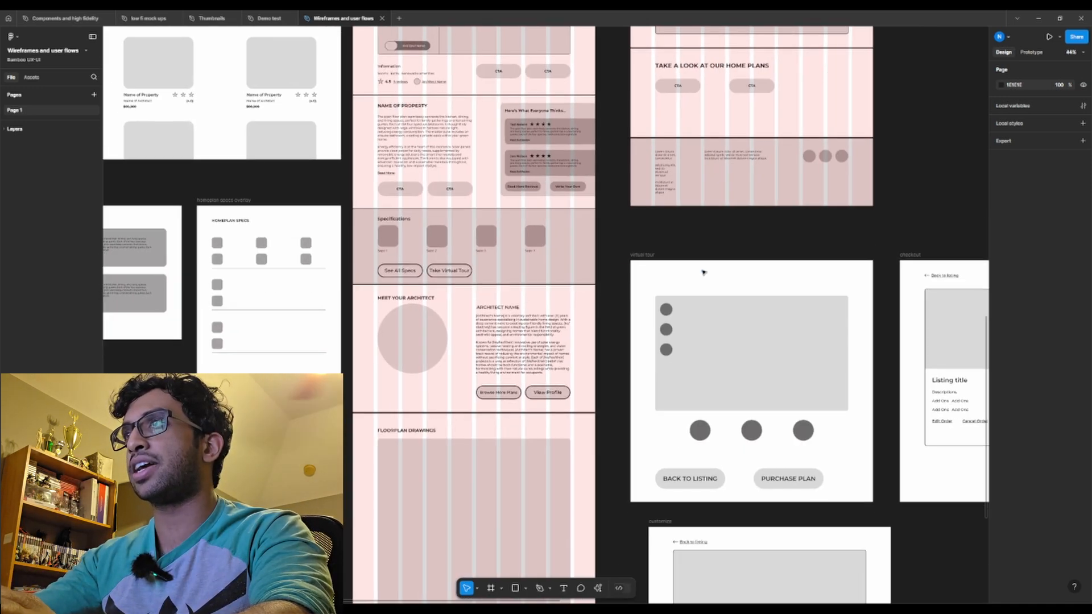
{"action": "scroll", "coordinate": [750, 206], "scroll_direction": "right", "scroll_amount": 5}
{"action": "scroll", "coordinate": [750, 206], "scroll_direction": "down", "scroll_amount": 2}
{"action": "scroll", "coordinate": [830, 314], "scroll_direction": "down", "scroll_amount": 1}
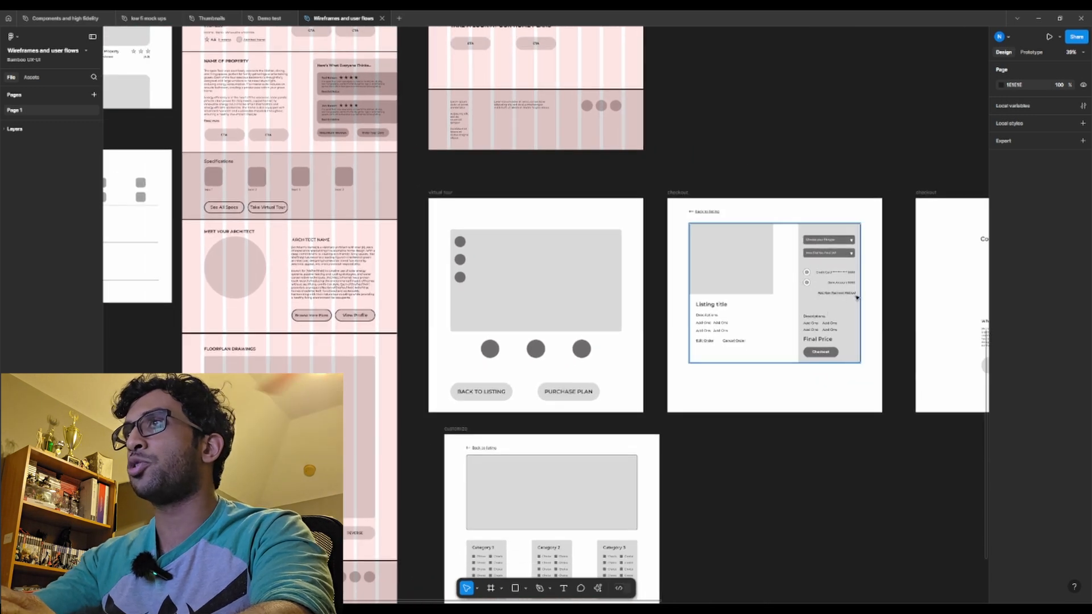
{"action": "scroll", "coordinate": [859, 297], "scroll_direction": "left", "scroll_amount": 10}
{"action": "scroll", "coordinate": [519, 309], "scroll_direction": "up", "scroll_amount": 3}
{"action": "left_click_drag", "start_coordinate": [665, 172], "coordinate": [393, 408]}
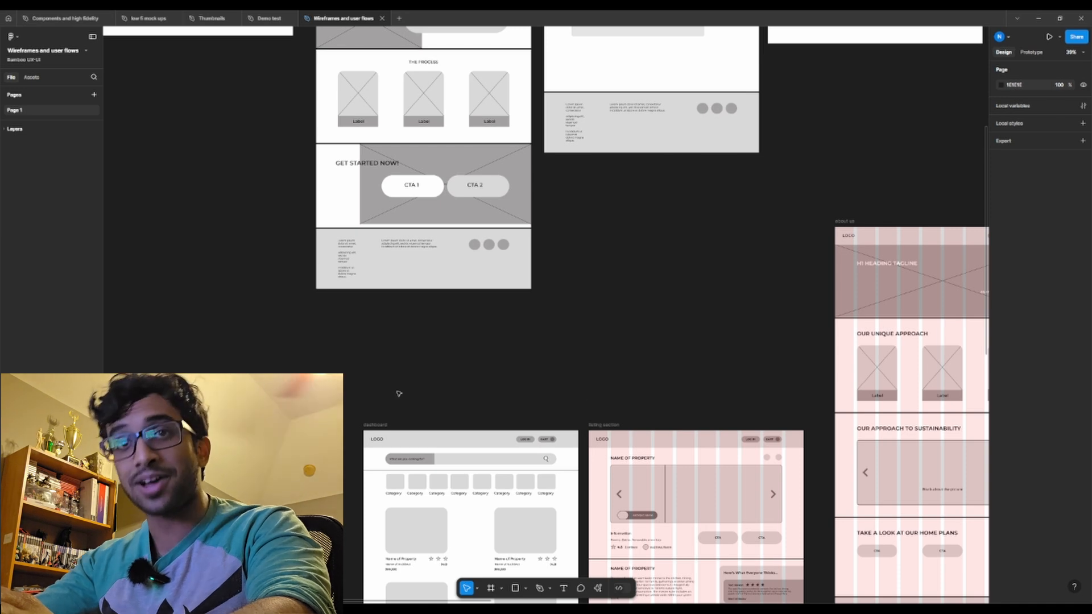
Examine the user flow diagram from the landing page through sign up, onboarding and dashboard to payment.
{"action": "scroll", "coordinate": [449, 405], "scroll_direction": "up", "scroll_amount": 4}
{"action": "scroll", "coordinate": [468, 414], "scroll_direction": "left", "scroll_amount": 4}
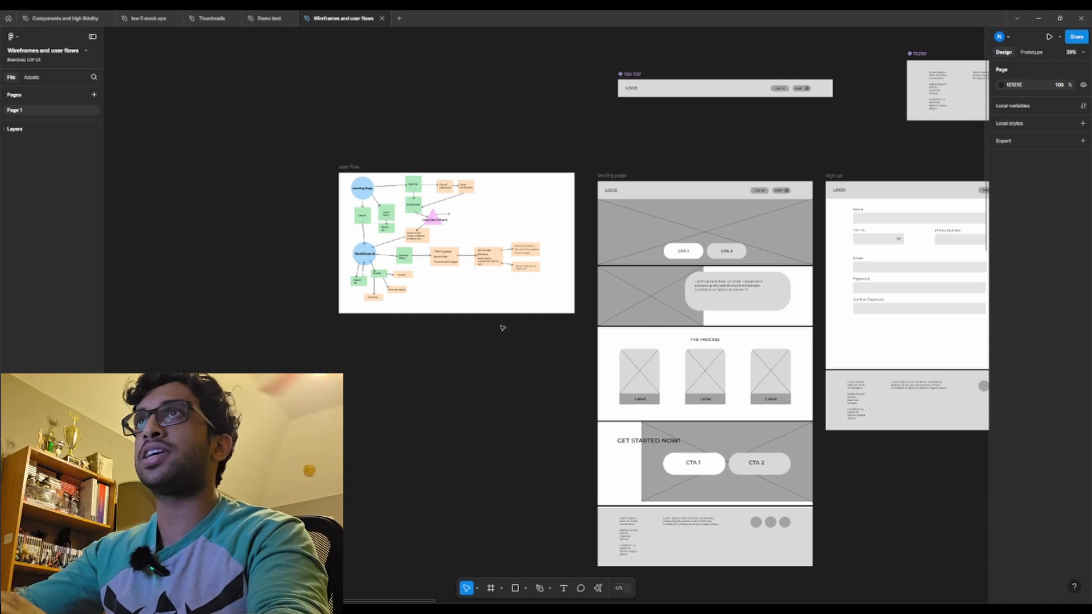
{"action": "scroll", "coordinate": [453, 262], "scroll_direction": "up", "scroll_amount": 10}
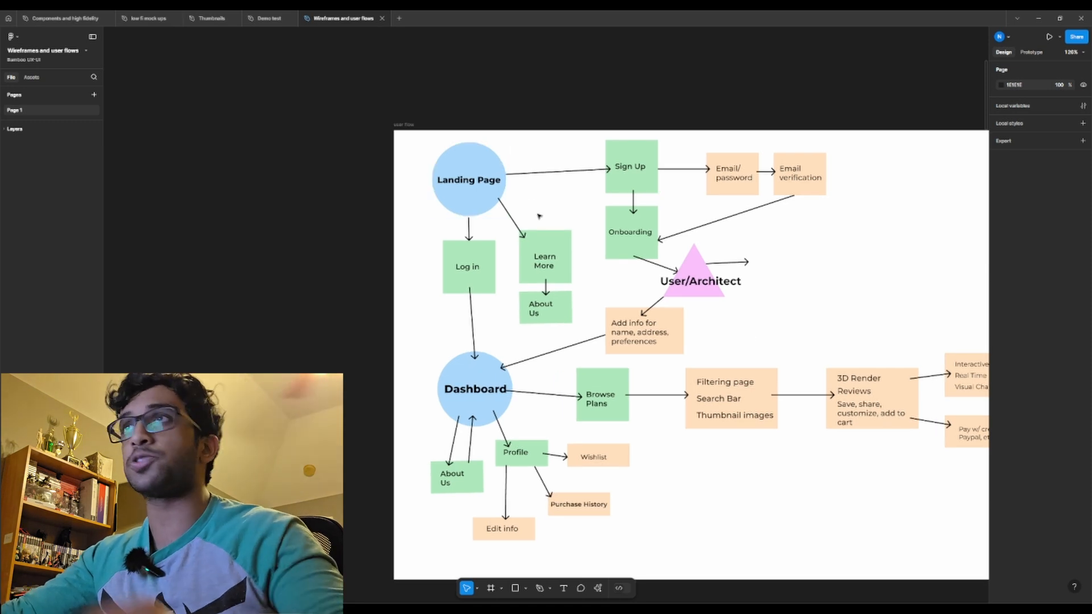
{"action": "scroll", "coordinate": [594, 233], "scroll_direction": "up", "scroll_amount": 1}
{"action": "left_click_drag", "start_coordinate": [875, 276], "coordinate": [632, 258]}
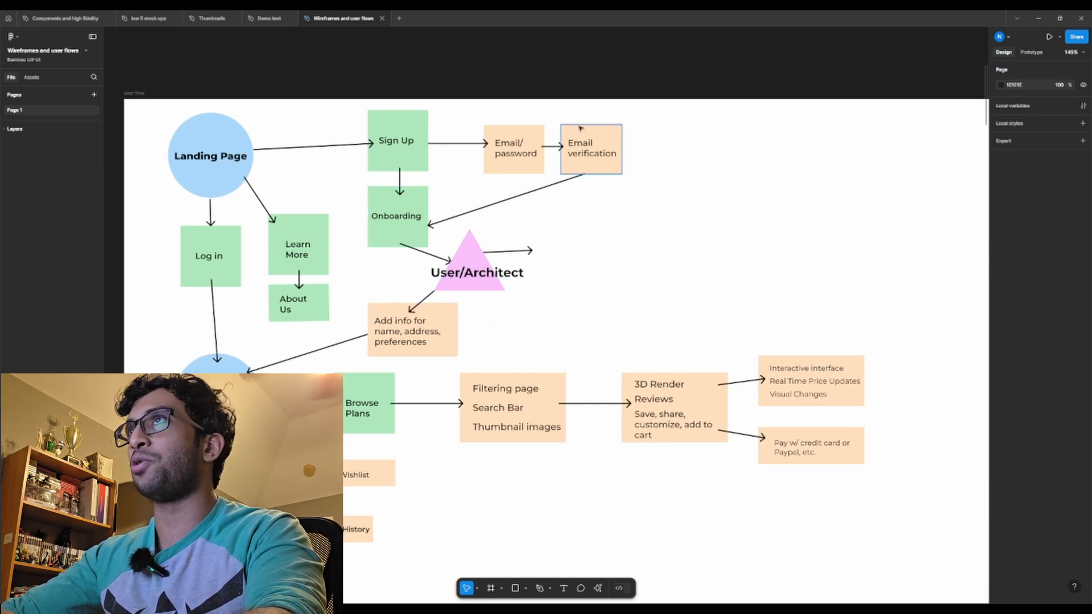
{"action": "scroll", "coordinate": [537, 328], "scroll_direction": "down", "scroll_amount": 1}
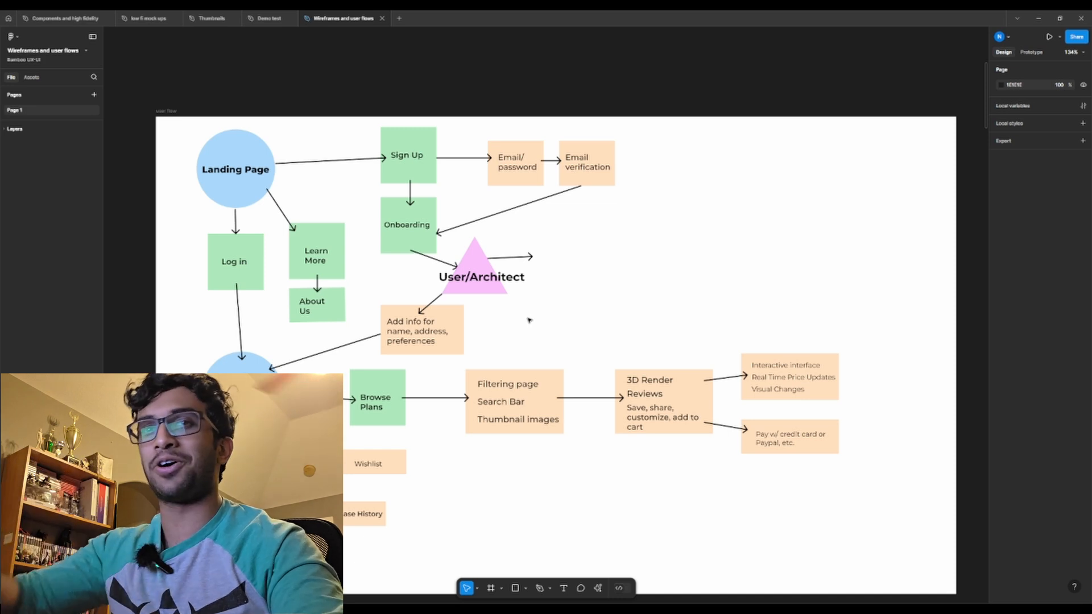
{"action": "scroll", "coordinate": [651, 256], "scroll_direction": "down", "scroll_amount": 6}
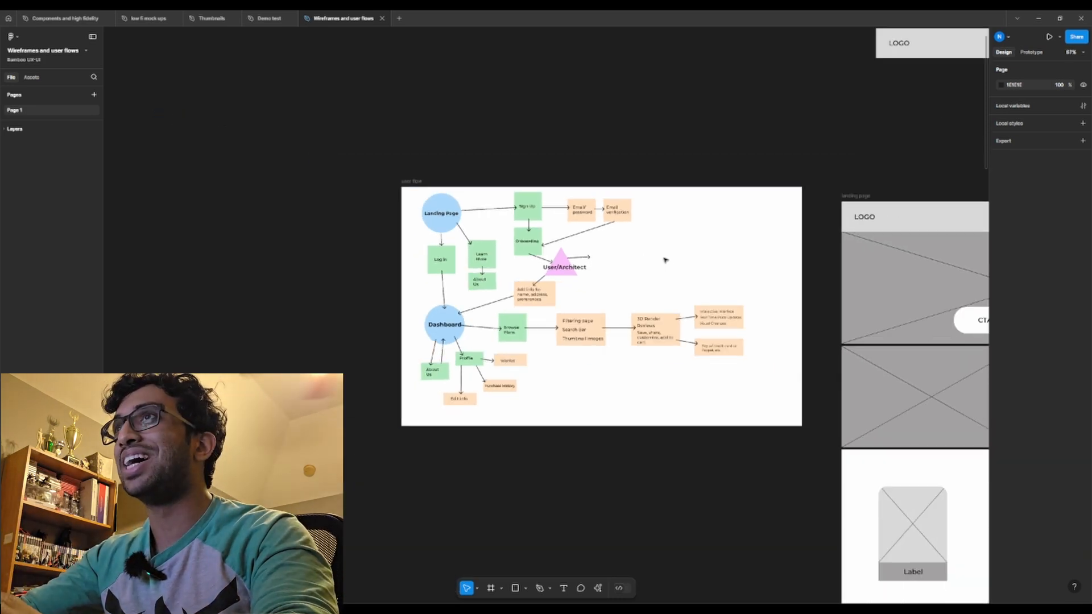
Examine the user flow diagram again, followed by the landing page, sign up, OTP confirmation, onboarding and profile wireframes.
{"action": "scroll", "coordinate": [666, 259], "scroll_direction": "up", "scroll_amount": 6}
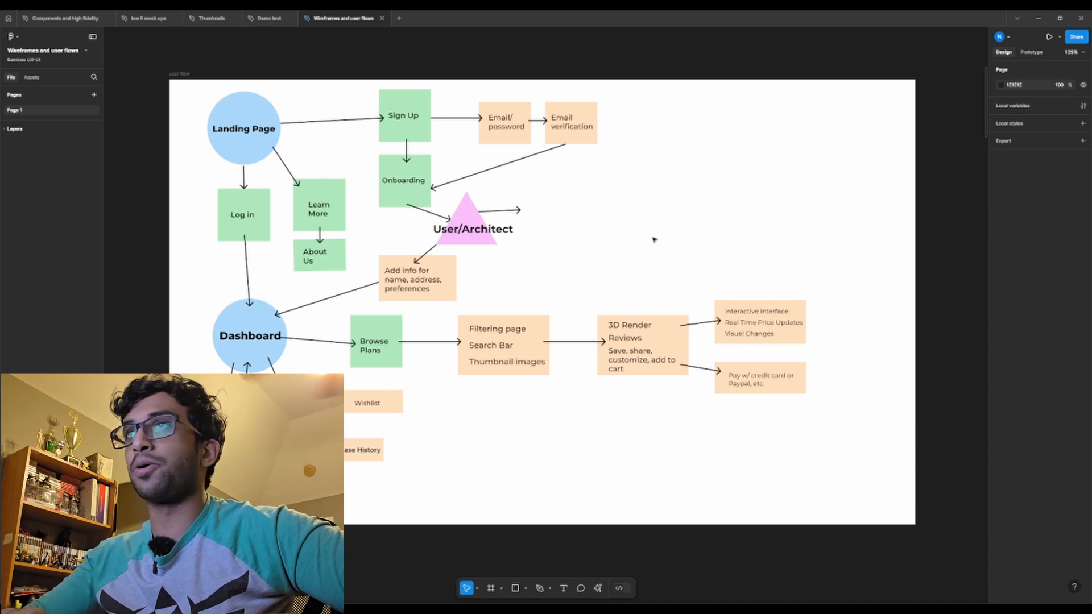
{"action": "scroll", "coordinate": [647, 241], "scroll_direction": "down", "scroll_amount": 6}
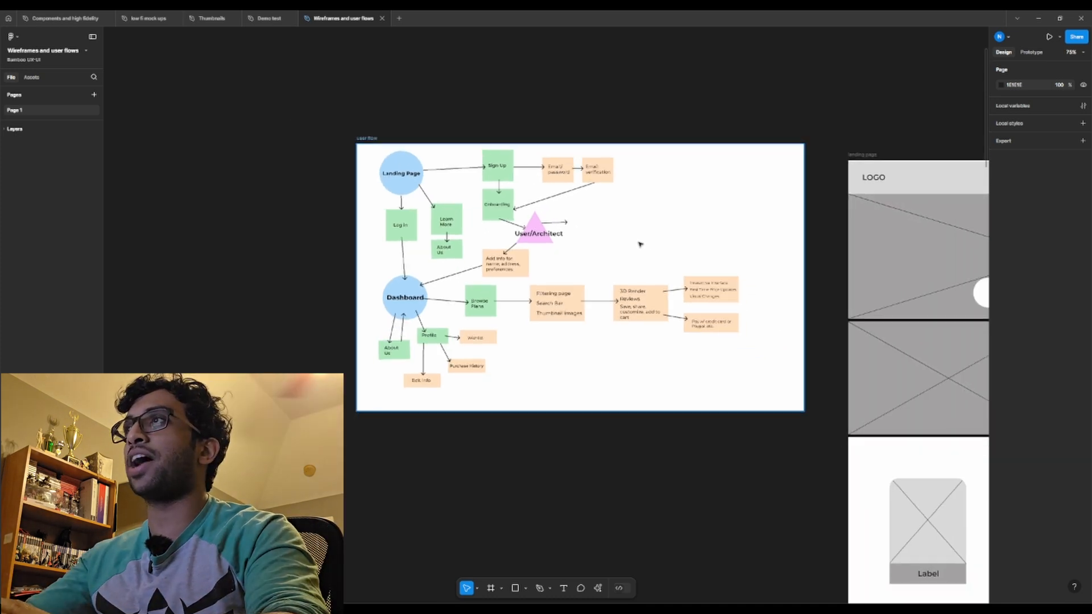
{"action": "scroll", "coordinate": [589, 250], "scroll_direction": "up", "scroll_amount": 3}
{"action": "scroll", "coordinate": [589, 250], "scroll_direction": "down", "scroll_amount": 2}
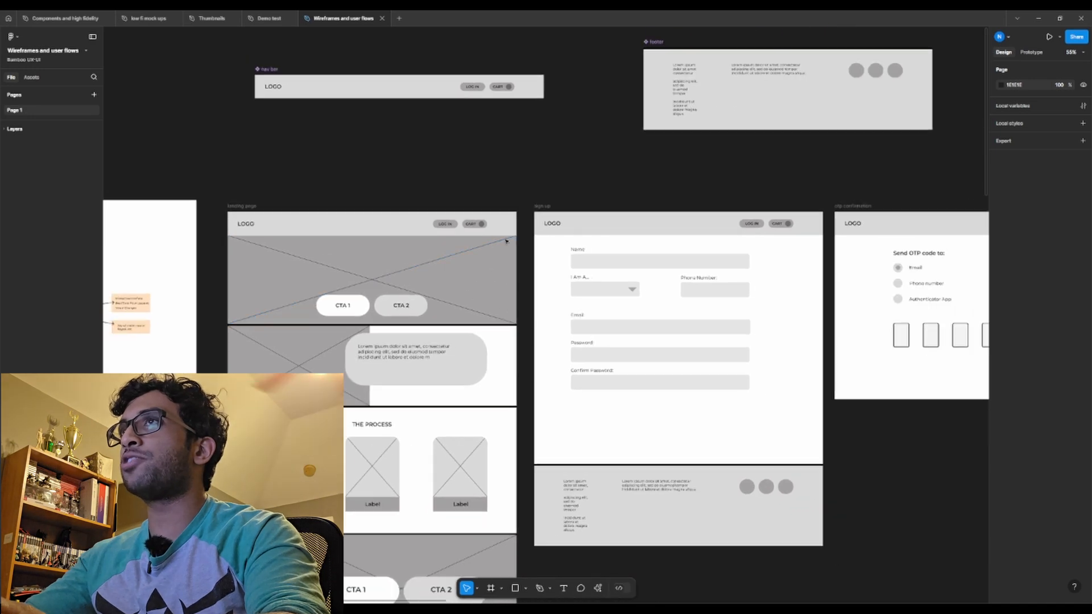
{"action": "scroll", "coordinate": [626, 239], "scroll_direction": "right", "scroll_amount": 5}
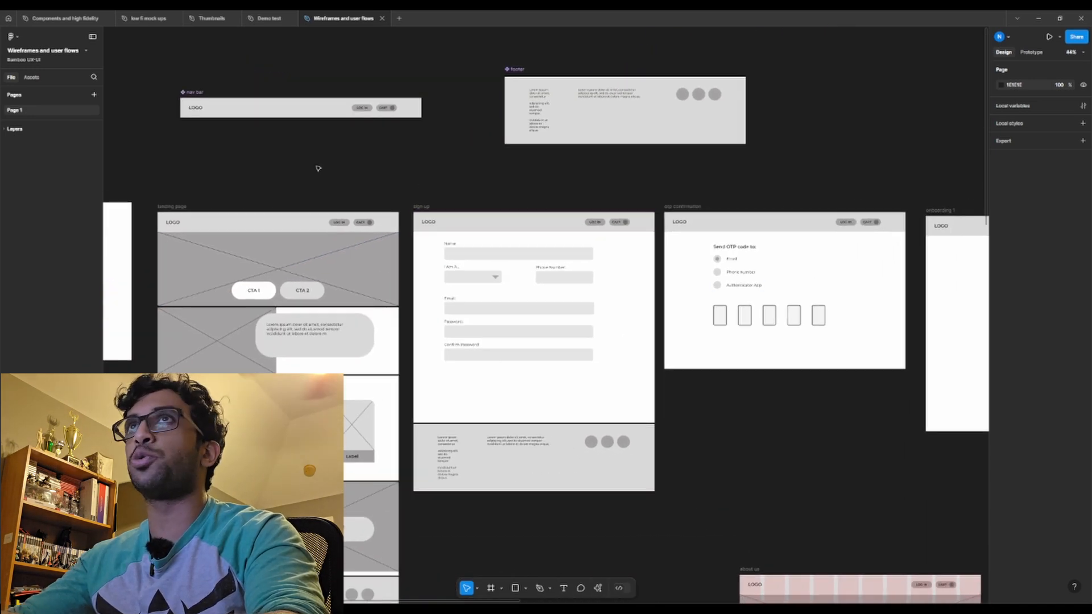
{"action": "scroll", "coordinate": [563, 455], "scroll_direction": "down", "scroll_amount": 2}
{"action": "scroll", "coordinate": [563, 455], "scroll_direction": "left", "scroll_amount": 1}
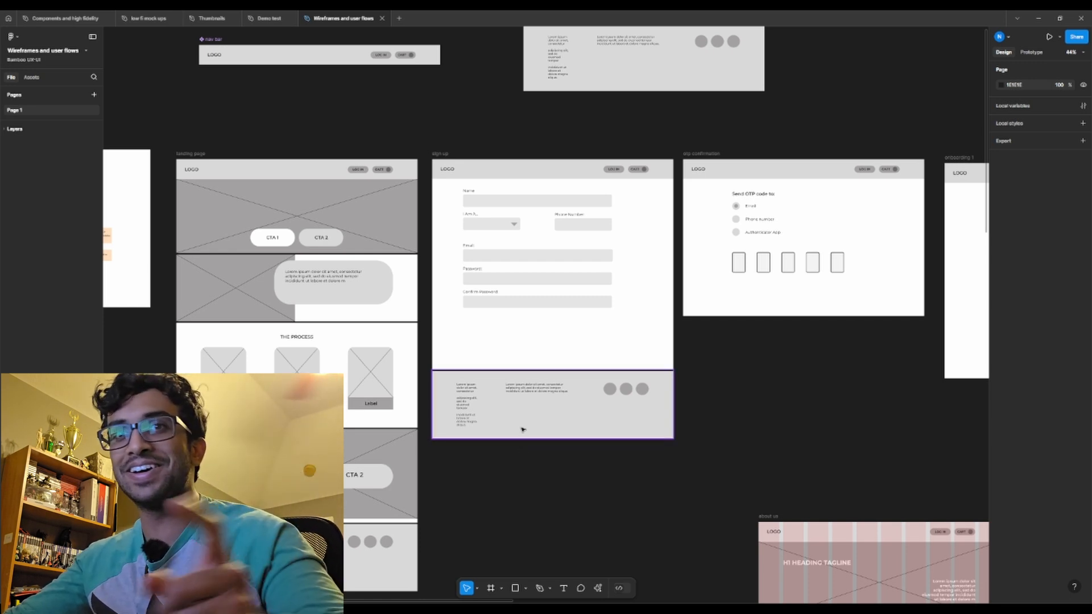
{"action": "scroll", "coordinate": [579, 376], "scroll_direction": "down", "scroll_amount": 2}
{"action": "scroll", "coordinate": [579, 377], "scroll_direction": "down", "scroll_amount": 1}
{"action": "scroll", "coordinate": [441, 349], "scroll_direction": "right", "scroll_amount": 10}
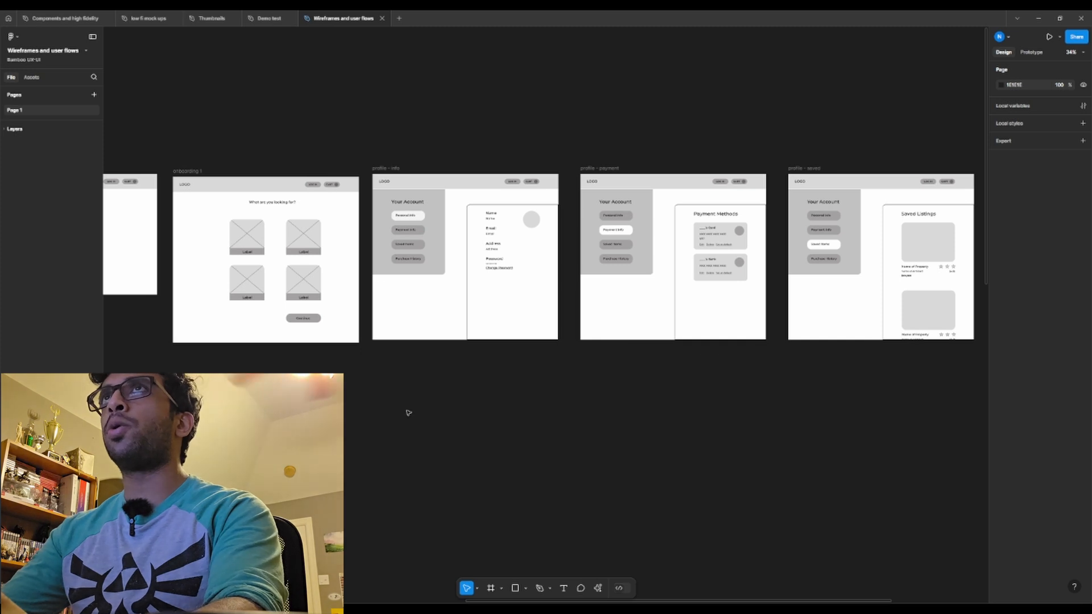
Switch to the low fi mock ups file and examine the coloured screens and the dashboard's property cards.
{"action": "left_click", "coordinate": [267, 18]}
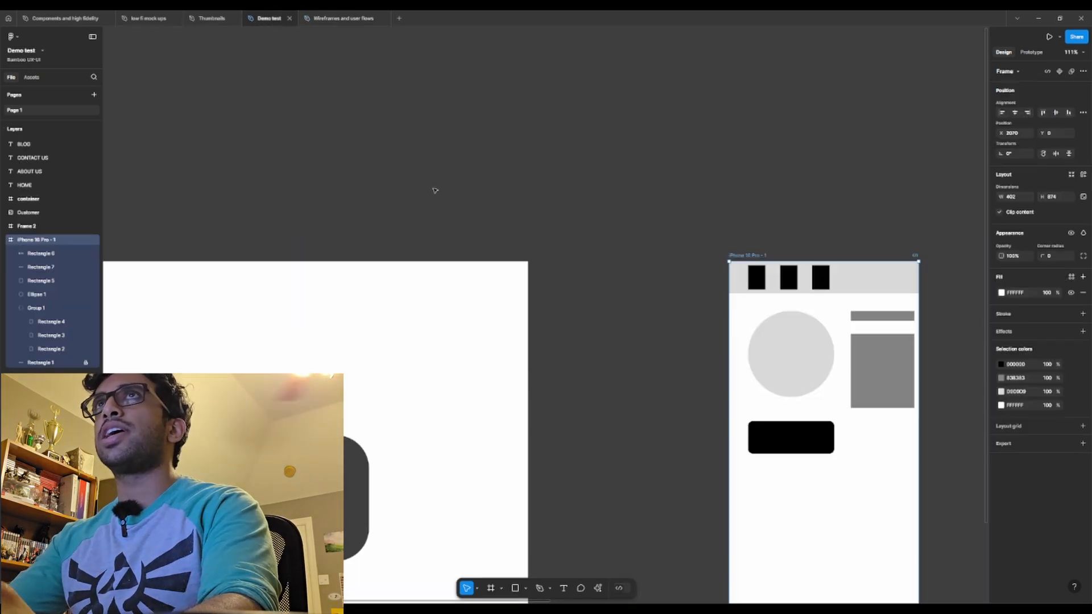
{"action": "left_click", "coordinate": [211, 18]}
{"action": "left_click", "coordinate": [152, 18]}
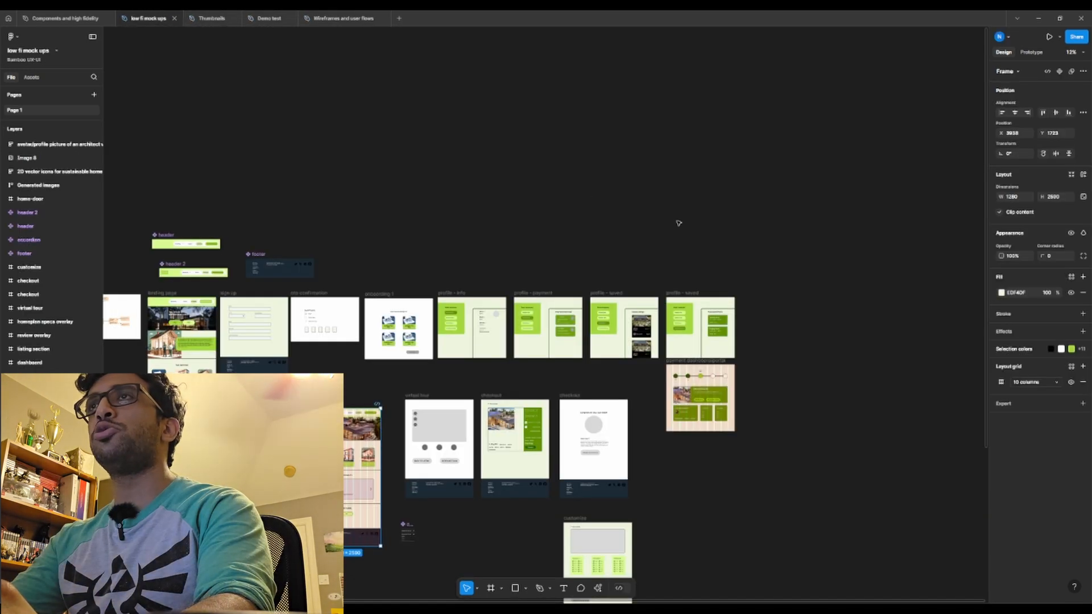
{"action": "left_click_drag", "start_coordinate": [517, 228], "coordinate": [565, 154]}
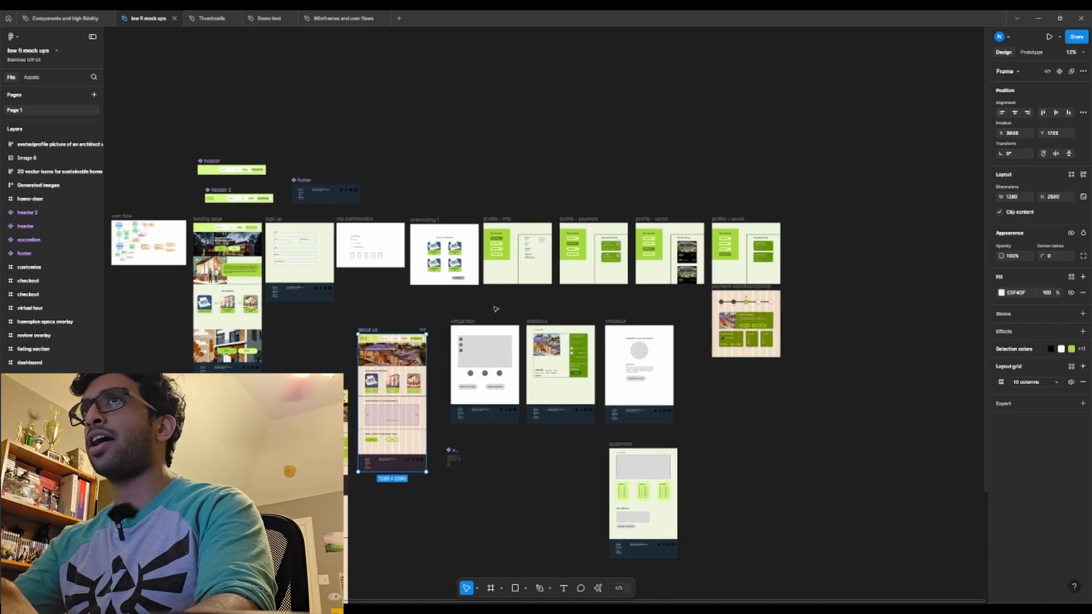
{"action": "left_click_drag", "start_coordinate": [507, 299], "coordinate": [657, 310]}
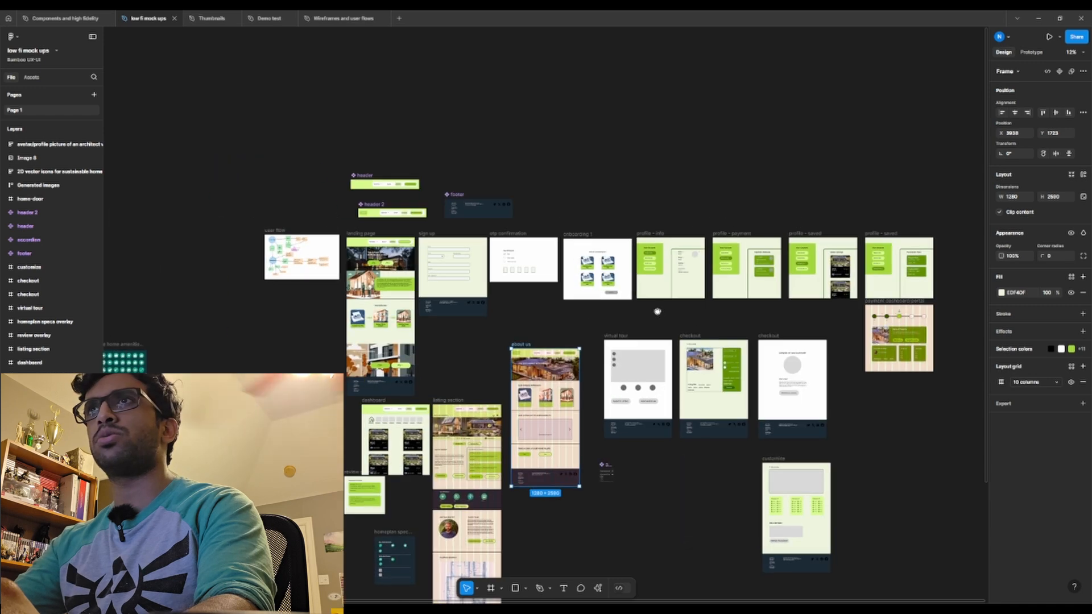
{"action": "scroll", "coordinate": [388, 432], "scroll_direction": "up", "scroll_amount": 5}
{"action": "scroll", "coordinate": [405, 439], "scroll_direction": "up", "scroll_amount": 10}
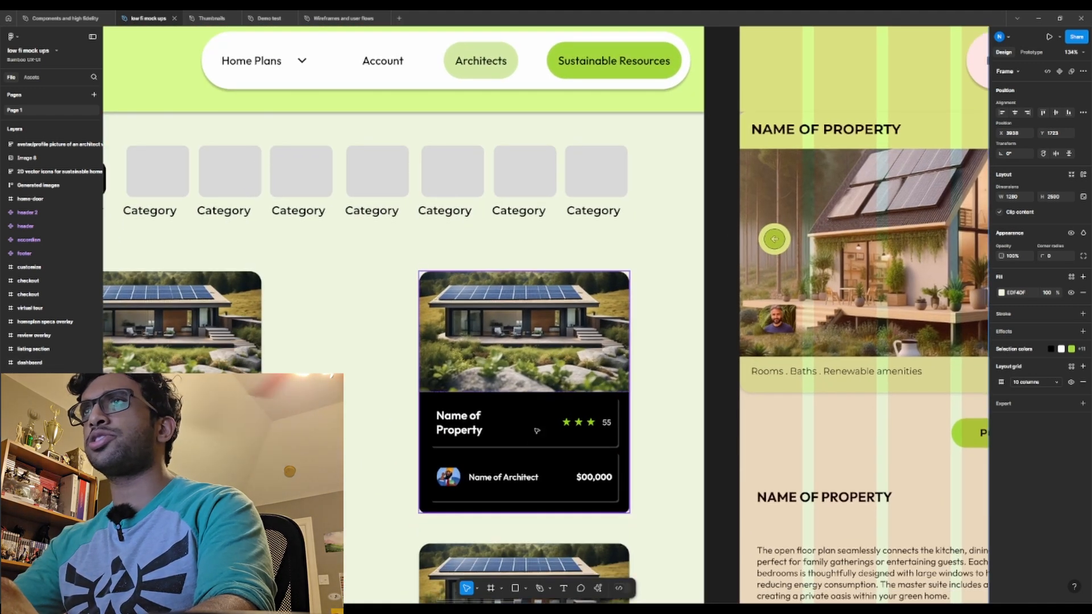
Shorten the black property card in the dashboard's right column to about 366 by 388, and deselect it.
{"action": "left_click", "coordinate": [606, 442]}
{"action": "scroll", "coordinate": [630, 447], "scroll_direction": "up", "scroll_amount": 1}
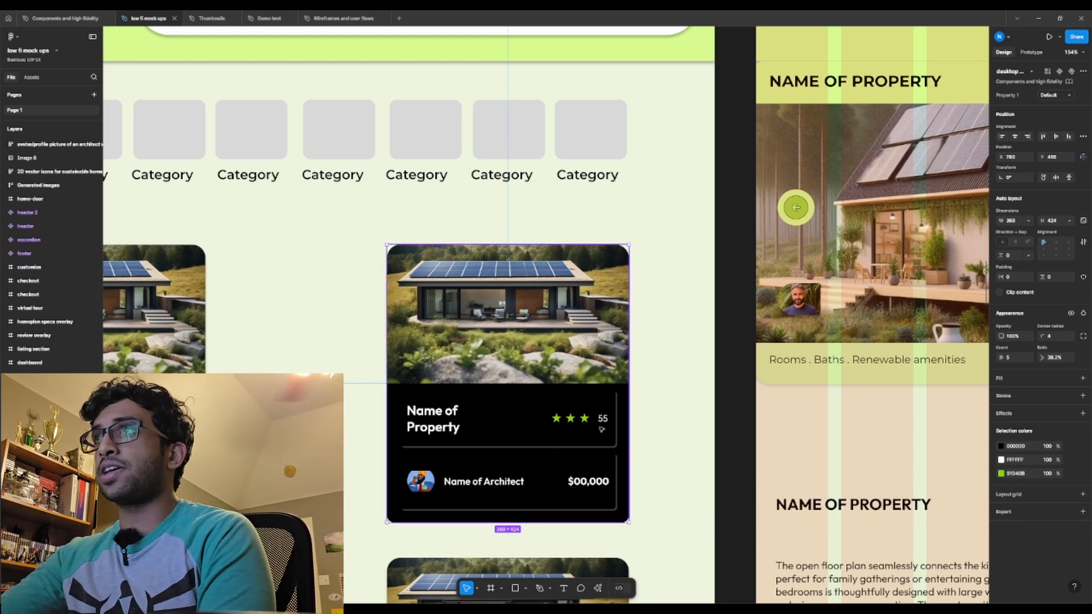
{"action": "mouse_move", "coordinate": [628, 416]}
{"action": "left_mouse_down"}
{"action": "mouse_move", "coordinate": [545, 403]}
{"action": "mouse_move", "coordinate": [646, 396]}
{"action": "mouse_move", "coordinate": [595, 397]}
{"action": "mouse_move", "coordinate": [626, 397]}
{"action": "left_mouse_up"}
{"action": "left_click_drag", "start_coordinate": [557, 519], "coordinate": [677, 529]}
{"action": "key", "text": "ctrl+z"}
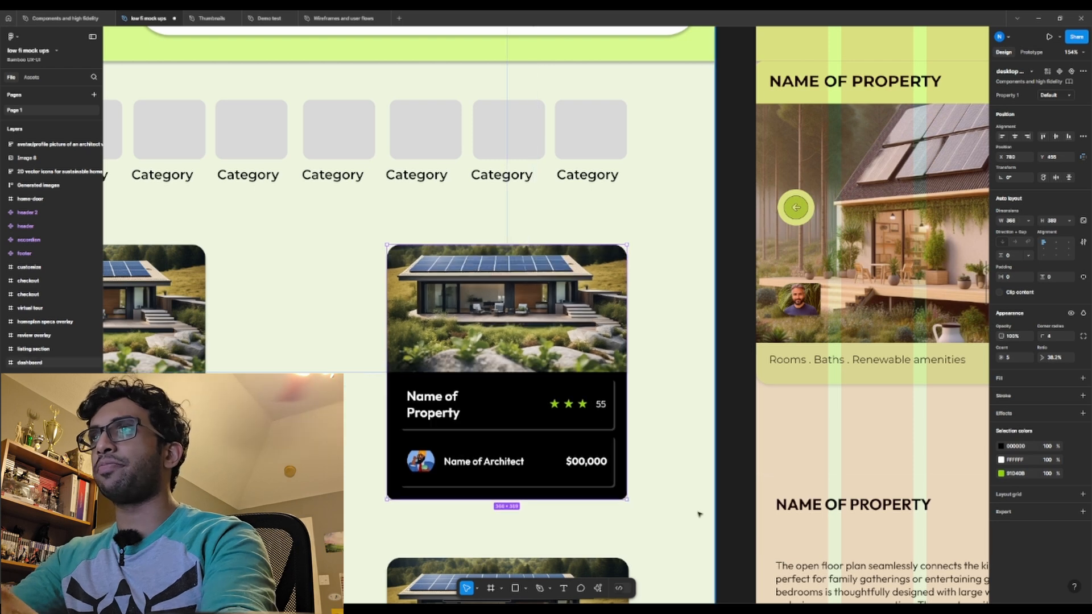
{"action": "left_click", "coordinate": [674, 490]}
{"action": "scroll", "coordinate": [670, 475], "scroll_direction": "down", "scroll_amount": 4, "text": "ctrl"}
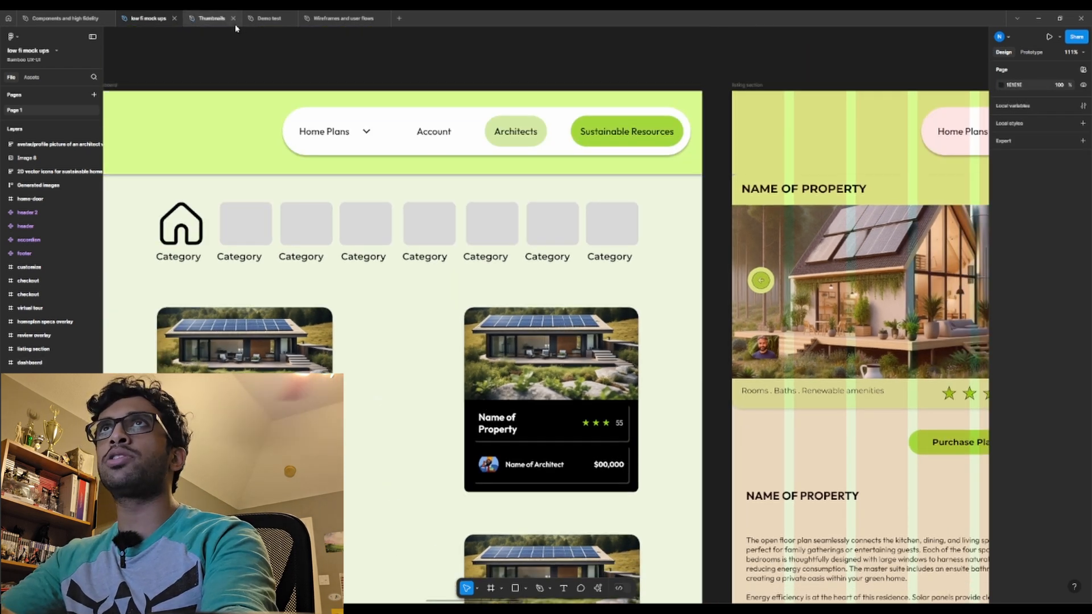
Switch to the Components and high fidelity file and examine the finished screens and the components with auto layout frame.
{"action": "left_click", "coordinate": [63, 18]}
{"action": "scroll", "coordinate": [755, 254], "scroll_direction": "down", "scroll_amount": 4, "text": "ctrl"}
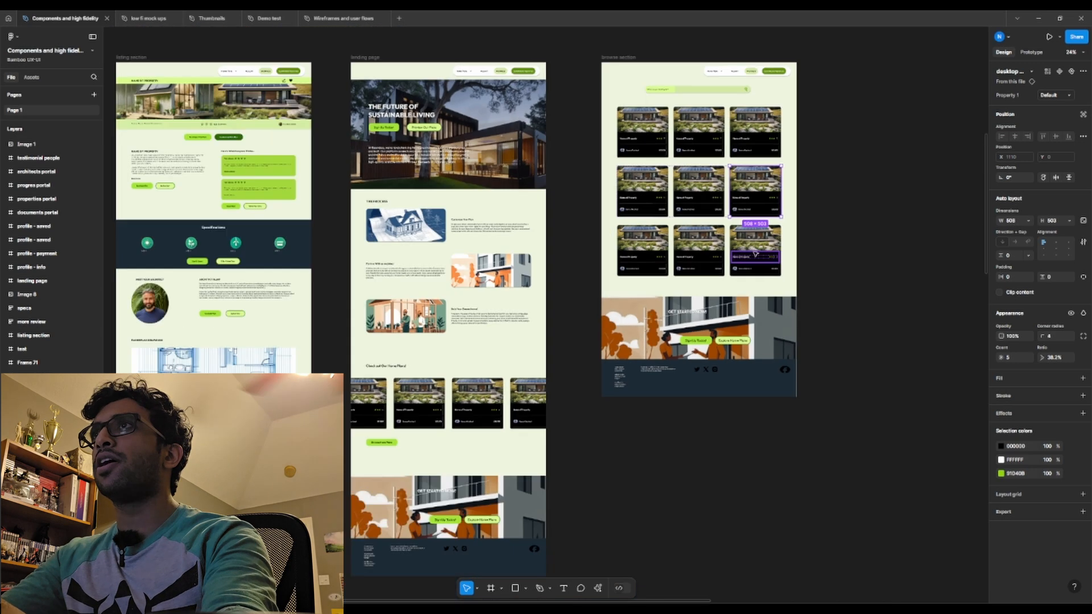
{"action": "scroll", "coordinate": [755, 254], "scroll_direction": "down", "scroll_amount": 5, "text": "ctrl"}
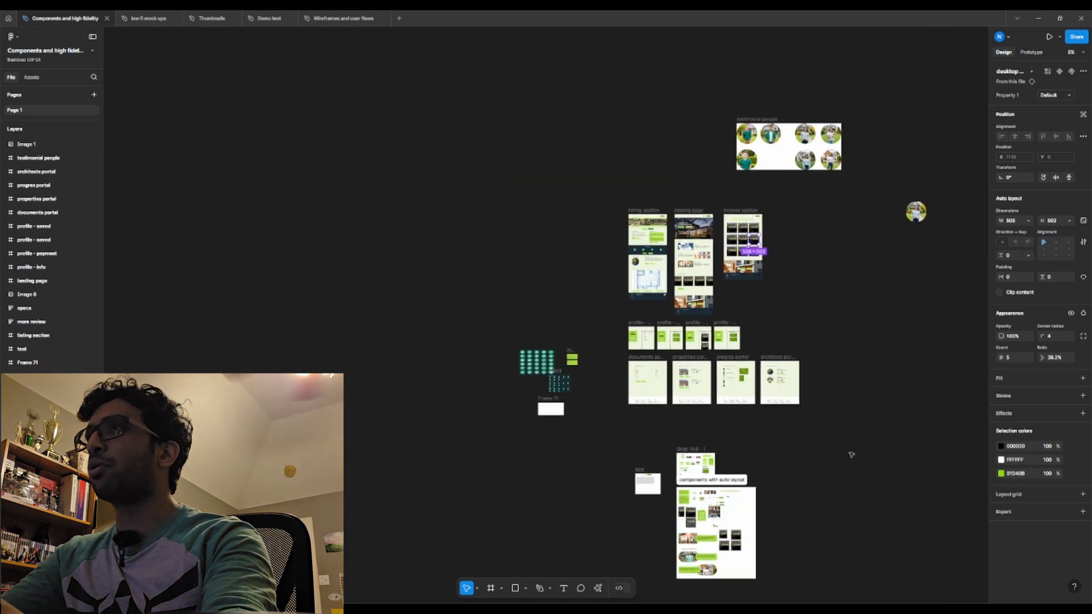
{"action": "left_click_drag", "start_coordinate": [852, 455], "coordinate": [664, 244]}
{"action": "scroll", "coordinate": [574, 330], "scroll_direction": "up", "scroll_amount": 10}
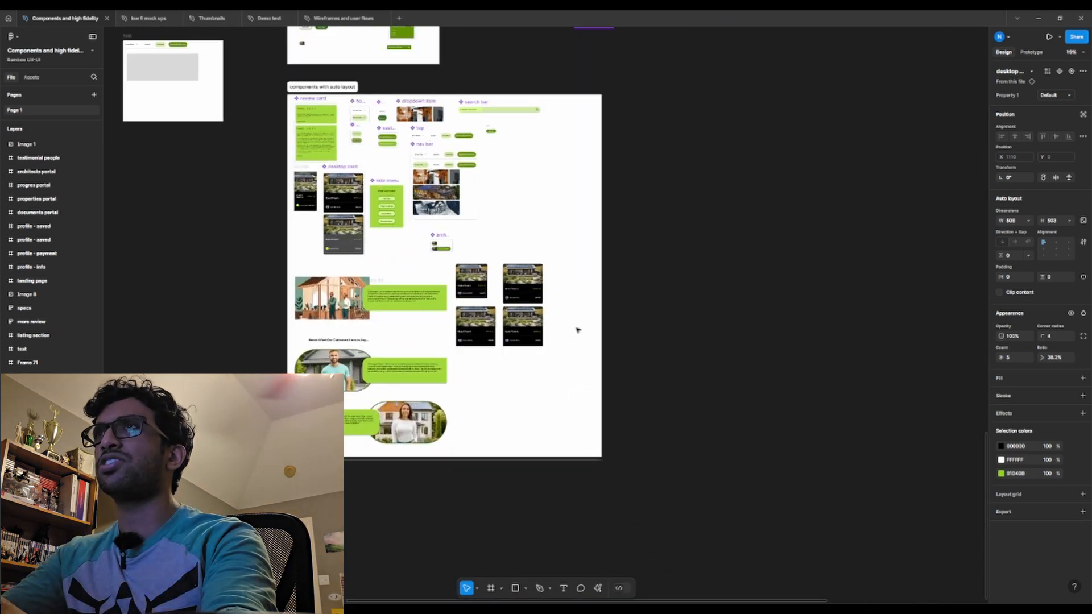
{"action": "left_click_drag", "start_coordinate": [545, 291], "coordinate": [707, 358]}
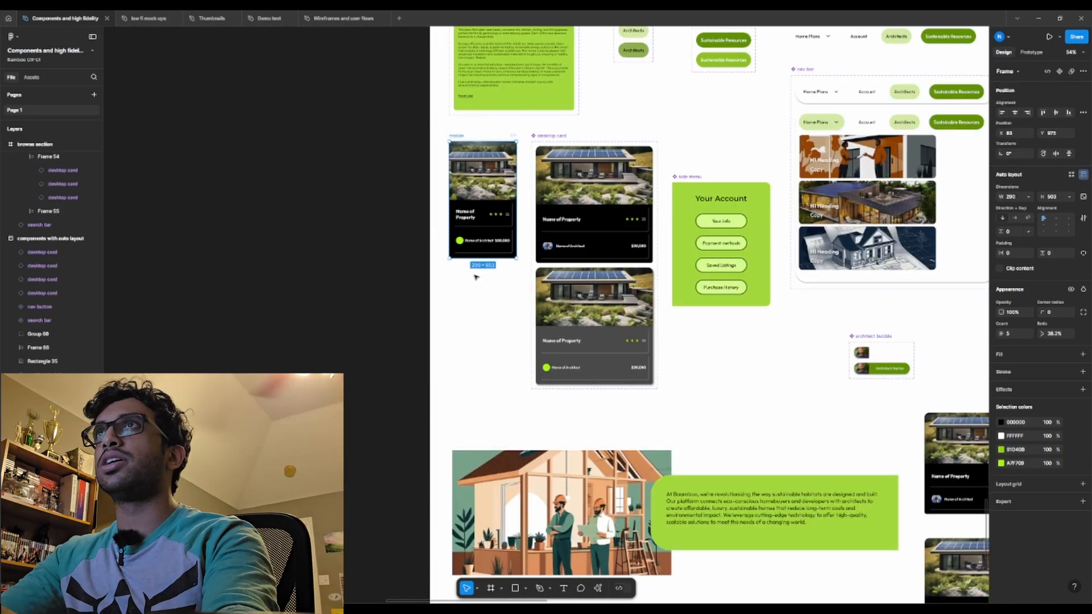
Try reducing the height of the mobile property card, and undo the resize.
{"action": "scroll", "coordinate": [478, 273], "scroll_direction": "up", "scroll_amount": 4}
{"action": "scroll", "coordinate": [505, 249], "scroll_direction": "up", "scroll_amount": 3}
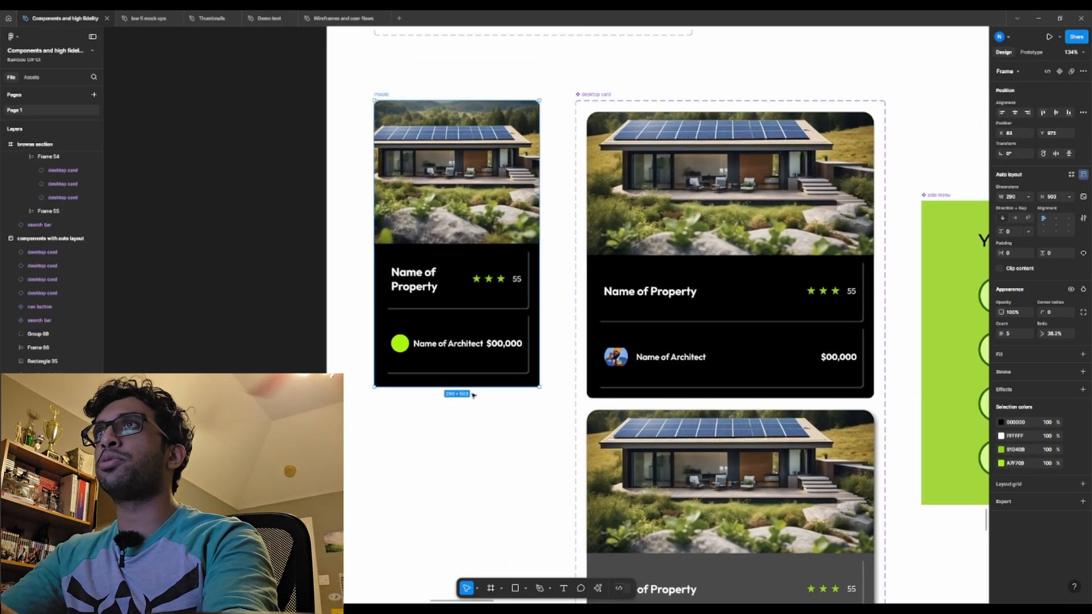
{"action": "left_click_drag", "start_coordinate": [541, 388], "coordinate": [542, 322]}
{"action": "key", "text": "ctrl+z"}
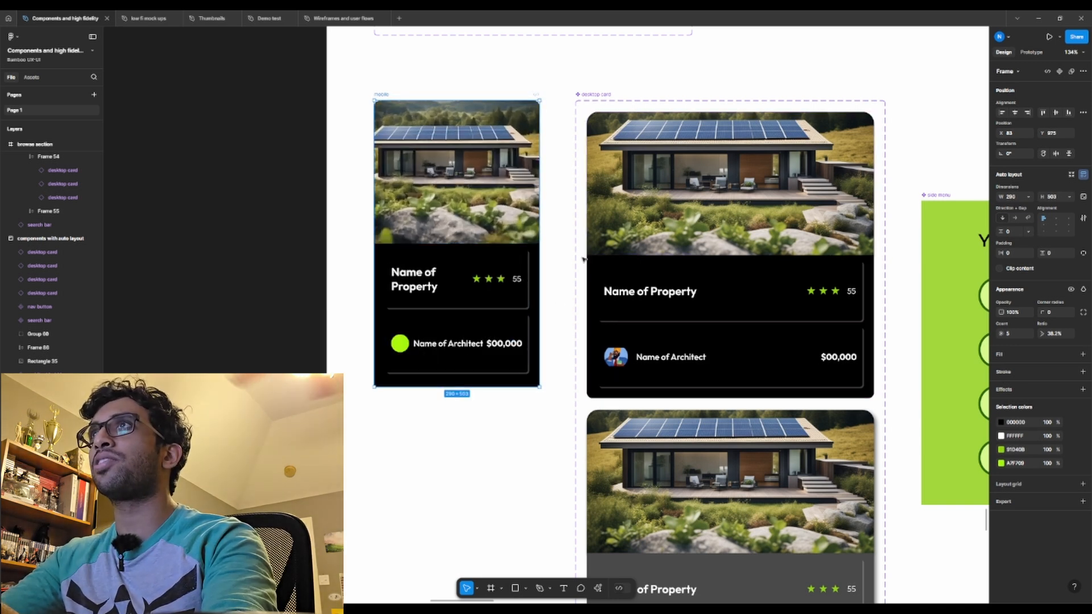
Select the default desktop card variant and examine the card, side menu and nav bar components and the four card instances.
{"action": "left_click", "coordinate": [820, 296]}
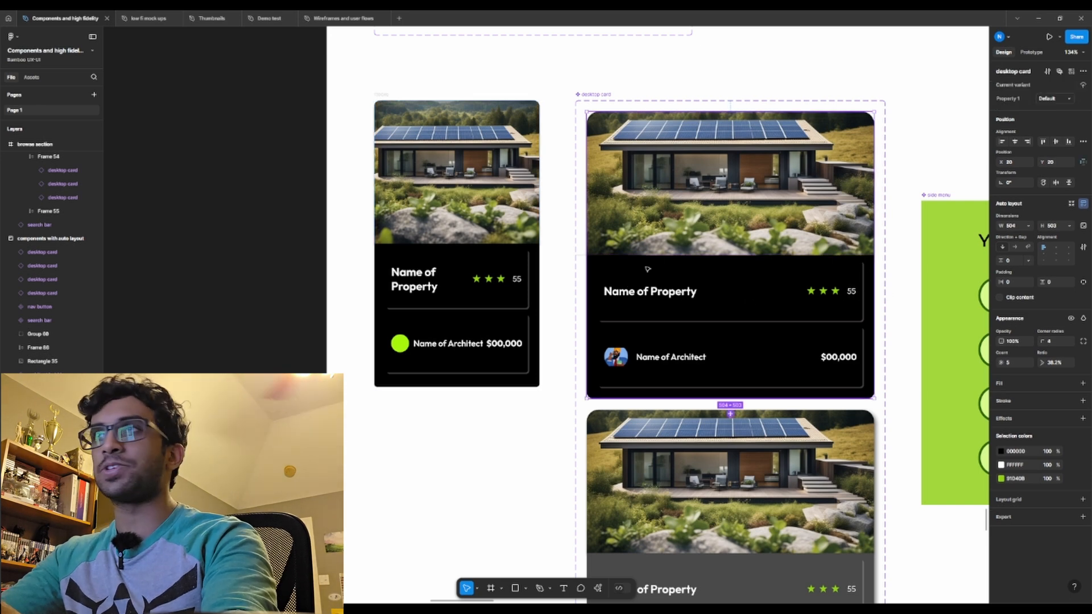
{"action": "scroll", "coordinate": [568, 386], "scroll_direction": "down", "scroll_amount": 5}
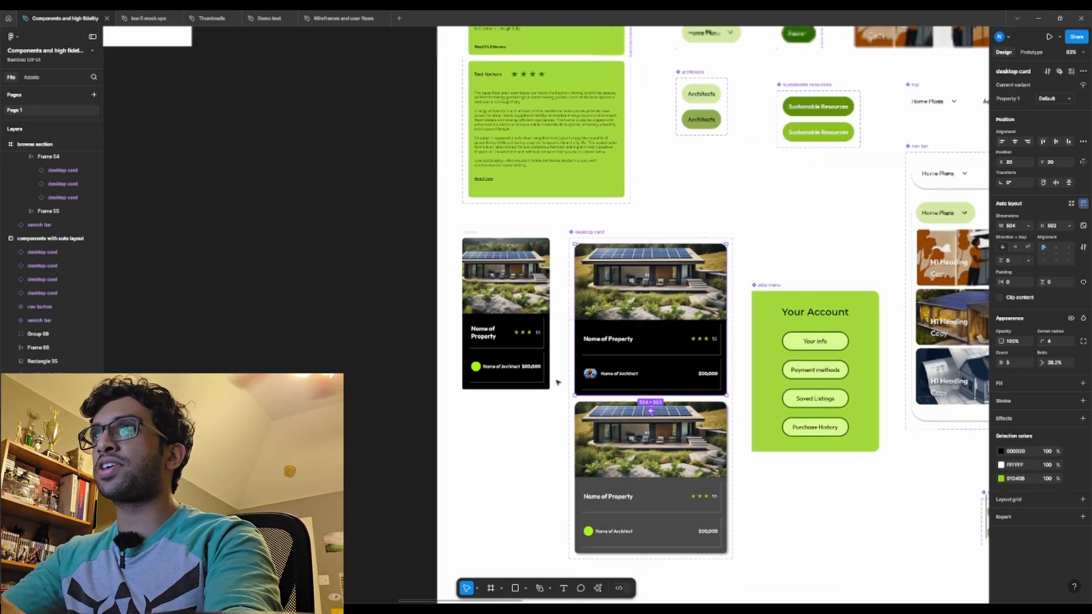
{"action": "left_click_drag", "start_coordinate": [779, 289], "coordinate": [332, 261]}
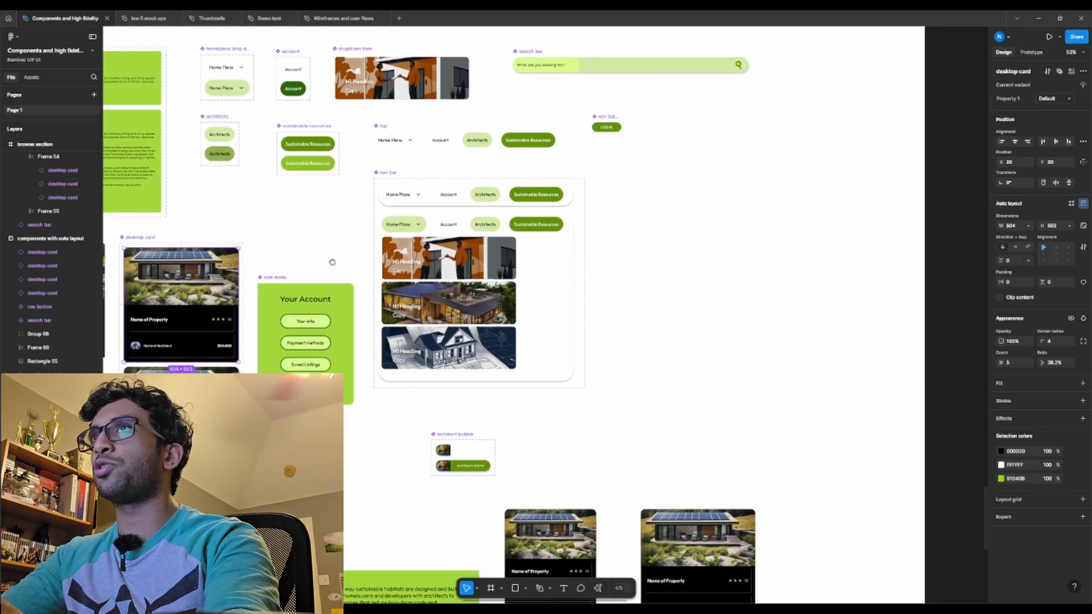
{"action": "left_click_drag", "start_coordinate": [665, 376], "coordinate": [517, 188]}
{"action": "scroll", "coordinate": [486, 365], "scroll_direction": "up", "scroll_amount": 3}
{"action": "left_click_drag", "start_coordinate": [483, 357], "coordinate": [491, 221]}
{"action": "scroll", "coordinate": [468, 252], "scroll_direction": "down", "scroll_amount": 1}
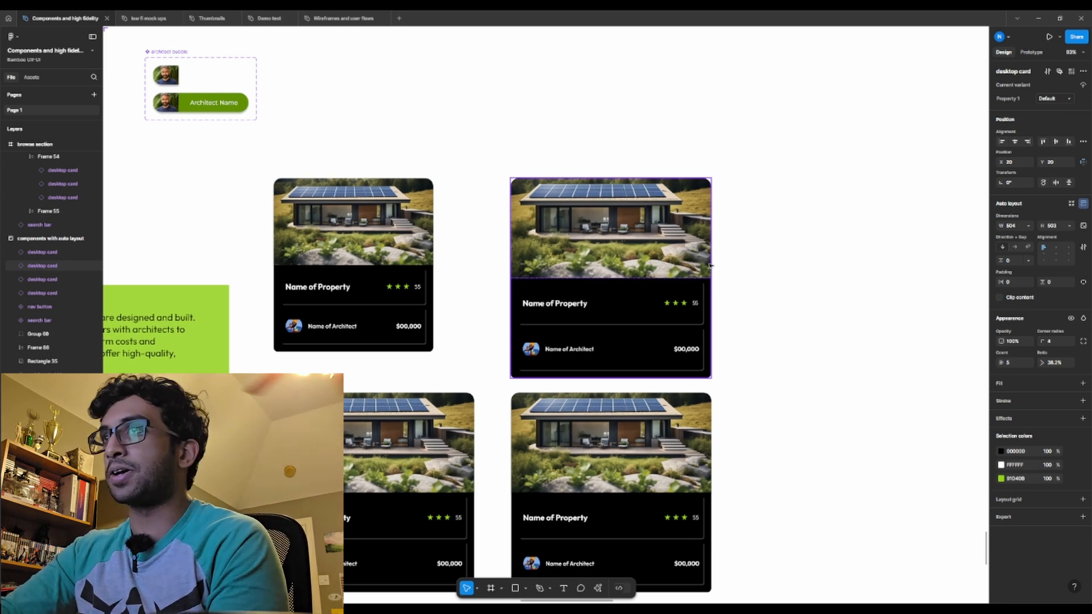
{"action": "scroll", "coordinate": [724, 250], "scroll_direction": "down", "scroll_amount": 5}
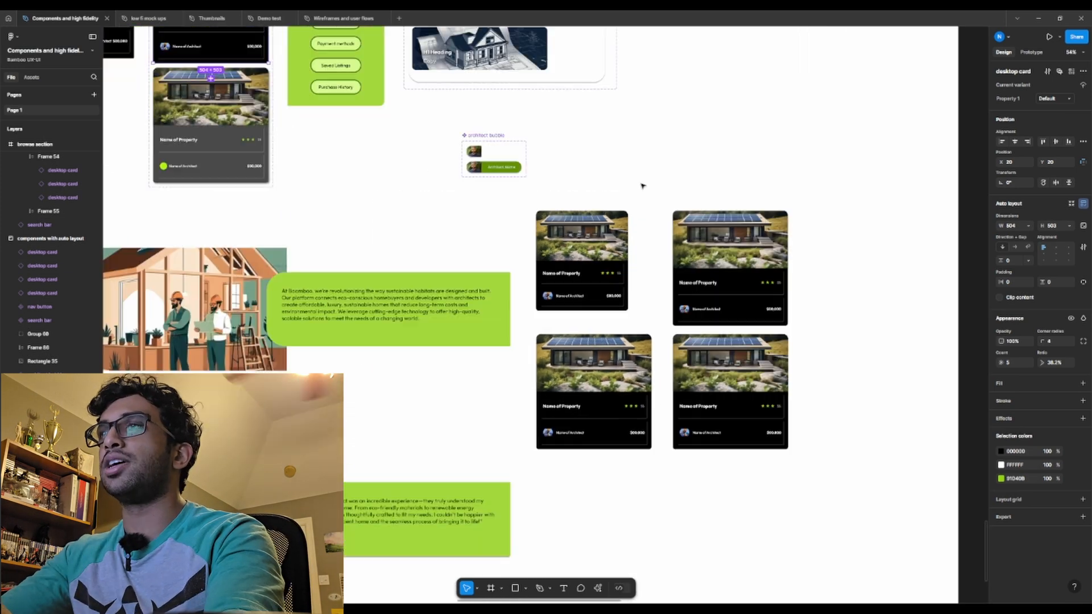
{"action": "scroll", "coordinate": [650, 180], "scroll_direction": "up", "scroll_amount": 3}
{"action": "scroll", "coordinate": [650, 180], "scroll_direction": "left", "scroll_amount": 2}
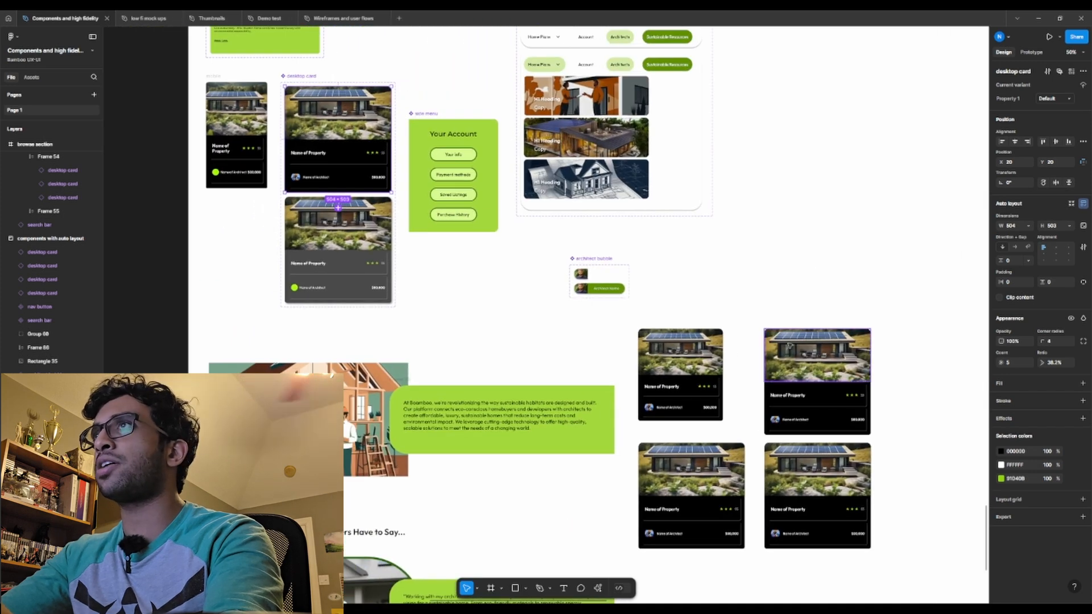
Try repositioning the nav bar in the test frame, undo the change and clear the selection.
{"action": "scroll", "coordinate": [594, 225], "scroll_direction": "down", "scroll_amount": 3}
{"action": "left_click_drag", "start_coordinate": [459, 82], "coordinate": [696, 298]}
{"action": "scroll", "coordinate": [320, 160], "scroll_direction": "up", "scroll_amount": 8}
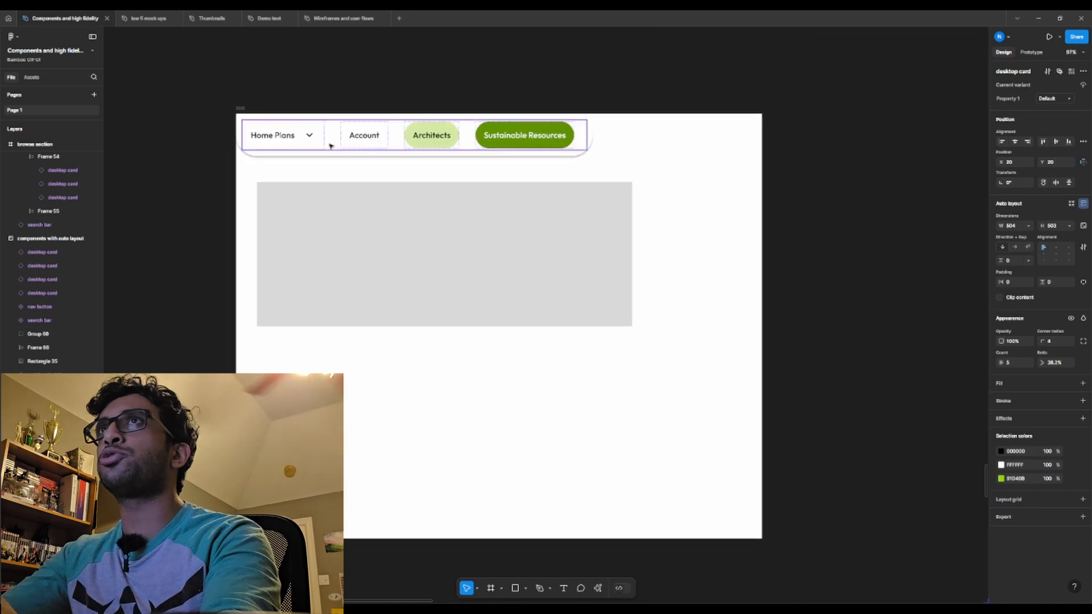
{"action": "scroll", "coordinate": [478, 263], "scroll_direction": "up", "scroll_amount": 3}
{"action": "scroll", "coordinate": [478, 264], "scroll_direction": "left", "scroll_amount": 3}
{"action": "scroll", "coordinate": [489, 251], "scroll_direction": "up", "scroll_amount": 1}
{"action": "scroll", "coordinate": [562, 279], "scroll_direction": "up", "scroll_amount": 2}
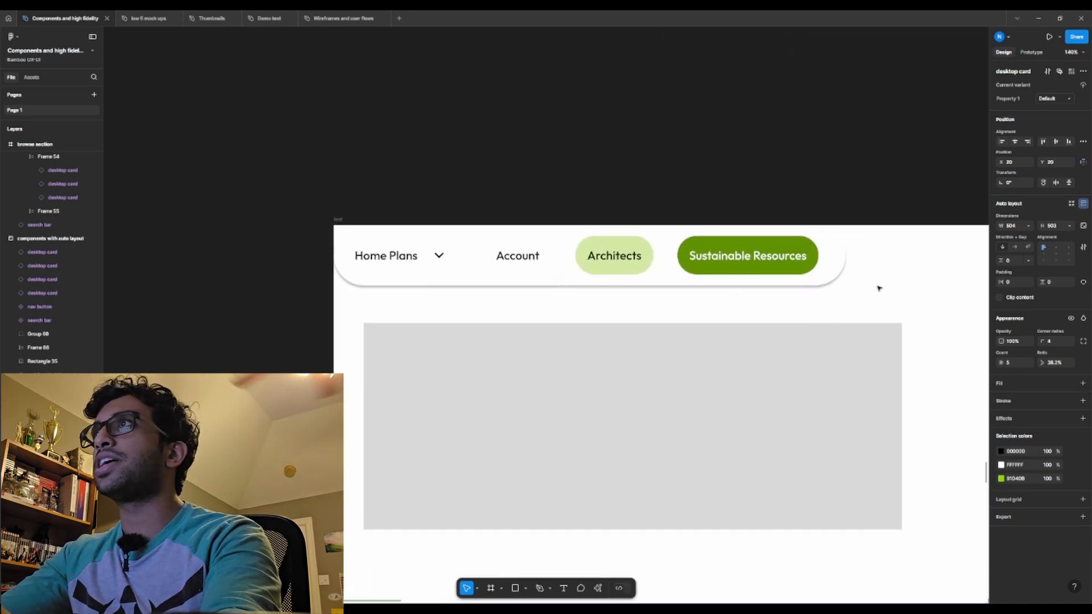
{"action": "left_click_drag", "start_coordinate": [615, 273], "coordinate": [677, 284]}
{"action": "key", "text": "ctrl+z"}
{"action": "key", "text": "ctrl+z"}
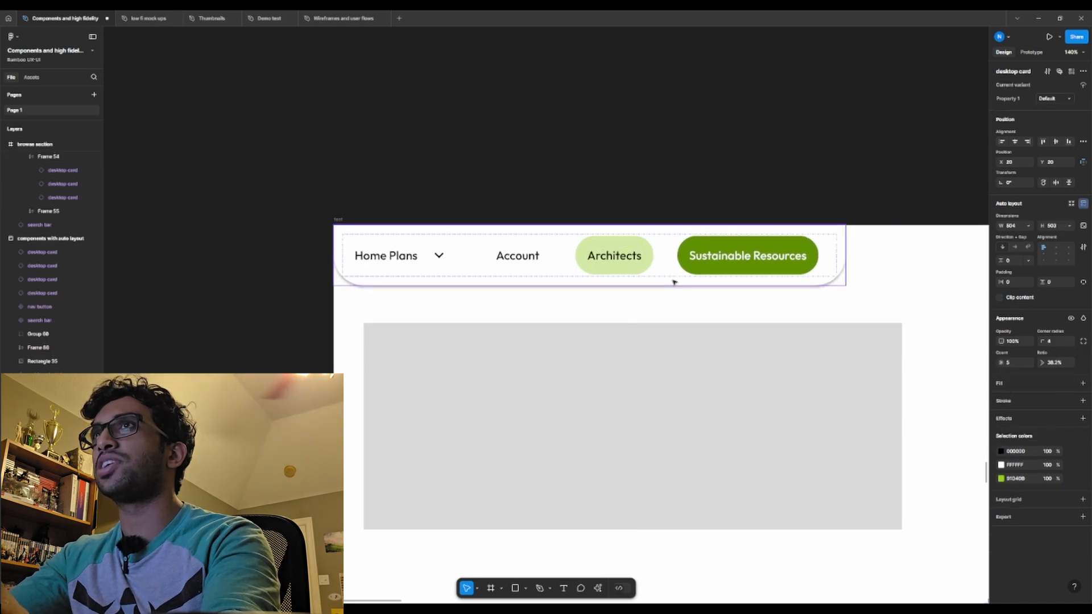
{"action": "left_click", "coordinate": [751, 297]}
Examine the nav bar and the grey placeholder rectangle in the test frame up close.
{"action": "left_click_drag", "start_coordinate": [768, 262], "coordinate": [693, 313]}
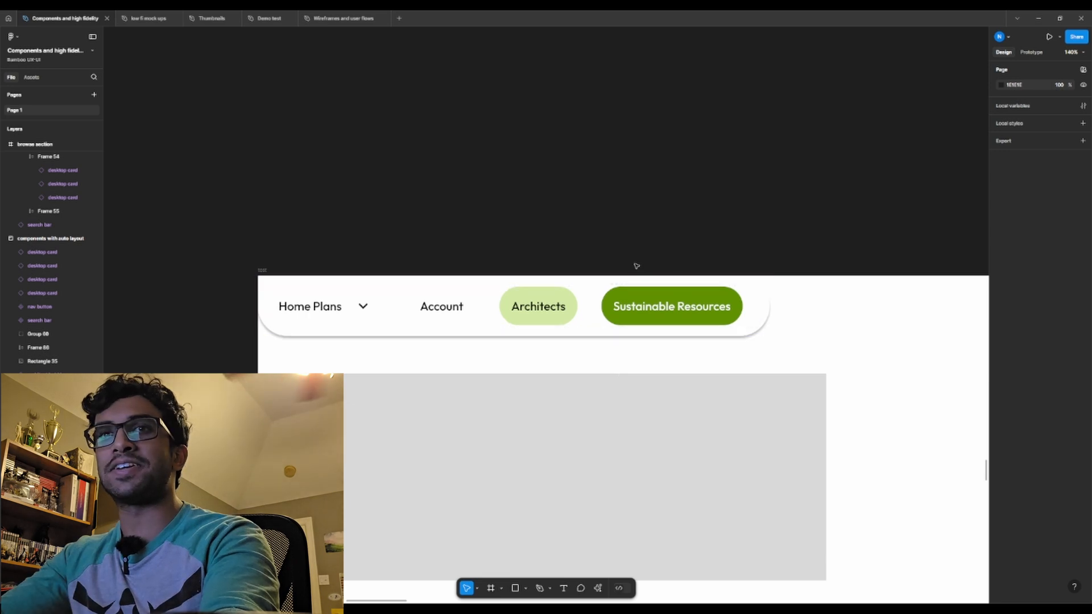
{"action": "scroll", "coordinate": [606, 357], "scroll_direction": "up", "scroll_amount": 2}
{"action": "left_click_drag", "start_coordinate": [708, 413], "coordinate": [620, 293]}
{"action": "scroll", "coordinate": [743, 360], "scroll_direction": "down", "scroll_amount": 1}
{"action": "left_click_drag", "start_coordinate": [746, 362], "coordinate": [678, 305]}
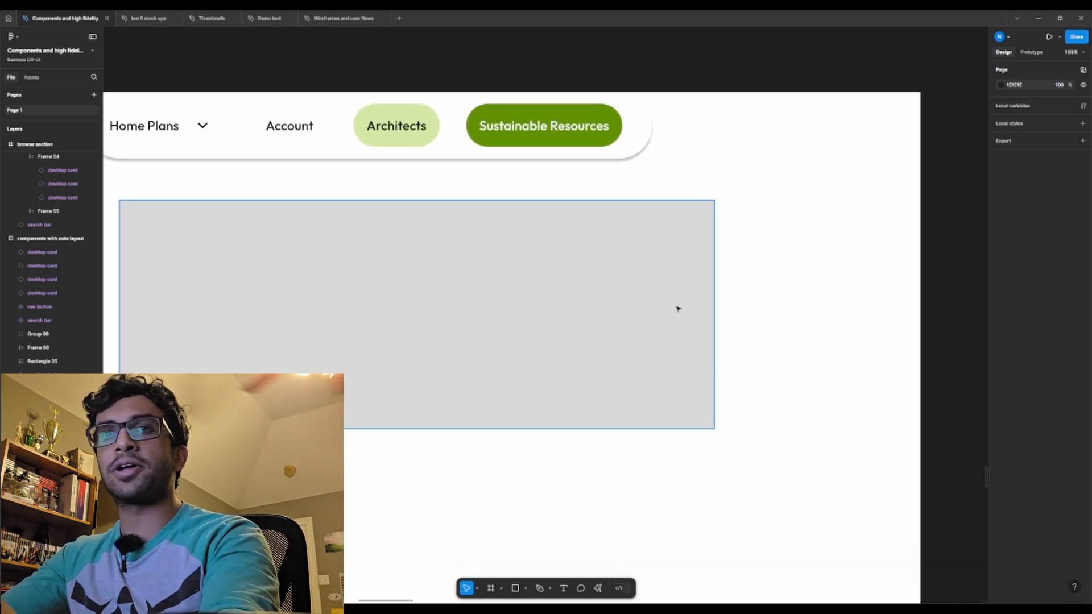
{"action": "scroll", "coordinate": [622, 294], "scroll_direction": "down", "scroll_amount": 1}
{"action": "left_click_drag", "start_coordinate": [357, 172], "coordinate": [473, 210]}
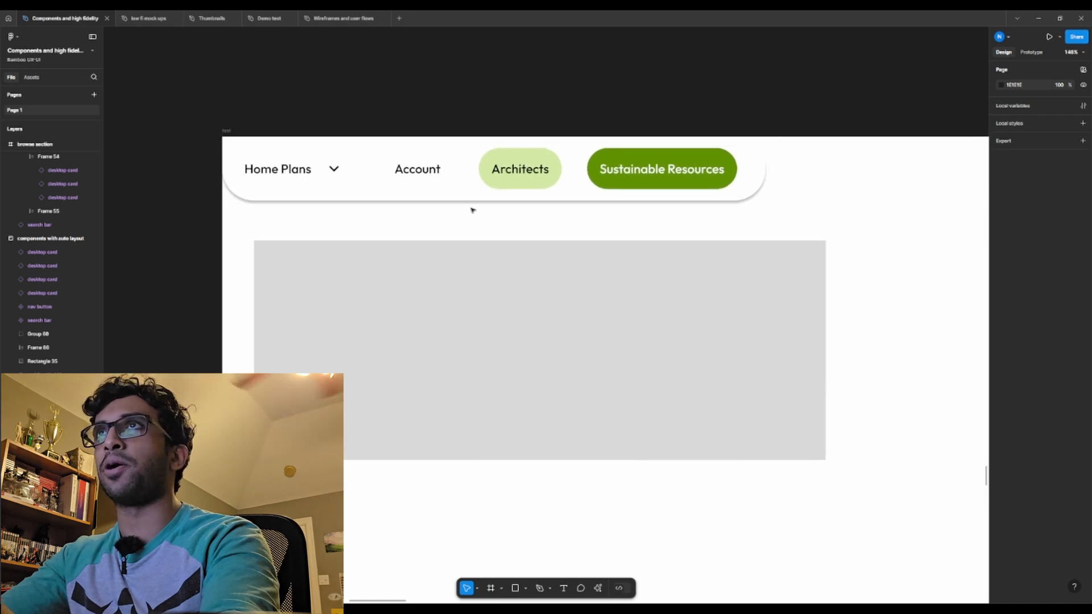
Switch to the Demo test file and examine the blue container and the HOME, ABOUT US, CONTACT US and BLOG labels.
{"action": "left_click", "coordinate": [259, 18]}
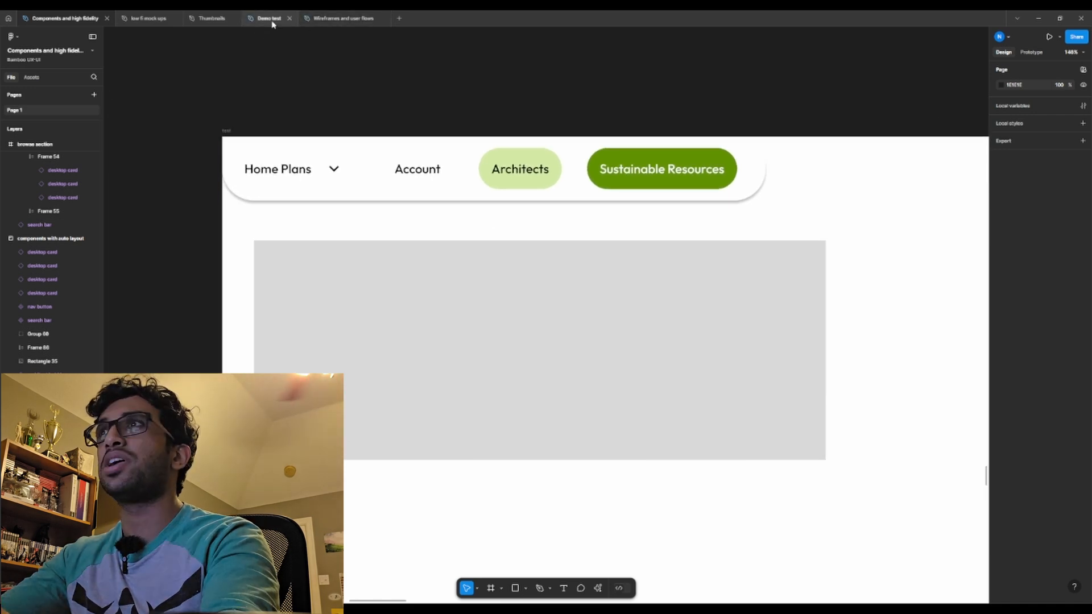
{"action": "scroll", "coordinate": [359, 149], "scroll_direction": "right", "scroll_amount": 10}
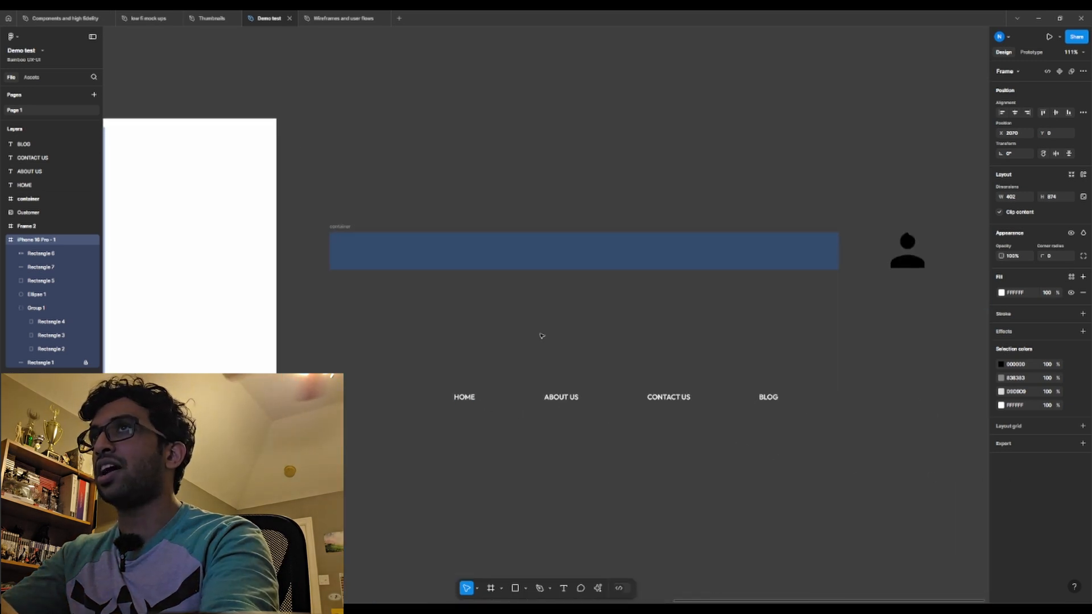
{"action": "left_click", "coordinate": [339, 250]}
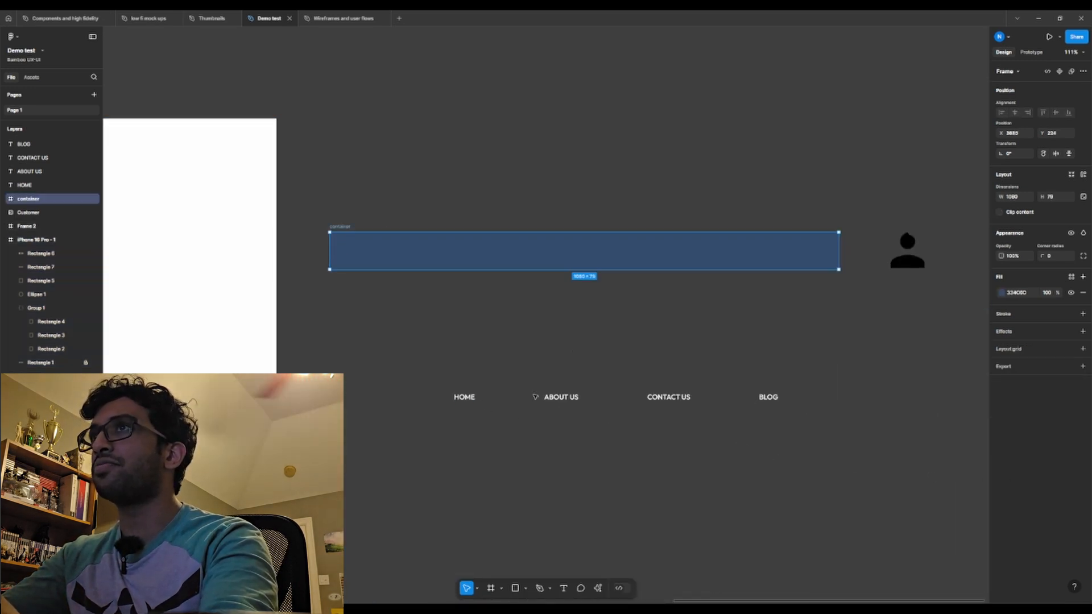
{"action": "left_click", "coordinate": [465, 397]}
{"action": "left_click", "coordinate": [561, 397]}
{"action": "left_click", "coordinate": [669, 397]}
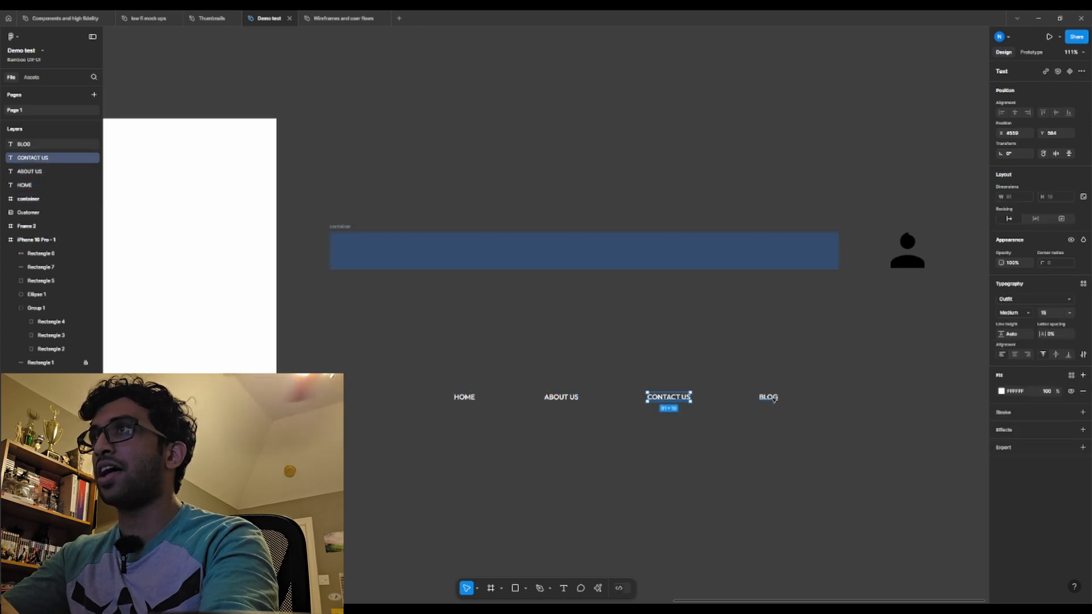
{"action": "left_click", "coordinate": [770, 398]}
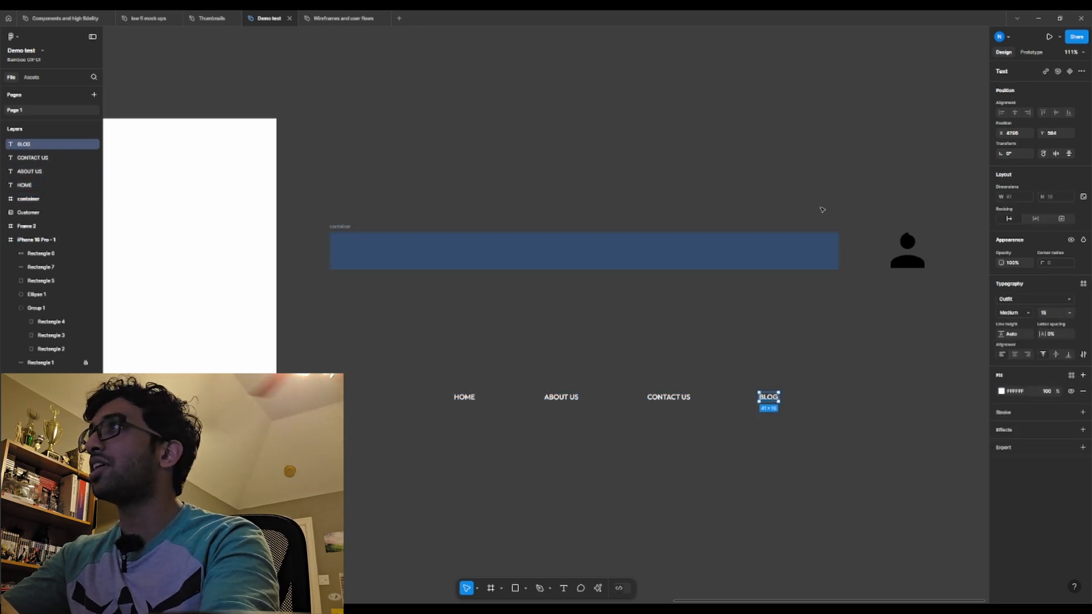
Move the customer icon down to about Y 372, clear of the container and just beyond its right end.
{"action": "left_click", "coordinate": [890, 263]}
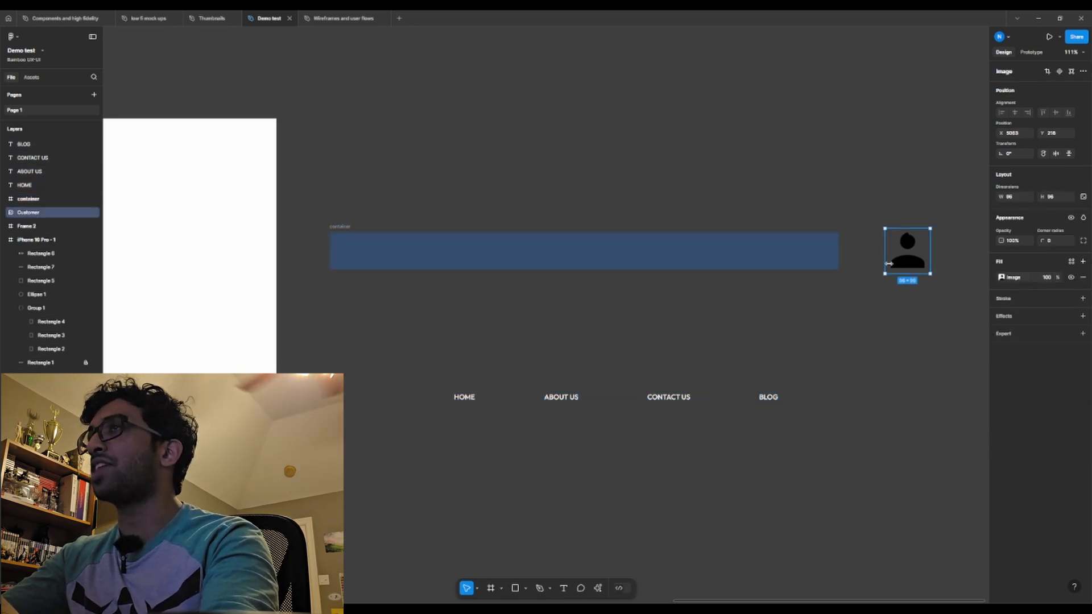
{"action": "left_click_drag", "start_coordinate": [908, 251], "coordinate": [892, 334]}
{"action": "left_click", "coordinate": [889, 338]}
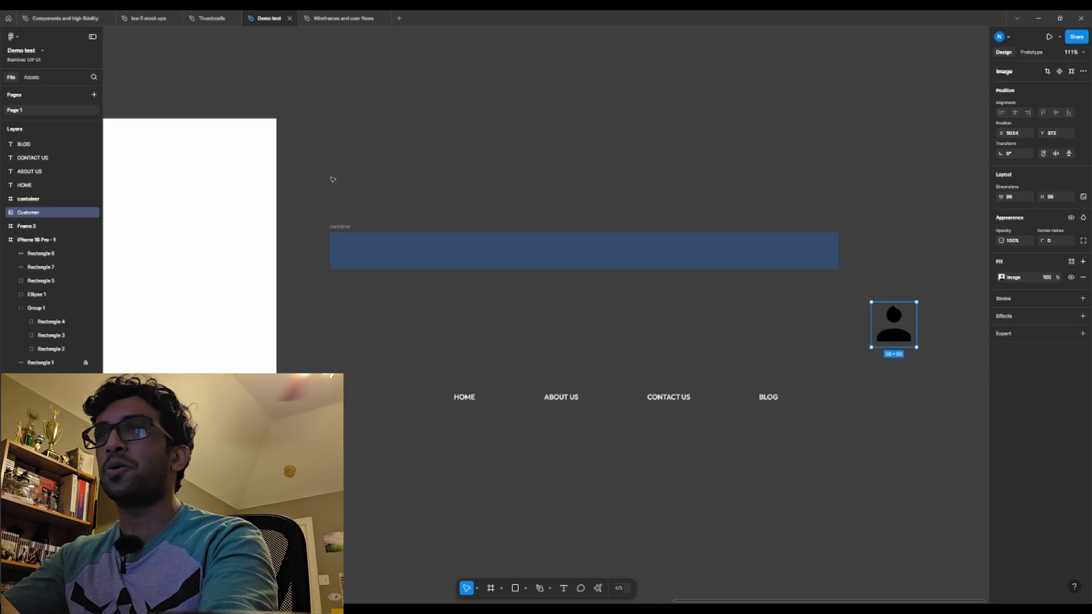
Combine the HOME, ABOUT US, CONTACT US and BLOG labels into one auto layout frame.
{"action": "left_click_drag", "start_coordinate": [362, 171], "coordinate": [398, 188]}
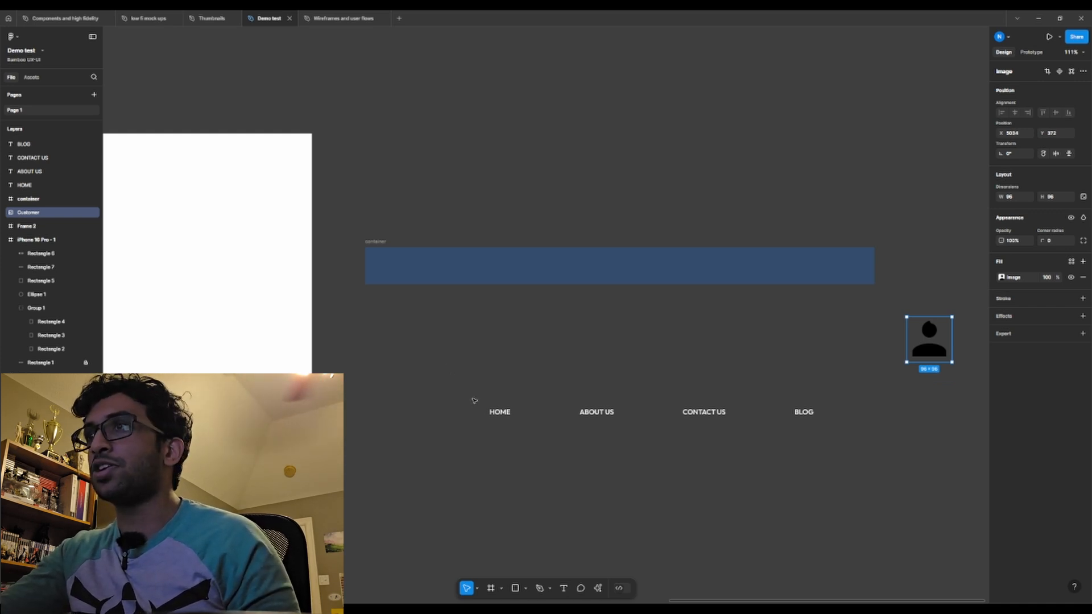
{"action": "left_click_drag", "start_coordinate": [448, 388], "coordinate": [835, 439]}
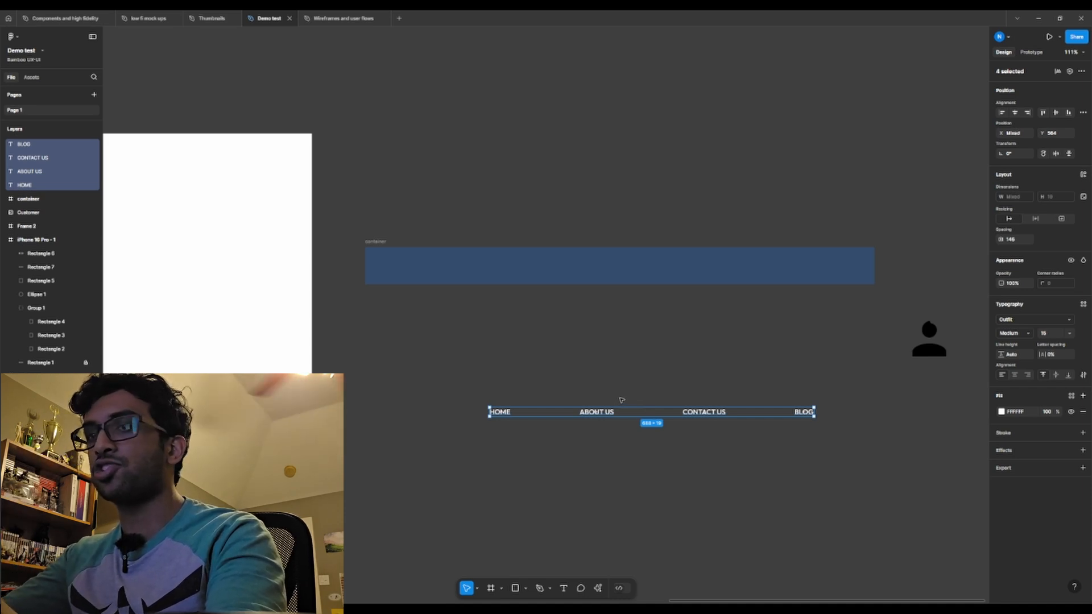
{"action": "right_click", "coordinate": [619, 414]}
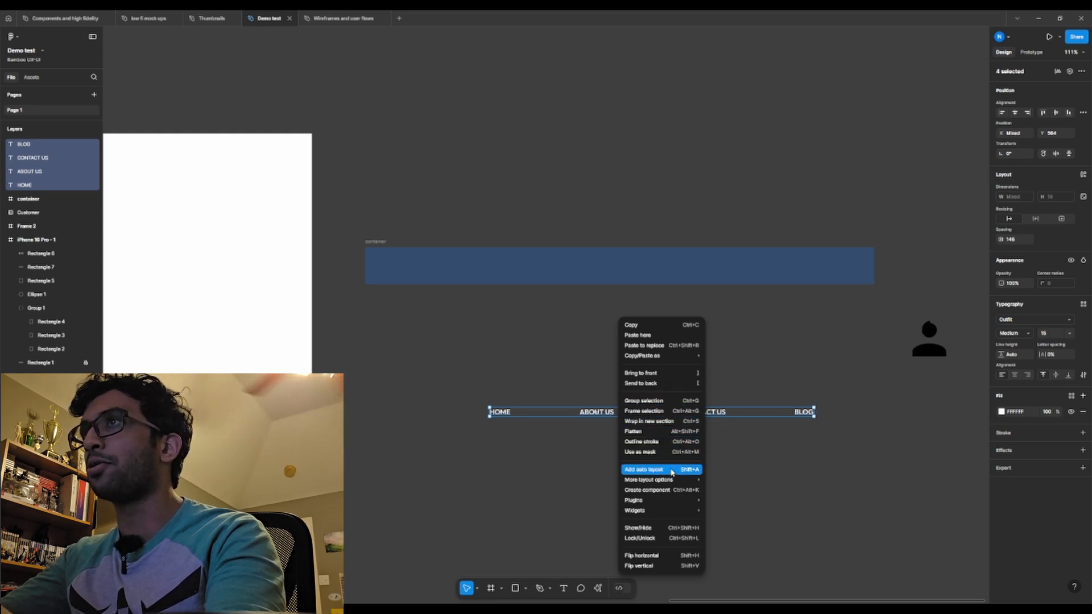
{"action": "left_click", "coordinate": [670, 472]}
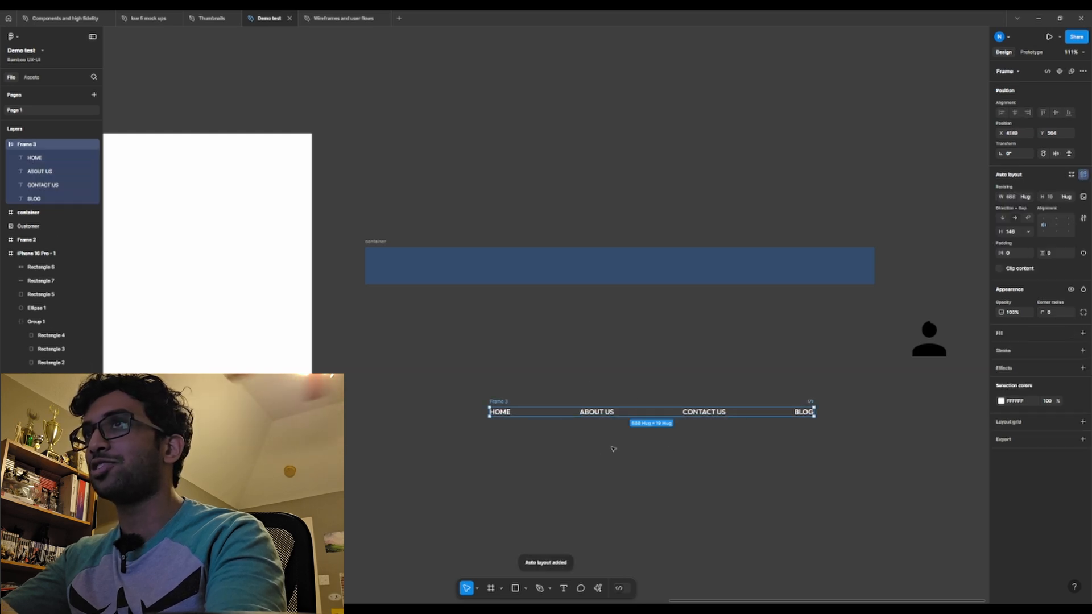
{"action": "left_click", "coordinate": [611, 456]}
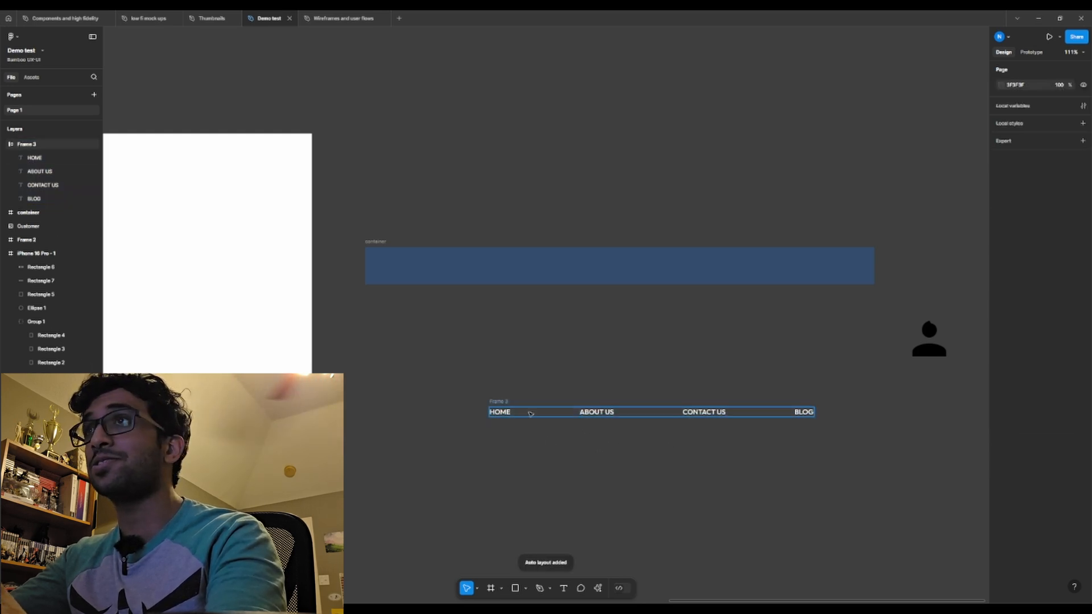
Nudge the new auto layout frame slightly and rename it "nav elements".
{"action": "left_click_drag", "start_coordinate": [496, 403], "coordinate": [488, 400]}
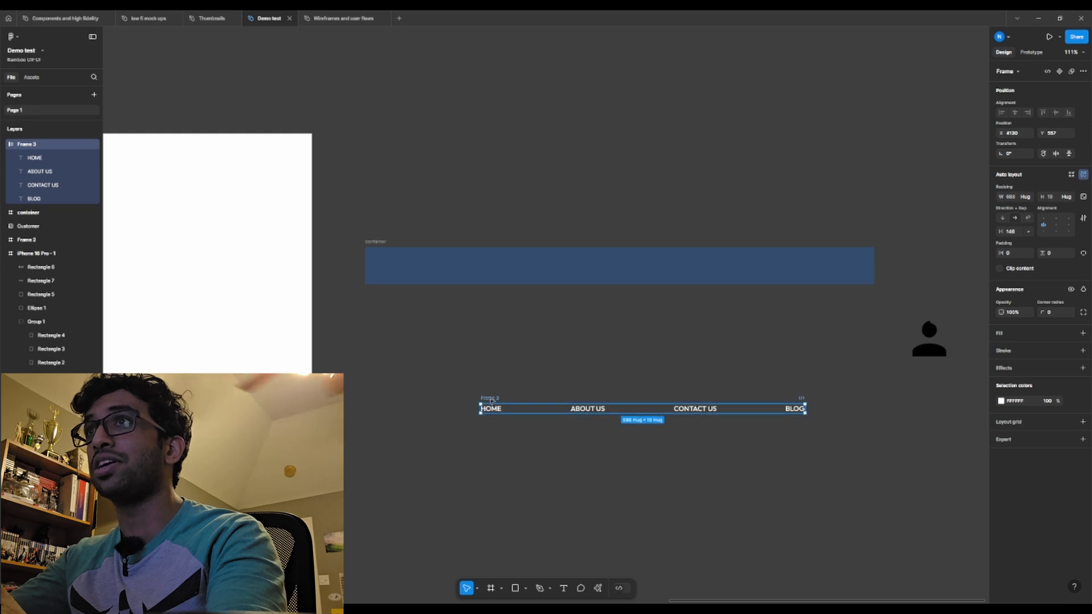
{"action": "type", "text": "nav elements"}
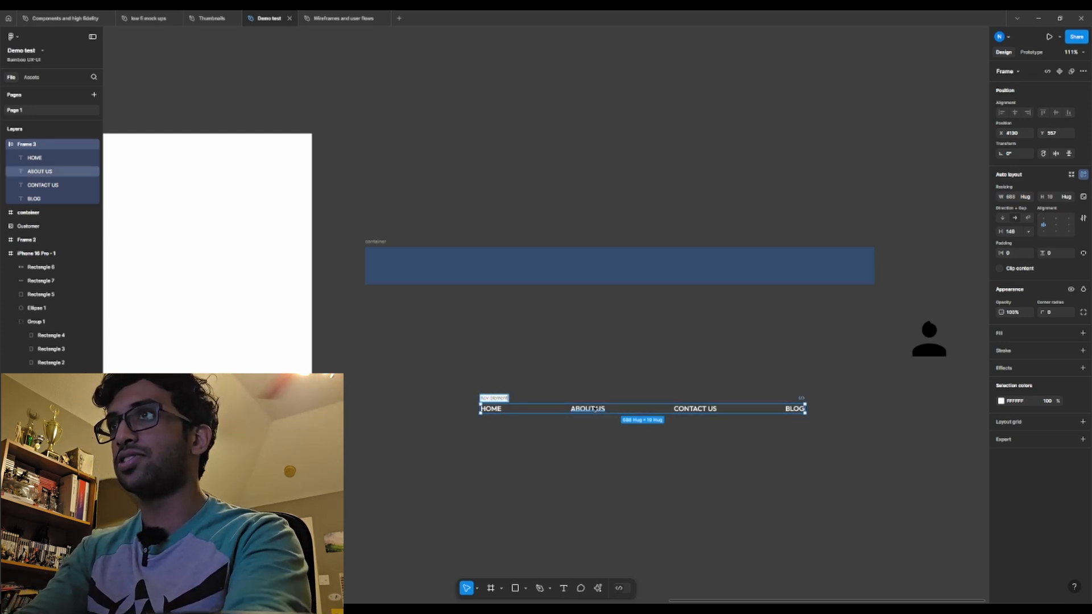
{"action": "key", "text": "Return"}
{"action": "left_click", "coordinate": [393, 326]}
Examine how the test frame, the iPhone 16 Pro - 1 frame and Frame 2 are labelled on the canvas.
{"action": "scroll", "coordinate": [392, 326], "scroll_direction": "down", "scroll_amount": 6}
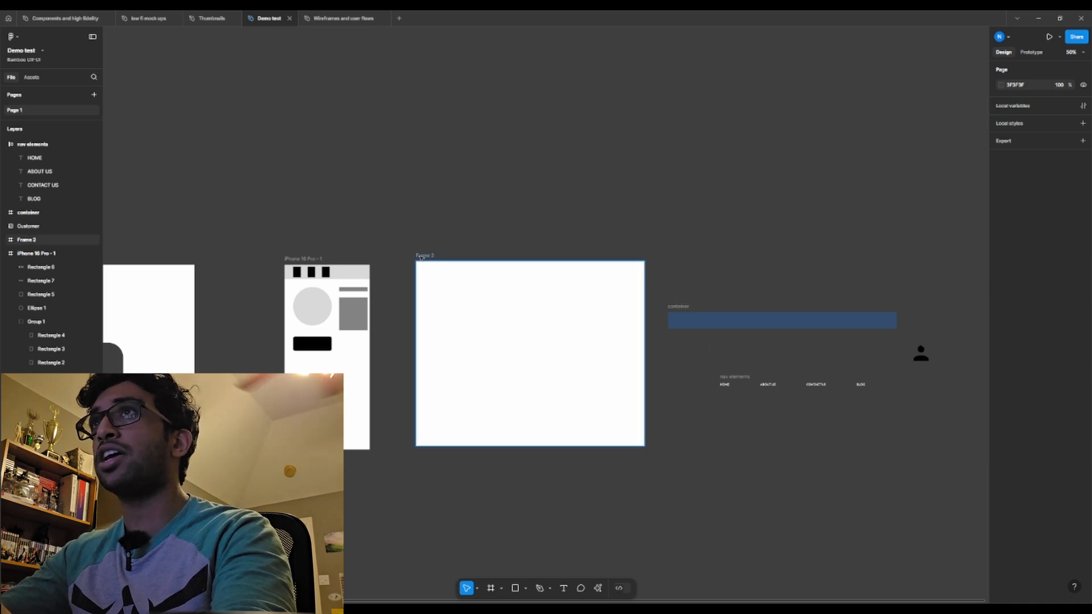
{"action": "left_click", "coordinate": [430, 263]}
{"action": "left_click", "coordinate": [331, 266]}
{"action": "scroll", "coordinate": [333, 262], "scroll_direction": "left", "scroll_amount": 5}
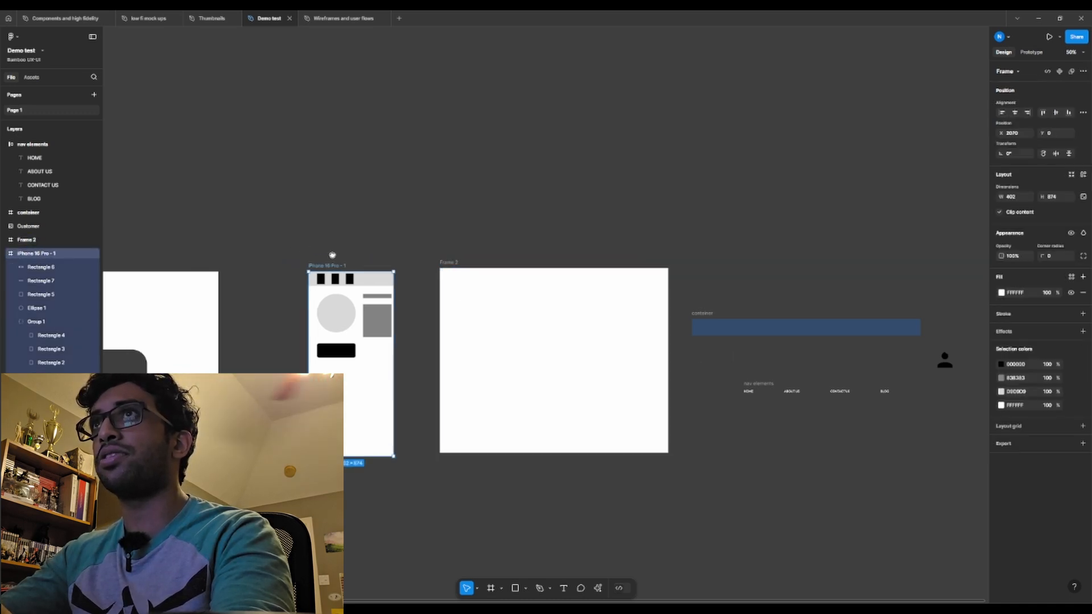
{"action": "scroll", "coordinate": [397, 279], "scroll_direction": "left", "scroll_amount": 5}
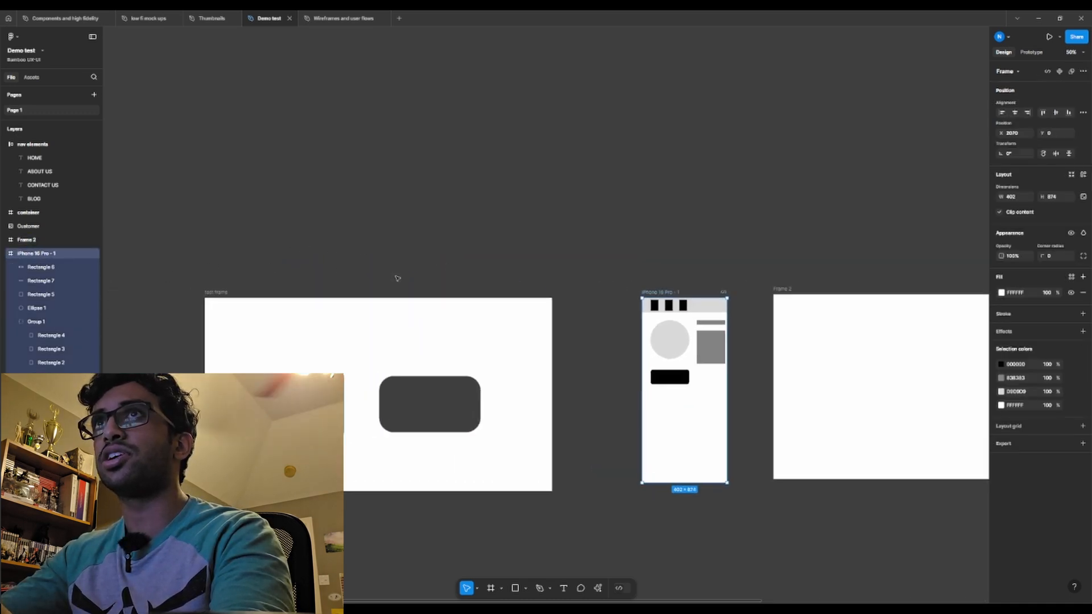
{"action": "left_click", "coordinate": [206, 291]}
{"action": "left_click", "coordinate": [641, 294]}
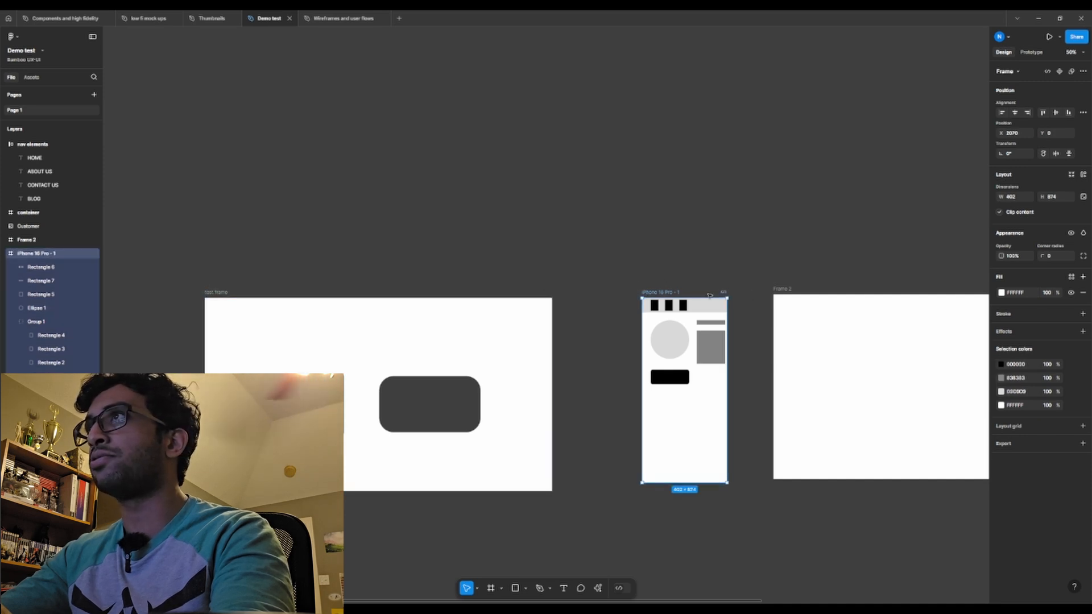
{"action": "left_click", "coordinate": [797, 291]}
{"action": "scroll", "coordinate": [615, 257], "scroll_direction": "right", "scroll_amount": 5}
Move the nav elements frame into Frame 2, centred horizontally in its upper half.
{"action": "left_click_drag", "start_coordinate": [841, 393], "coordinate": [598, 329]}
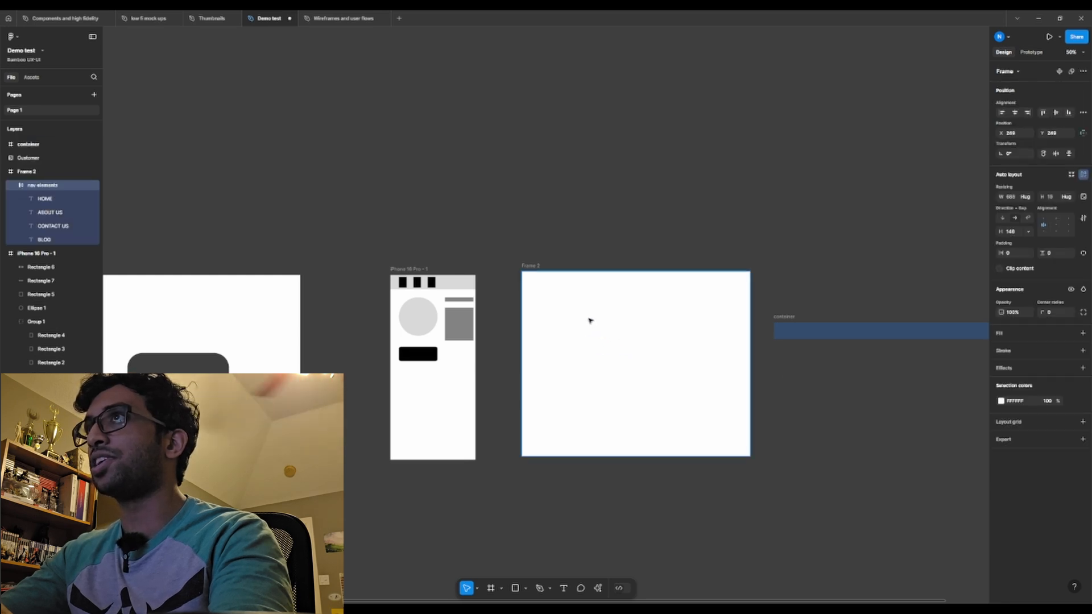
{"action": "scroll", "coordinate": [638, 305], "scroll_direction": "up", "scroll_amount": 5, "text": "ctrl"}
{"action": "scroll", "coordinate": [640, 307], "scroll_direction": "up", "scroll_amount": 3}
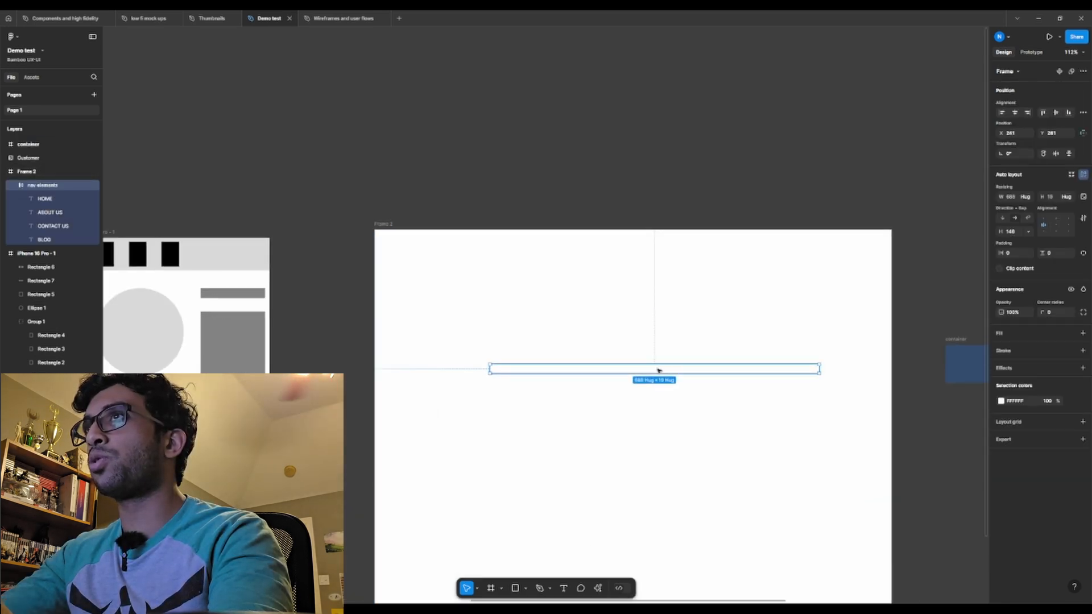
{"action": "left_click_drag", "start_coordinate": [631, 348], "coordinate": [636, 349]}
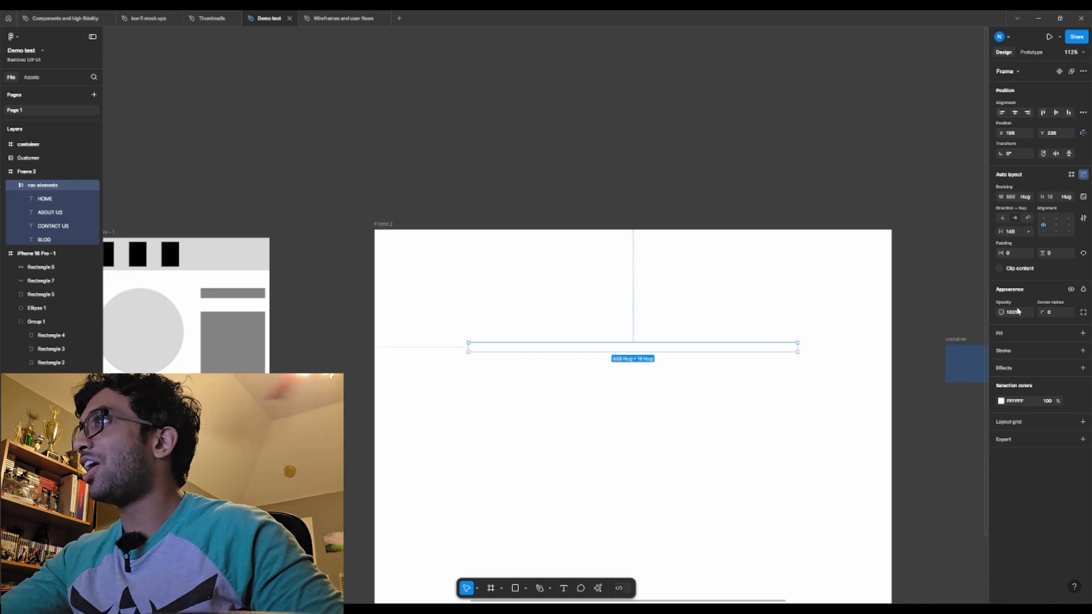
Add a fill to the nav elements frame, matching the container's dark blue.
{"action": "left_click", "coordinate": [1083, 334]}
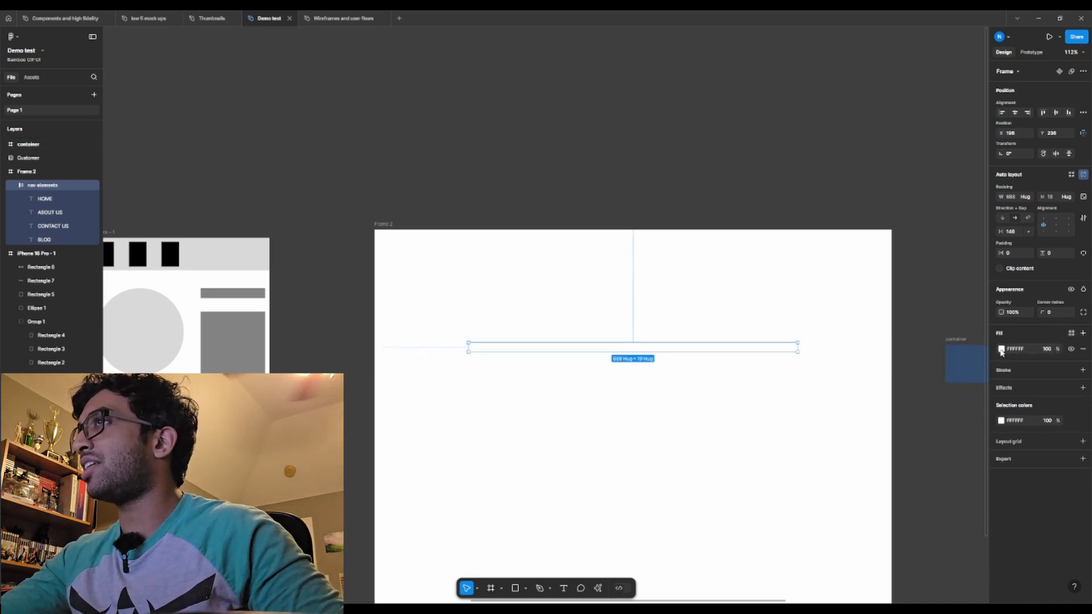
{"action": "left_click", "coordinate": [1001, 350]}
{"action": "left_click_drag", "start_coordinate": [899, 290], "coordinate": [655, 212]}
{"action": "left_click", "coordinate": [900, 495]}
{"action": "left_click", "coordinate": [797, 290]}
{"action": "left_click", "coordinate": [487, 347]}
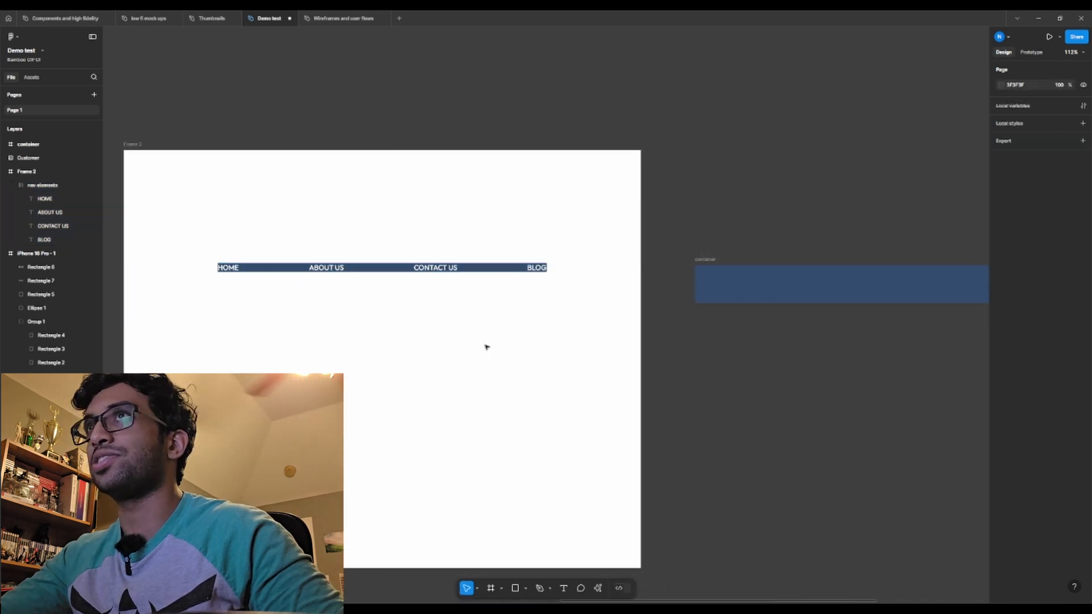
Move the blue nav elements frame up to about Y 174 in Frame 2, keeping it horizontally centred.
{"action": "left_click_drag", "start_coordinate": [407, 331], "coordinate": [529, 317]}
{"action": "left_click", "coordinate": [422, 259]}
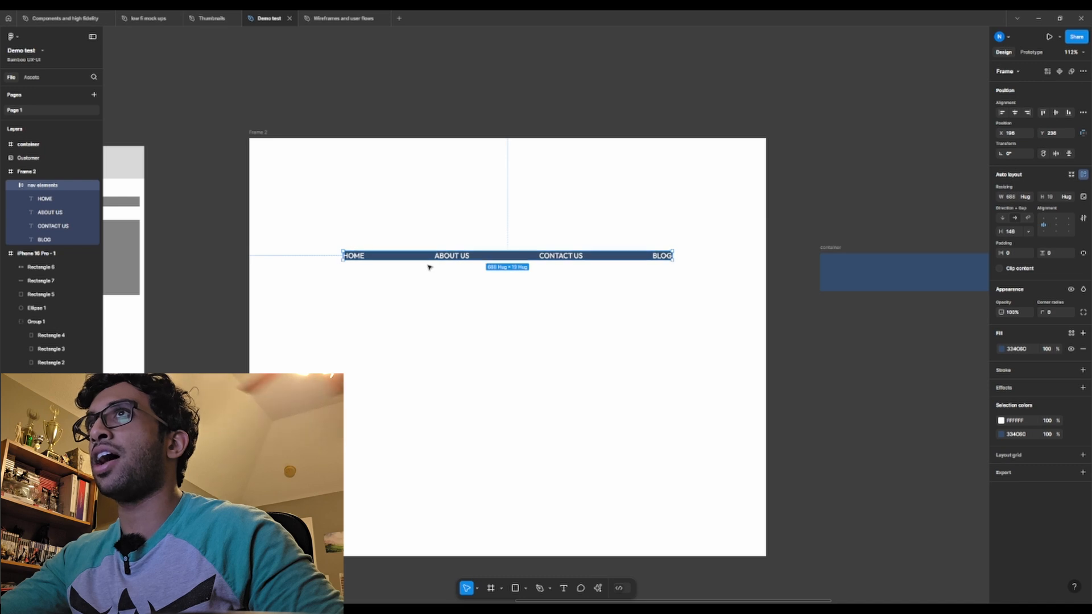
{"action": "left_click_drag", "start_coordinate": [518, 256], "coordinate": [518, 229]}
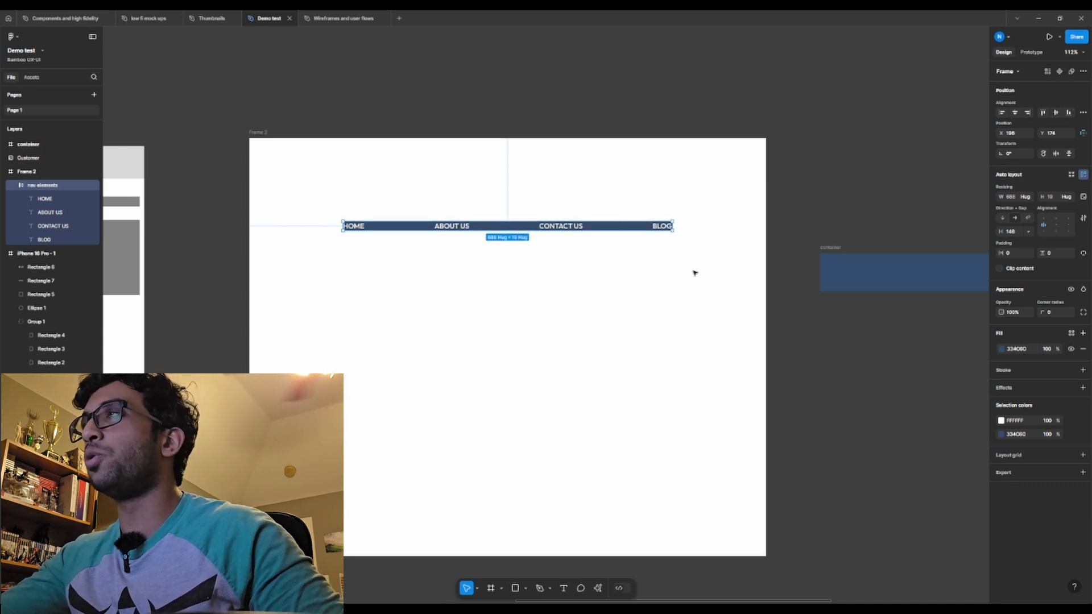
Inspect the HOME, ABOUT US and CONTACT US text layers inside nav elements and the typography settings of HOME.
{"action": "left_click_drag", "start_coordinate": [944, 363], "coordinate": [610, 356]}
{"action": "left_click_drag", "start_coordinate": [229, 285], "coordinate": [626, 356]}
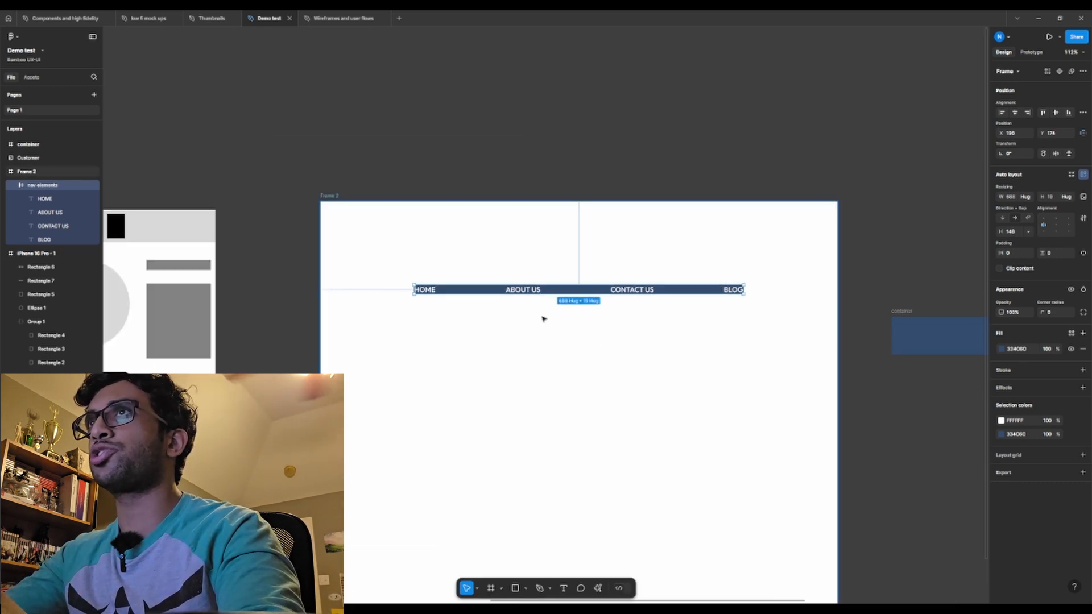
{"action": "scroll", "coordinate": [541, 316], "scroll_direction": "up", "scroll_amount": 3, "text": "ctrl"}
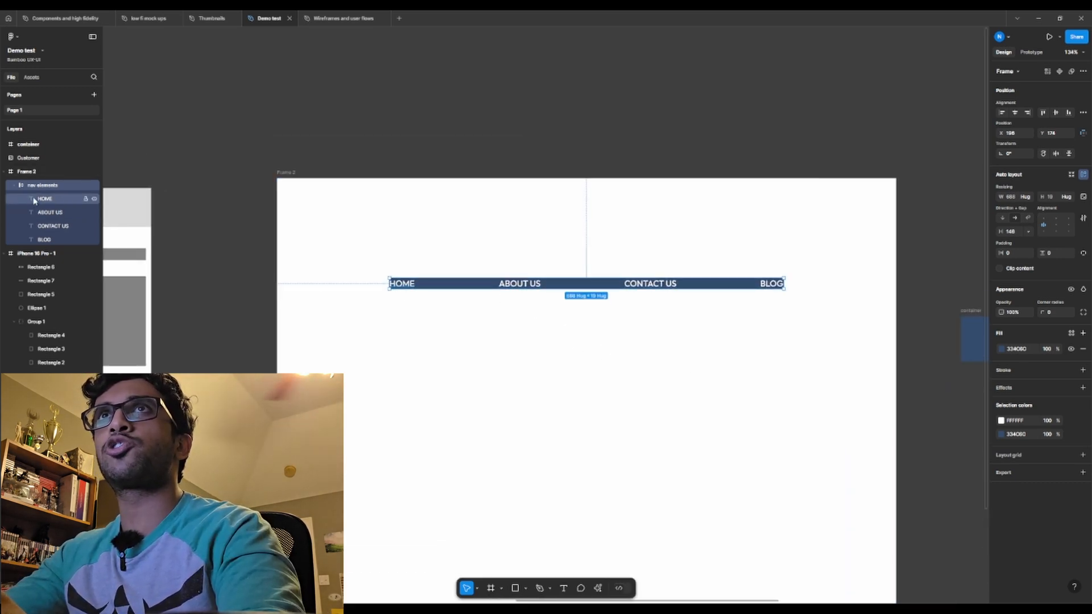
{"action": "left_click", "coordinate": [34, 199]}
{"action": "left_click", "coordinate": [45, 212]}
{"action": "left_click", "coordinate": [48, 226]}
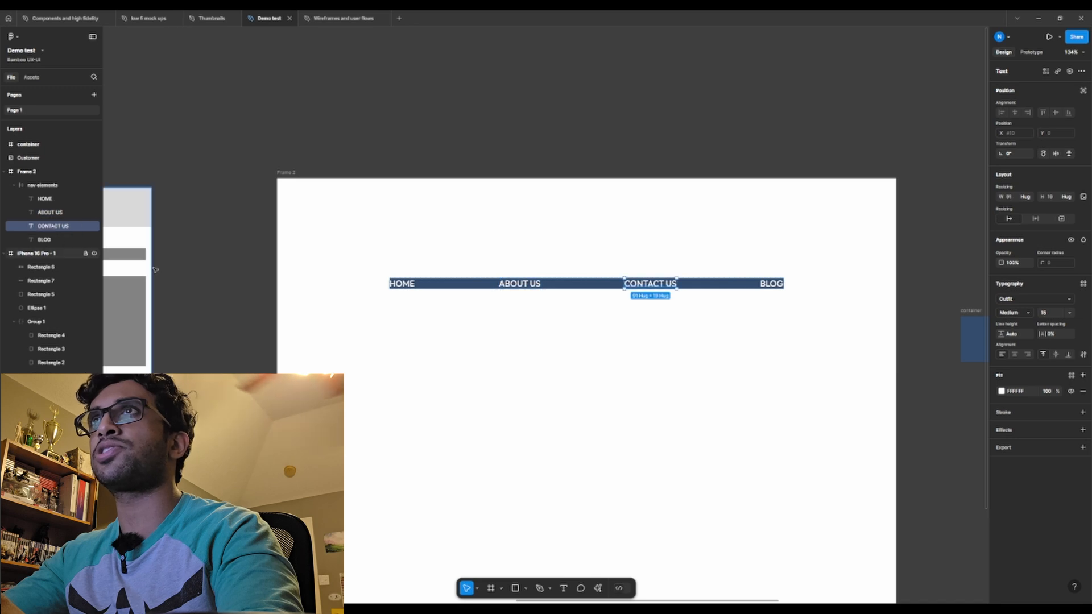
{"action": "left_click", "coordinate": [45, 200]}
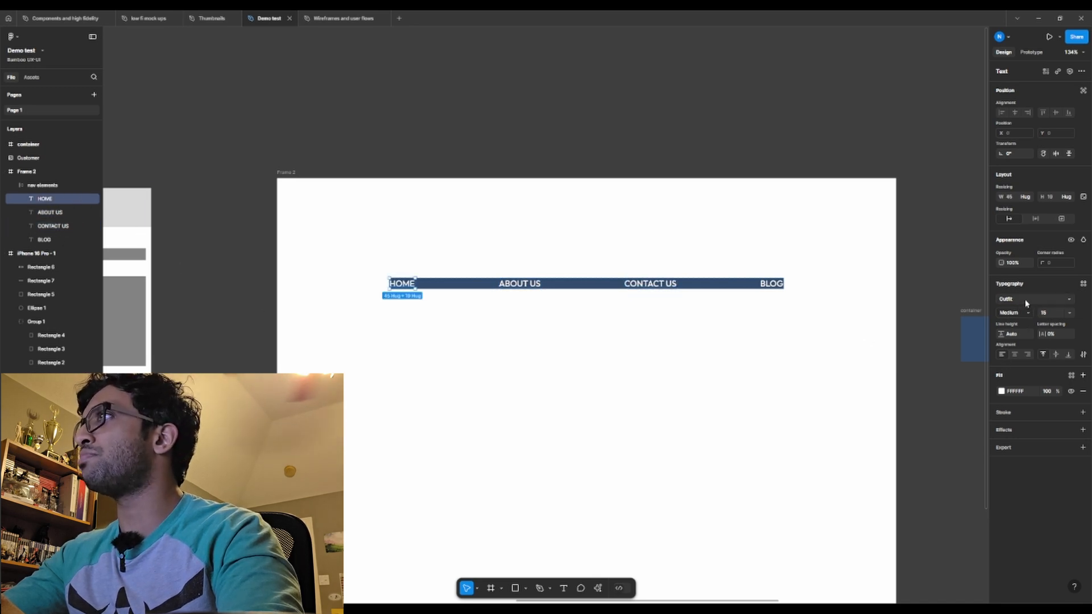
Add a separate HOME text label below the nav elements in Frame 2, and delete it.
{"action": "left_click", "coordinate": [642, 414]}
{"action": "key", "text": "t"}
{"action": "left_click", "coordinate": [394, 353]}
{"action": "type", "text": "HOME"}
{"action": "key", "text": "Escape"}
{"action": "key", "text": "Delete"}
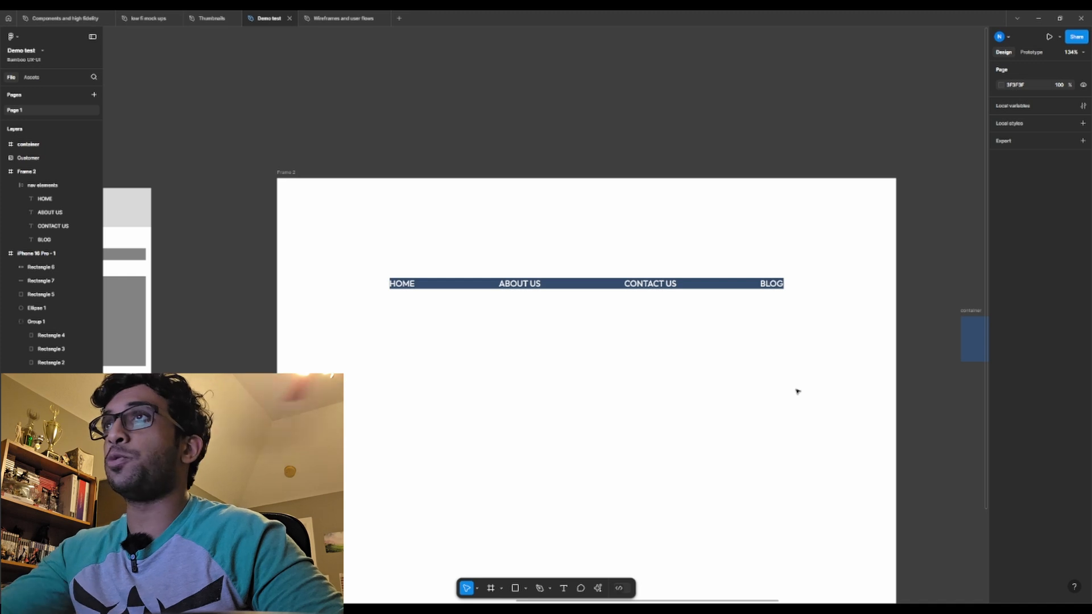
Select all four nav labels, preview the Bold font weight, keep Medium and clear the selection.
{"action": "left_click", "coordinate": [536, 290]}
{"action": "left_click", "coordinate": [45, 198]}
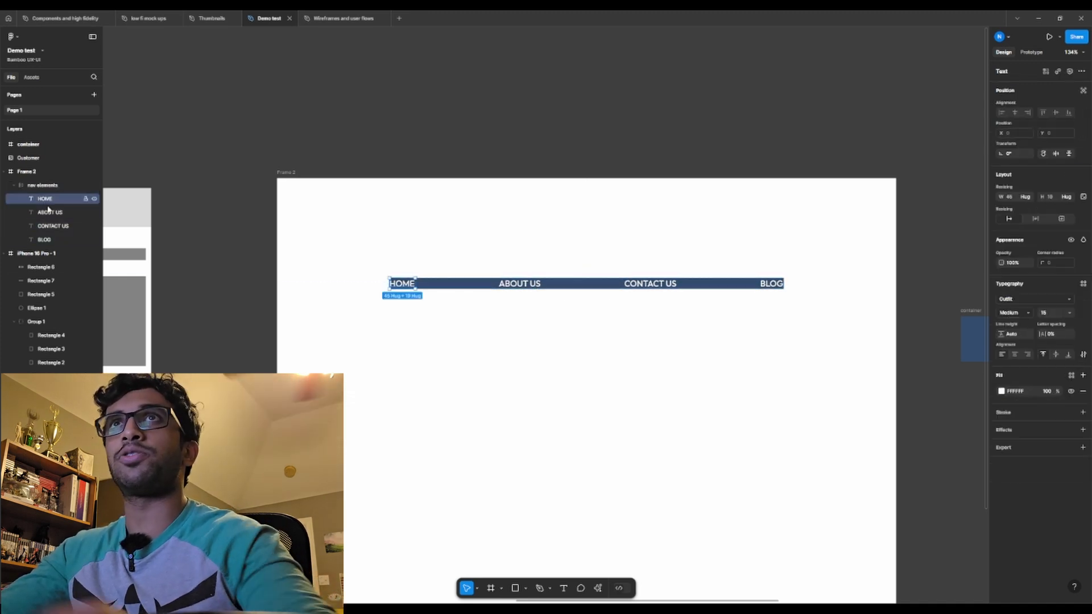
{"action": "left_click", "coordinate": [47, 241], "text": "shift"}
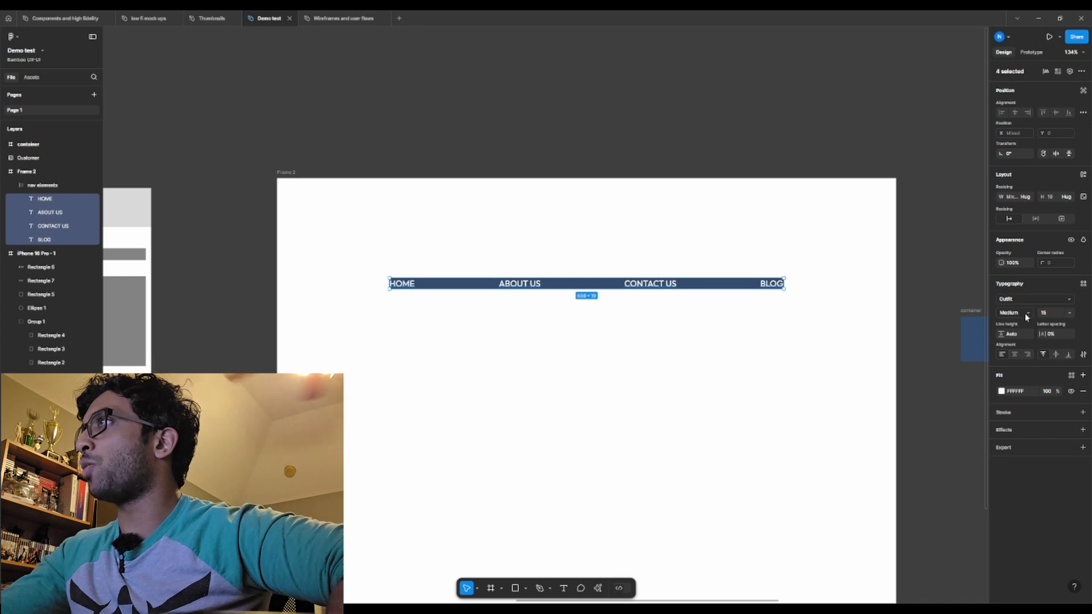
{"action": "left_click", "coordinate": [1027, 317]}
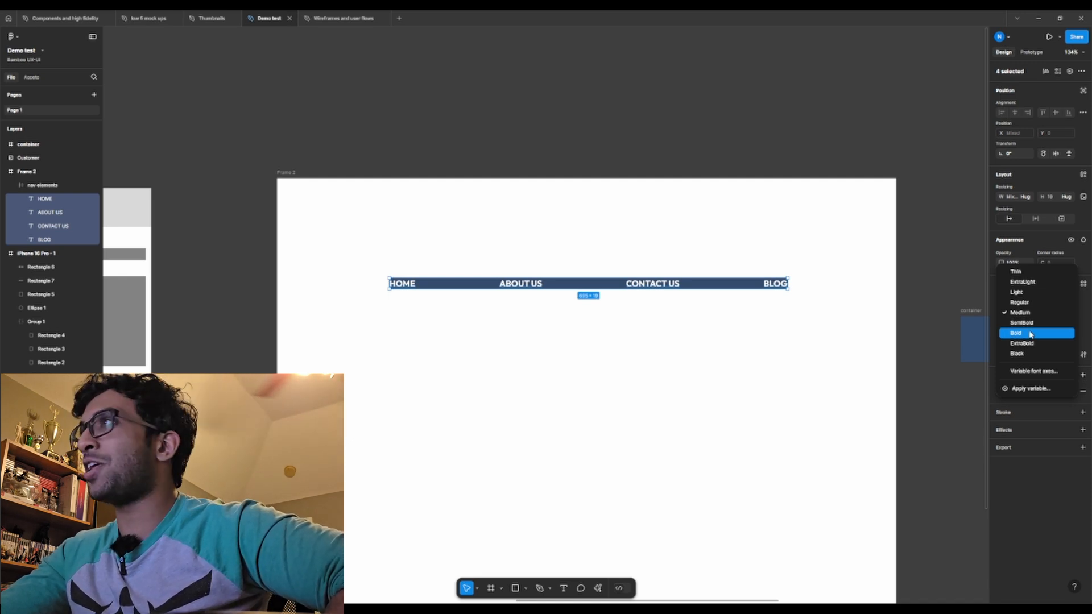
{"action": "left_click", "coordinate": [1027, 315]}
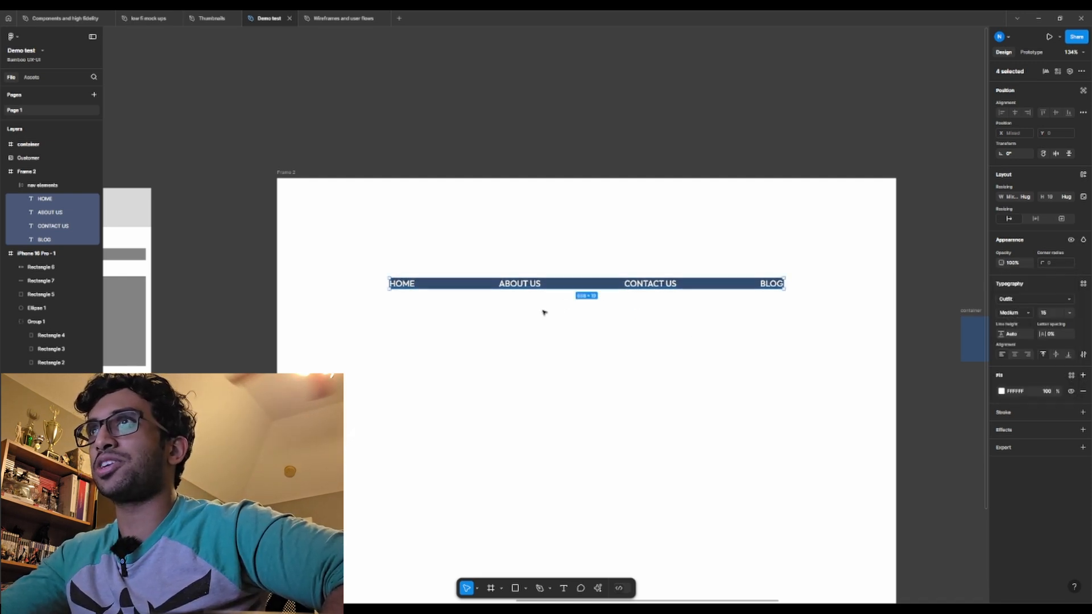
{"action": "left_click", "coordinate": [787, 345]}
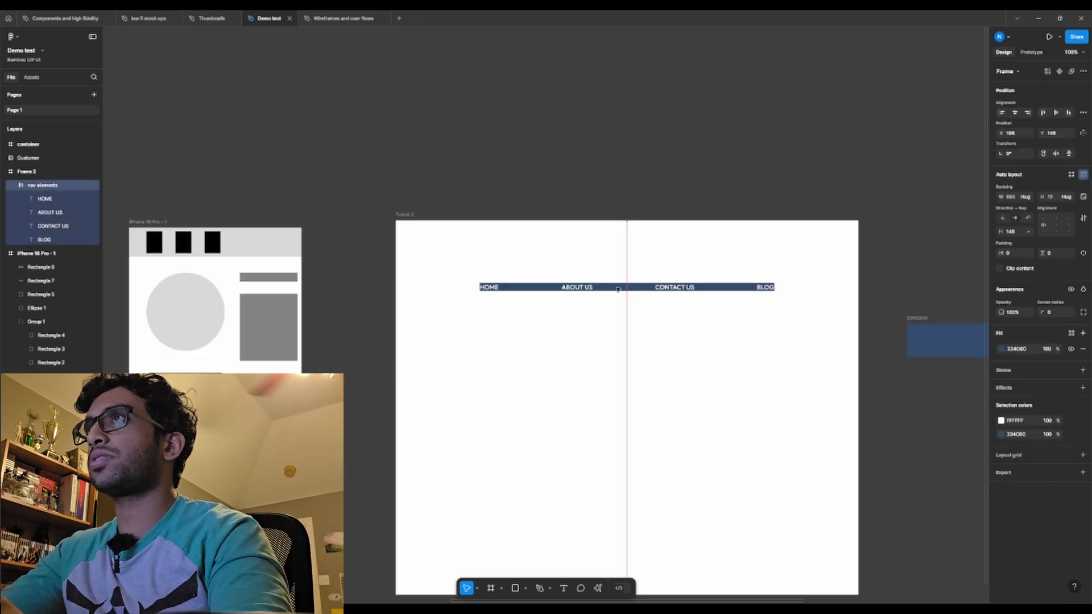
Set the nav elements frame's horizontal padding to 130 and move the frame up to Y 125, horizontally centred in Frame 2.
{"action": "left_click_drag", "start_coordinate": [618, 289], "coordinate": [618, 287]}
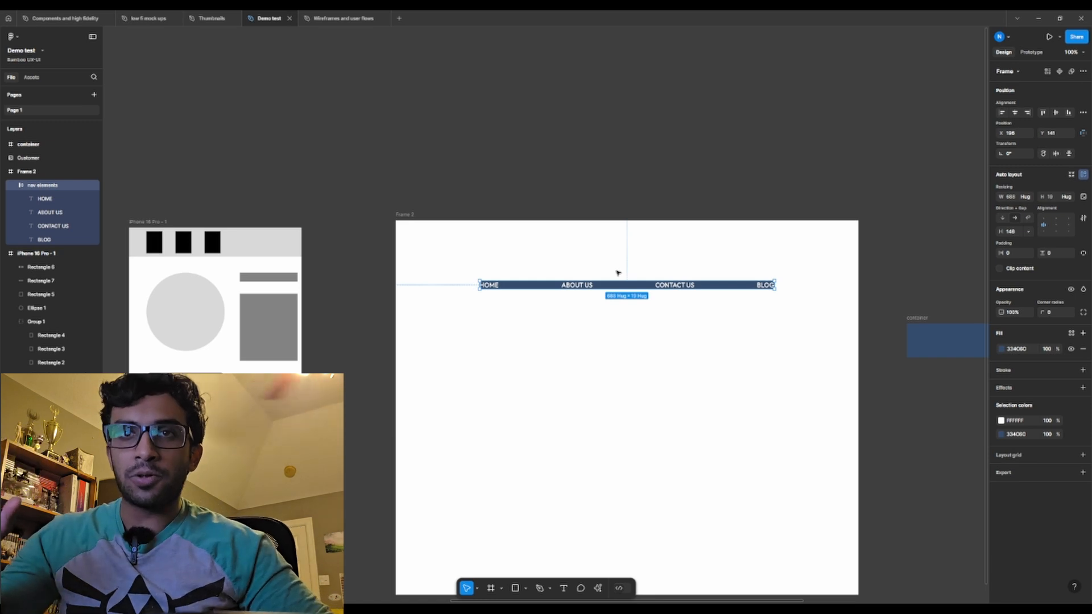
{"action": "scroll", "coordinate": [659, 397], "scroll_direction": "up", "scroll_amount": 5}
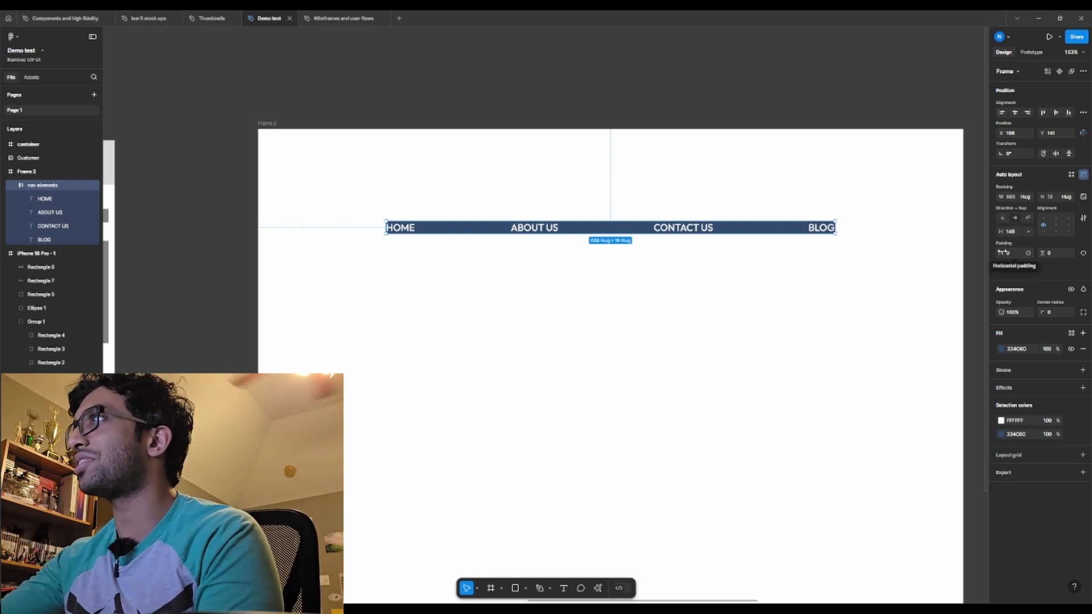
{"action": "left_click_drag", "start_coordinate": [1003, 252], "coordinate": [7, 254]}
{"action": "left_click_drag", "start_coordinate": [650, 227], "coordinate": [577, 217]}
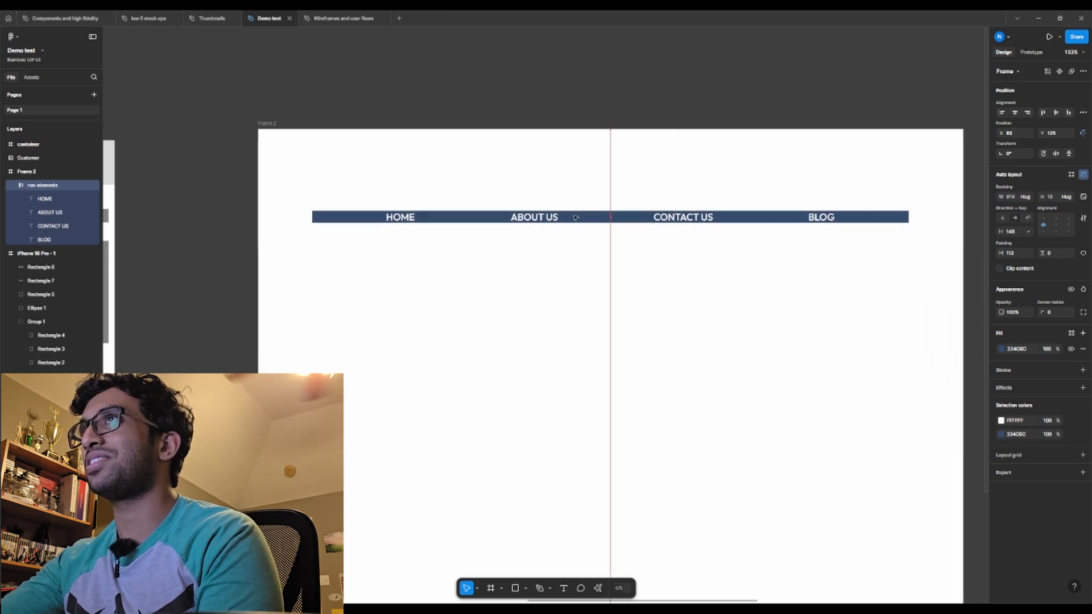
{"action": "left_click_drag", "start_coordinate": [1000, 254], "coordinate": [1014, 258]}
{"action": "left_click_drag", "start_coordinate": [631, 218], "coordinate": [621, 218]}
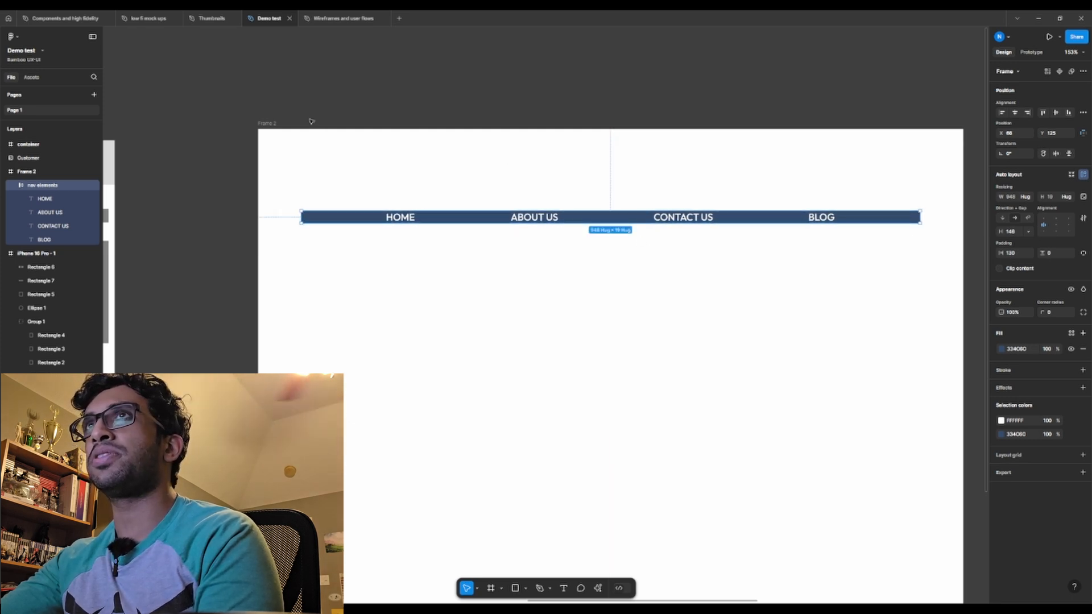
Align the nav elements frame to the top edge of Frame 2.
{"action": "left_click", "coordinate": [268, 123]}
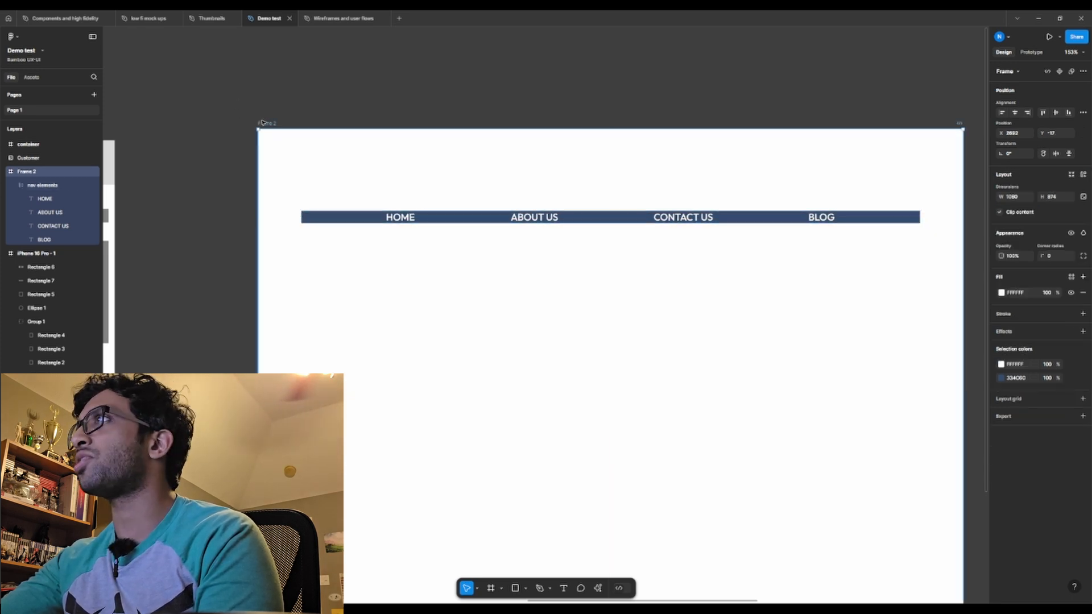
{"action": "left_click", "coordinate": [809, 261]}
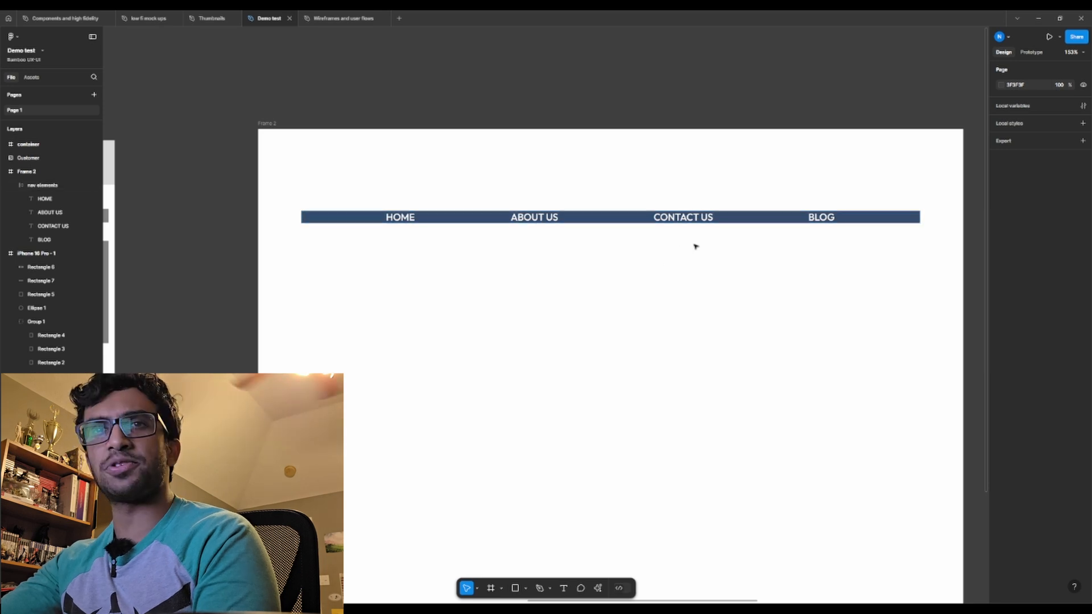
{"action": "left_click", "coordinate": [616, 216]}
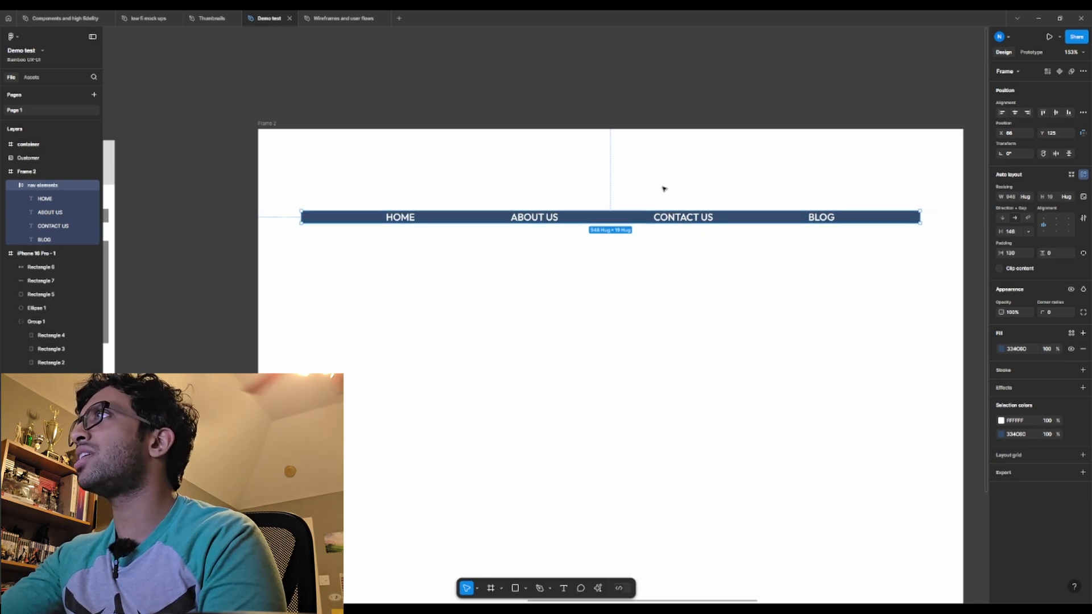
{"action": "left_click", "coordinate": [1044, 112]}
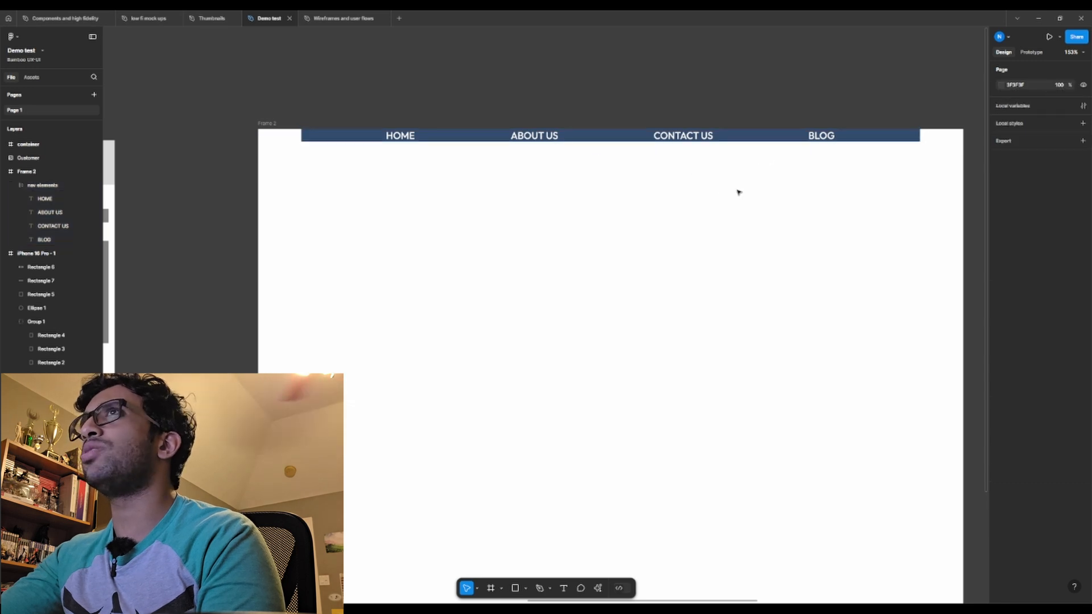
{"action": "scroll", "coordinate": [748, 192], "scroll_direction": "up", "scroll_amount": 3}
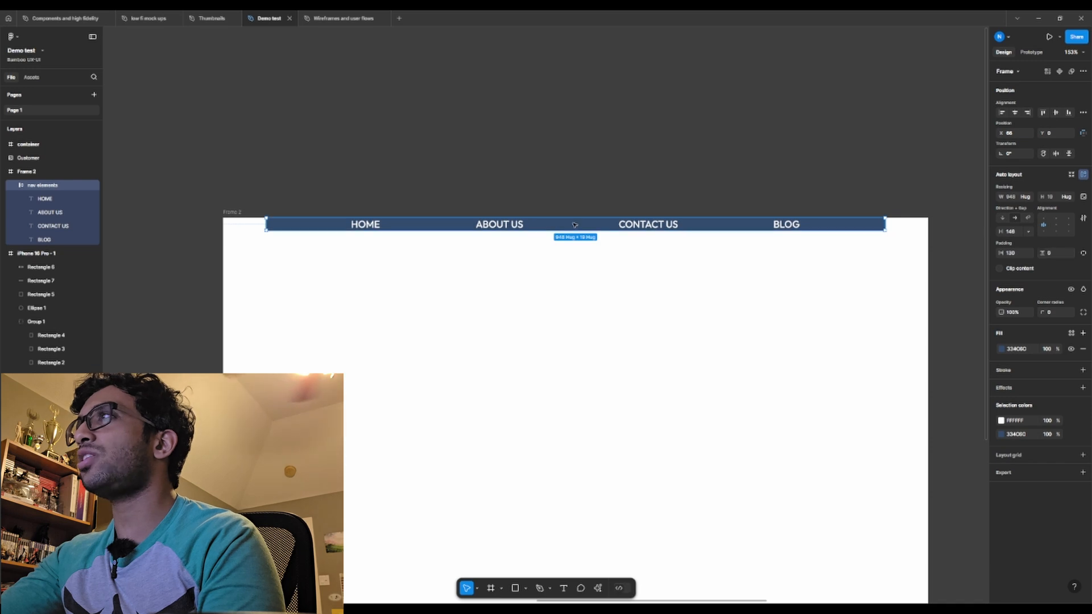
Set the nav elements padding to 140 horizontal and 30 vertical, and its gap to 117 and finally to Auto.
{"action": "left_click_drag", "start_coordinate": [1045, 253], "coordinate": [1068, 250]}
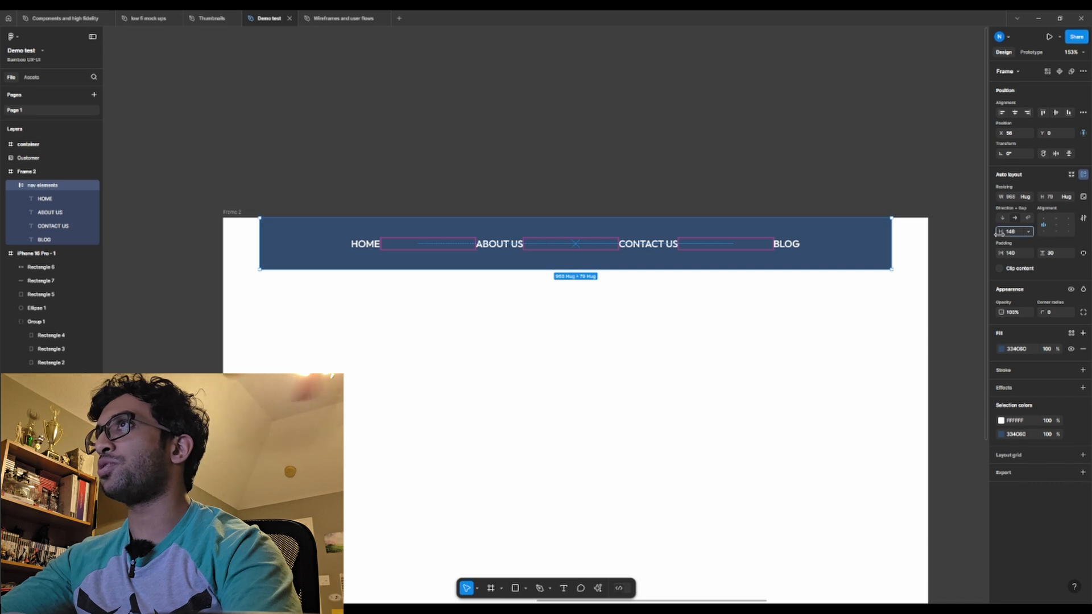
{"action": "left_click_drag", "start_coordinate": [996, 234], "coordinate": [1029, 233]}
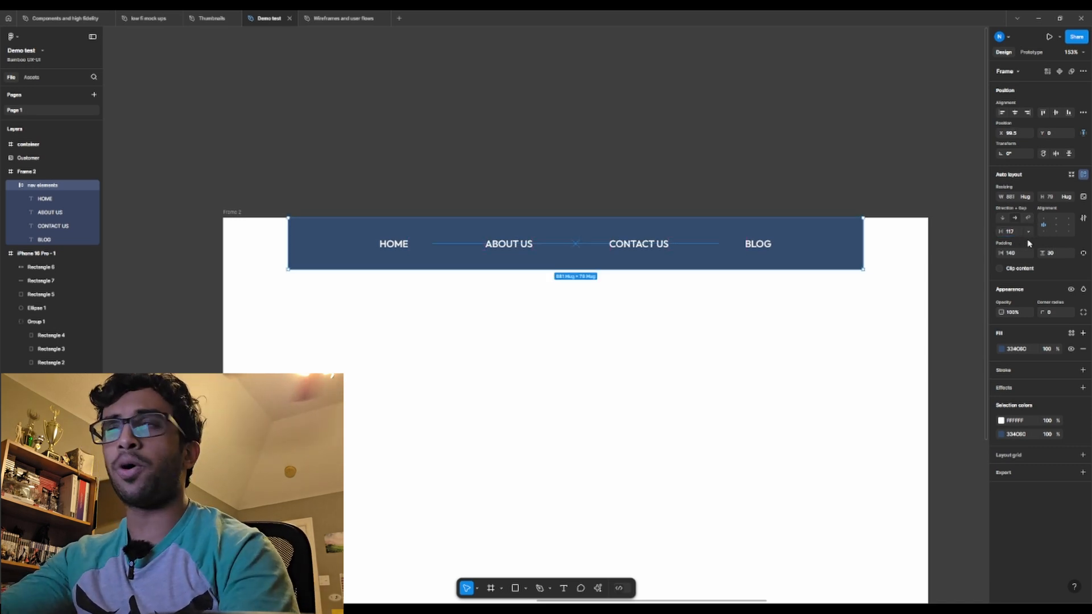
{"action": "left_click", "coordinate": [1029, 233]}
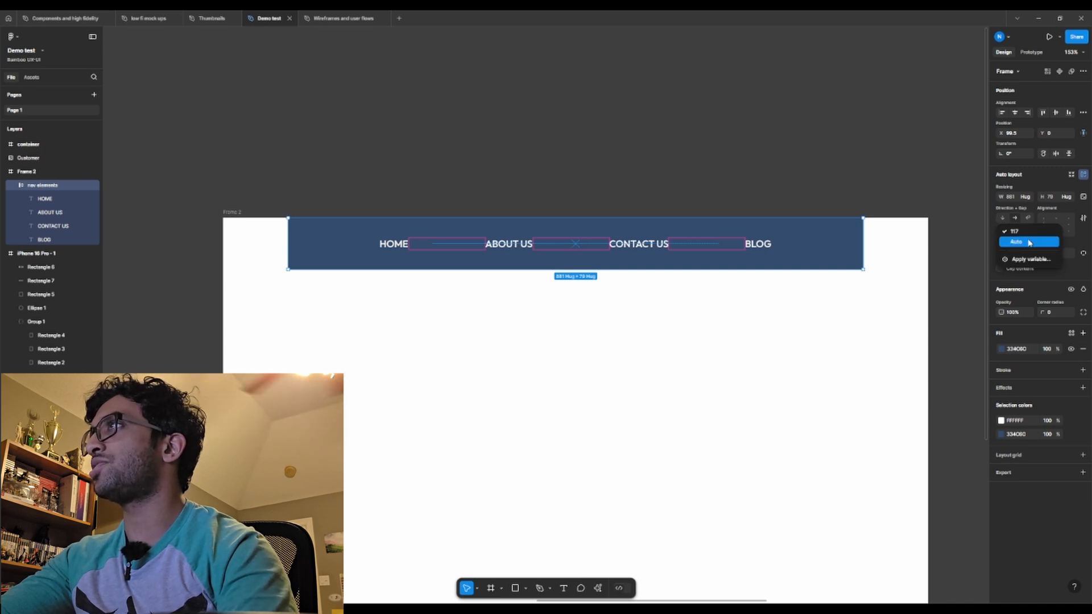
{"action": "left_click", "coordinate": [1029, 243]}
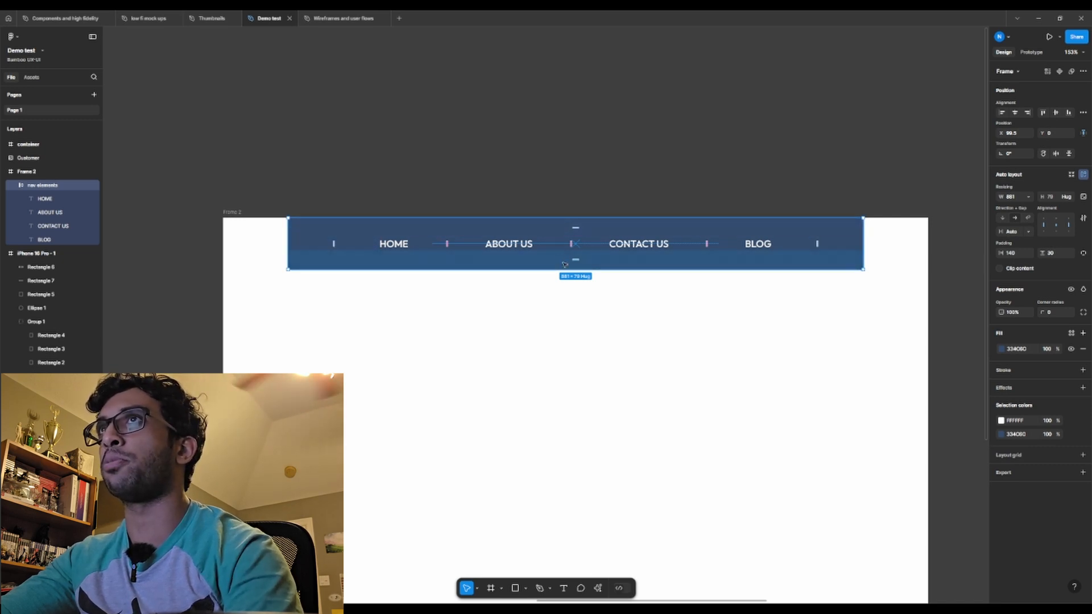
Stretch the nav elements frame to both sides of Frame 2 so that it spans the full width of 1080.
{"action": "left_click_drag", "start_coordinate": [861, 253], "coordinate": [928, 253]}
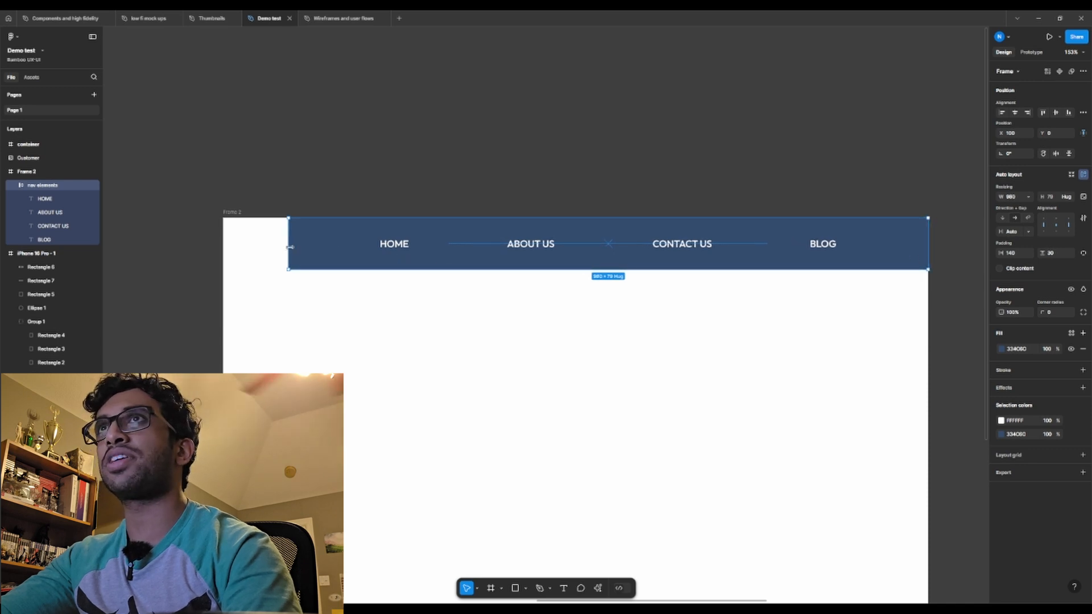
{"action": "left_click_drag", "start_coordinate": [281, 248], "coordinate": [225, 251]}
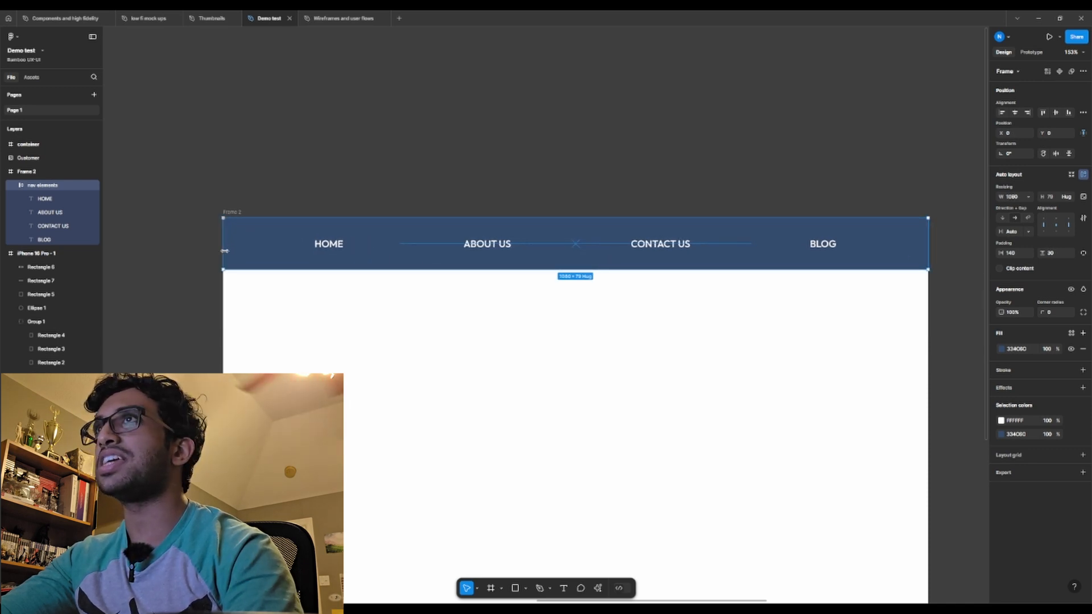
{"action": "left_click", "coordinate": [393, 296]}
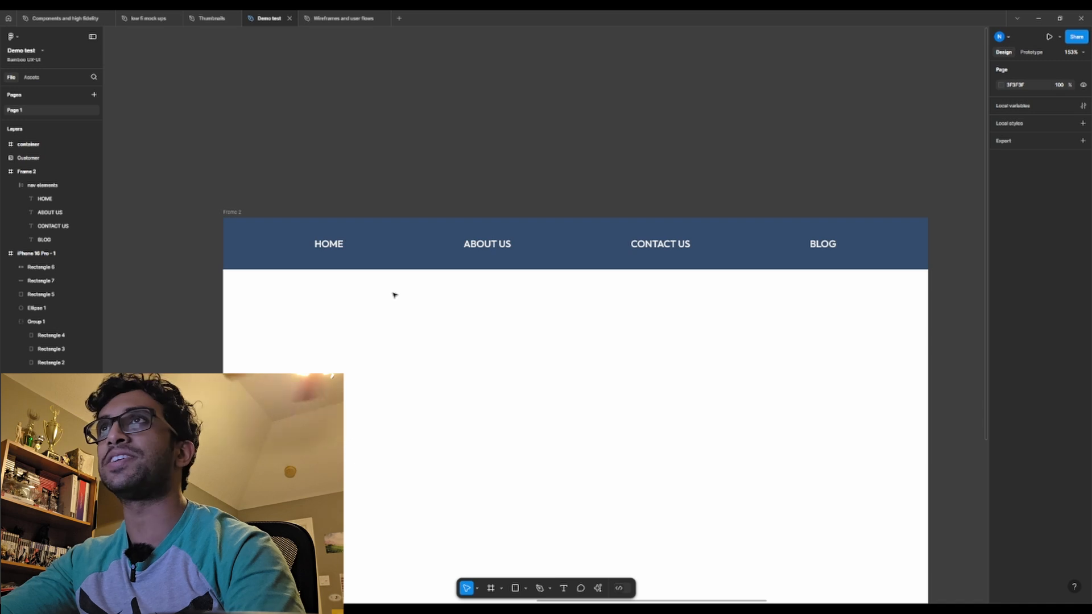
Try a vertical auto layout direction on nav elements with a narrower frame, and undo both changes.
{"action": "left_click", "coordinate": [571, 246]}
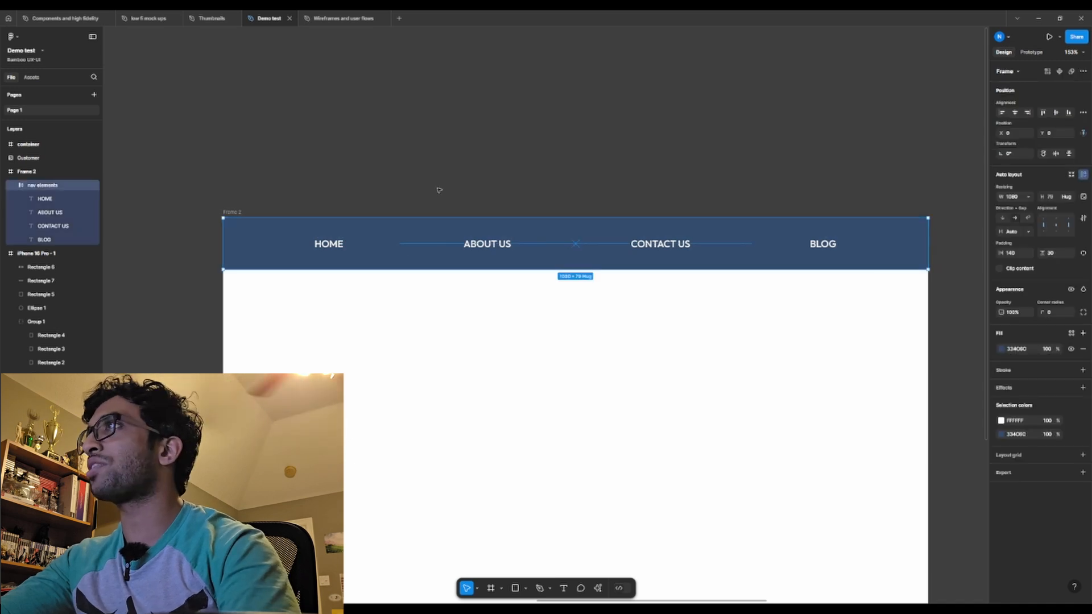
{"action": "left_click", "coordinate": [1003, 219]}
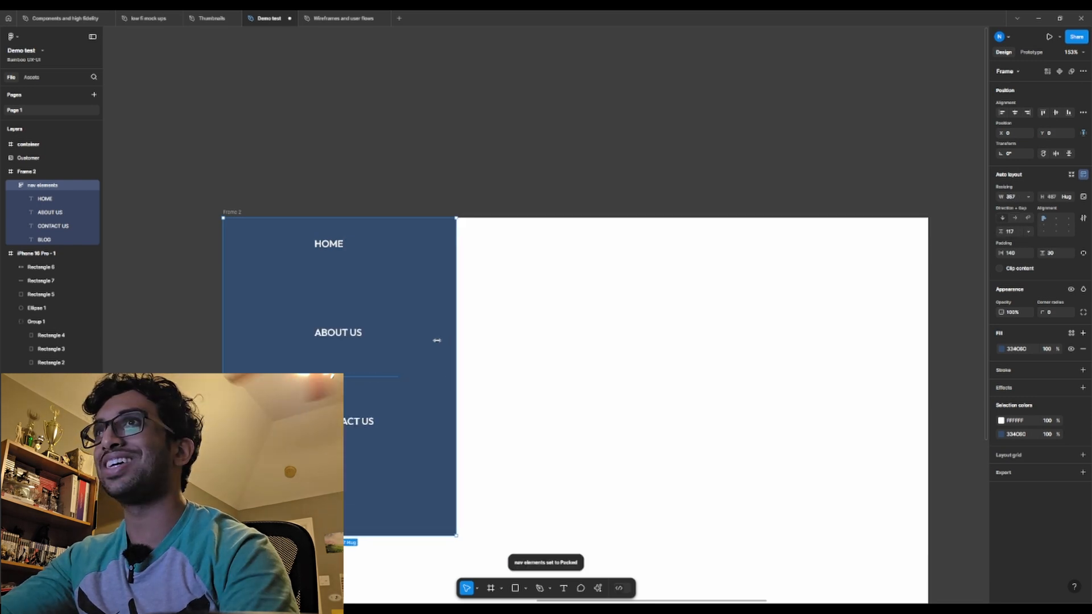
{"action": "left_click_drag", "start_coordinate": [439, 339], "coordinate": [418, 341]}
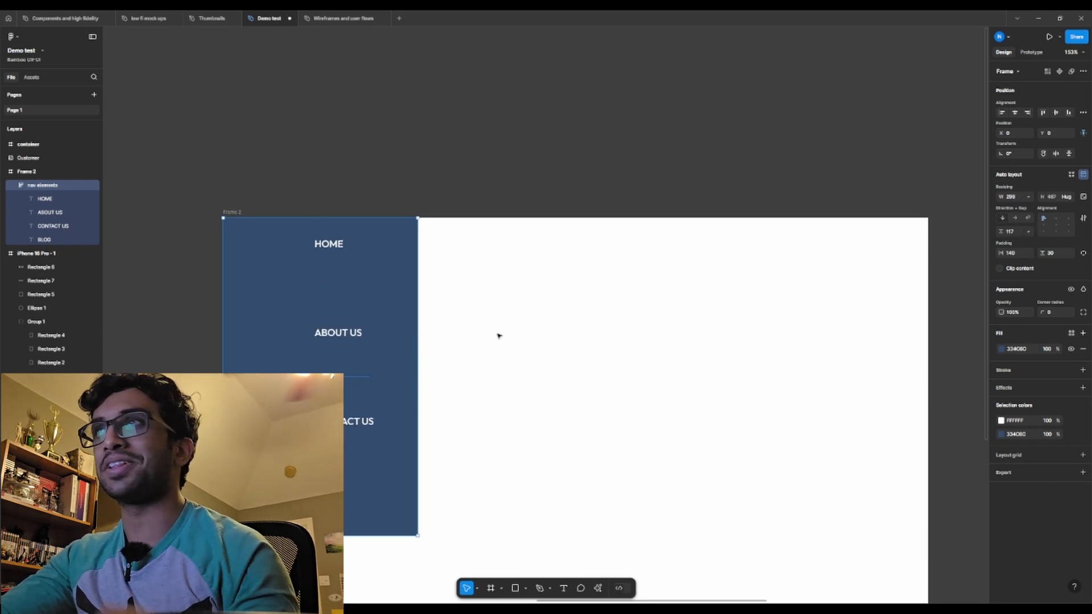
{"action": "key", "text": "ctrl+z"}
{"action": "key", "text": "ctrl+z"}
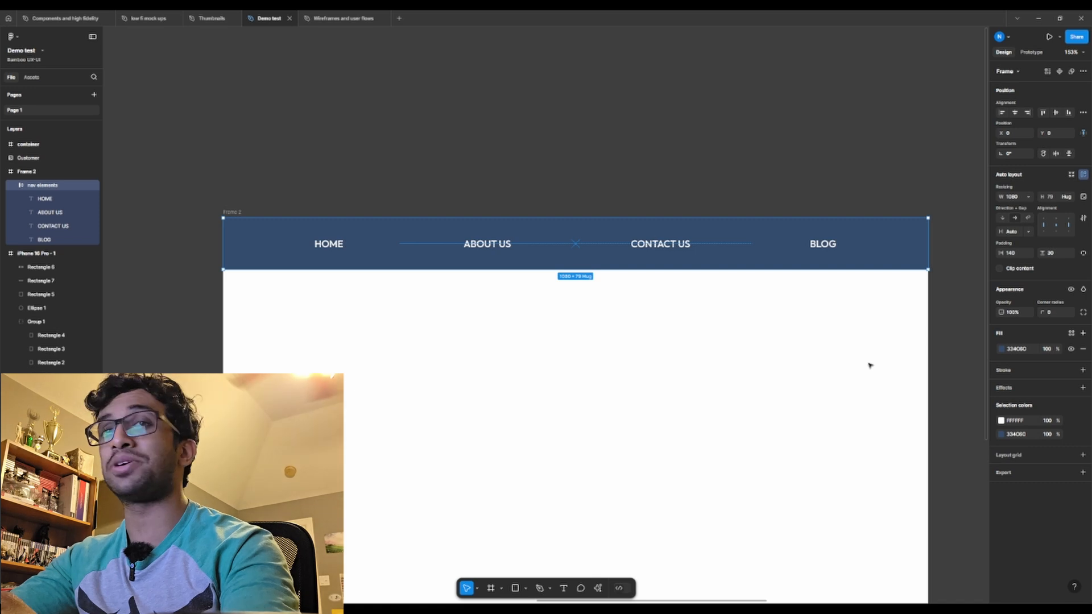
{"action": "left_click", "coordinate": [871, 364]}
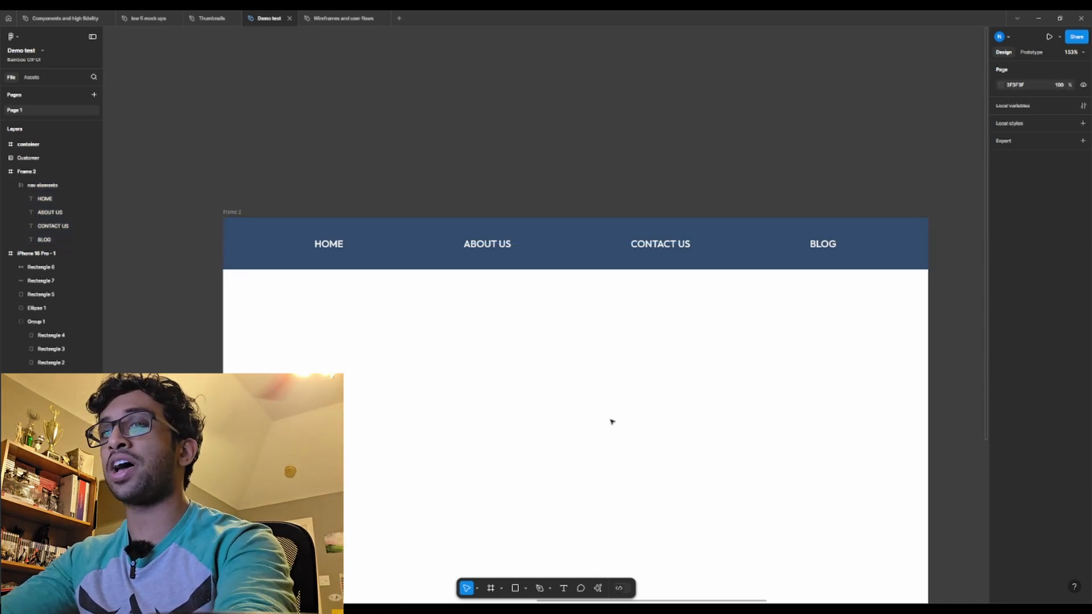
Add a 3RWER text label below the nav bar, duplicate it into a column of four, and wrap them in an auto layout frame.
{"action": "key", "text": "t"}
{"action": "left_click", "coordinate": [641, 394]}
{"action": "type", "text": "3RWER"}
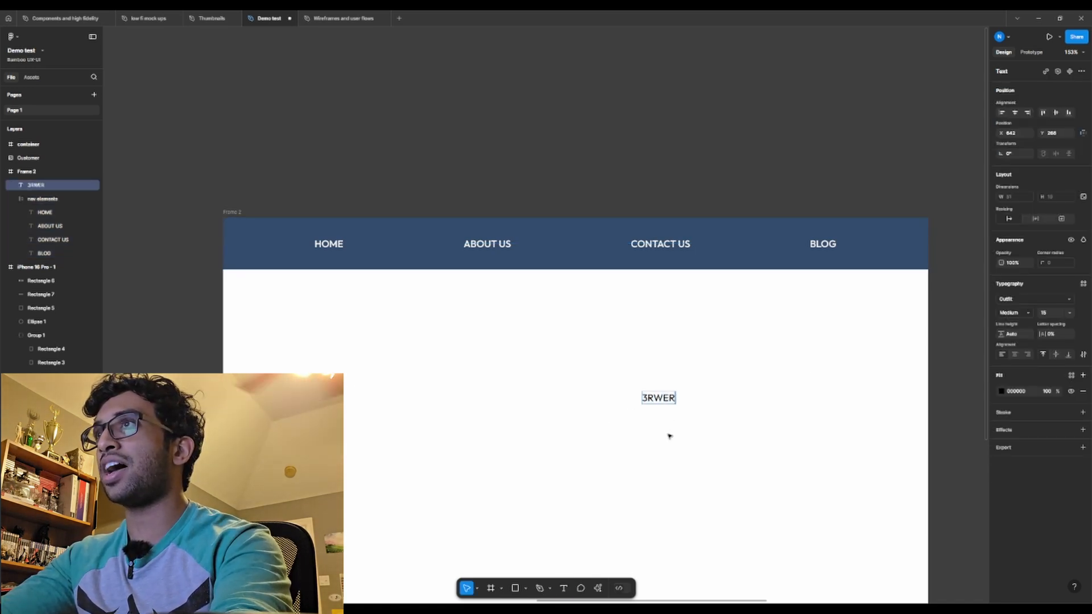
{"action": "key", "text": "Escape"}
{"action": "left_click_drag", "start_coordinate": [661, 400], "coordinate": [665, 478], "text": "alt"}
{"action": "left_click", "coordinate": [731, 392]}
{"action": "left_click_drag", "start_coordinate": [725, 381], "coordinate": [642, 541]}
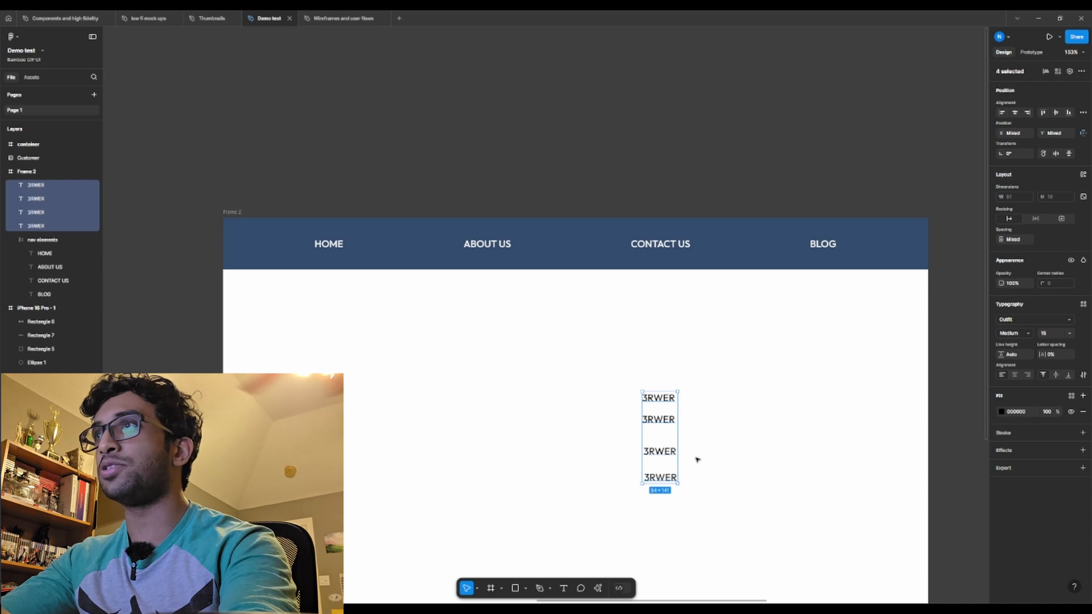
{"action": "key", "text": "shift+a"}
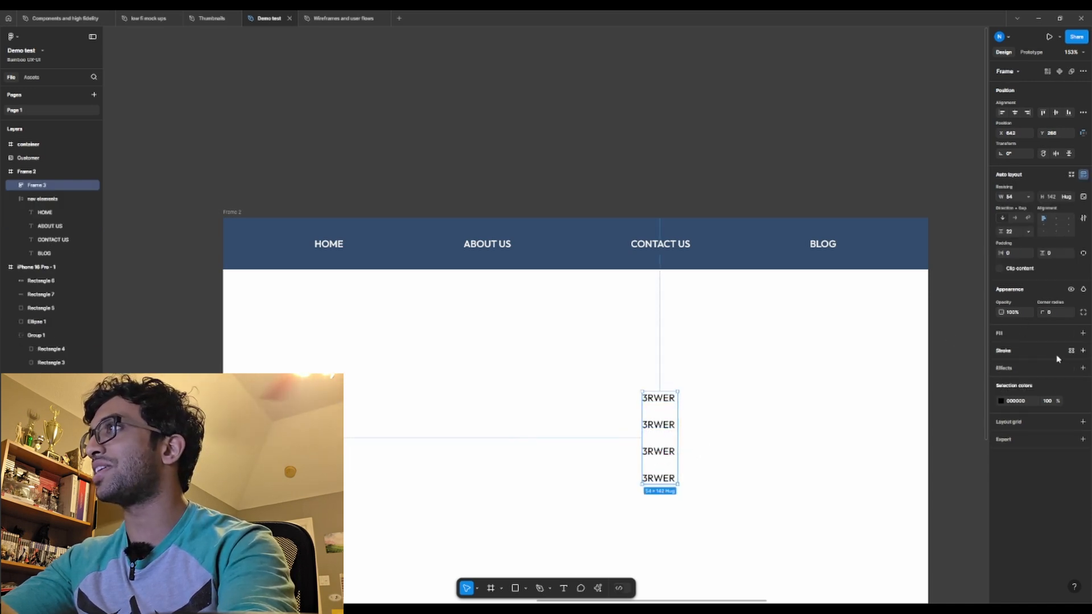
Give the 3RWER auto layout frame a white fill and recolour its labels with the page's dark blue.
{"action": "left_click", "coordinate": [1082, 333]}
{"action": "left_click", "coordinate": [1001, 420]}
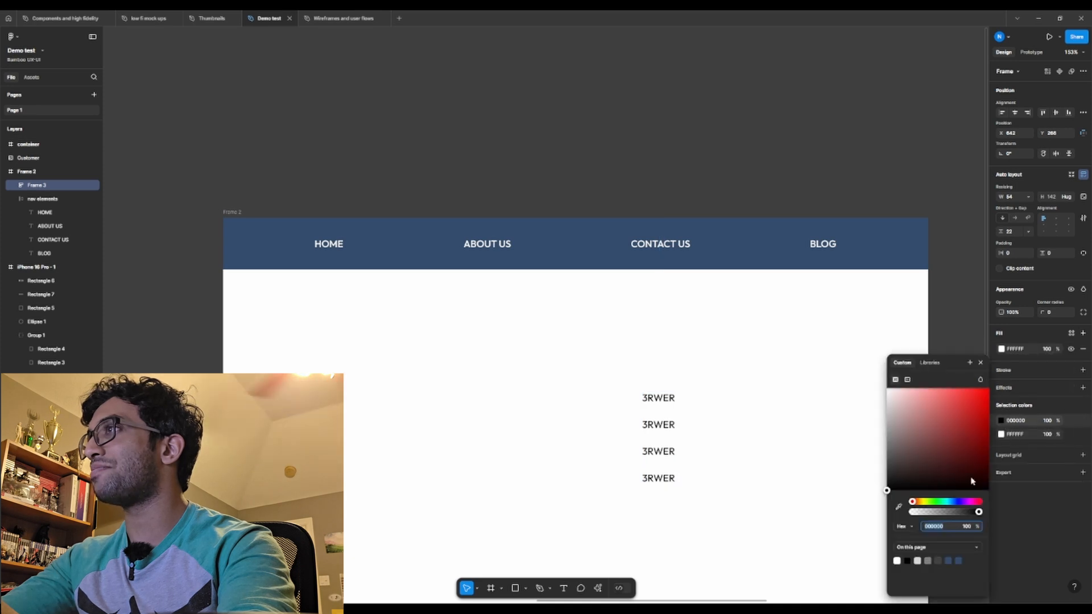
{"action": "left_click", "coordinate": [952, 561]}
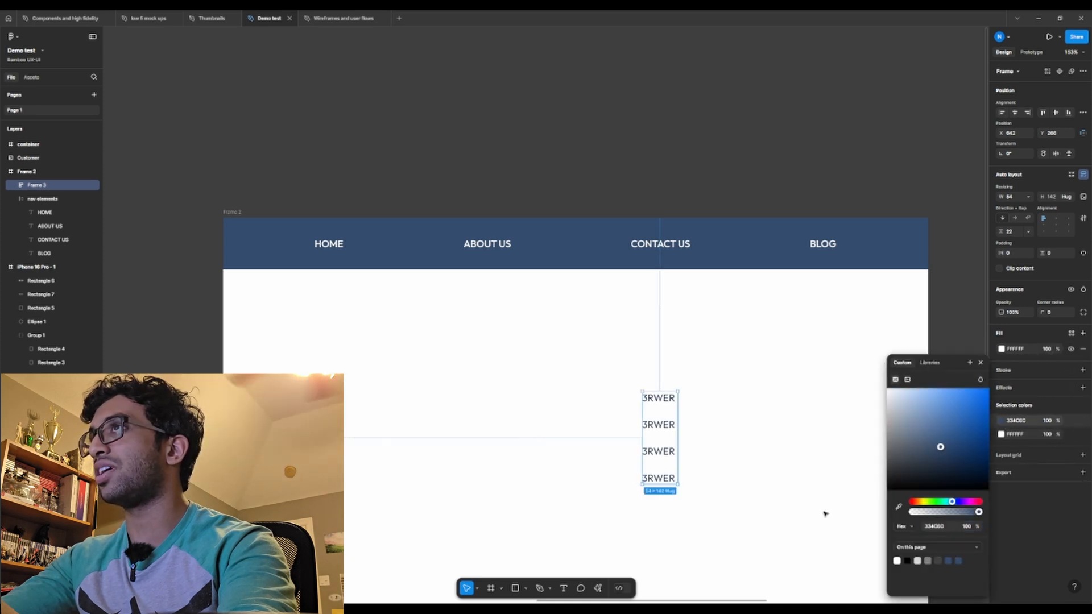
{"action": "left_click", "coordinate": [796, 502]}
{"action": "left_click", "coordinate": [656, 459]}
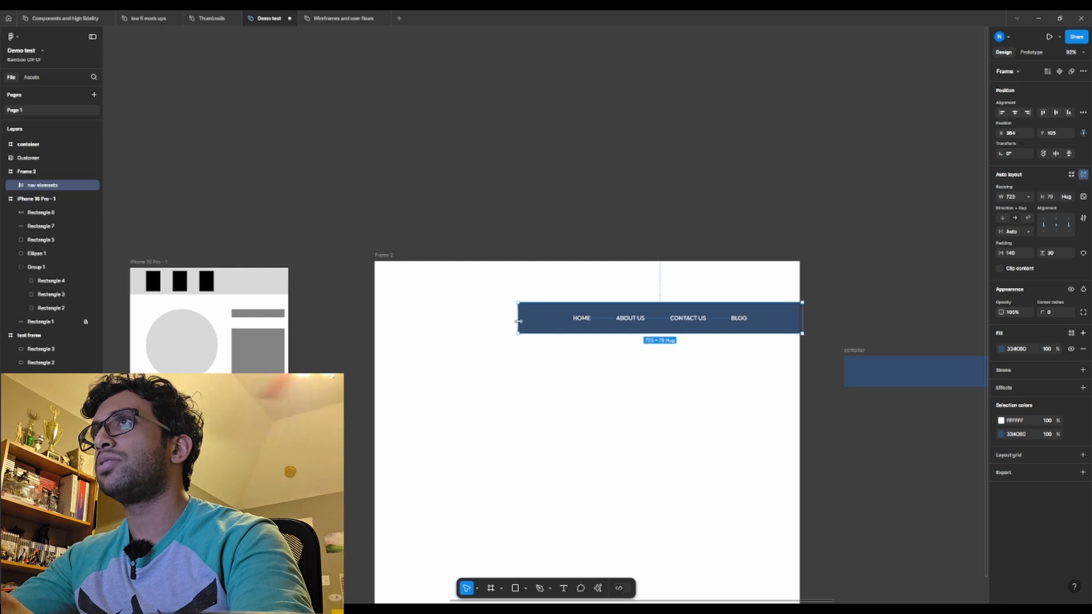
Centre the nav elements frame in Frame 2 at Y 171 with a width of about 712, and place the Customer icon beside its BLOG end.
{"action": "left_click_drag", "start_coordinate": [632, 330], "coordinate": [557, 357]}
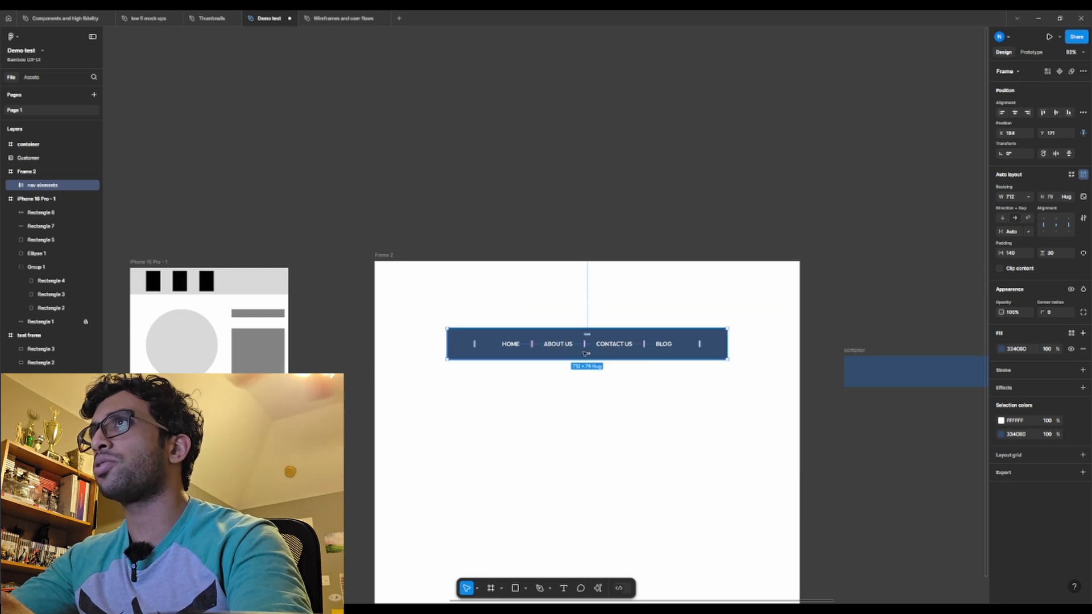
{"action": "left_click", "coordinate": [714, 385]}
{"action": "scroll", "coordinate": [402, 341], "scroll_direction": "right", "scroll_amount": 8}
{"action": "scroll", "coordinate": [668, 373], "scroll_direction": "down", "scroll_amount": 1}
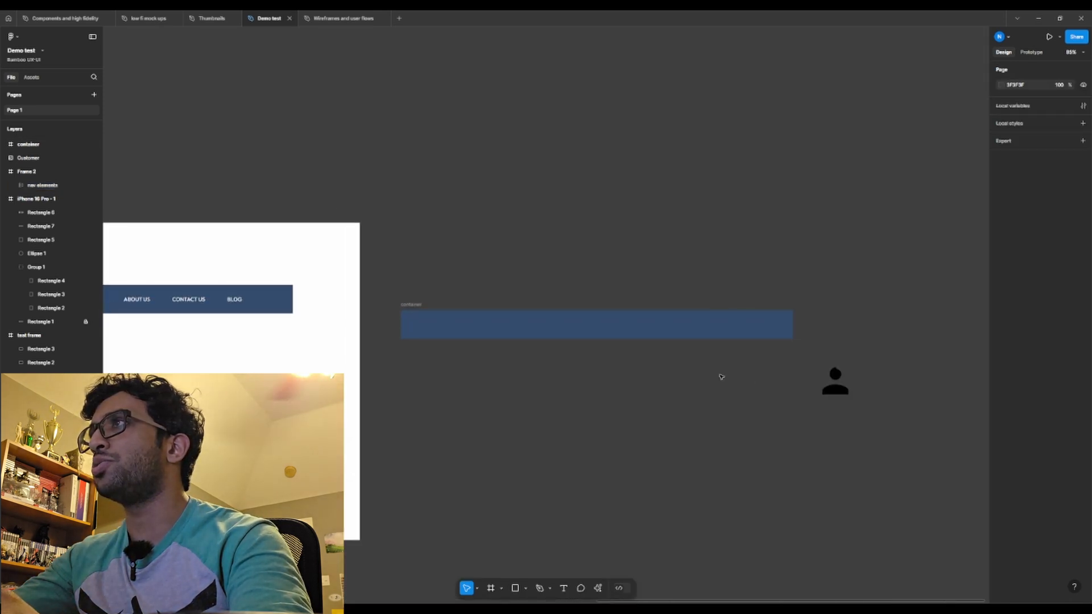
{"action": "left_click_drag", "start_coordinate": [845, 393], "coordinate": [334, 310]}
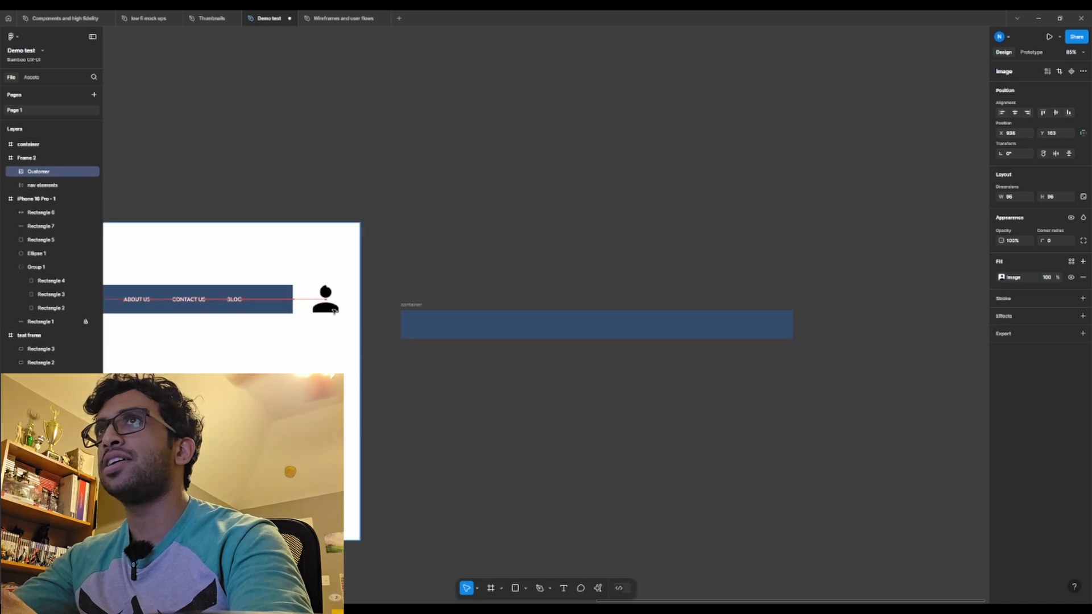
{"action": "left_click", "coordinate": [312, 335]}
{"action": "scroll", "coordinate": [313, 334], "scroll_direction": "left", "scroll_amount": 6}
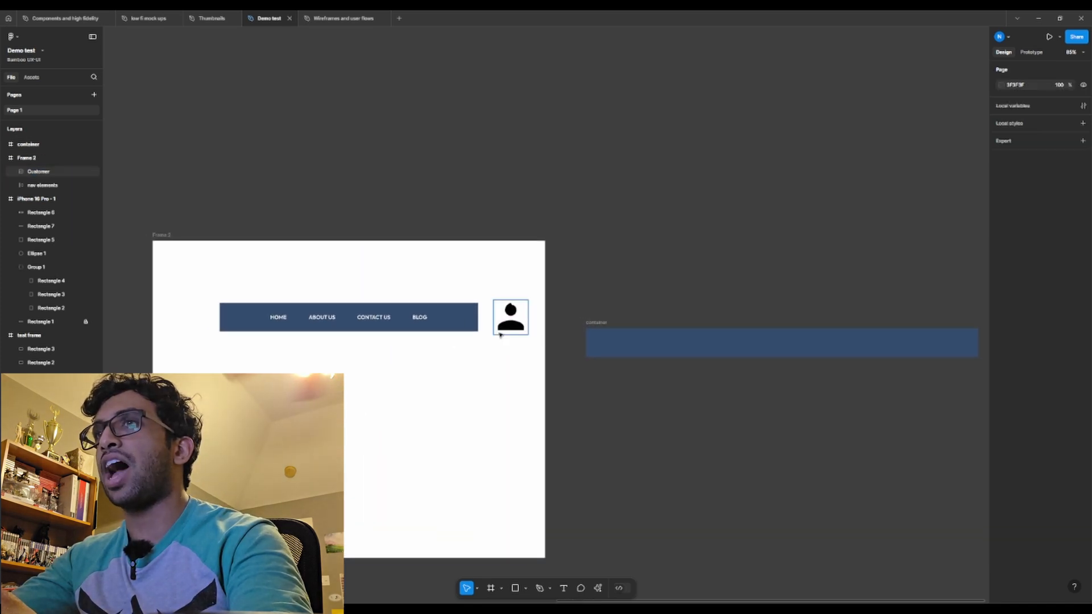
{"action": "scroll", "coordinate": [495, 364], "scroll_direction": "left", "scroll_amount": 3}
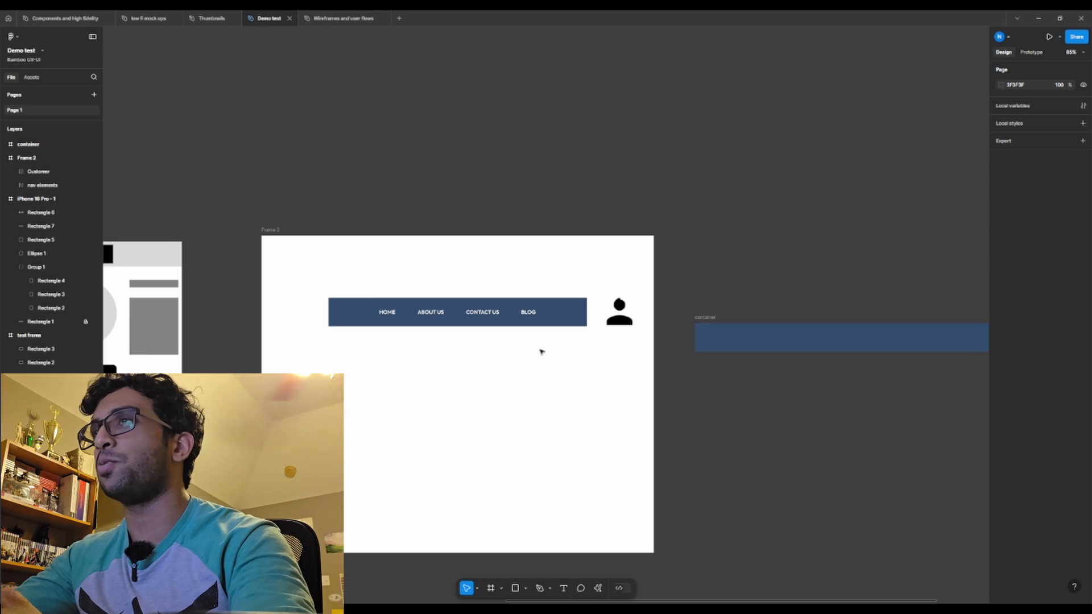
Paste the screenshot face image into Frame 2 beside the HOME end of nav elements, and select the nav elements frame.
{"action": "scroll", "coordinate": [443, 367], "scroll_direction": "up", "scroll_amount": 3}
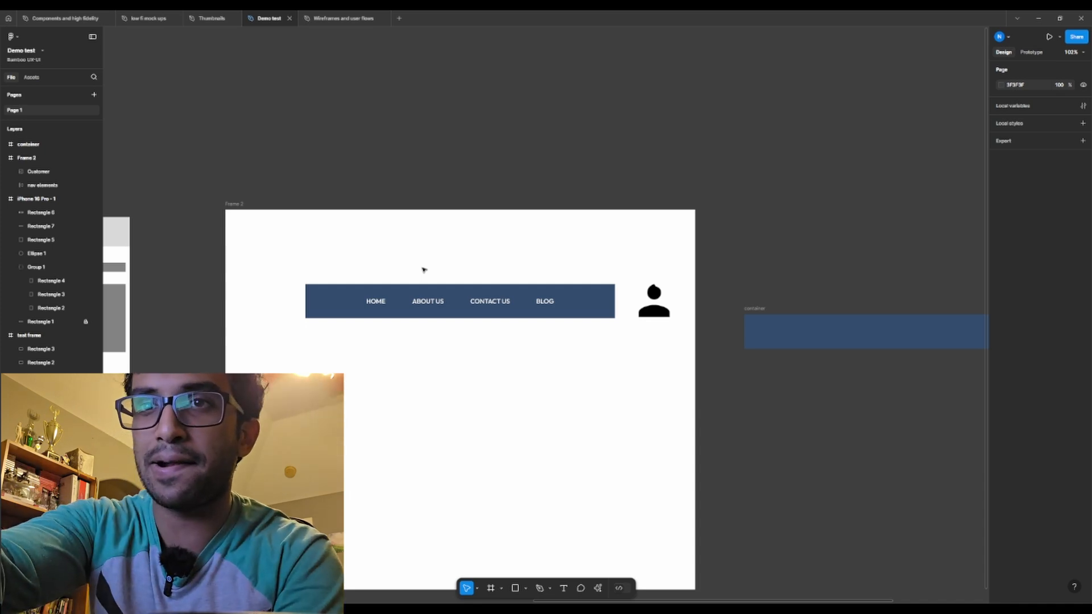
{"action": "key", "text": "ctrl+v"}
{"action": "left_click_drag", "start_coordinate": [420, 367], "coordinate": [274, 301]}
{"action": "left_click", "coordinate": [548, 421]}
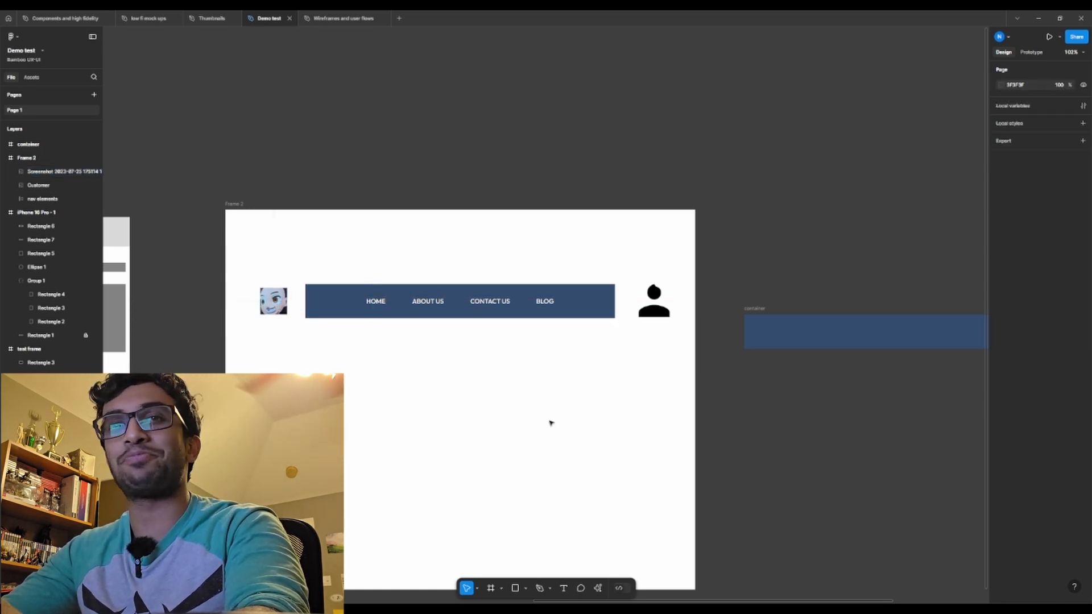
{"action": "left_click", "coordinate": [337, 316]}
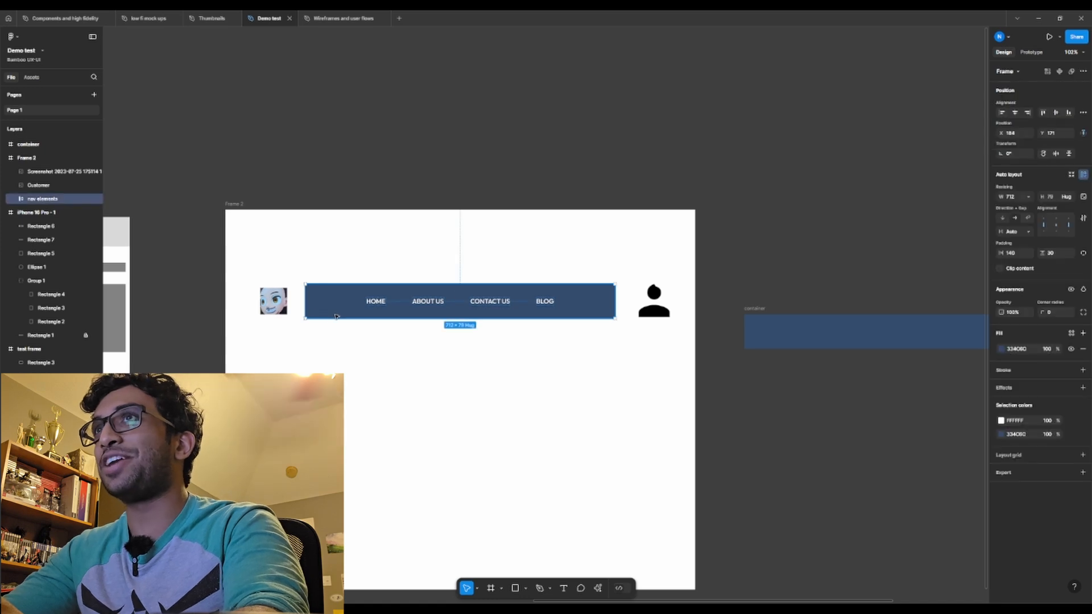
Set the nav elements frame's horizontal and vertical padding to 0 at Y 211, and strip its blue fill, leaving black labels.
{"action": "mouse_move", "coordinate": [462, 292]}
{"action": "left_mouse_down"}
{"action": "mouse_move", "coordinate": [460, 306]}
{"action": "mouse_move", "coordinate": [461, 285]}
{"action": "left_mouse_up"}
{"action": "left_click", "coordinate": [461, 298]}
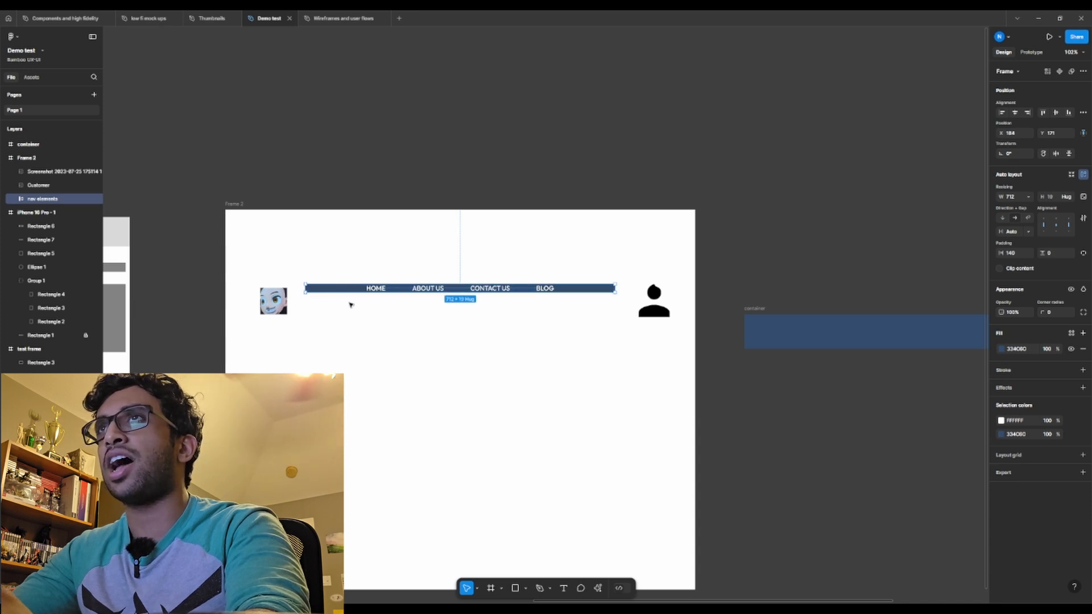
{"action": "scroll", "coordinate": [350, 299], "scroll_direction": "up", "scroll_amount": 3}
{"action": "left_click_drag", "start_coordinate": [352, 298], "coordinate": [355, 309]}
{"action": "left_click_drag", "start_coordinate": [999, 254], "coordinate": [1006, 254]}
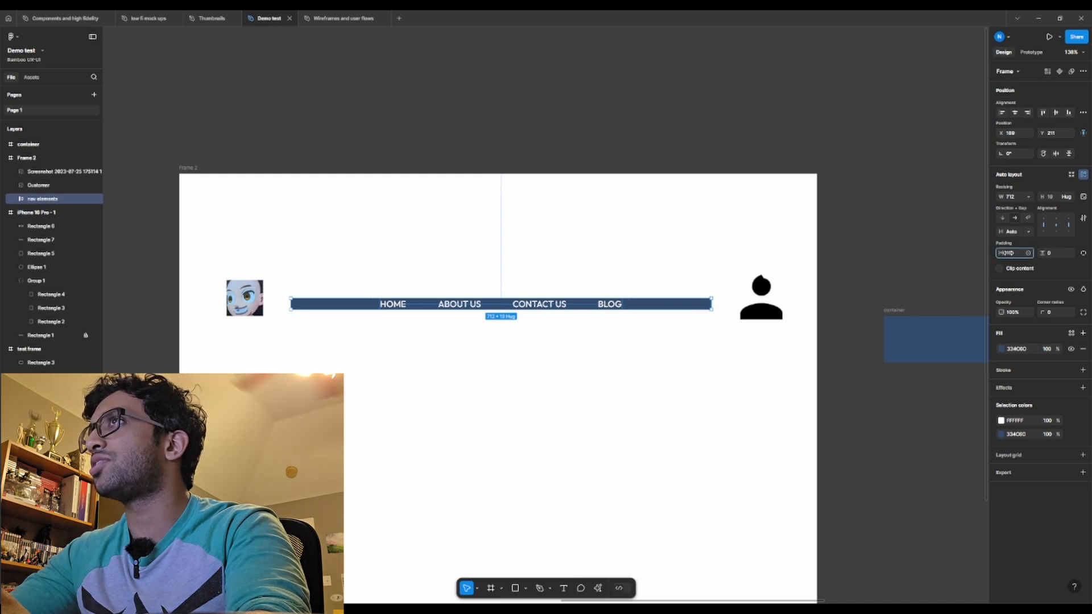
{"action": "left_click", "coordinate": [488, 307]}
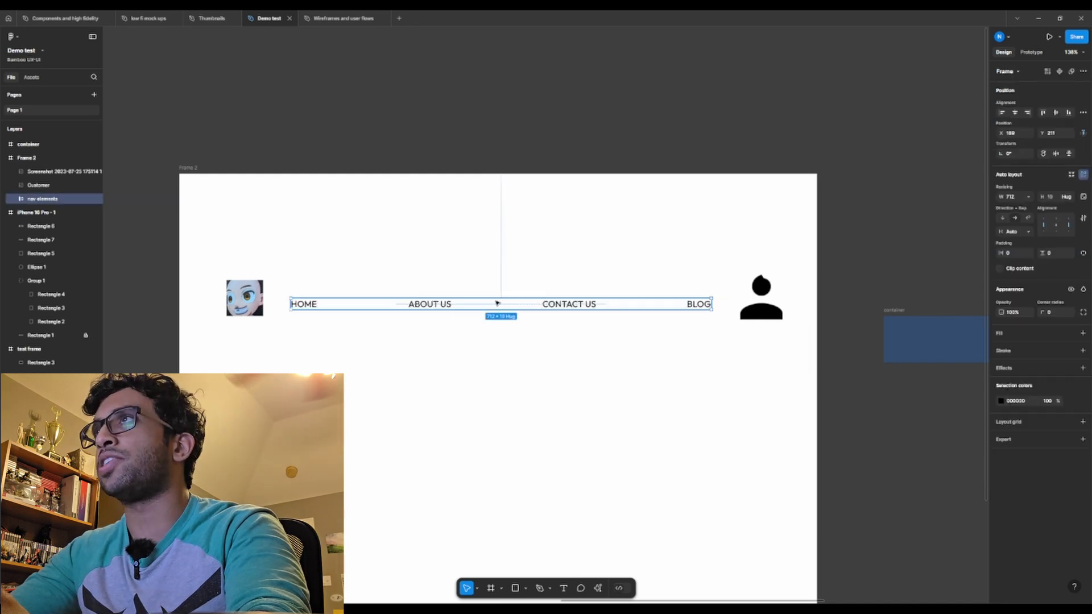
Move the nav elements frame up to Y 201 so its labels line up with the face image and Customer icon.
{"action": "left_click", "coordinate": [762, 297]}
{"action": "left_click", "coordinate": [245, 298]}
{"action": "left_click", "coordinate": [376, 375]}
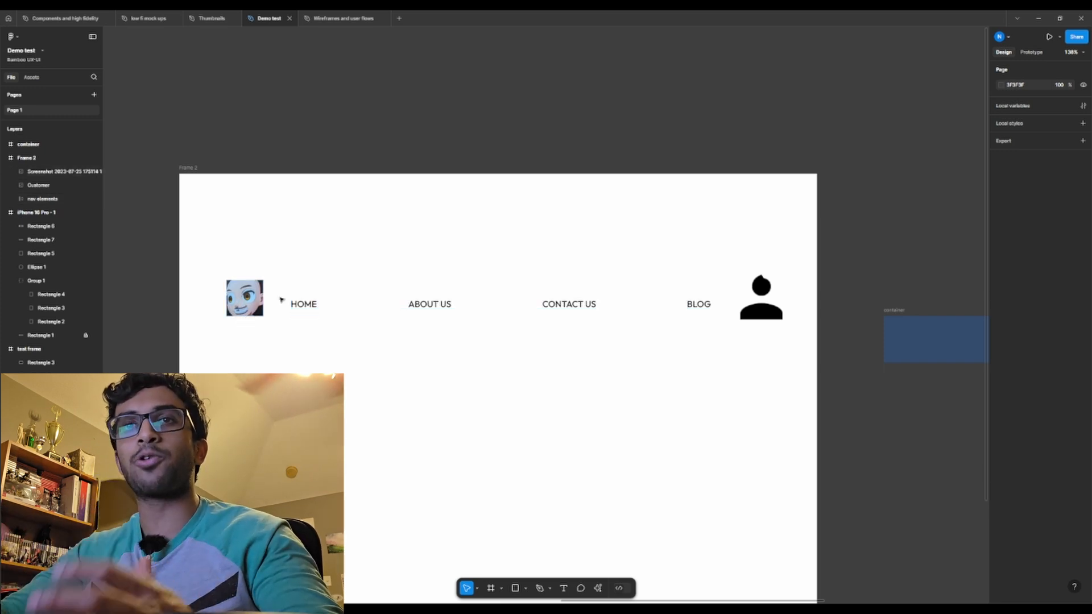
{"action": "left_click", "coordinate": [378, 302]}
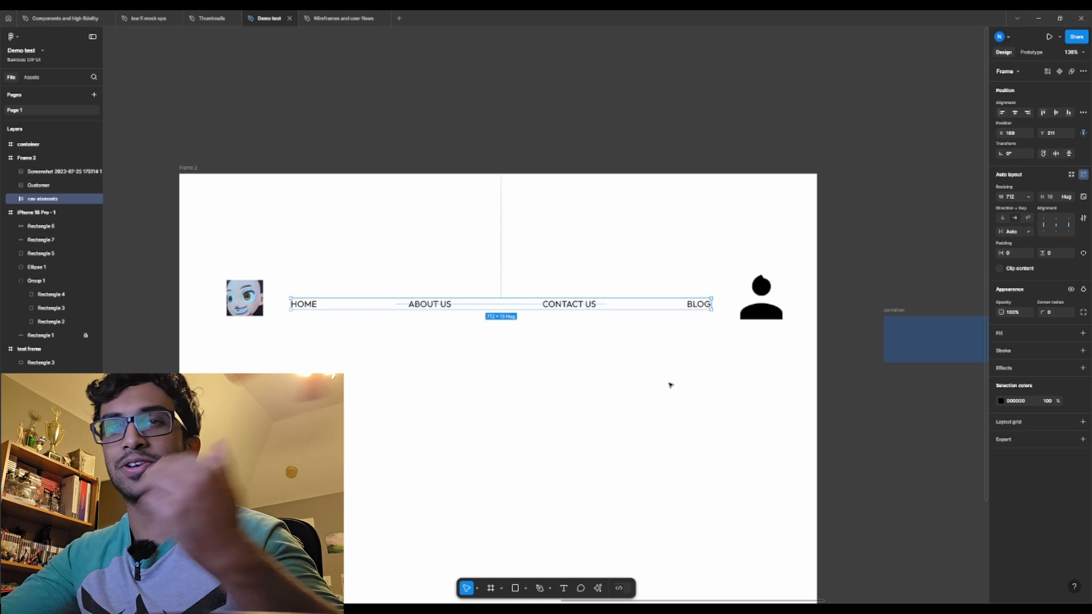
{"action": "left_click", "coordinate": [400, 395]}
{"action": "left_click", "coordinate": [292, 306]}
{"action": "mouse_move", "coordinate": [305, 307]}
{"action": "left_mouse_down"}
{"action": "mouse_move", "coordinate": [324, 251]}
{"action": "mouse_move", "coordinate": [324, 302]}
{"action": "left_mouse_up"}
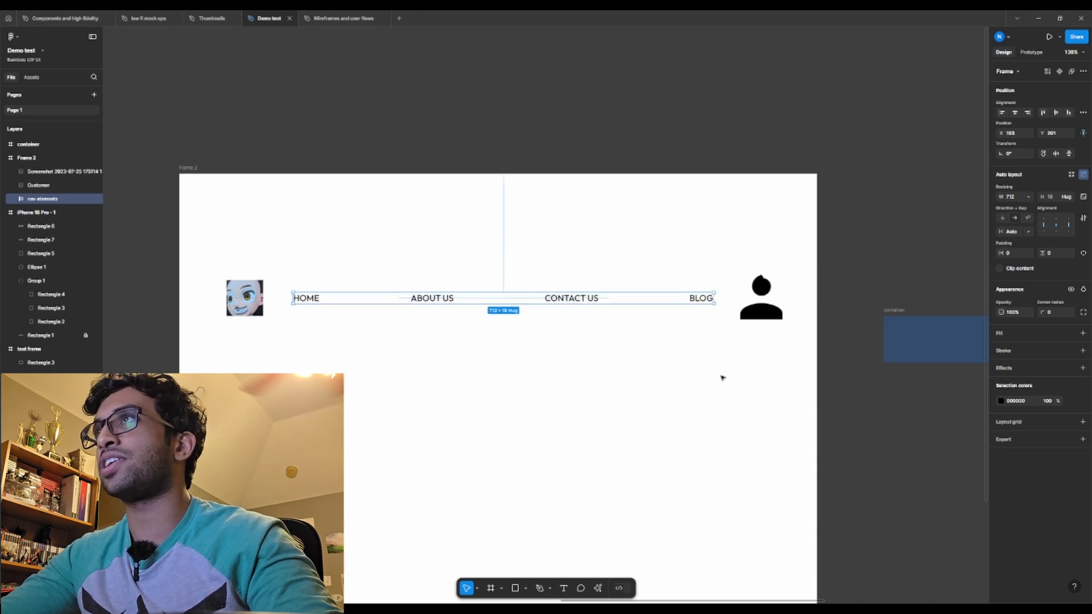
Shrink the Customer icon and the face image to about 45 × 45 and align both with the nav labels at Y 188.
{"action": "left_click", "coordinate": [770, 311]}
{"action": "left_click_drag", "start_coordinate": [792, 328], "coordinate": [261, 363]}
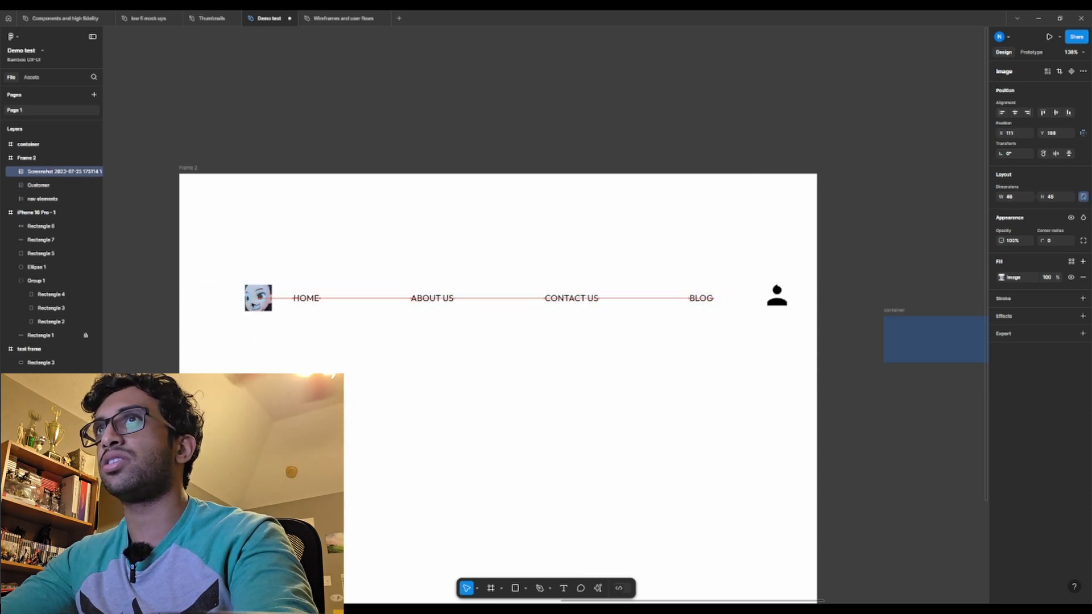
{"action": "left_click_drag", "start_coordinate": [259, 299], "coordinate": [258, 300]}
{"action": "left_click_drag", "start_coordinate": [776, 308], "coordinate": [772, 310]}
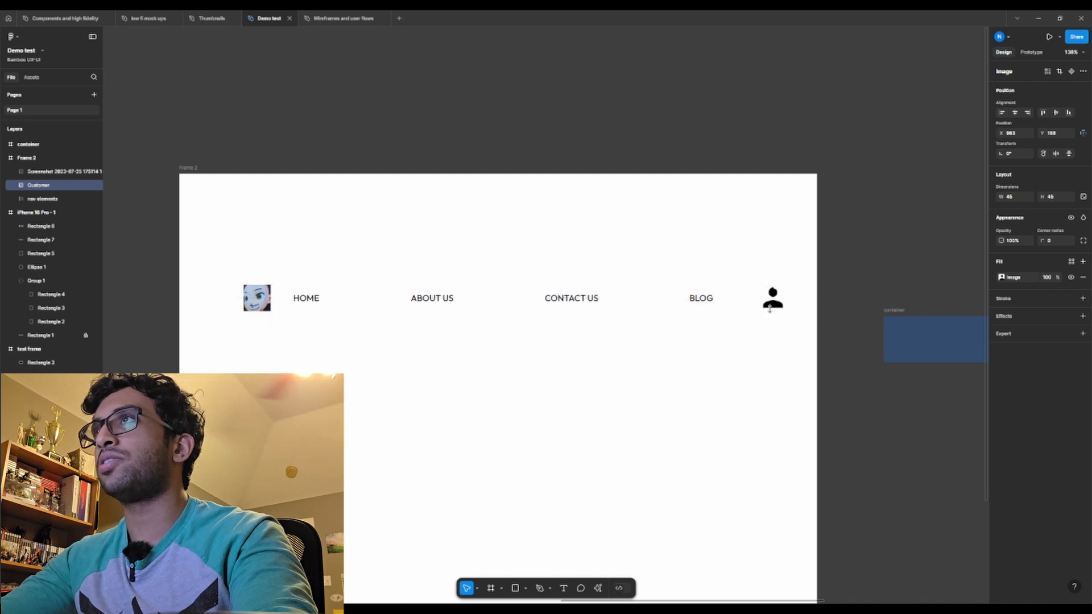
Wrap the face image, nav elements and Customer icon in an auto layout frame named "full nav bar".
{"action": "left_click", "coordinate": [237, 302]}
{"action": "left_click_drag", "start_coordinate": [212, 254], "coordinate": [779, 341]}
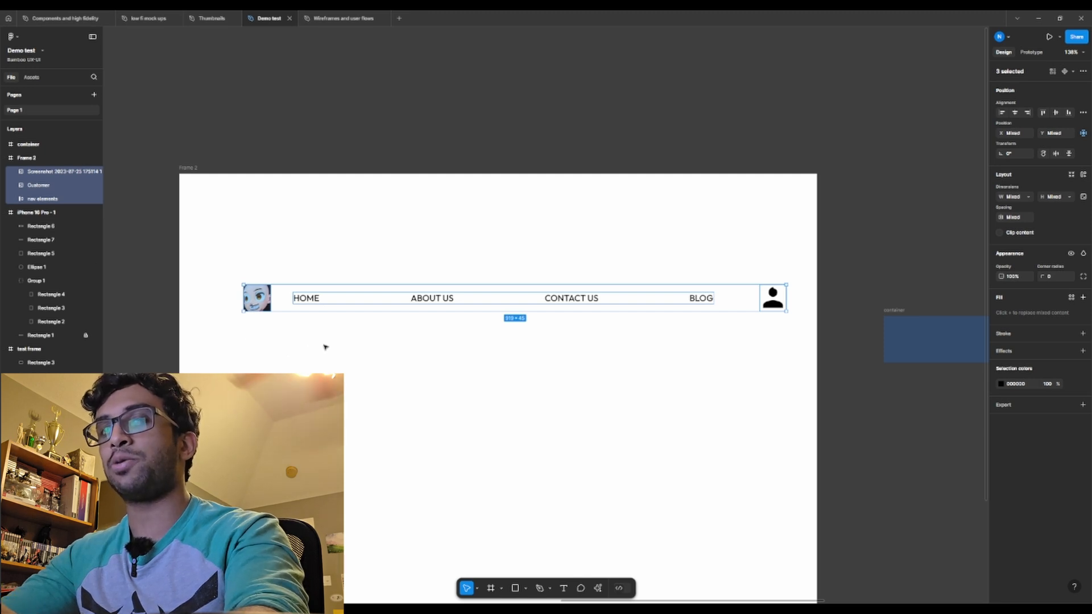
{"action": "key", "text": "shift+a"}
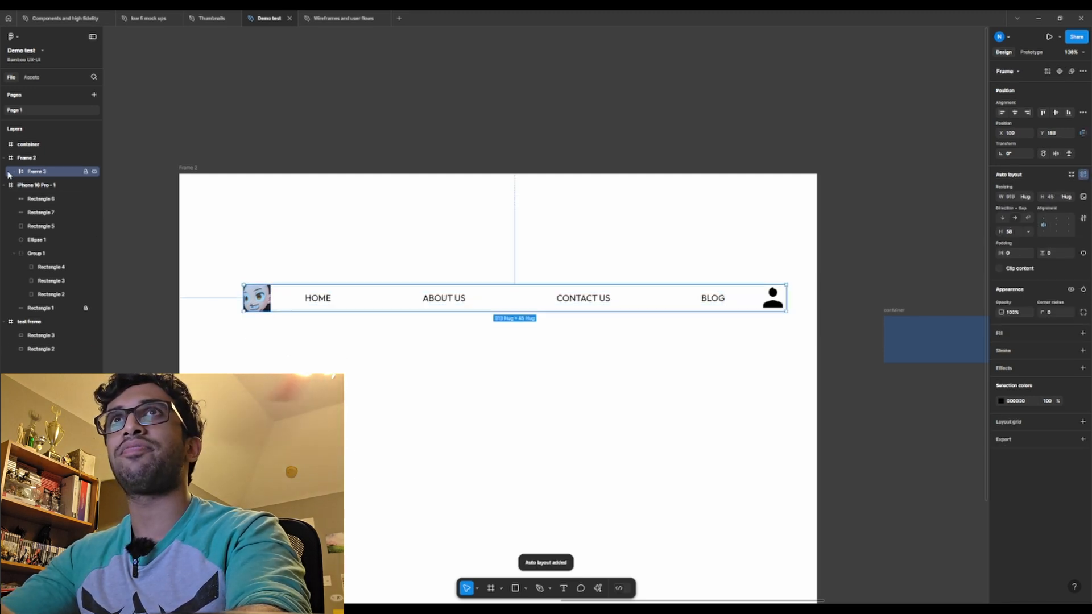
{"action": "double_click", "coordinate": [37, 172]}
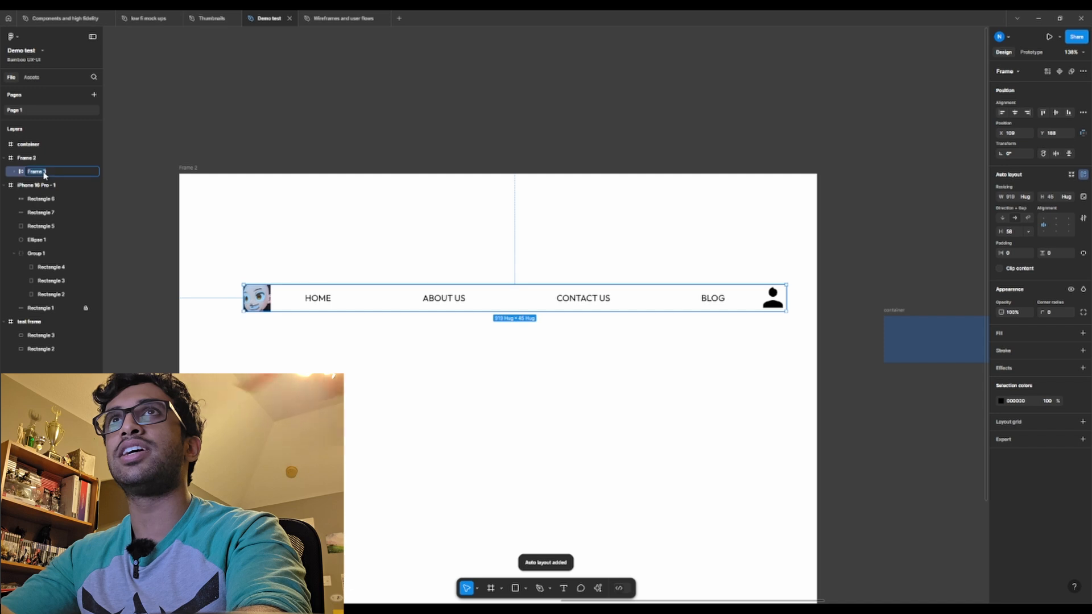
{"action": "type", "text": "full nav bar"}
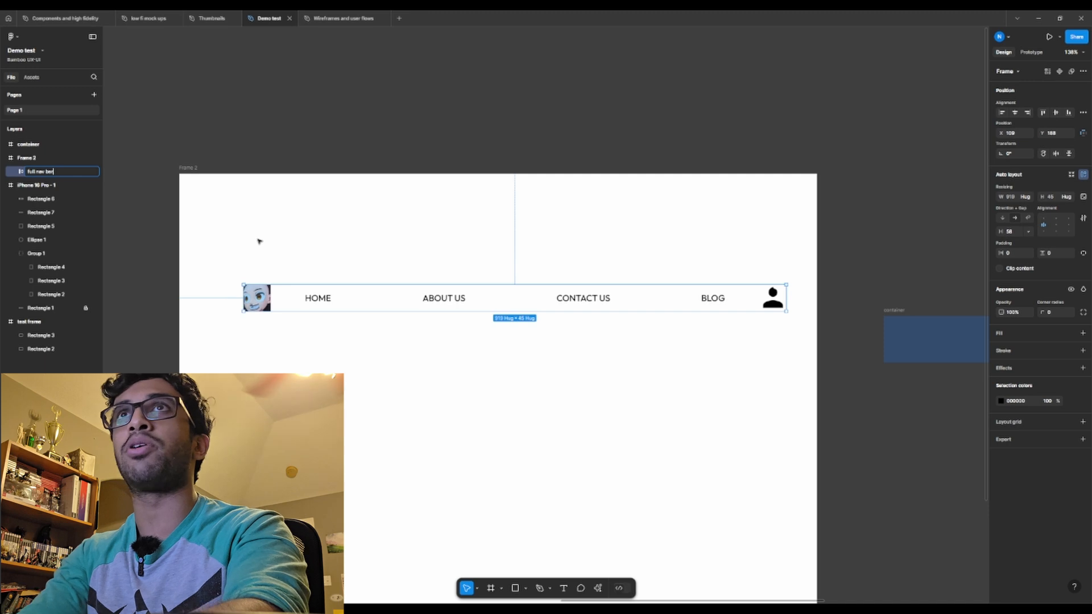
{"action": "key", "text": "Return"}
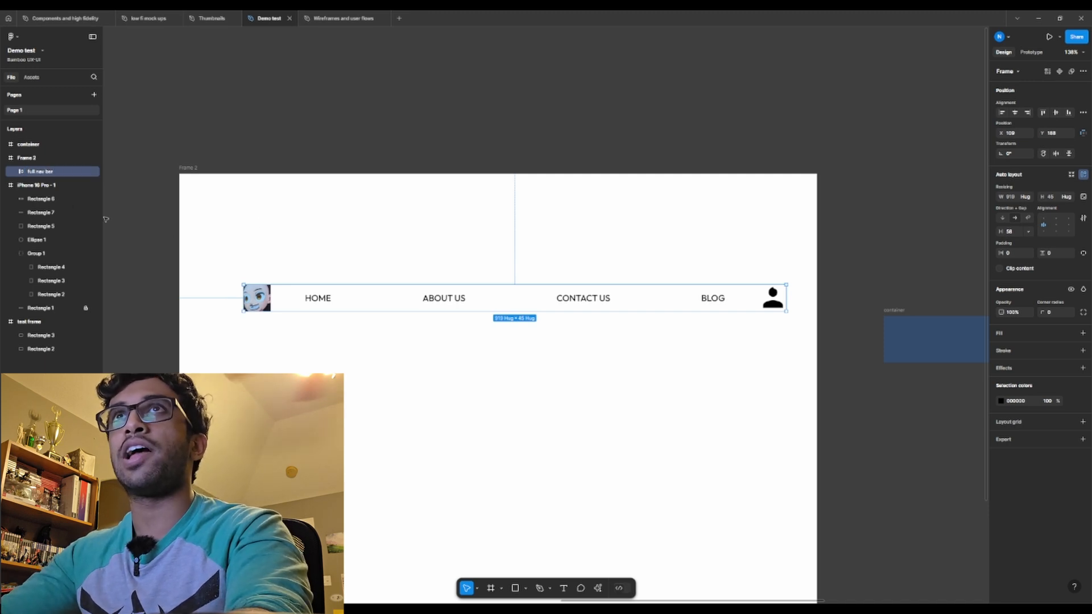
Rename the screenshot image layer as "logo" and the Customer layer as "avatar", and select the full nav bar frame.
{"action": "left_click", "coordinate": [14, 173]}
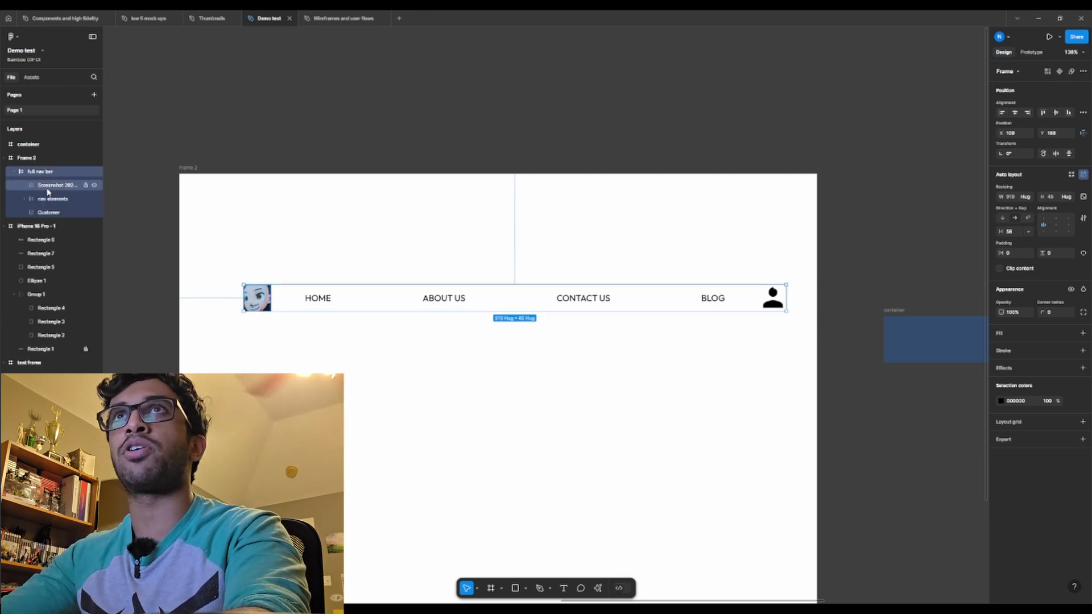
{"action": "left_click", "coordinate": [47, 190]}
{"action": "double_click", "coordinate": [40, 186]}
{"action": "type", "text": "logo"}
{"action": "key", "text": "Return"}
{"action": "left_click", "coordinate": [56, 213]}
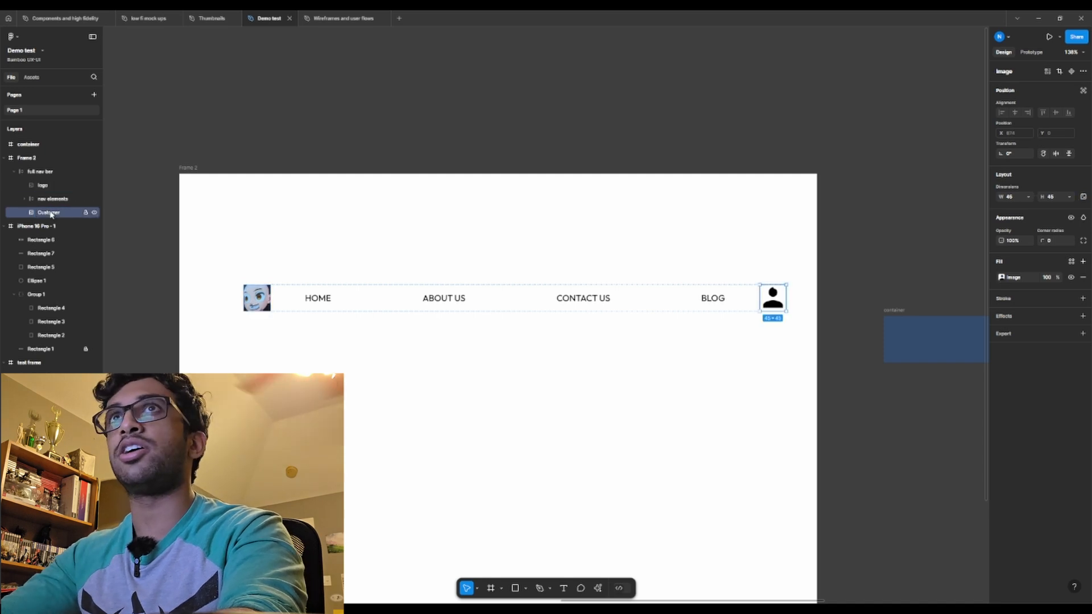
{"action": "double_click", "coordinate": [55, 213]}
{"action": "type", "text": "c"}
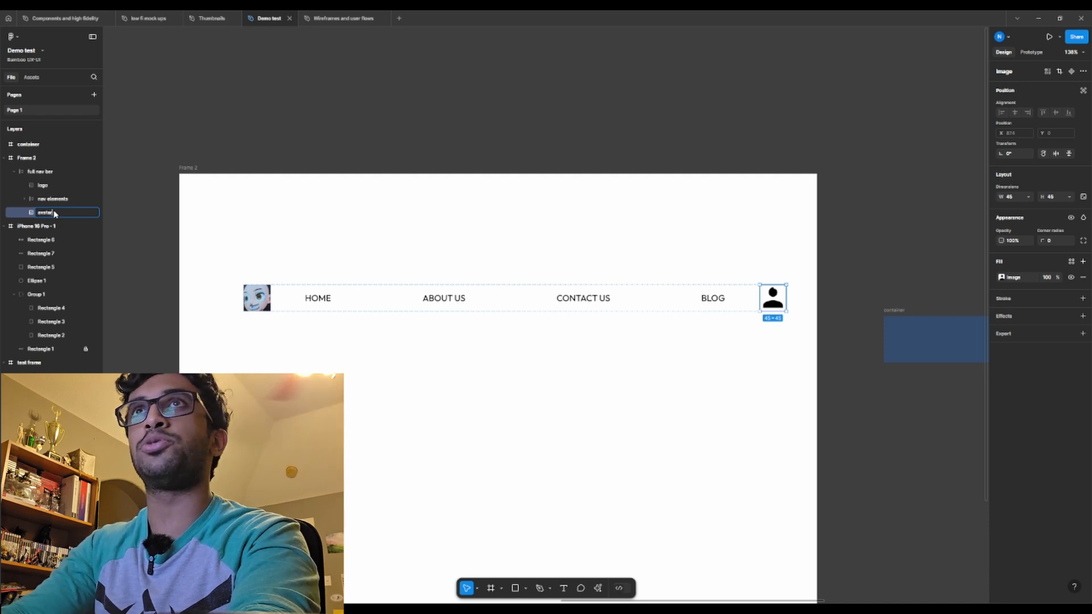
{"action": "key", "text": "Return"}
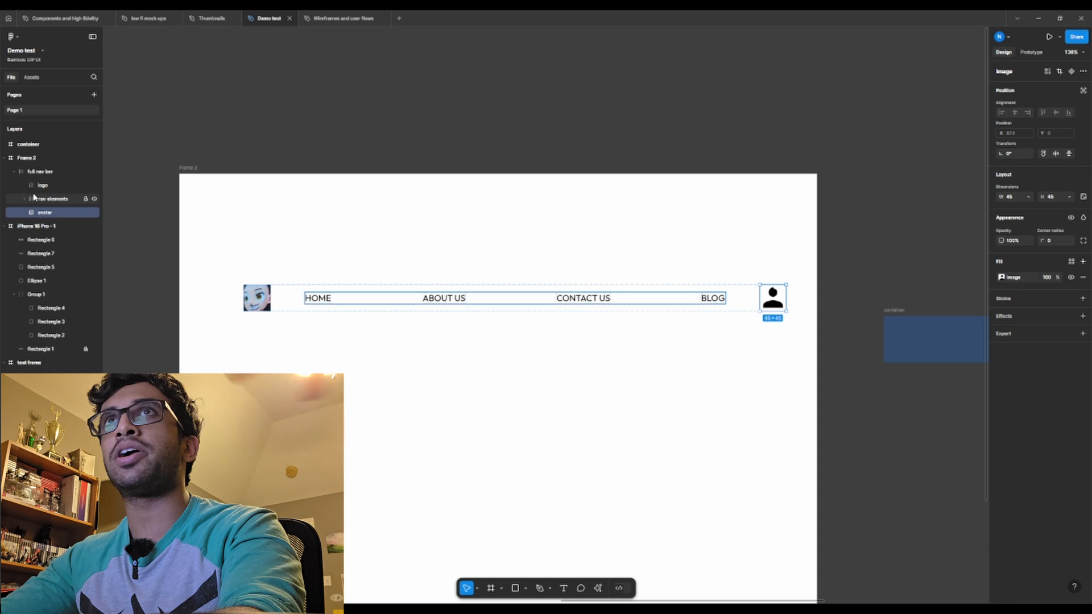
{"action": "left_click", "coordinate": [334, 361]}
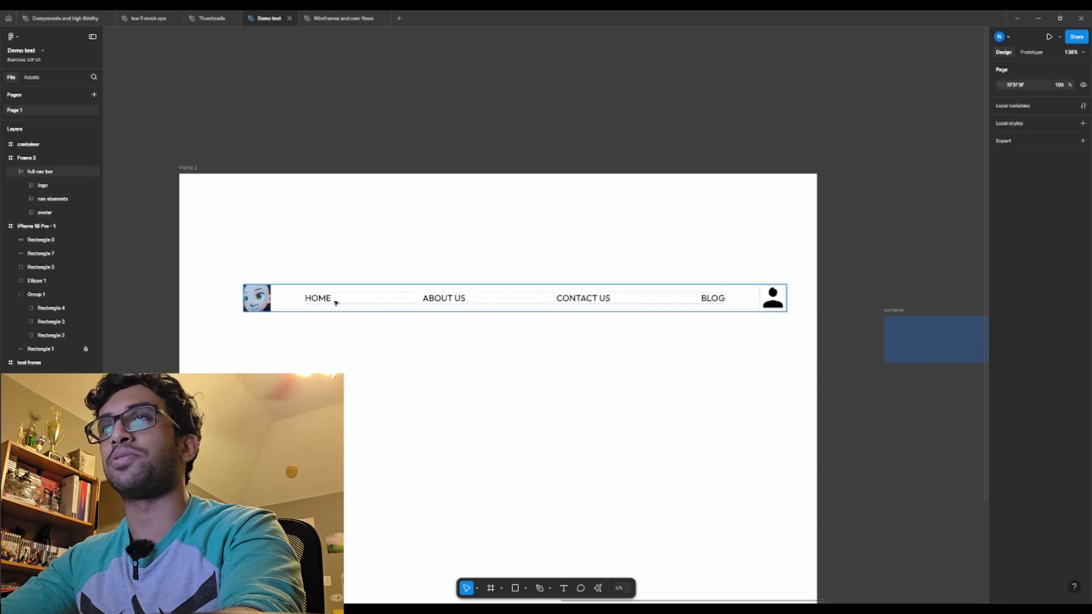
{"action": "left_click", "coordinate": [342, 299]}
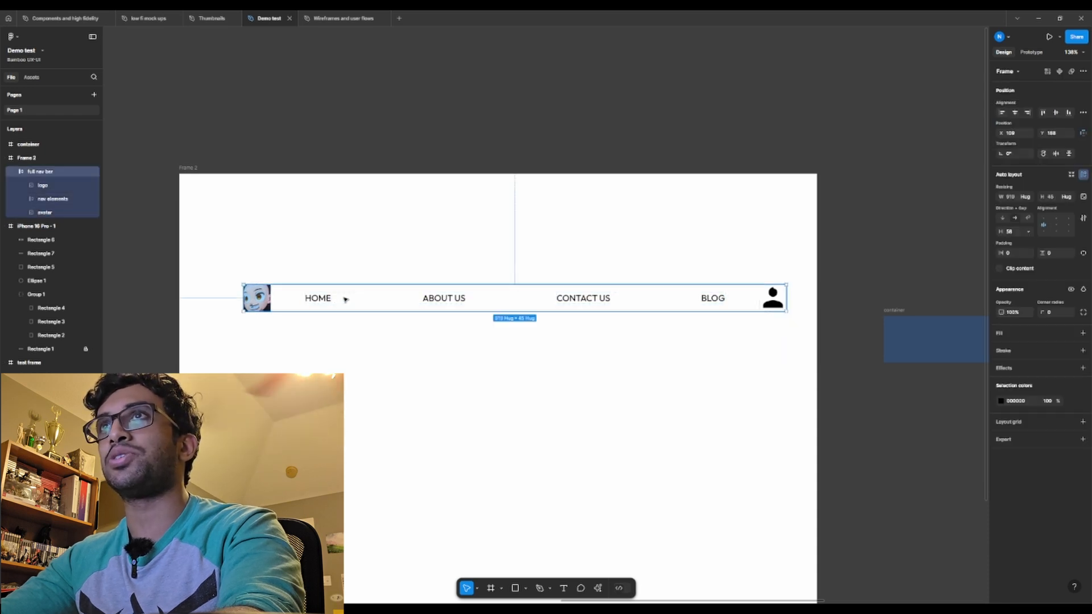
Add a dark blue fill matching the container frame to the full nav bar.
{"action": "left_click", "coordinate": [368, 359]}
{"action": "left_click", "coordinate": [364, 308]}
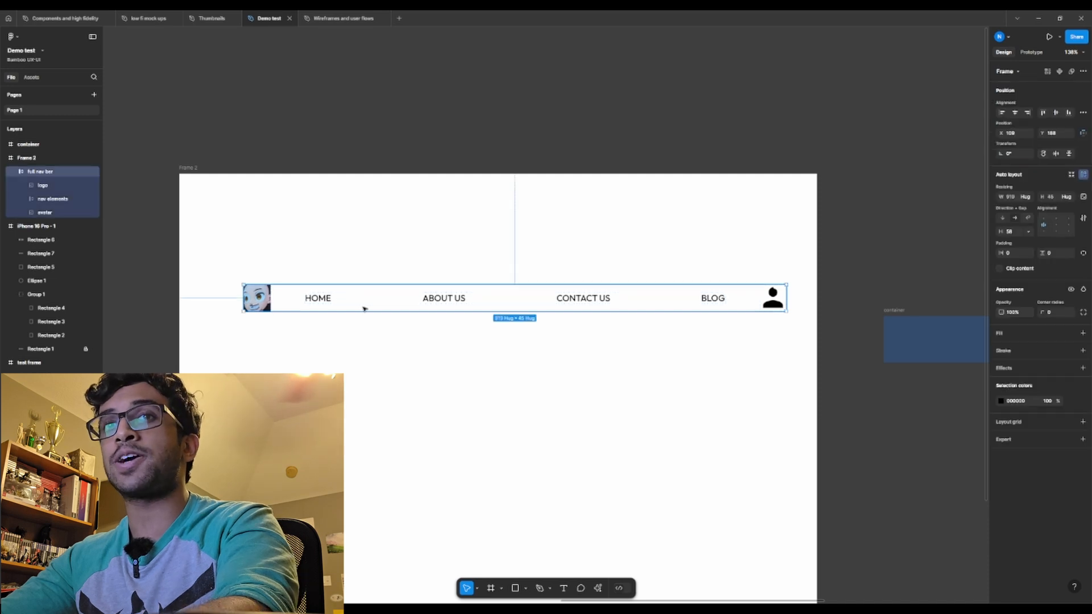
{"action": "left_click", "coordinate": [1083, 333]}
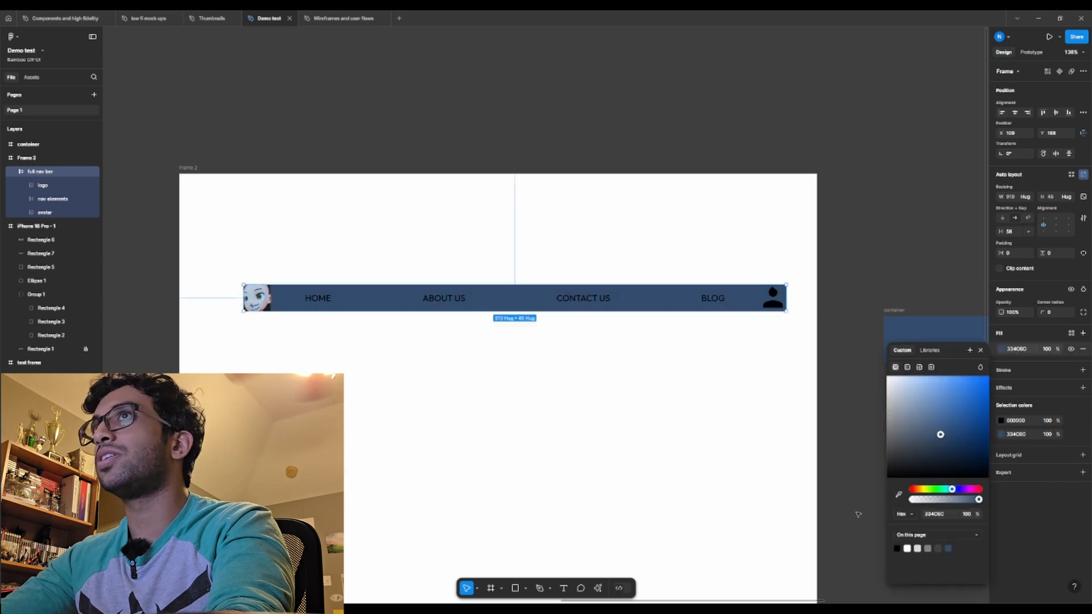
{"action": "left_click", "coordinate": [637, 430]}
Change the black nav link text in the full nav bar to white (FFFFFF).
{"action": "left_click", "coordinate": [476, 305]}
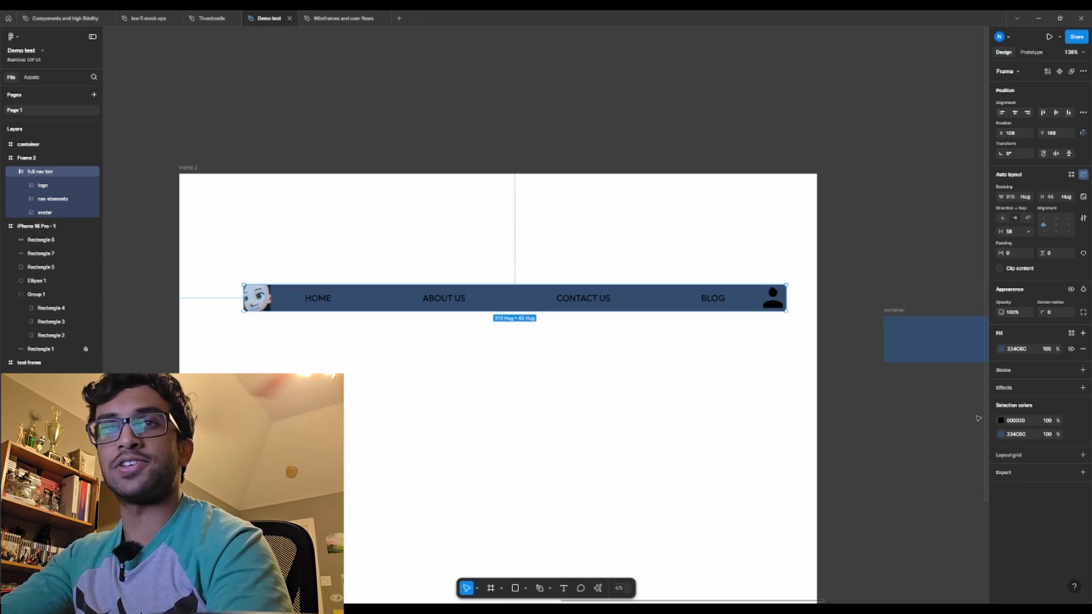
{"action": "left_click", "coordinate": [1002, 421]}
{"action": "left_click_drag", "start_coordinate": [937, 418], "coordinate": [829, 372]}
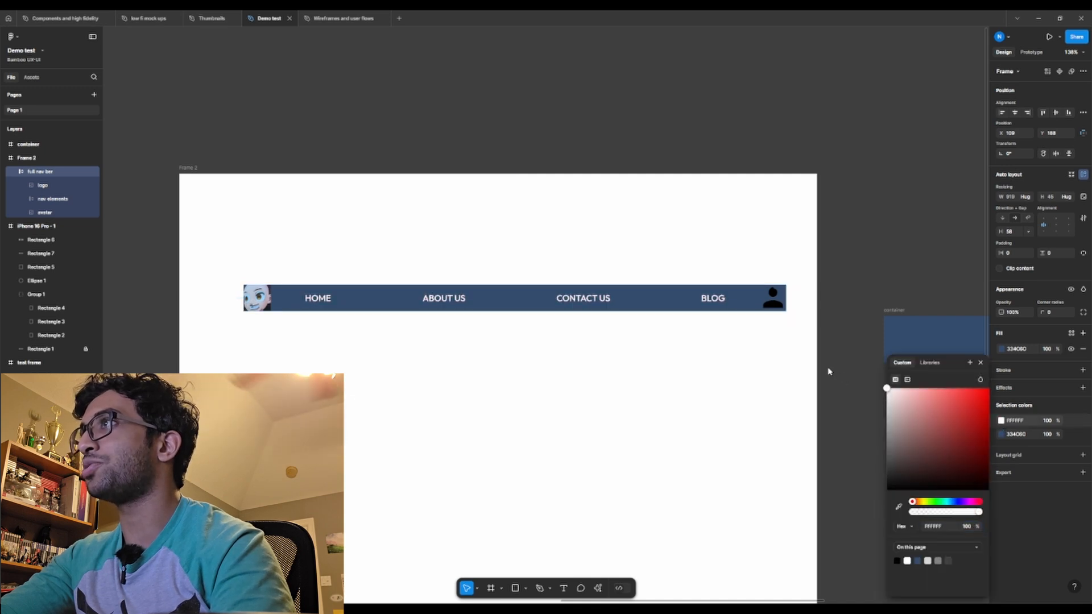
{"action": "left_click", "coordinate": [483, 364]}
{"action": "double_click", "coordinate": [778, 305]}
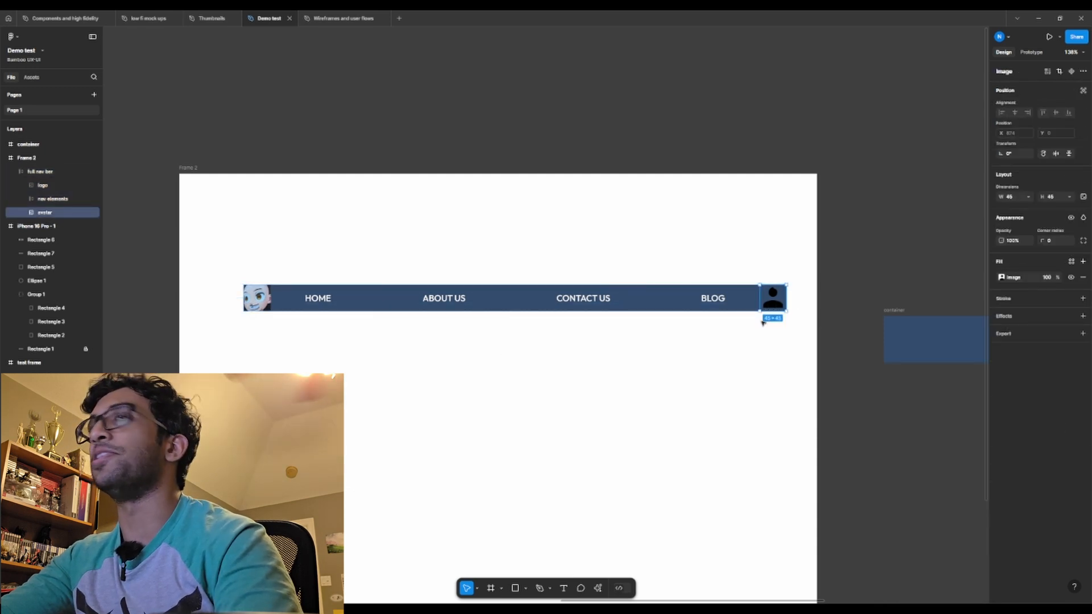
{"action": "left_click", "coordinate": [726, 350]}
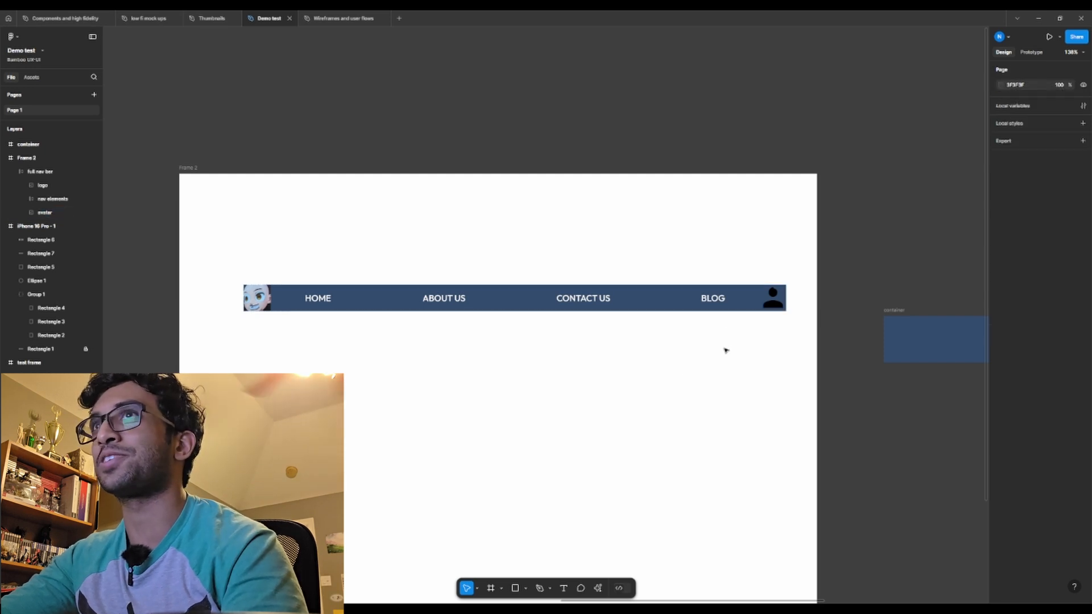
Try a fixed gap of 117 on the nav elements with centre and right alignment, and return the gap to Auto.
{"action": "left_click", "coordinate": [392, 306]}
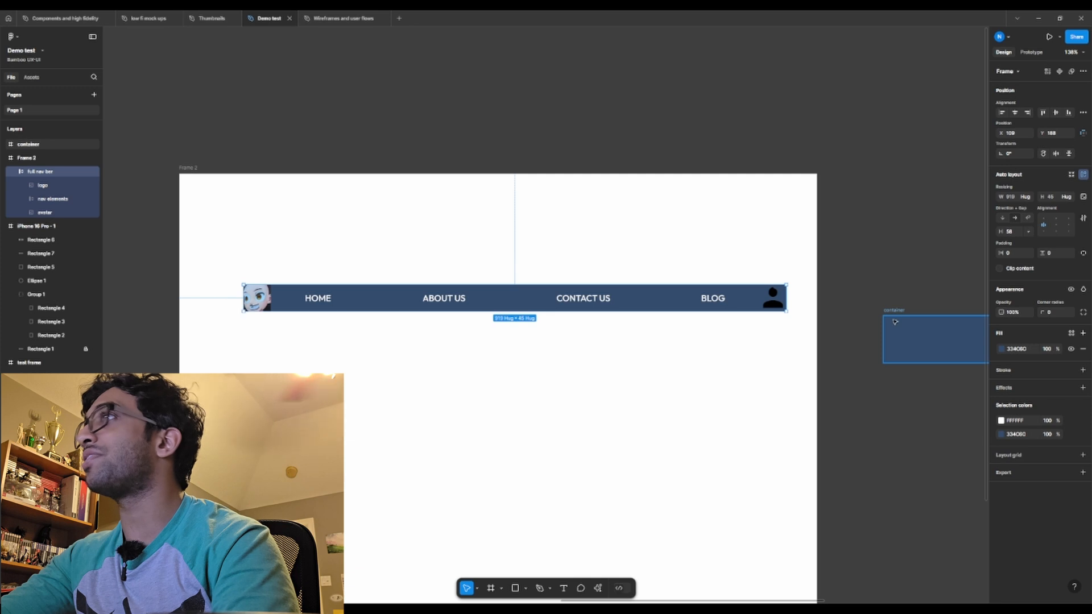
{"action": "left_click", "coordinate": [438, 298]}
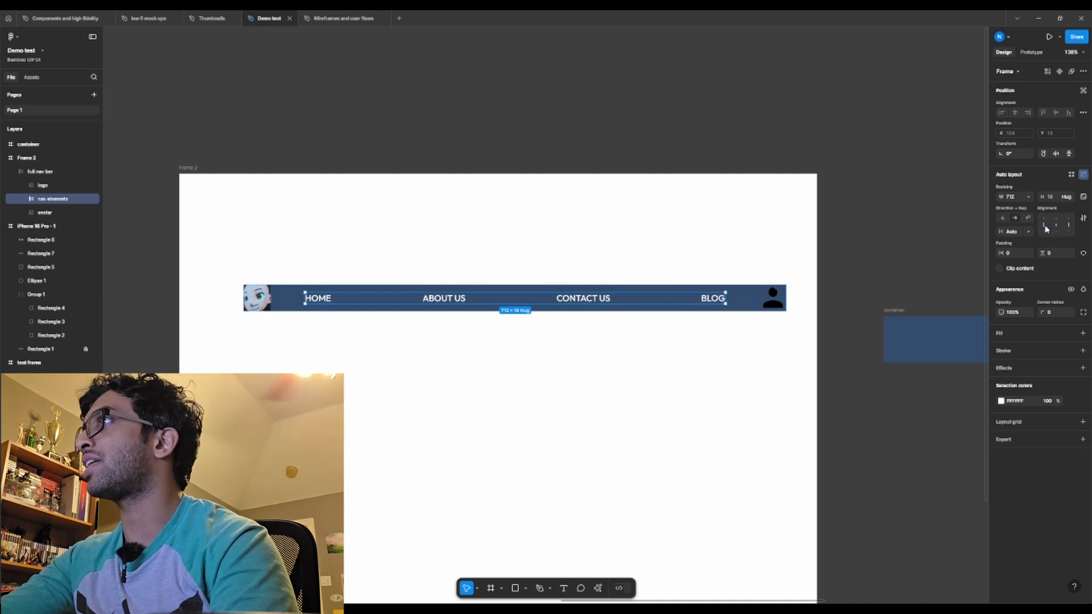
{"action": "left_click", "coordinate": [1028, 232]}
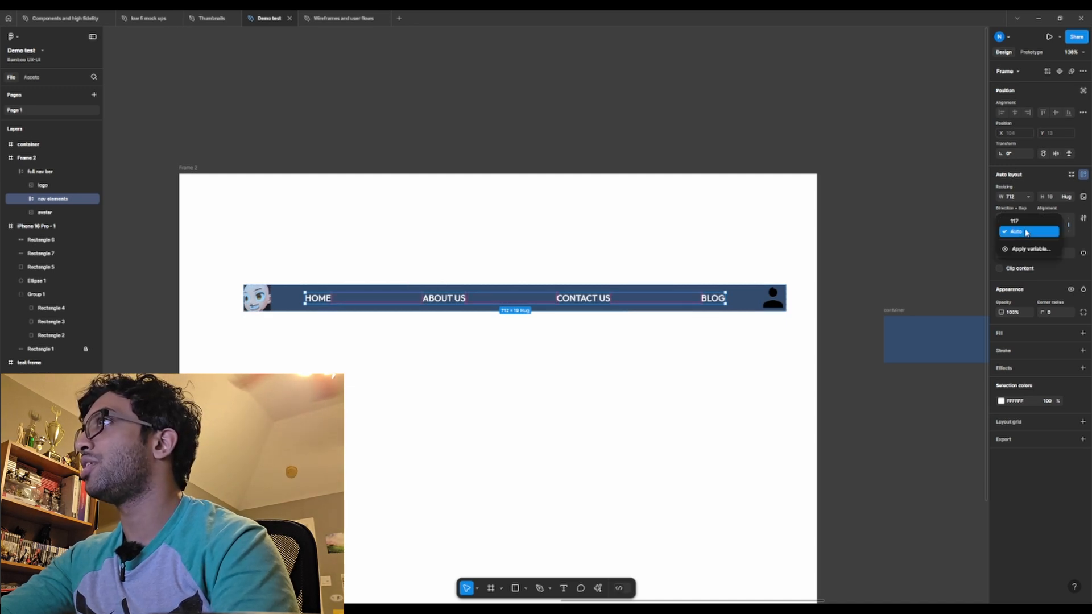
{"action": "left_click", "coordinate": [1025, 225]}
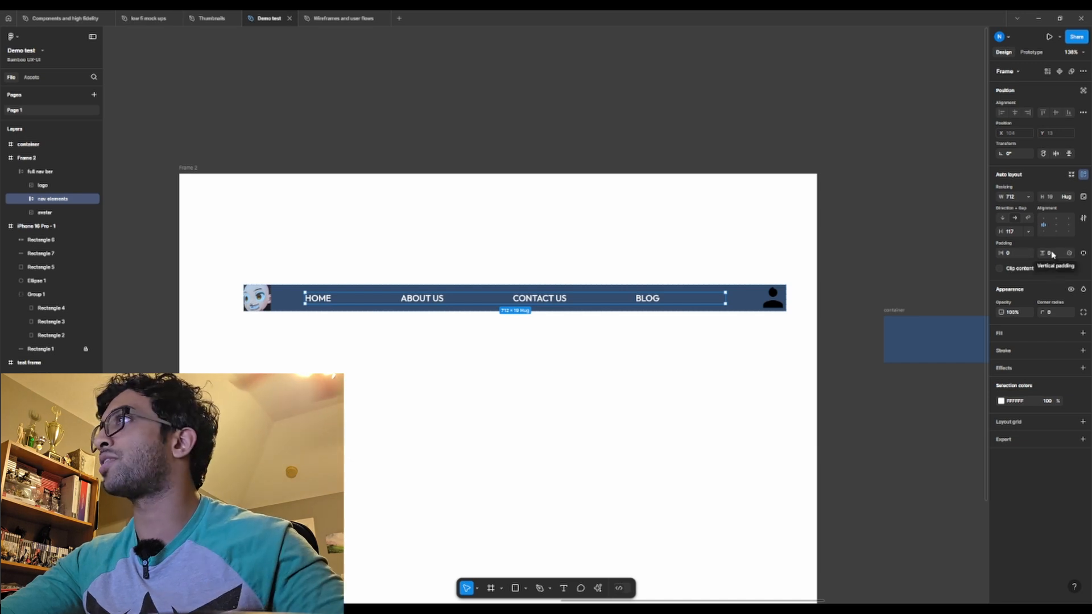
{"action": "left_click", "coordinate": [1057, 225]}
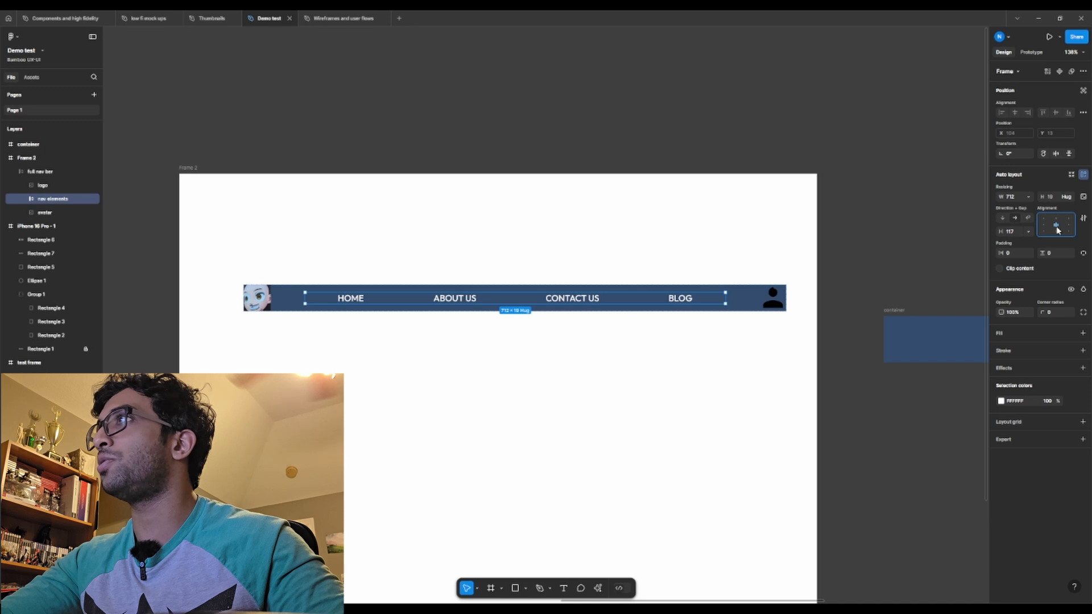
{"action": "left_click", "coordinate": [1069, 225]}
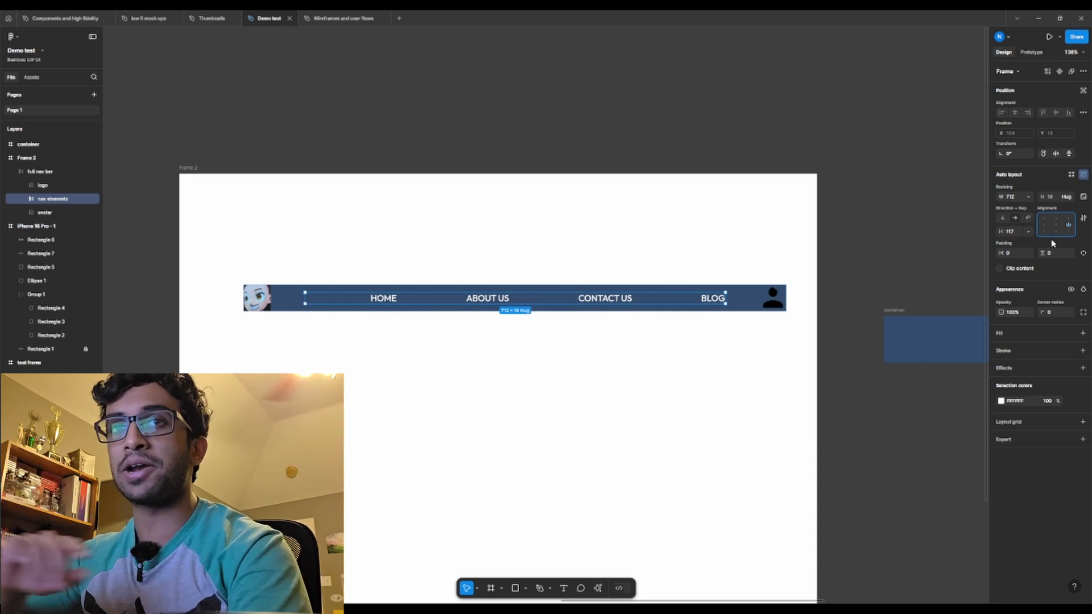
{"action": "left_click", "coordinate": [1067, 225]}
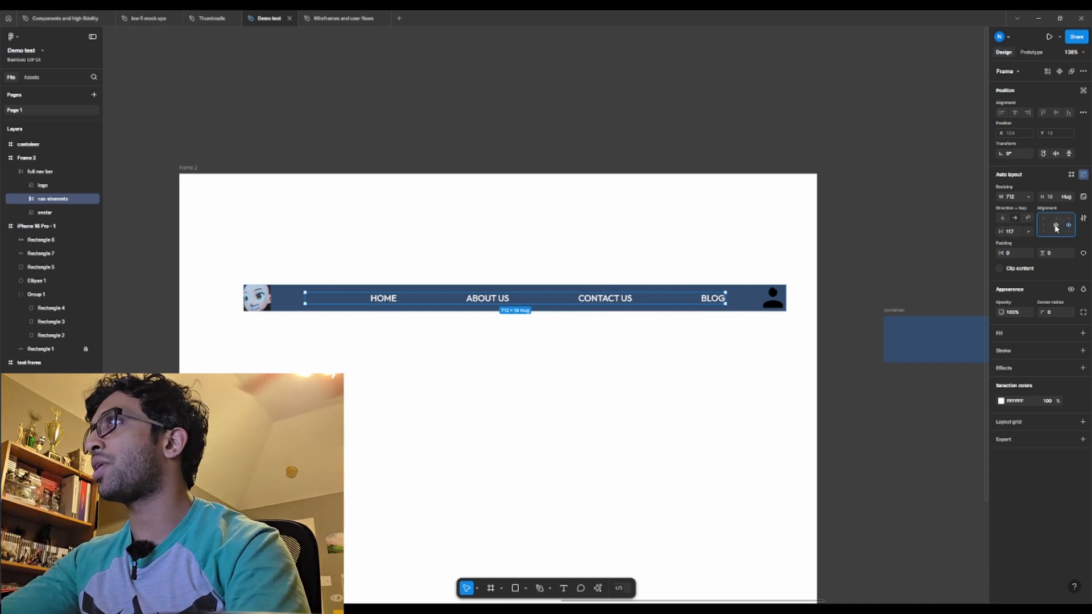
{"action": "left_click", "coordinate": [1056, 226]}
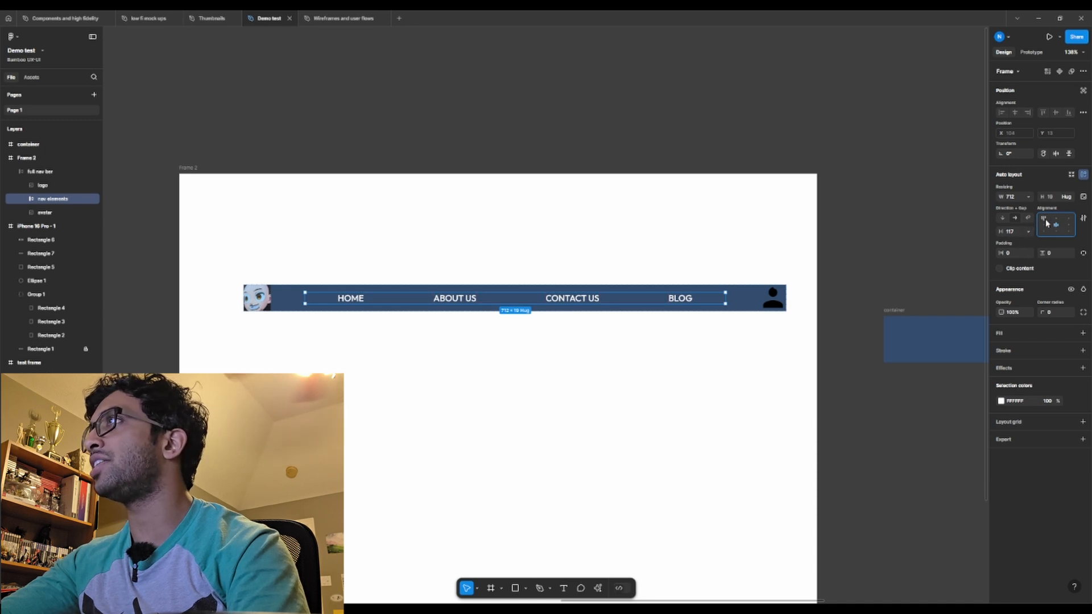
{"action": "left_click", "coordinate": [1029, 232]}
{"action": "left_click", "coordinate": [1027, 242]}
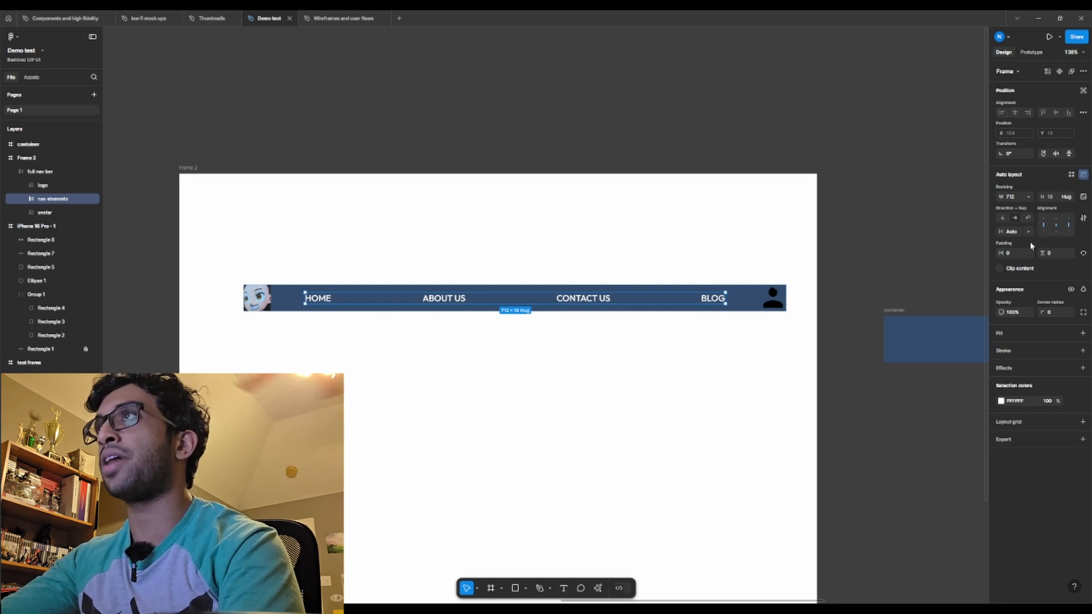
{"action": "left_click", "coordinate": [716, 356]}
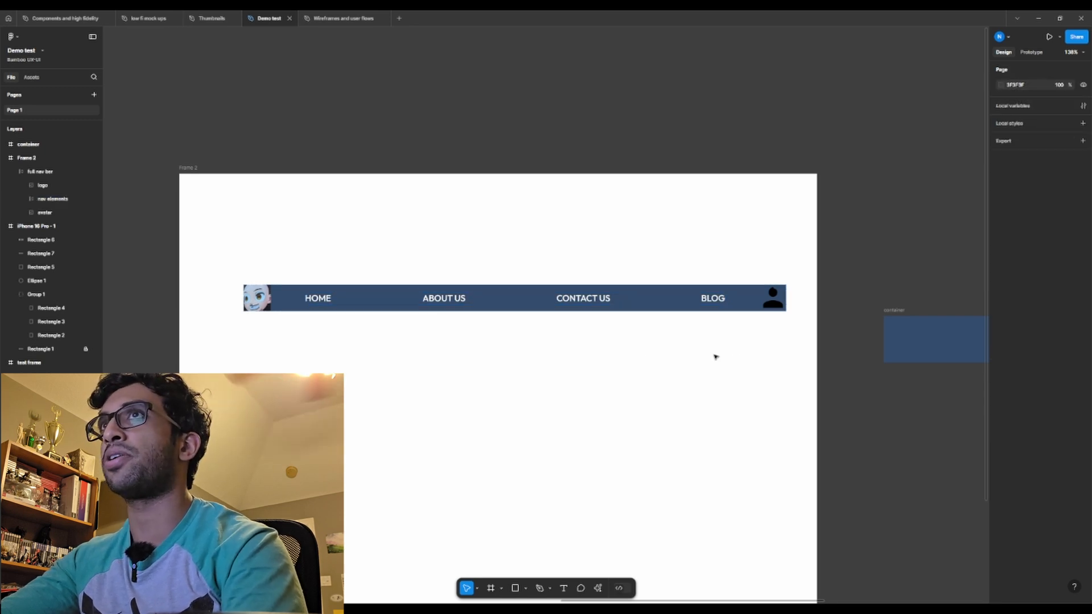
Try aligning the full nav bar's contents to the top and bottom, and return them to the vertical middle.
{"action": "left_click", "coordinate": [286, 307]}
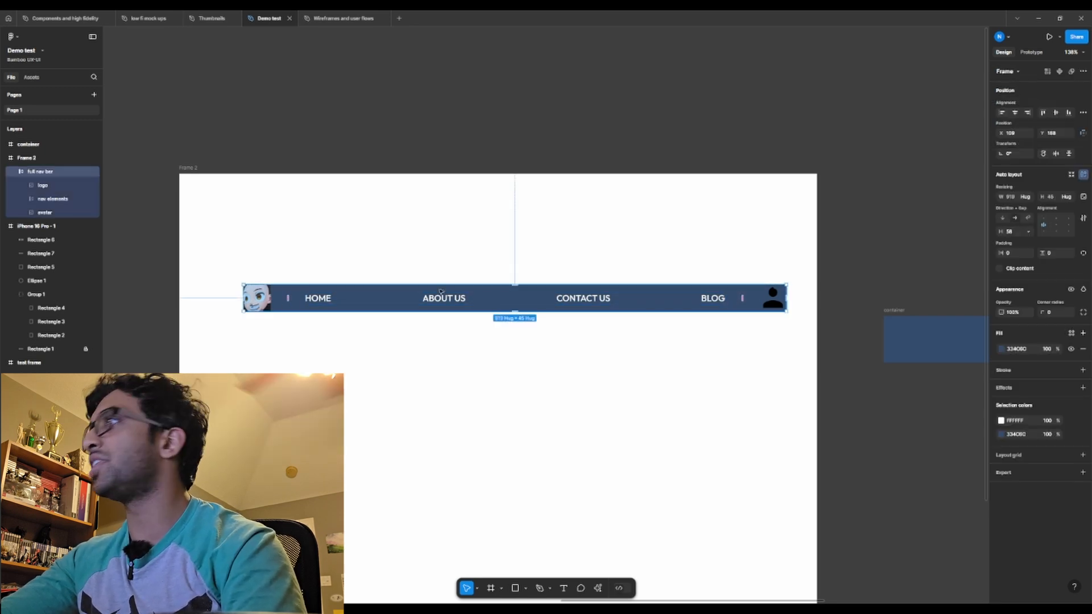
{"action": "left_click", "coordinate": [1046, 221]}
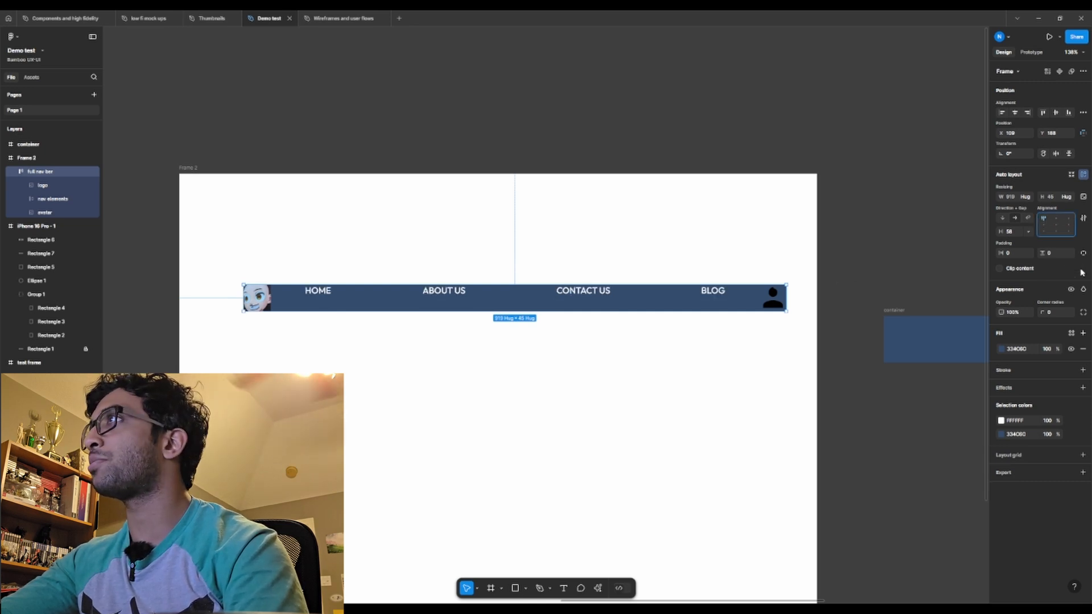
{"action": "left_click", "coordinate": [1050, 233]}
{"action": "left_click", "coordinate": [1044, 226]}
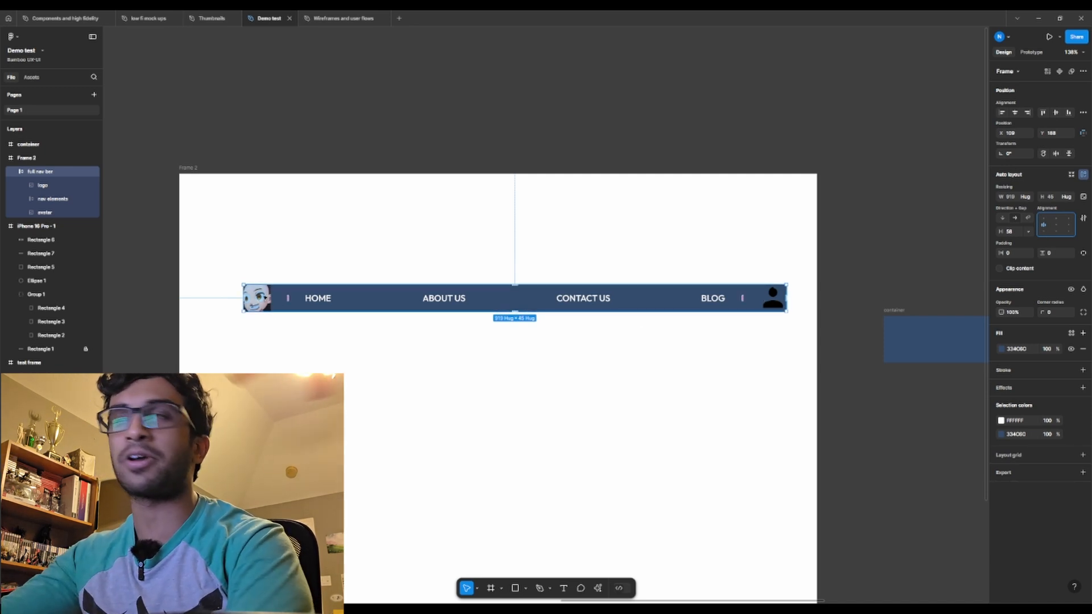
{"action": "left_click", "coordinate": [665, 366]}
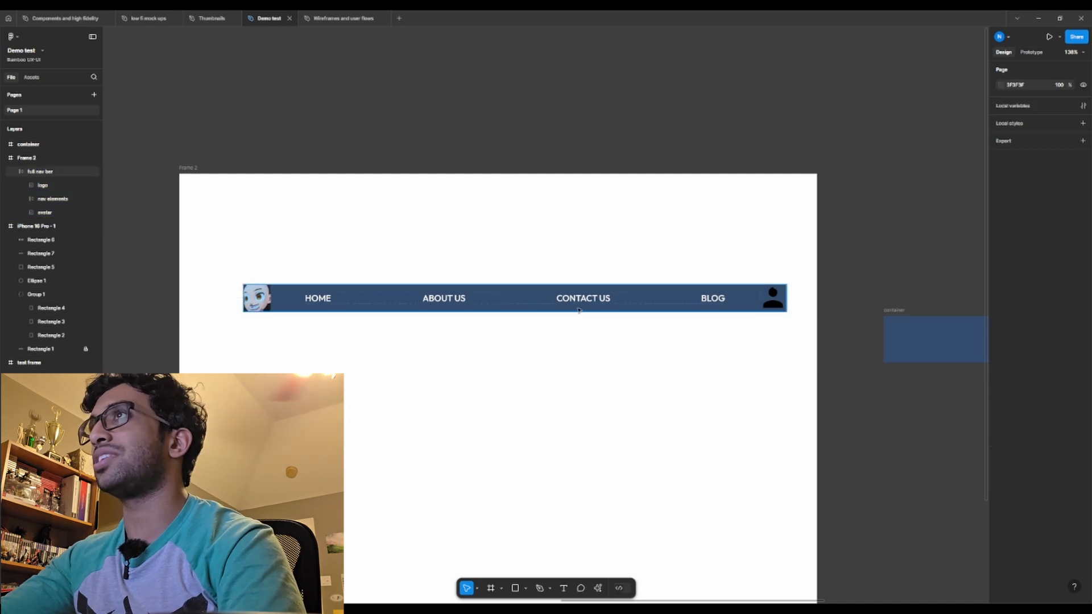
Stretch the full nav bar to 1080 wide across Frame 2 with Auto gap, horizontal padding 130 and vertical padding 32.
{"action": "left_click", "coordinate": [635, 299]}
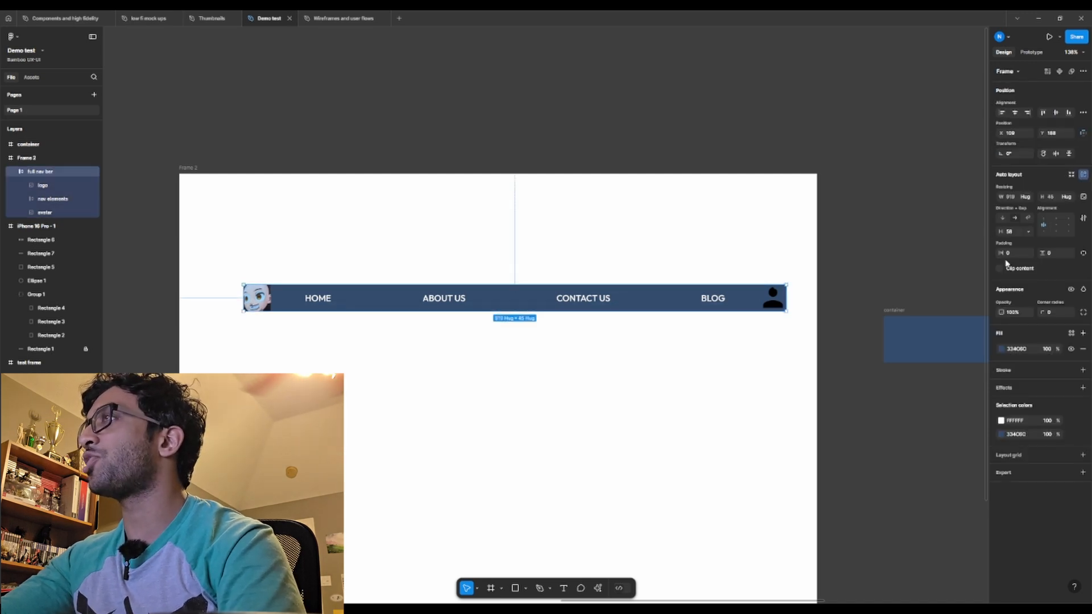
{"action": "left_click_drag", "start_coordinate": [1001, 252], "coordinate": [1066, 252]}
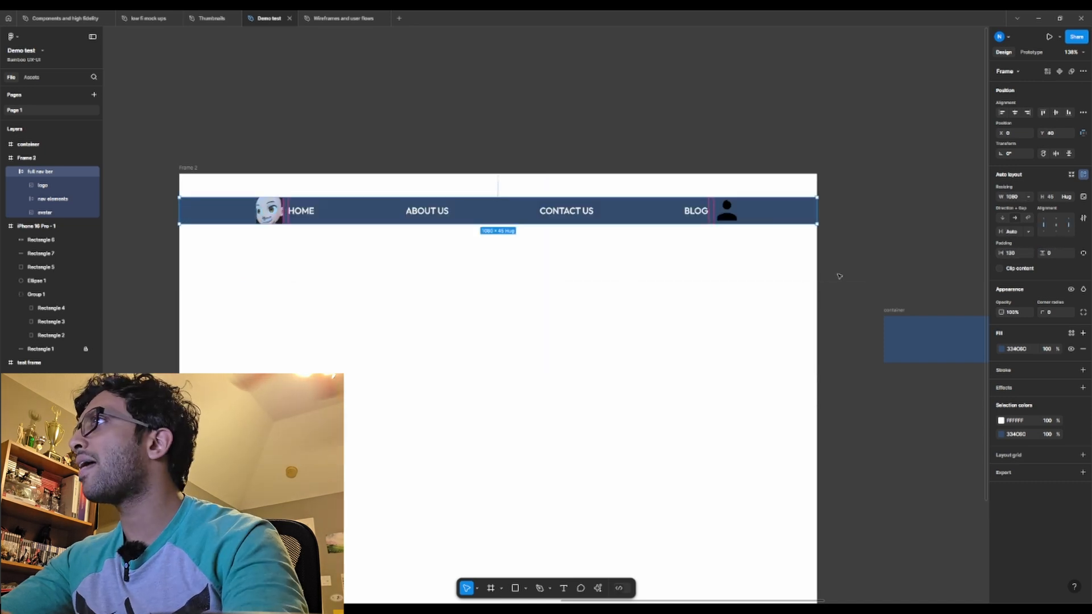
{"action": "left_click_drag", "start_coordinate": [1041, 256], "coordinate": [1069, 263]}
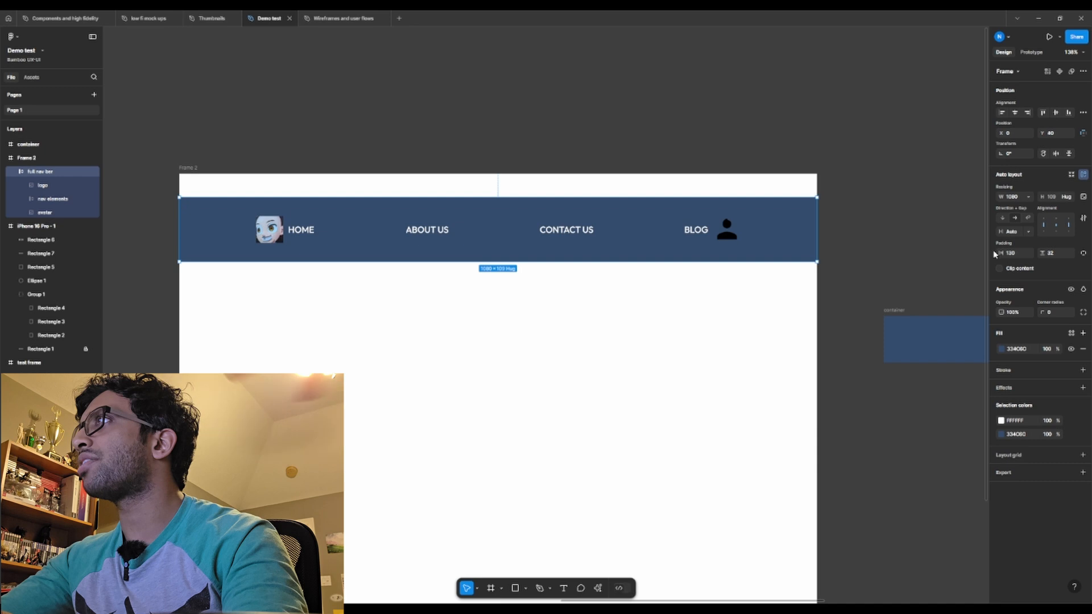
Set the full nav bar's horizontal padding to 50 and move the bar flush with the top of Frame 2.
{"action": "left_click_drag", "start_coordinate": [997, 252], "coordinate": [931, 258]}
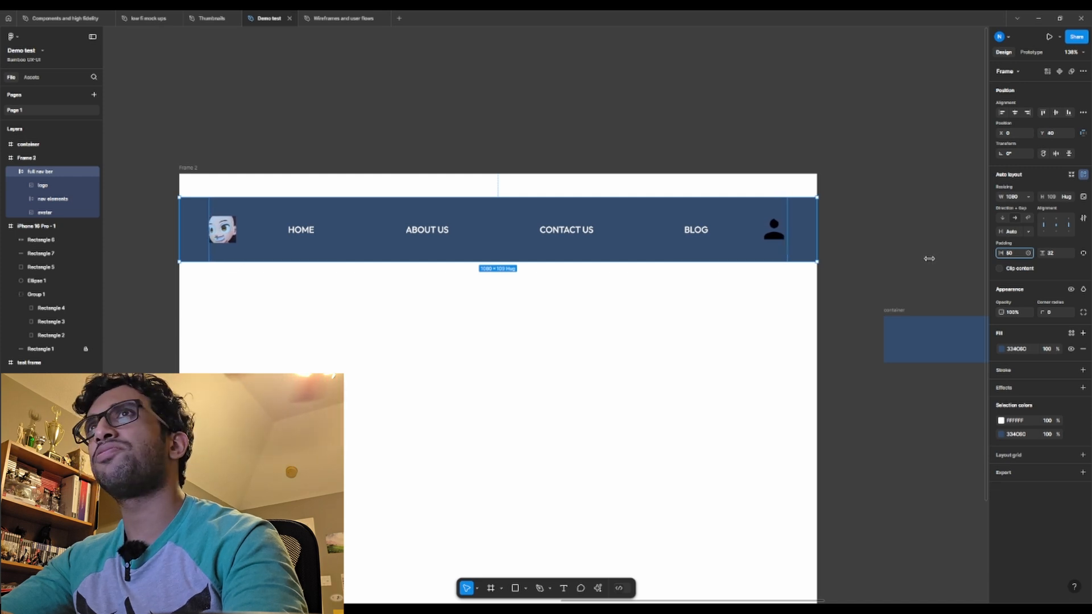
{"action": "left_click", "coordinate": [612, 326]}
{"action": "left_click", "coordinate": [475, 259]}
{"action": "left_click_drag", "start_coordinate": [475, 257], "coordinate": [458, 221]}
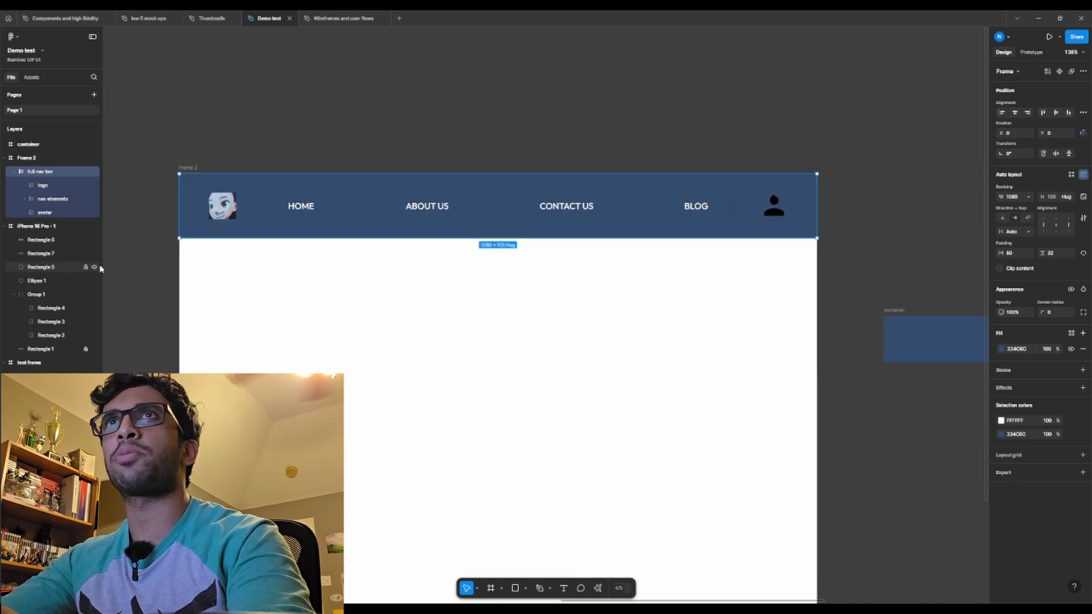
Give the nav elements a fixed gap of 70 and align the links to the centre.
{"action": "left_click", "coordinate": [42, 198]}
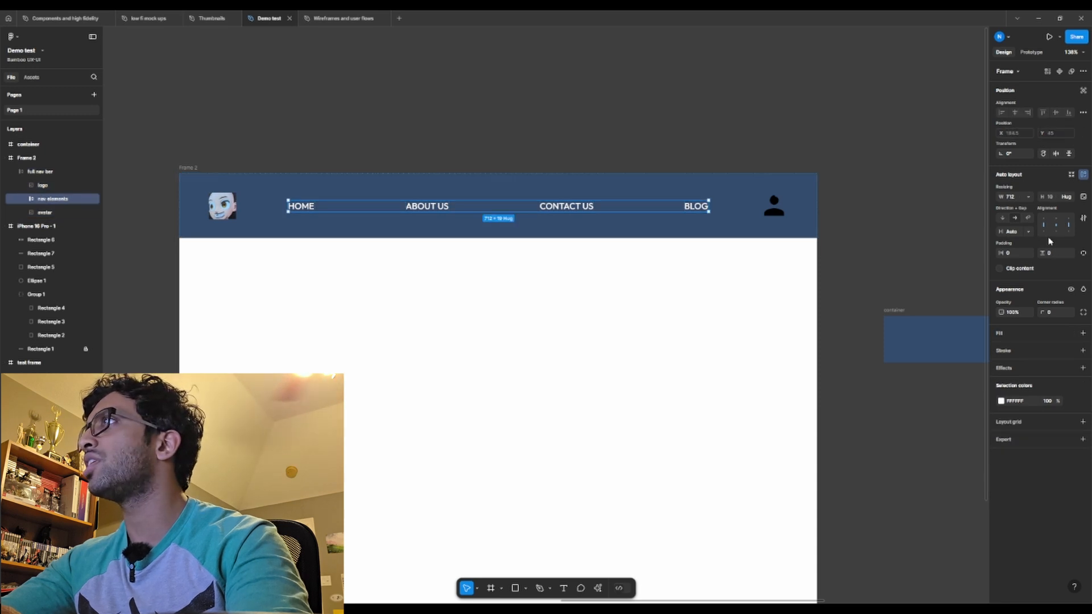
{"action": "left_click", "coordinate": [1029, 231]}
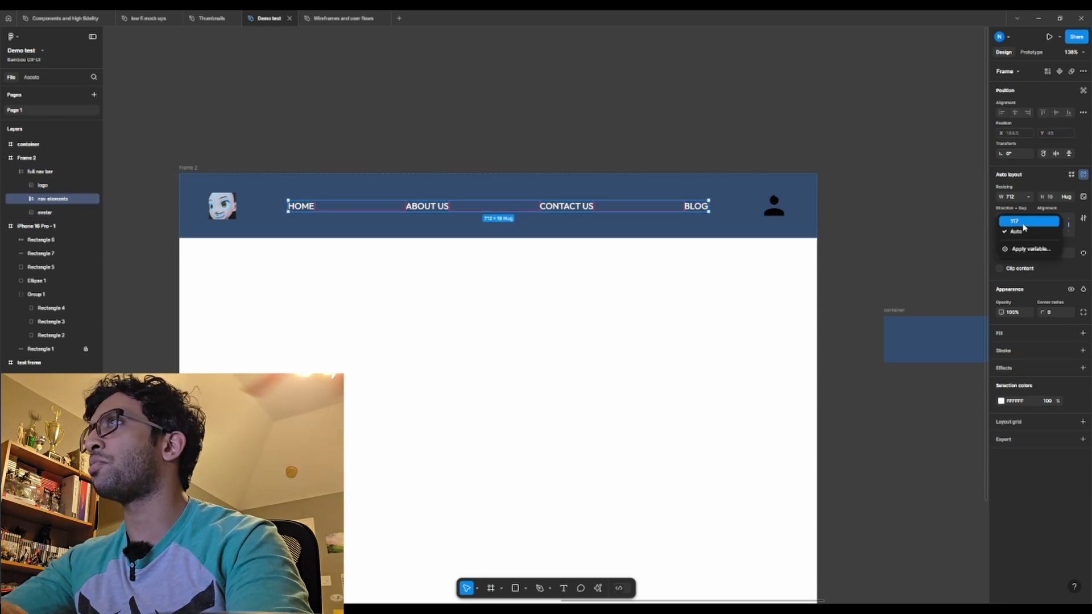
{"action": "left_click", "coordinate": [1023, 225]}
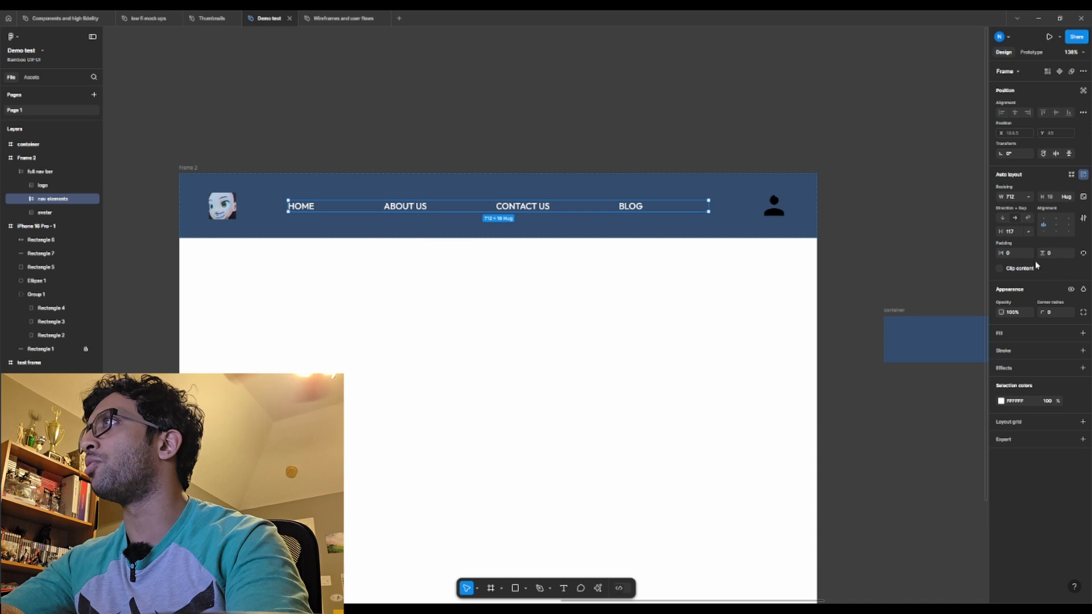
{"action": "left_click_drag", "start_coordinate": [1004, 232], "coordinate": [965, 235]}
{"action": "left_click", "coordinate": [1057, 226]}
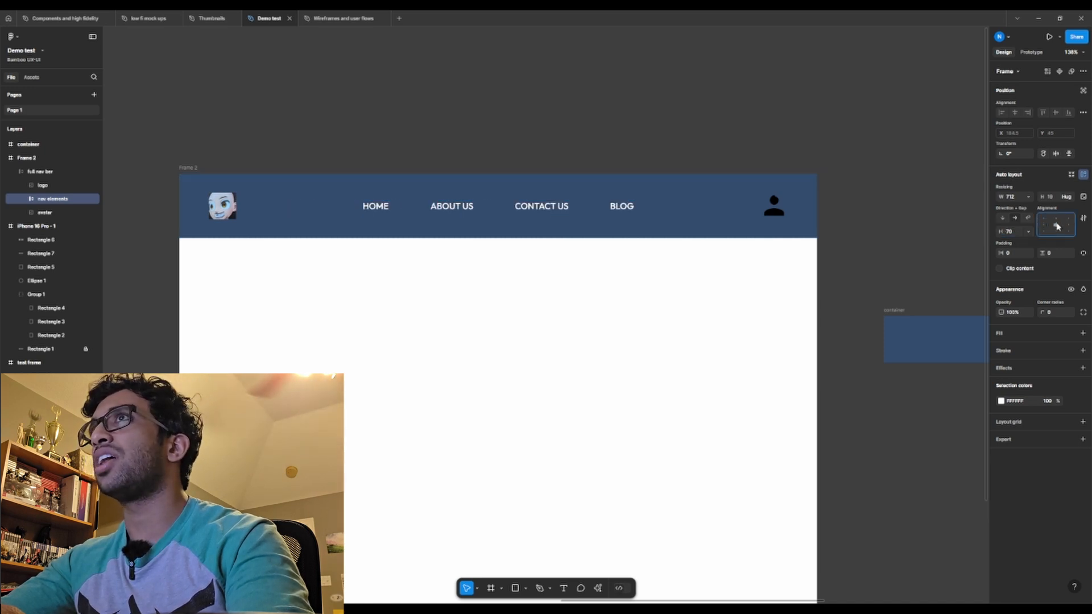
Set the full nav bar's horizontal padding to about 130 to bring the logo and avatar closer to the links.
{"action": "left_click", "coordinate": [760, 228]}
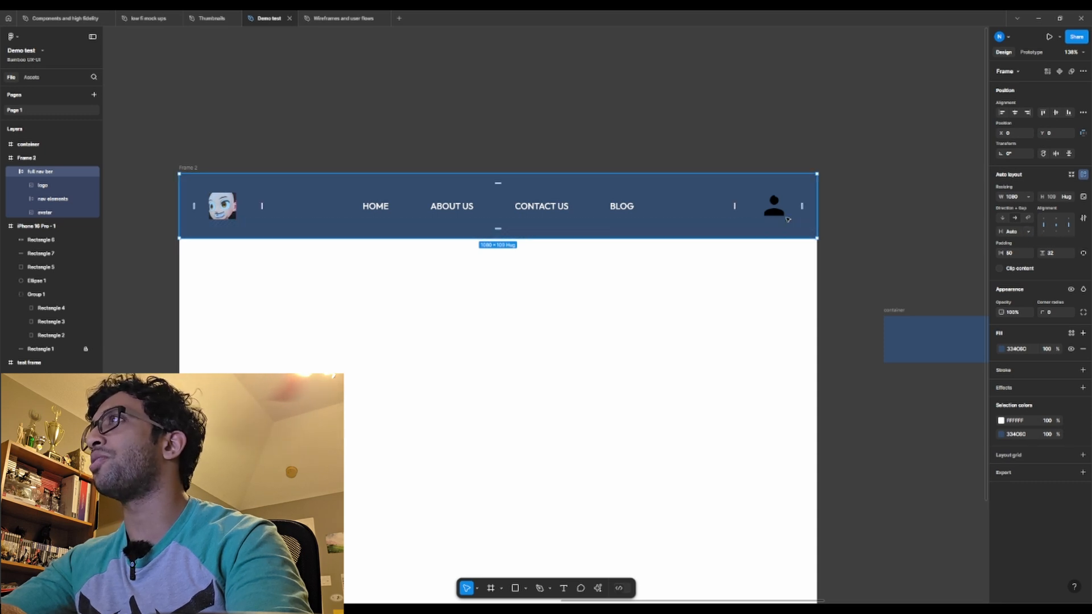
{"action": "left_click_drag", "start_coordinate": [1003, 253], "coordinate": [1068, 266]}
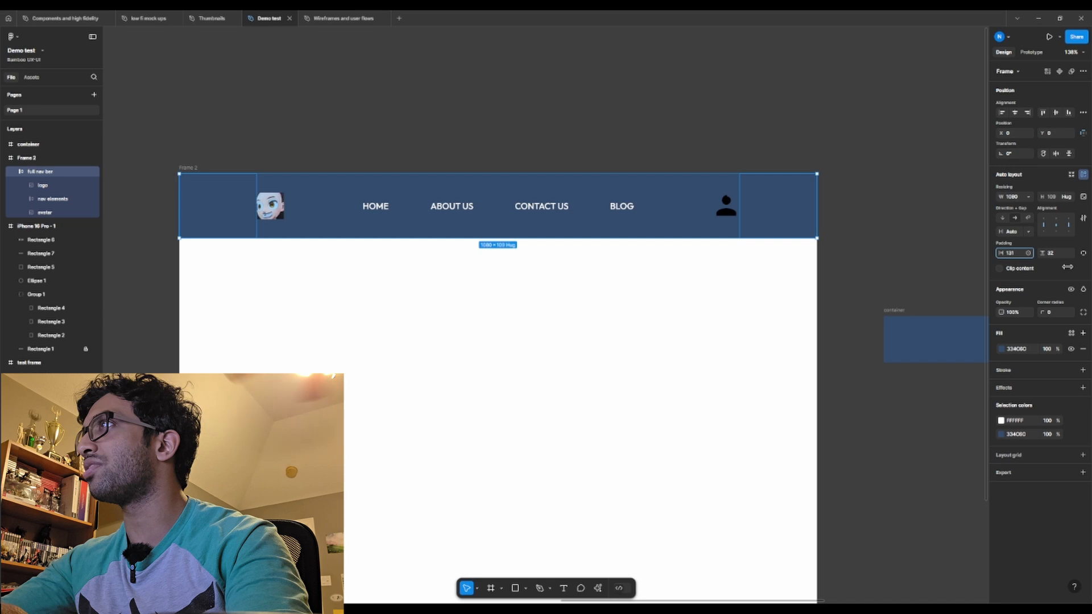
{"action": "left_click", "coordinate": [701, 330]}
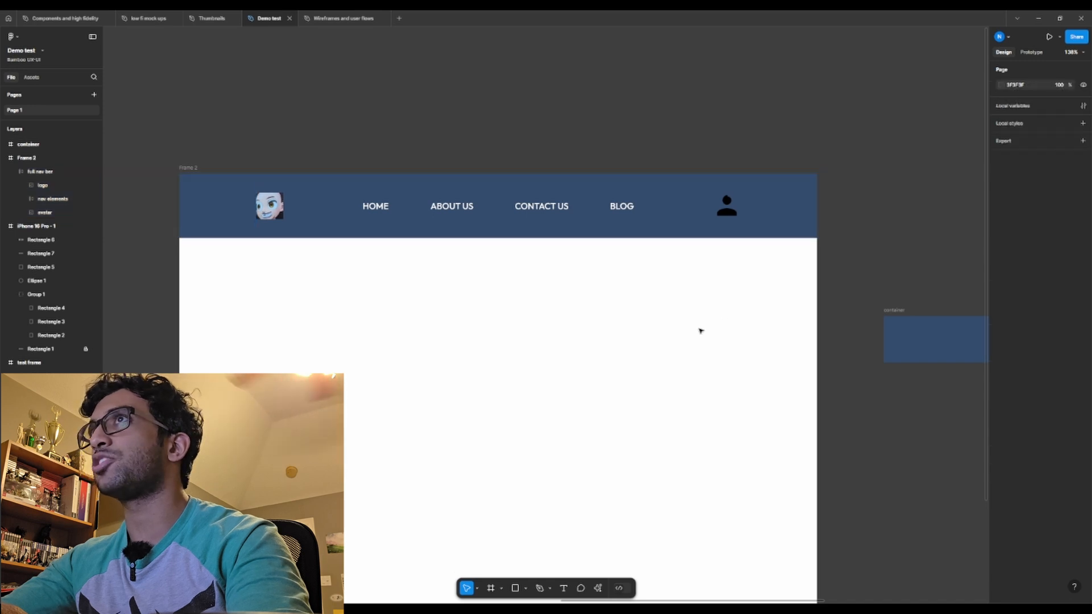
{"action": "left_click", "coordinate": [585, 231]}
{"action": "scroll", "coordinate": [614, 285], "scroll_direction": "down", "scroll_amount": 3}
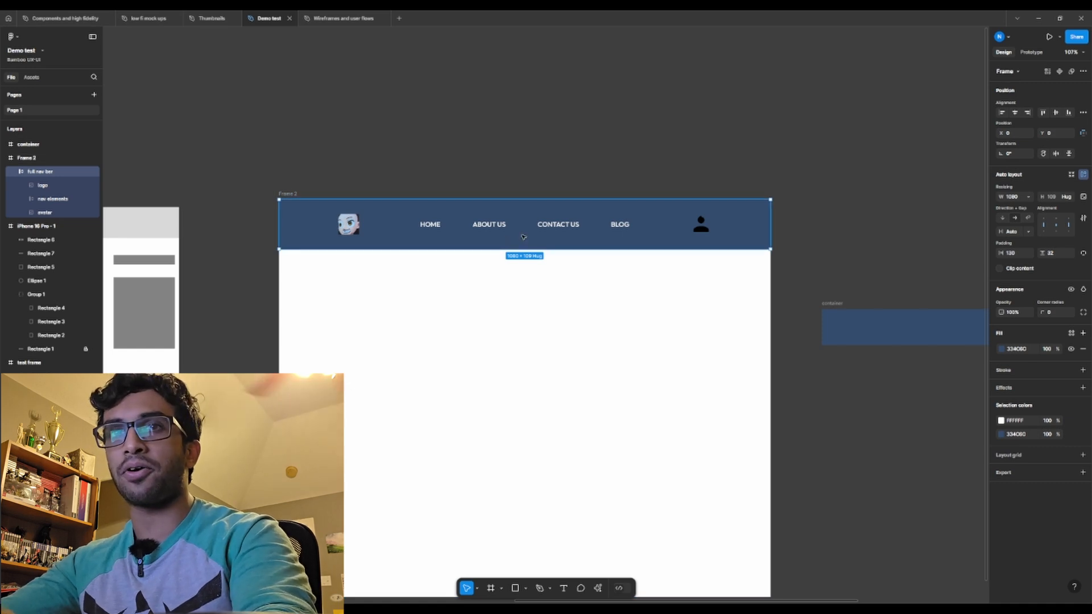
{"action": "mouse_move", "coordinate": [772, 234]}
{"action": "left_mouse_down"}
{"action": "mouse_move", "coordinate": [663, 235]}
{"action": "mouse_move", "coordinate": [905, 245]}
{"action": "mouse_move", "coordinate": [733, 244]}
{"action": "mouse_move", "coordinate": [771, 245]}
{"action": "left_mouse_up"}
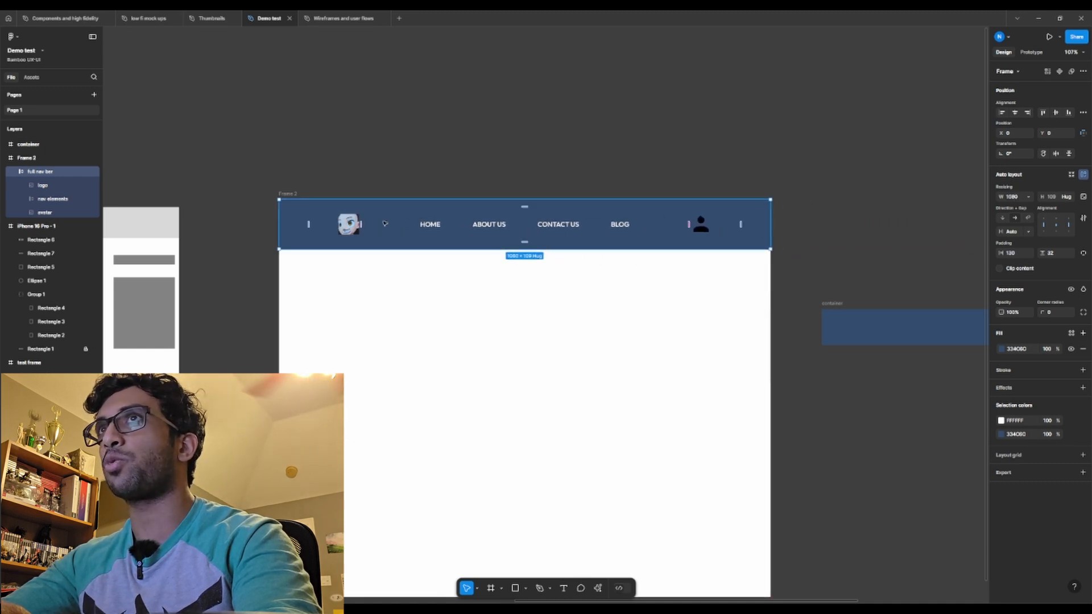
{"action": "mouse_move", "coordinate": [288, 239]}
{"action": "left_mouse_down"}
{"action": "mouse_move", "coordinate": [164, 238]}
{"action": "mouse_move", "coordinate": [377, 238]}
{"action": "mouse_move", "coordinate": [170, 239]}
{"action": "mouse_move", "coordinate": [296, 239]}
{"action": "mouse_move", "coordinate": [281, 242]}
{"action": "left_mouse_up"}
{"action": "left_click", "coordinate": [383, 322]}
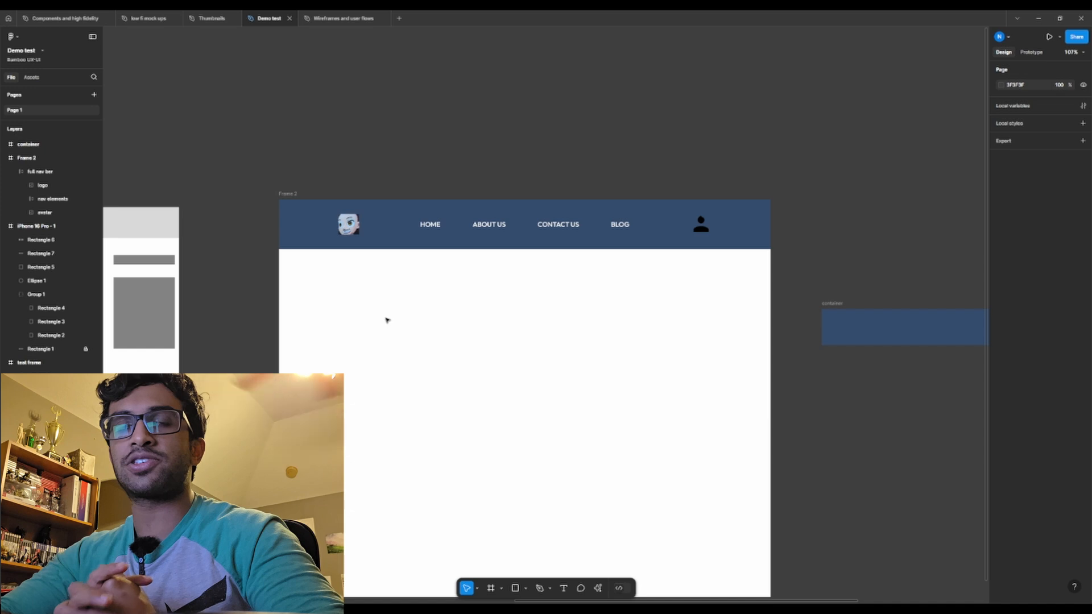
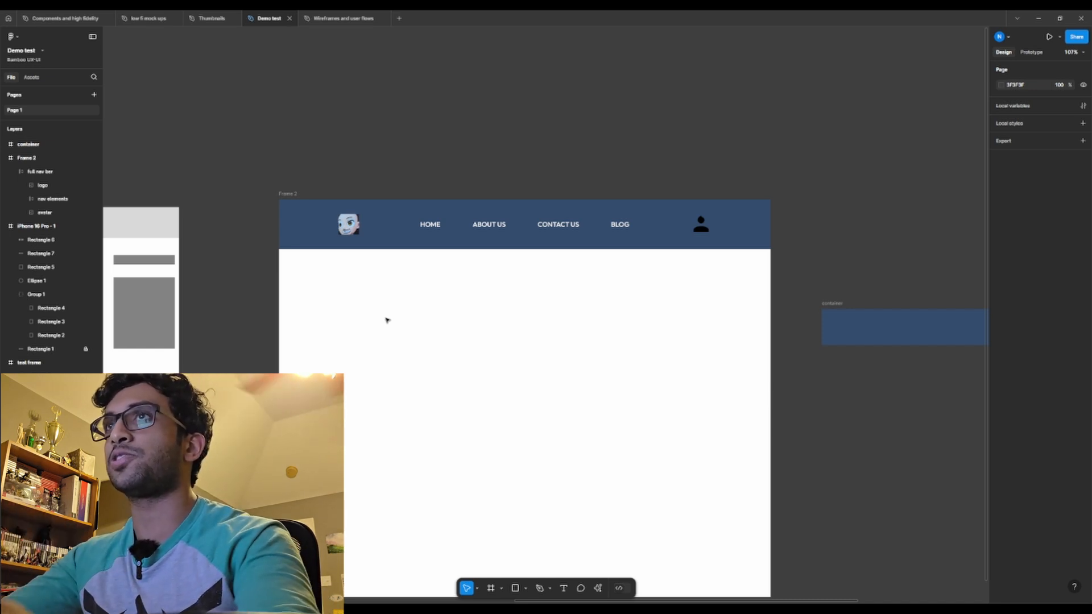
Look over the desktop card component in the Components and high fidelity file and return to the Demo test file.
{"action": "scroll", "coordinate": [546, 490], "scroll_direction": "up", "scroll_amount": 2}
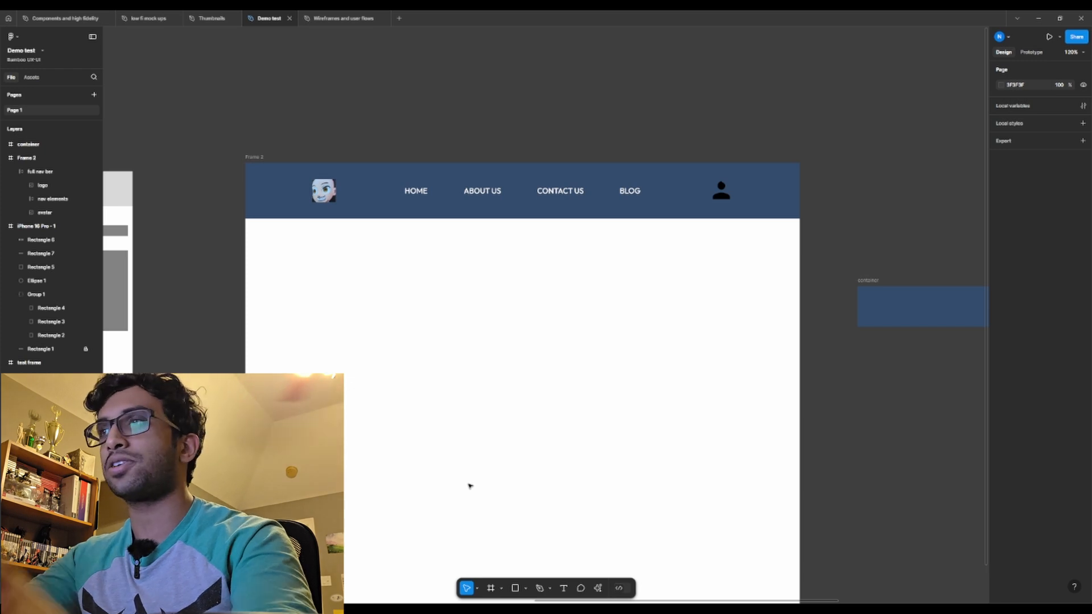
{"action": "left_click", "coordinate": [64, 18]}
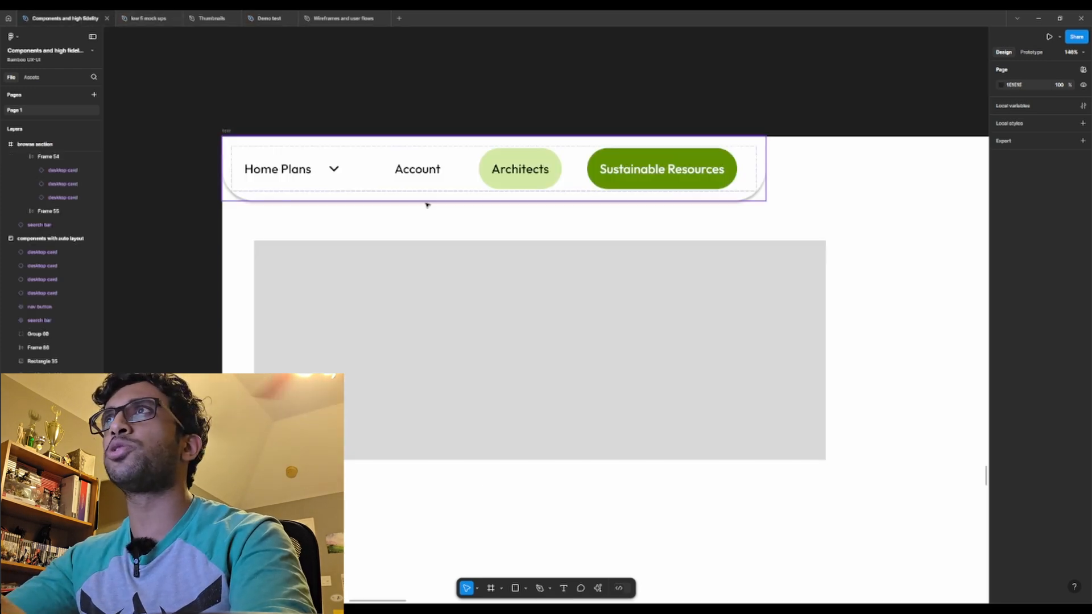
{"action": "scroll", "coordinate": [551, 261], "scroll_direction": "down", "scroll_amount": 4}
{"action": "scroll", "coordinate": [575, 266], "scroll_direction": "down", "scroll_amount": 3}
{"action": "left_click_drag", "start_coordinate": [768, 309], "coordinate": [512, 168]}
{"action": "scroll", "coordinate": [640, 380], "scroll_direction": "up", "scroll_amount": 7}
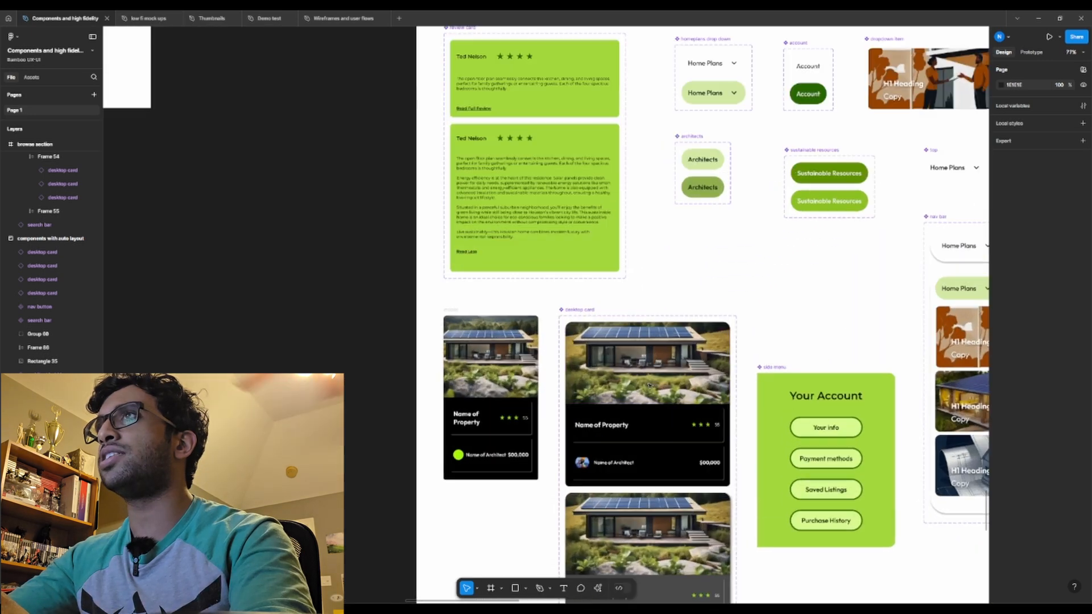
{"action": "scroll", "coordinate": [767, 408], "scroll_direction": "down", "scroll_amount": 2}
{"action": "scroll", "coordinate": [712, 404], "scroll_direction": "up", "scroll_amount": 3}
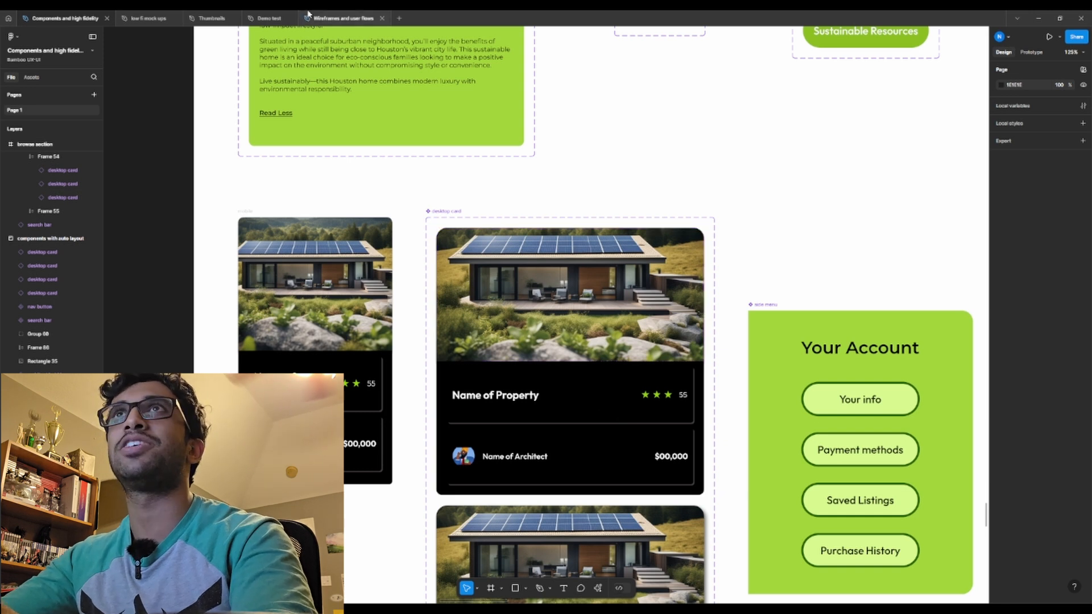
{"action": "left_click", "coordinate": [271, 18]}
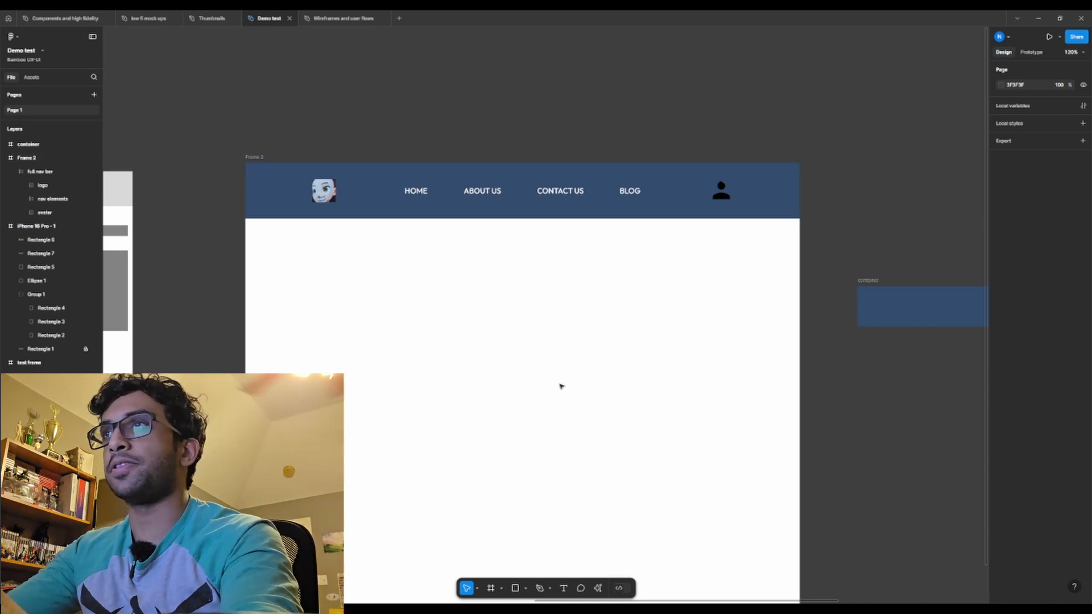
{"action": "scroll", "coordinate": [561, 385], "scroll_direction": "down", "scroll_amount": 2}
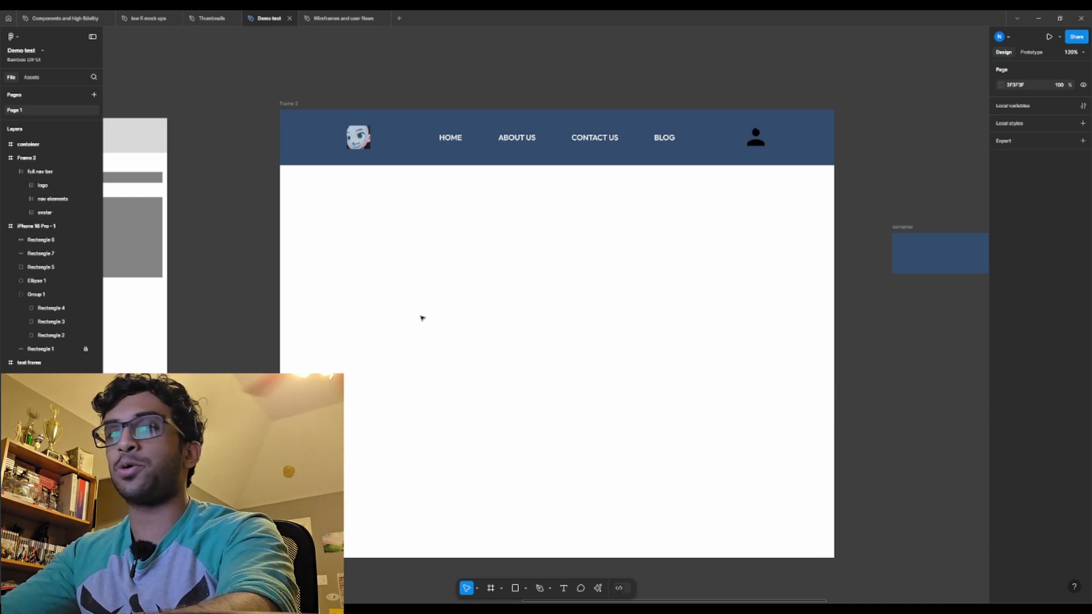
Open the low fi mock ups file and inspect the property name text in the upper desktop card beside the listing section.
{"action": "left_click", "coordinate": [145, 18]}
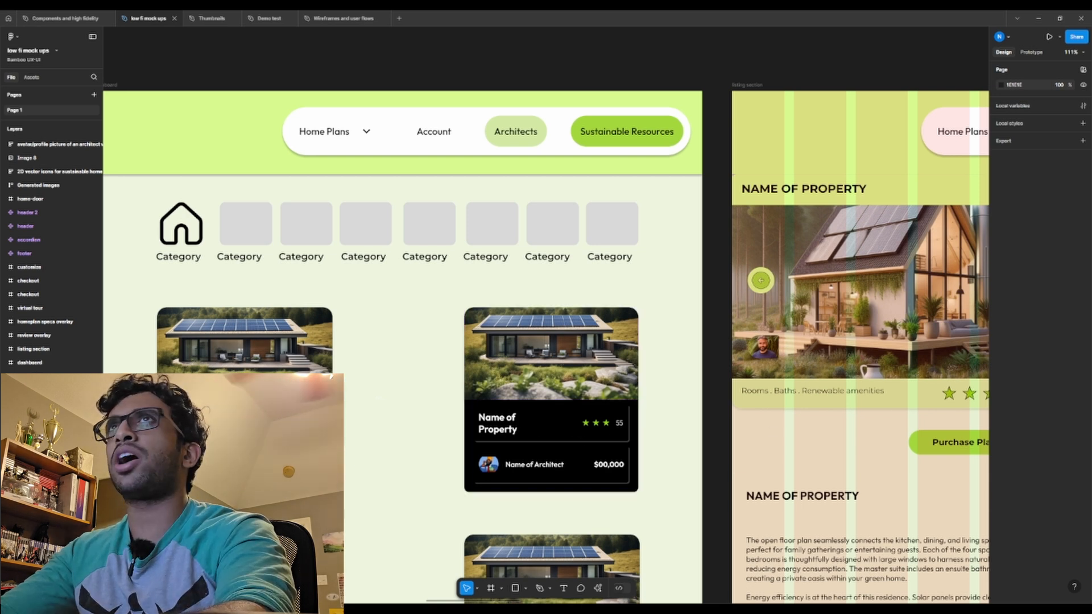
{"action": "mouse_move", "coordinate": [195, 18]}
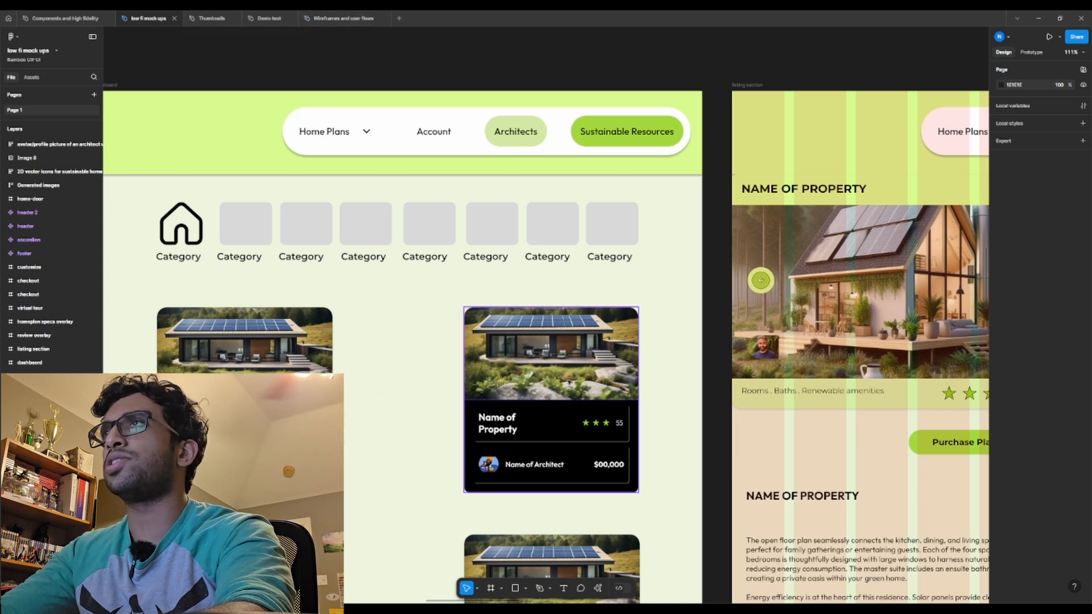
{"action": "double_click", "coordinate": [619, 425]}
{"action": "double_click", "coordinate": [619, 426]}
{"action": "double_click", "coordinate": [619, 426]}
{"action": "left_click", "coordinate": [494, 421]}
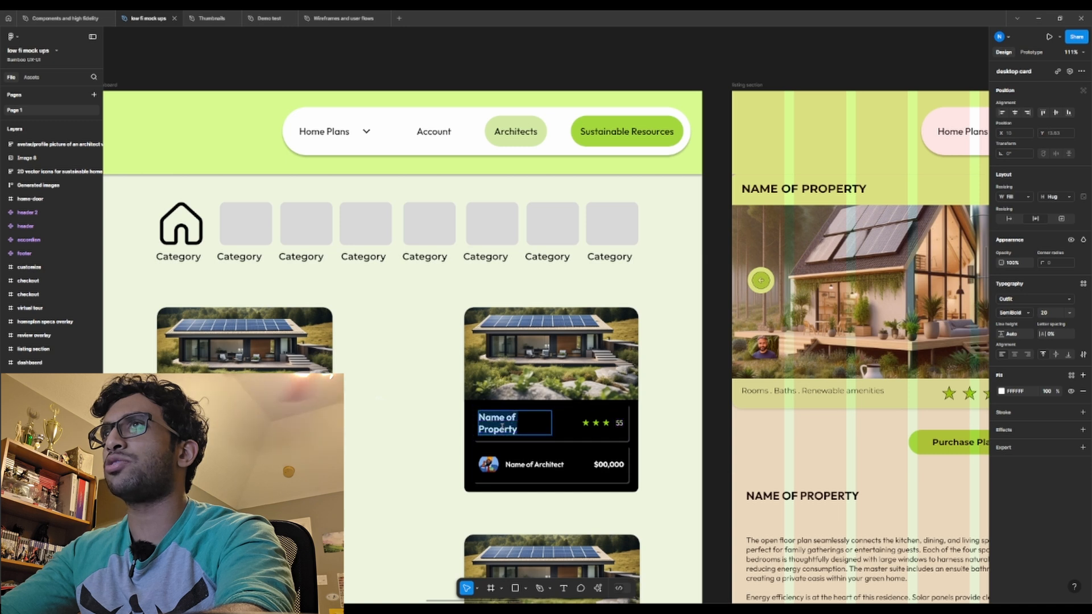
{"action": "left_click", "coordinate": [677, 425]}
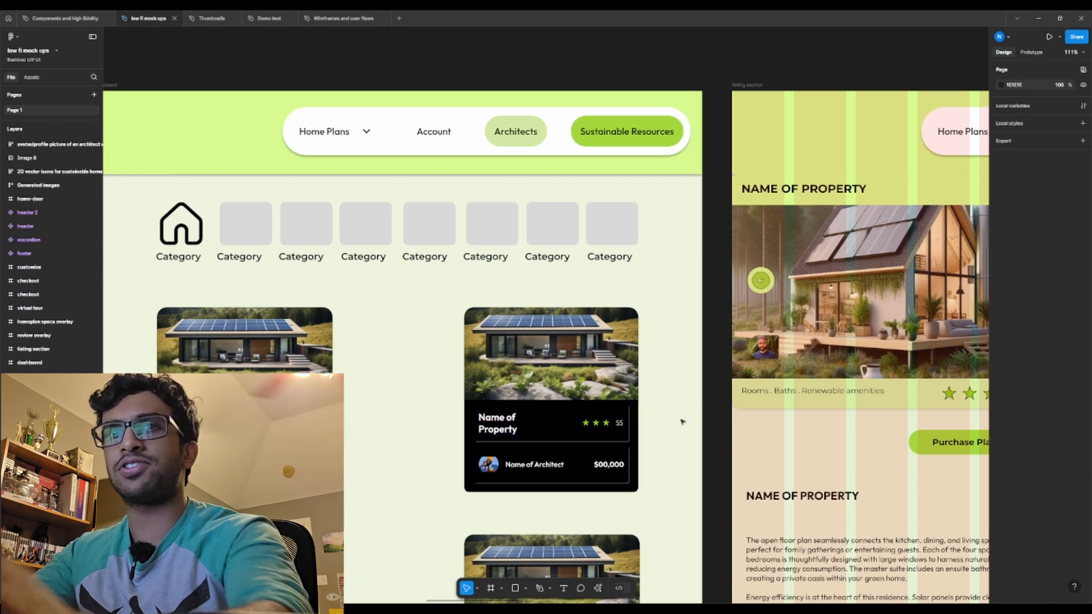
{"action": "left_click", "coordinate": [592, 431]}
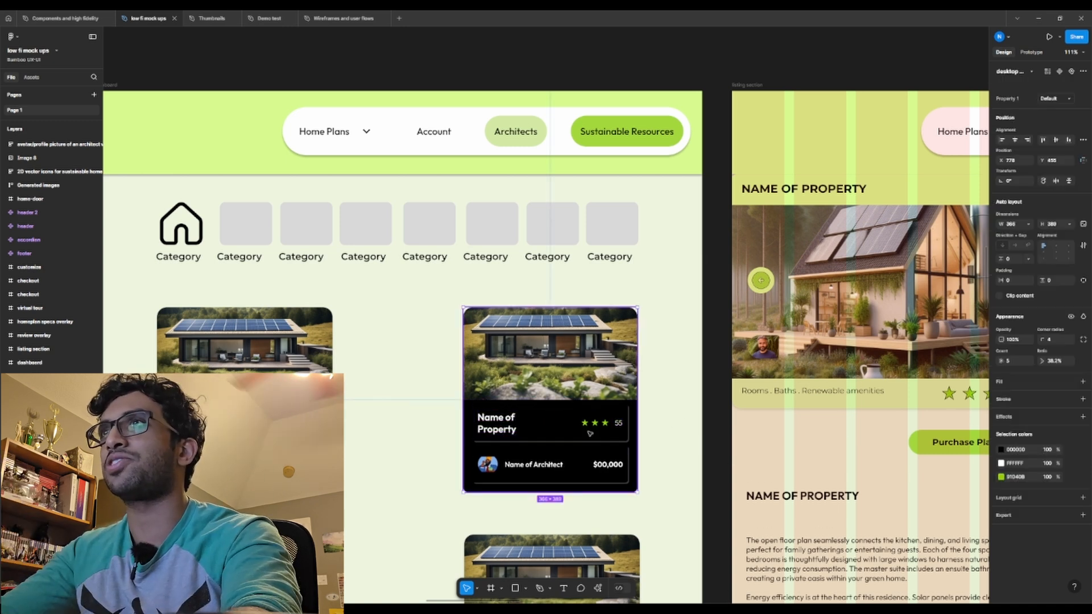
Inspect the auto layout settings of the desktop card's black info section, rating row, architect group and price text.
{"action": "left_click", "coordinate": [51, 444]}
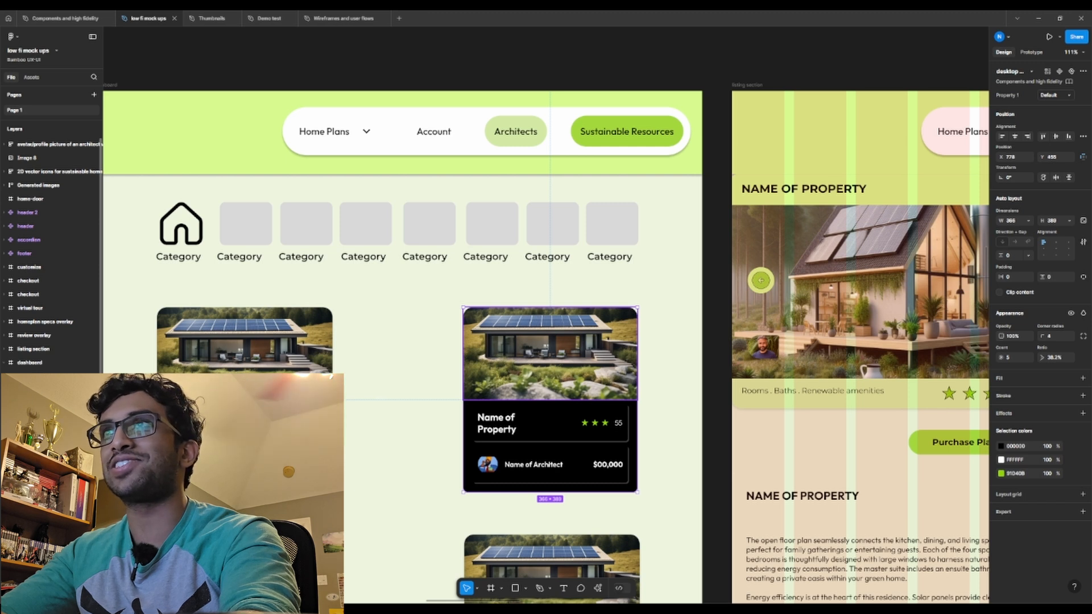
{"action": "left_click", "coordinate": [51, 458]}
{"action": "left_click", "coordinate": [51, 485]}
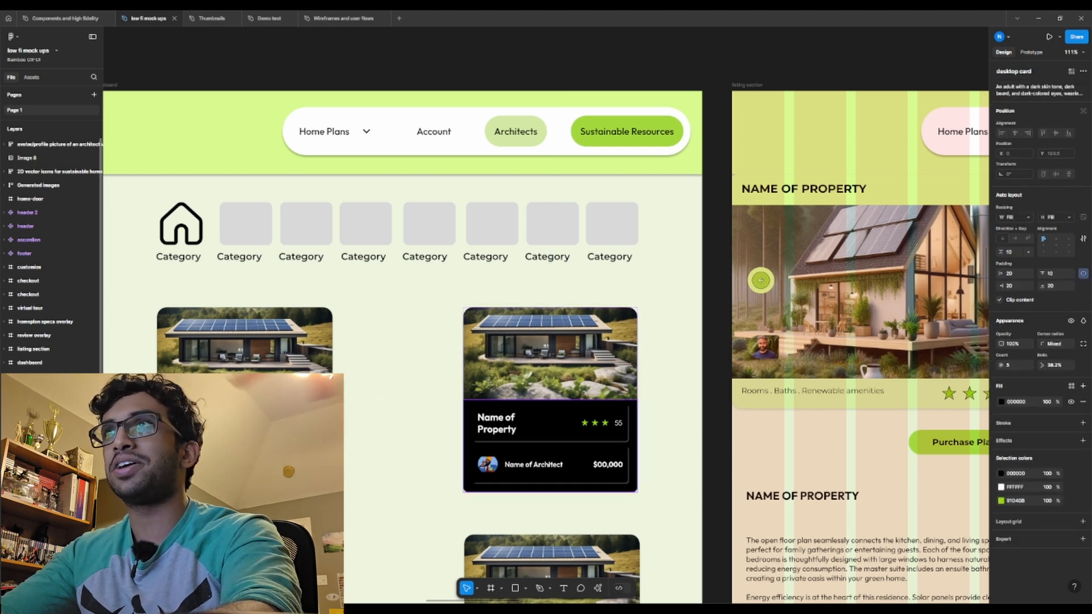
{"action": "double_click", "coordinate": [540, 425]}
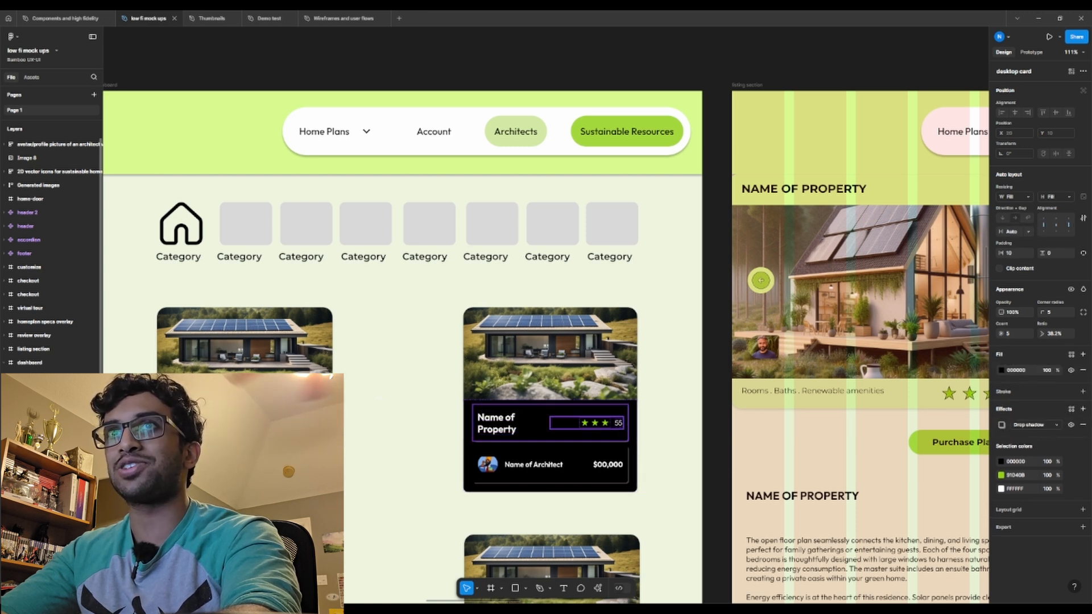
{"action": "left_click", "coordinate": [550, 465]}
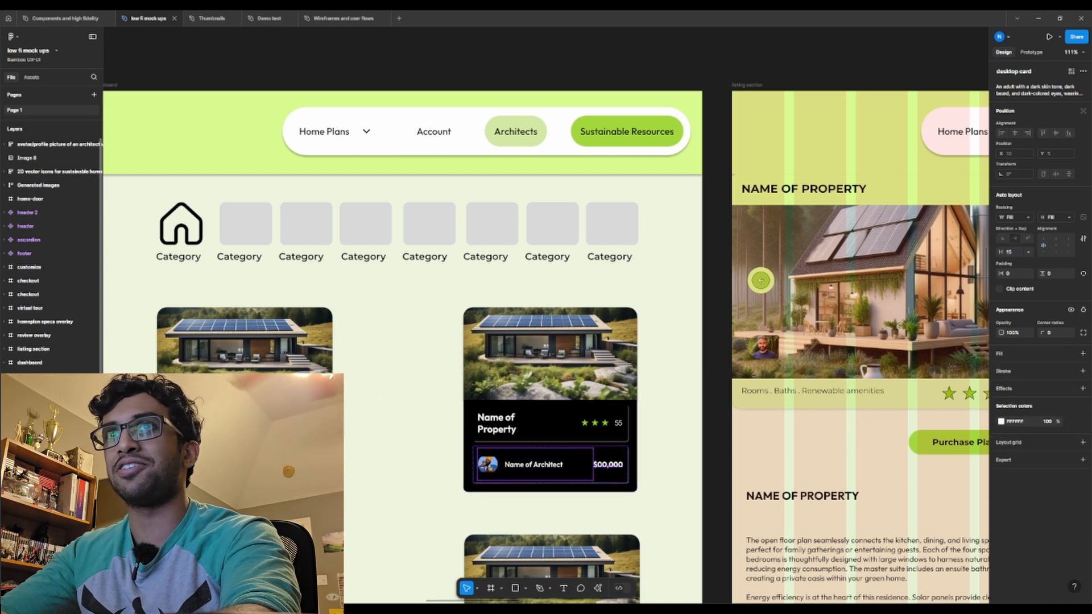
{"action": "left_click", "coordinate": [608, 465]}
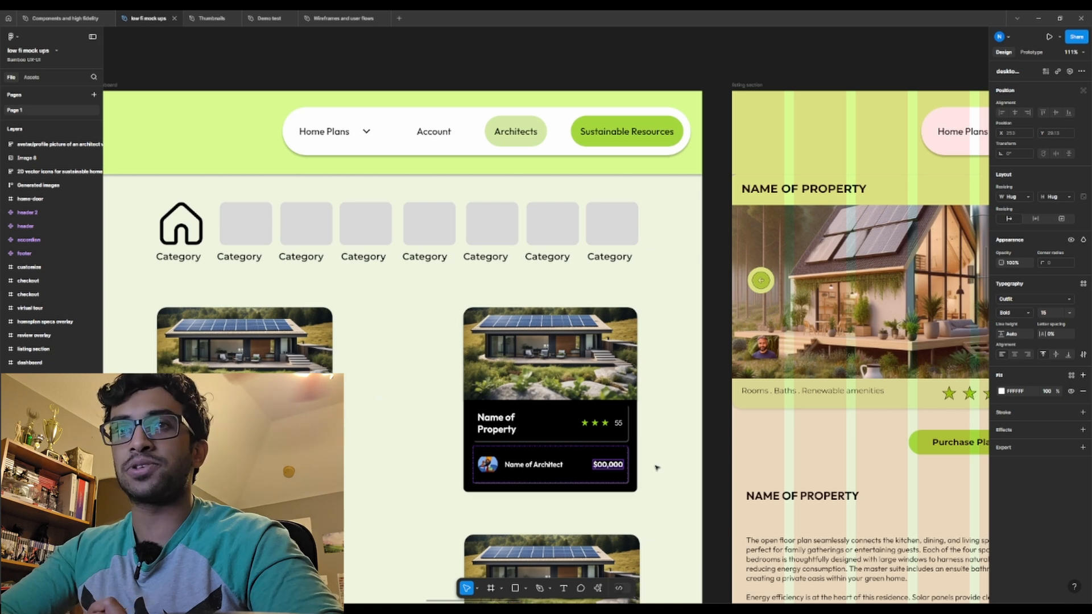
Check the resizing settings of the card's star rating group, property name and price text.
{"action": "scroll", "coordinate": [665, 467], "scroll_direction": "up", "scroll_amount": 3}
{"action": "left_click", "coordinate": [575, 415]}
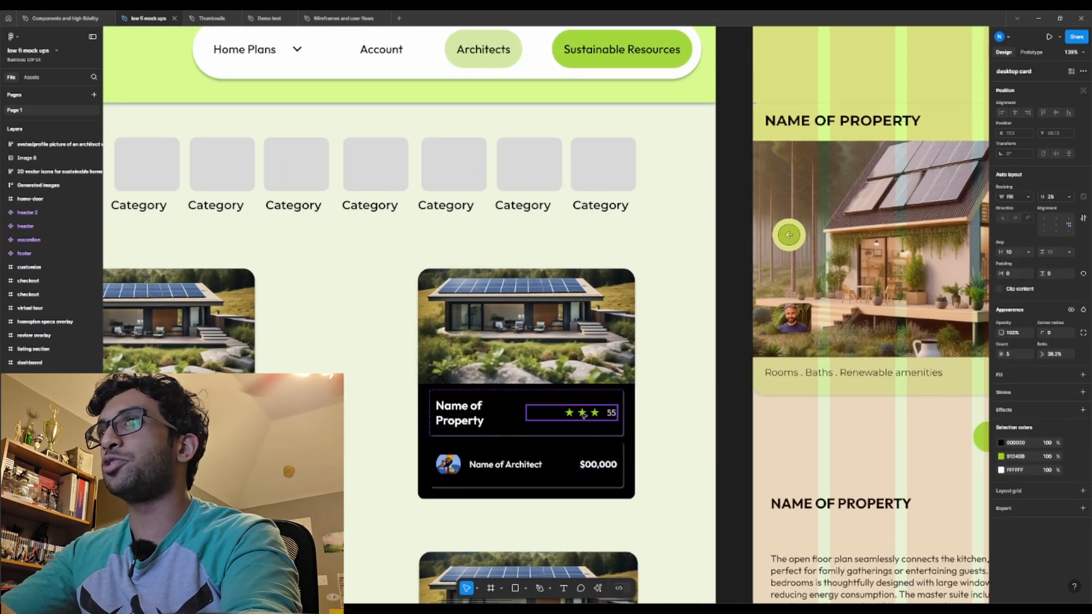
{"action": "left_click", "coordinate": [486, 426]}
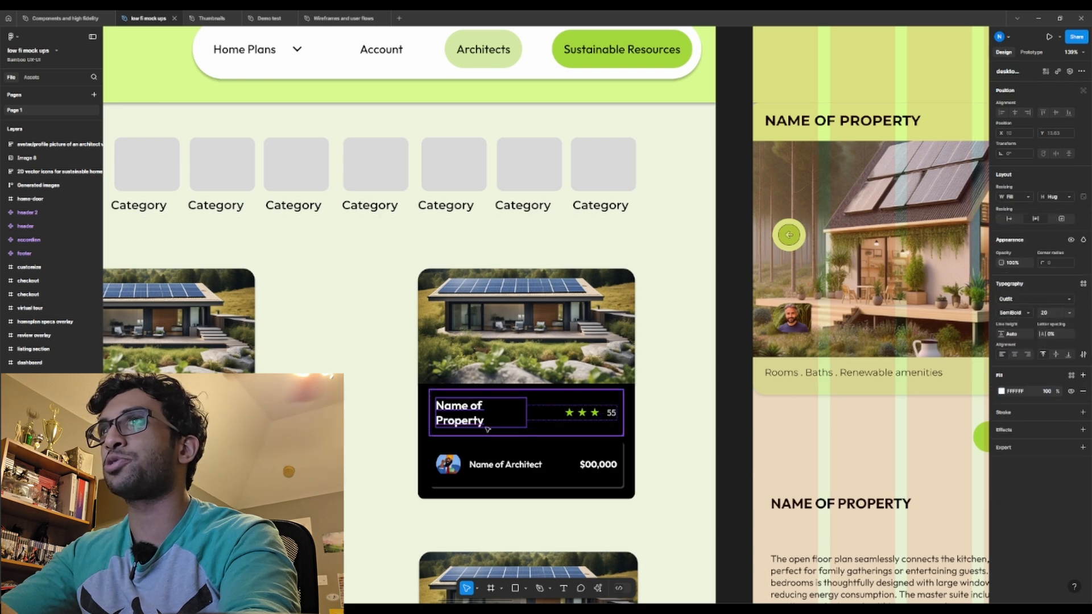
{"action": "double_click", "coordinate": [480, 421]}
{"action": "left_click", "coordinate": [599, 465]}
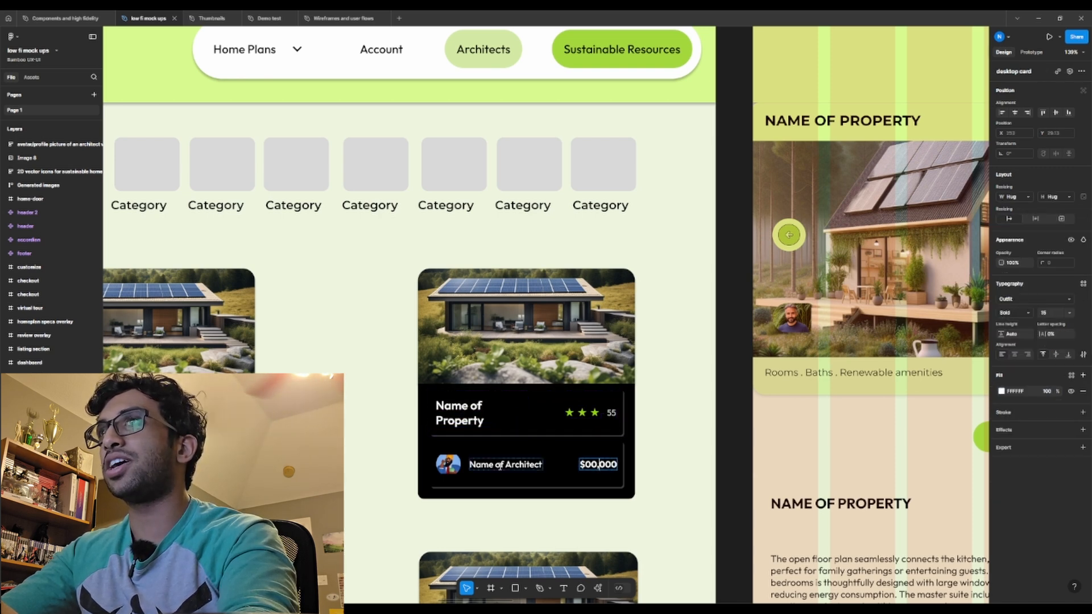
{"action": "left_click", "coordinate": [698, 463]}
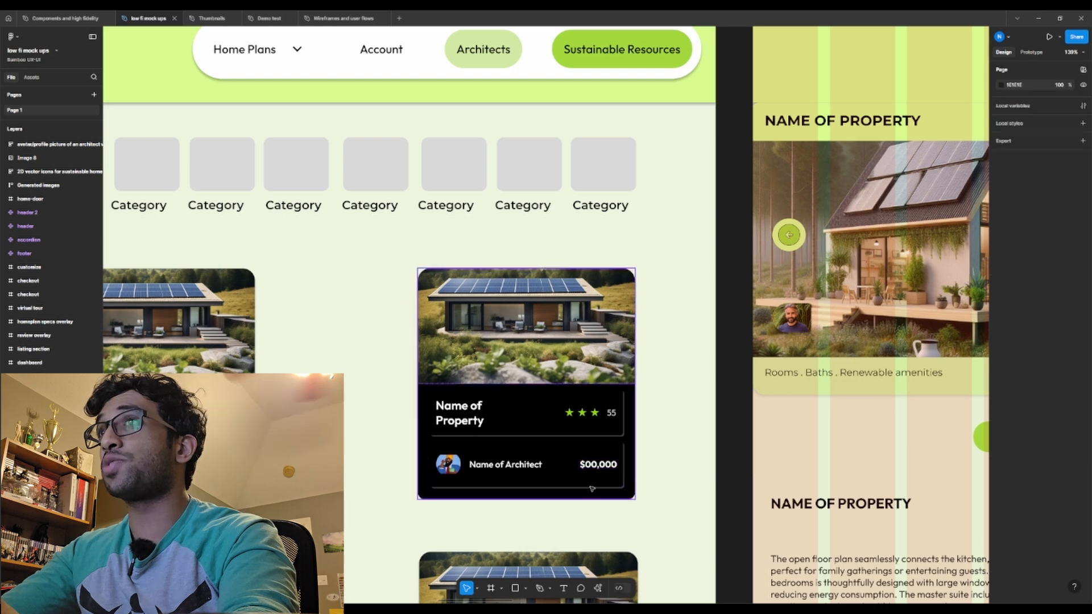
Compare the auto layout settings of the card's architect and price row with those of the property name and rating row.
{"action": "left_click", "coordinate": [580, 477]}
{"action": "scroll", "coordinate": [637, 462], "scroll_direction": "up", "scroll_amount": 3}
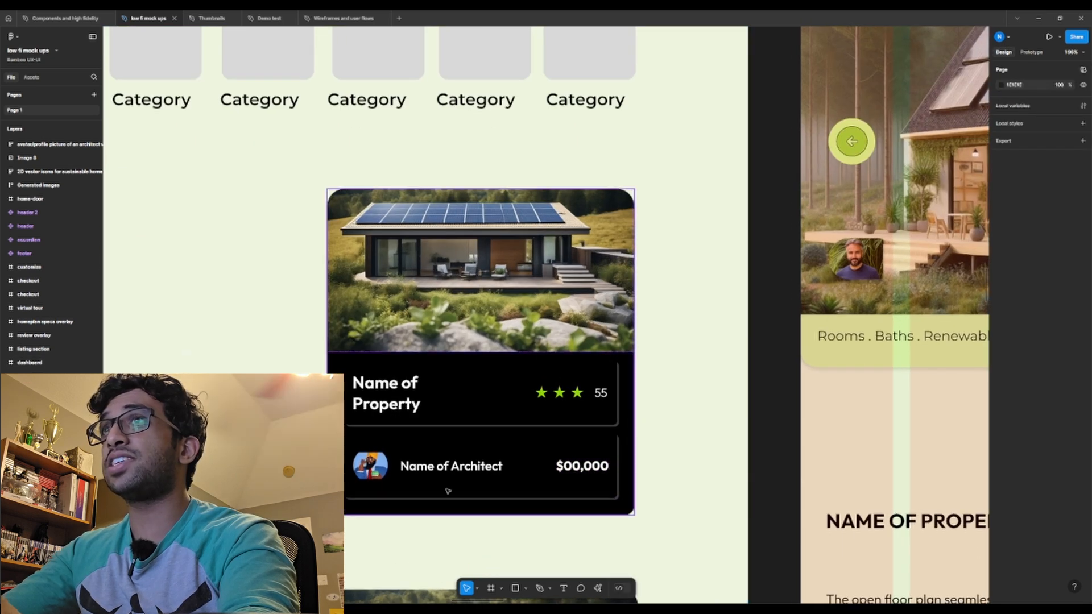
{"action": "left_click", "coordinate": [448, 491]}
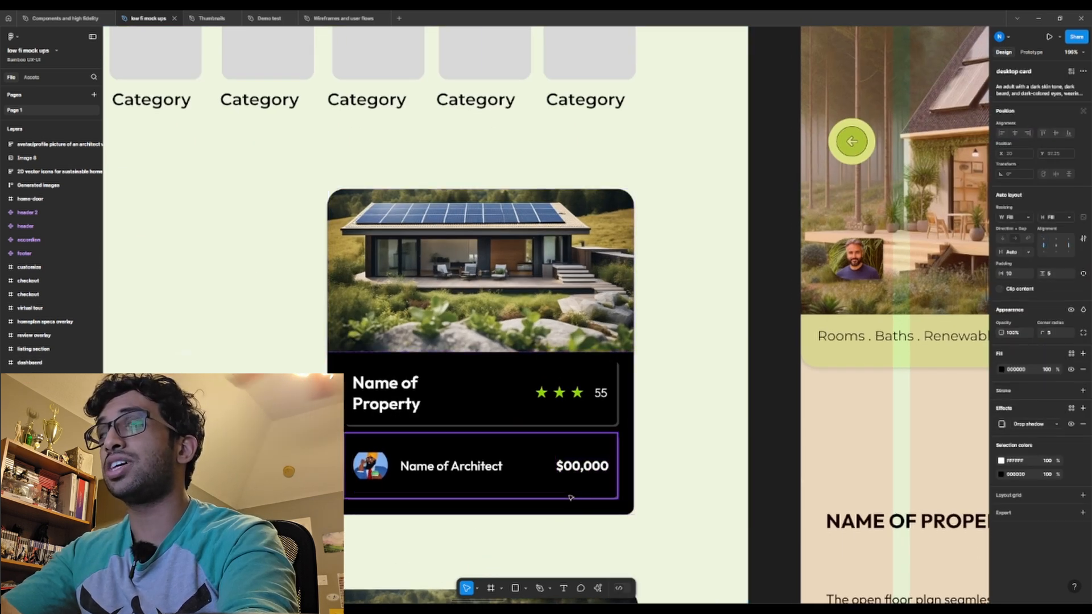
{"action": "left_click", "coordinate": [514, 420]}
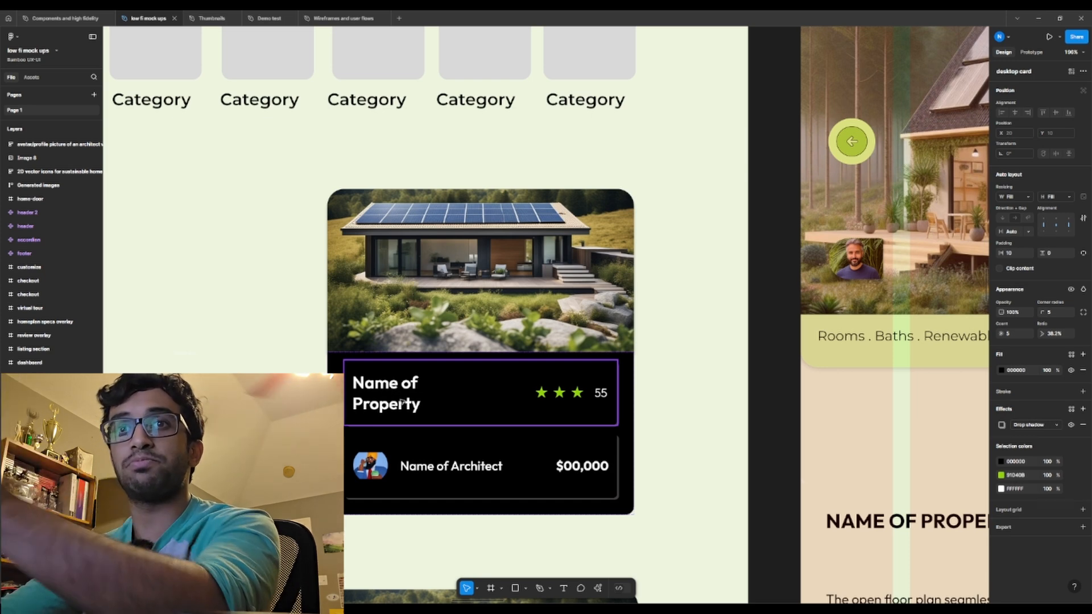
{"action": "left_click", "coordinate": [586, 396]}
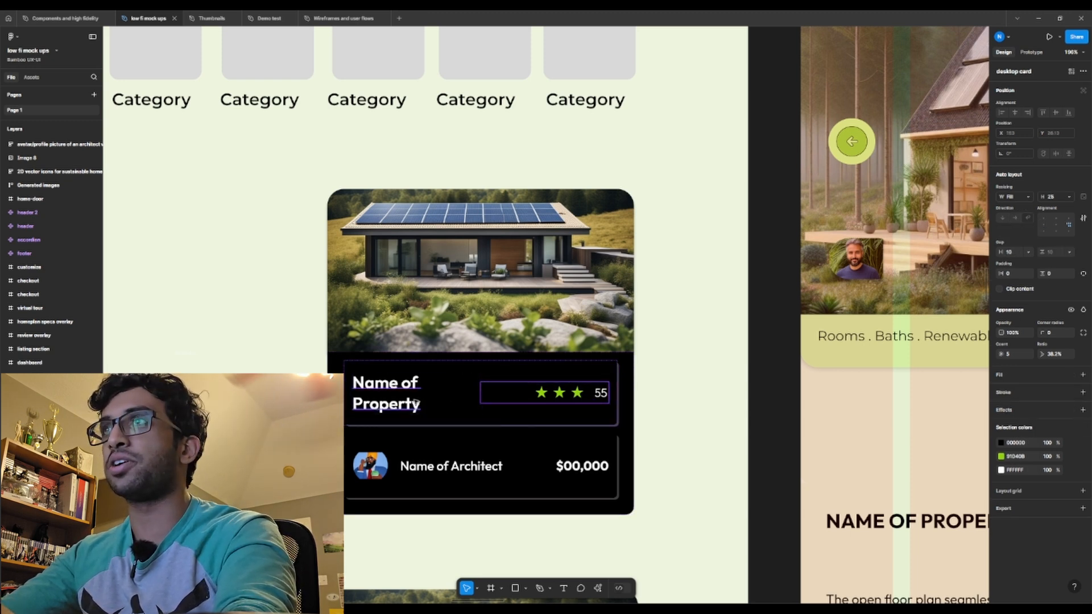
{"action": "left_click", "coordinate": [571, 492]}
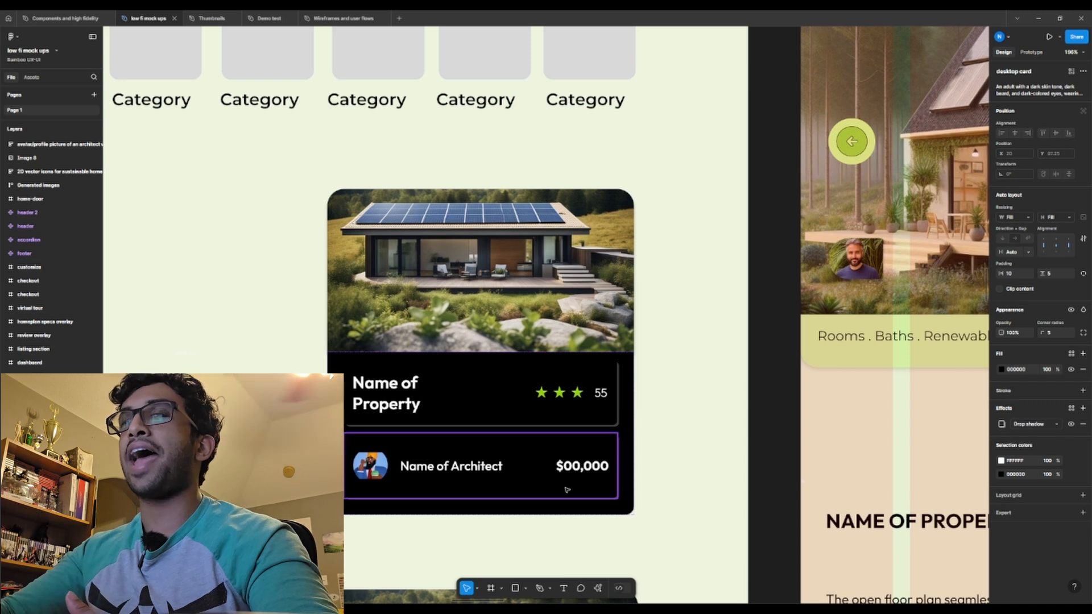
{"action": "left_click", "coordinate": [499, 424]}
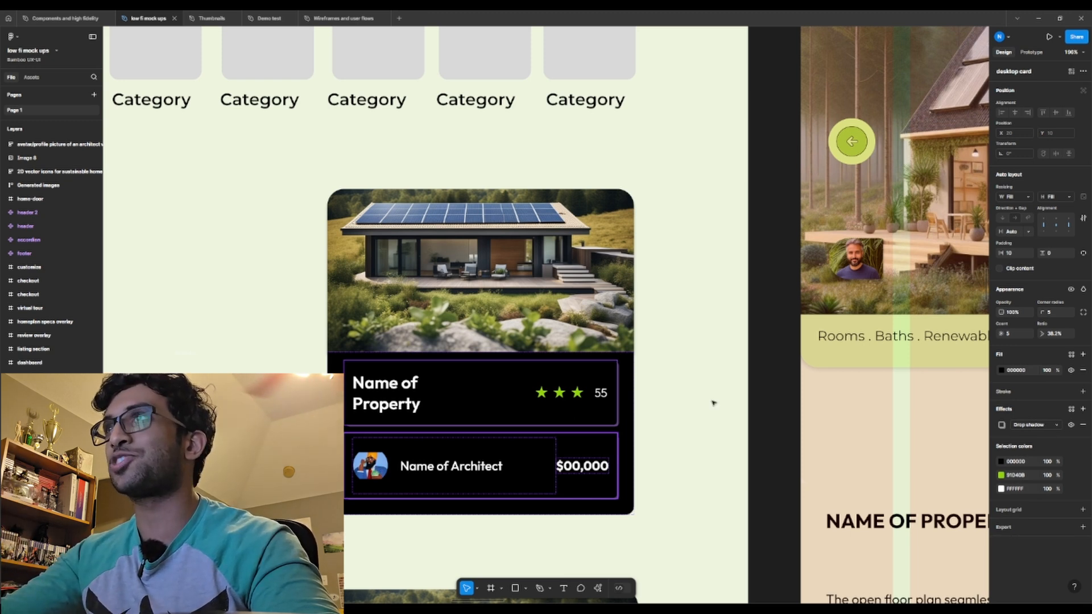
Examine how the desktop card nests its house image, black info container and star rating group.
{"action": "left_click", "coordinate": [685, 404]}
{"action": "left_click", "coordinate": [487, 343]}
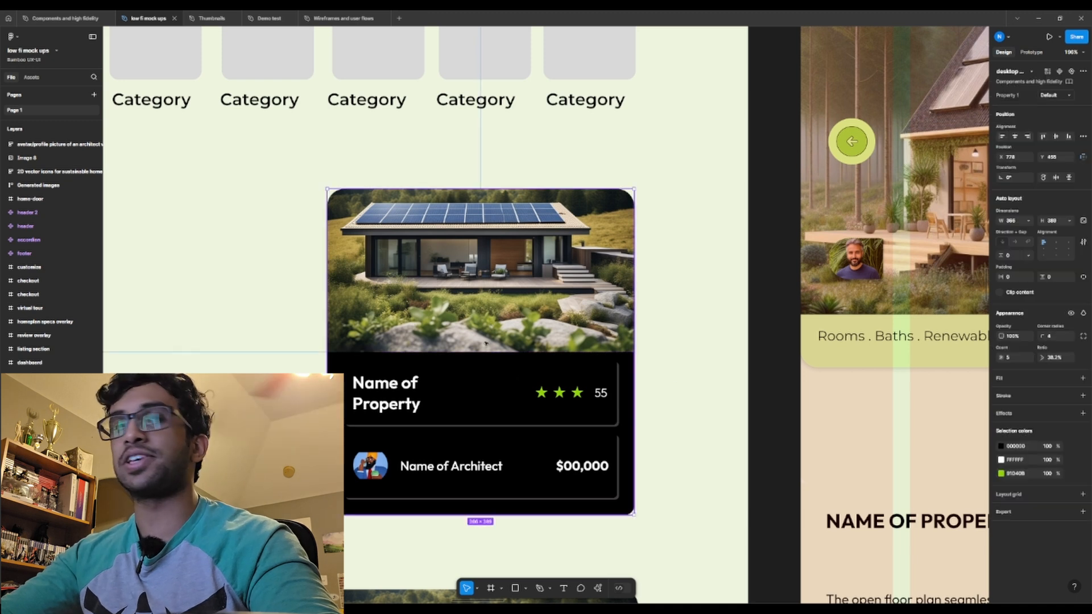
{"action": "left_click", "coordinate": [483, 340]}
{"action": "left_click", "coordinate": [410, 276]}
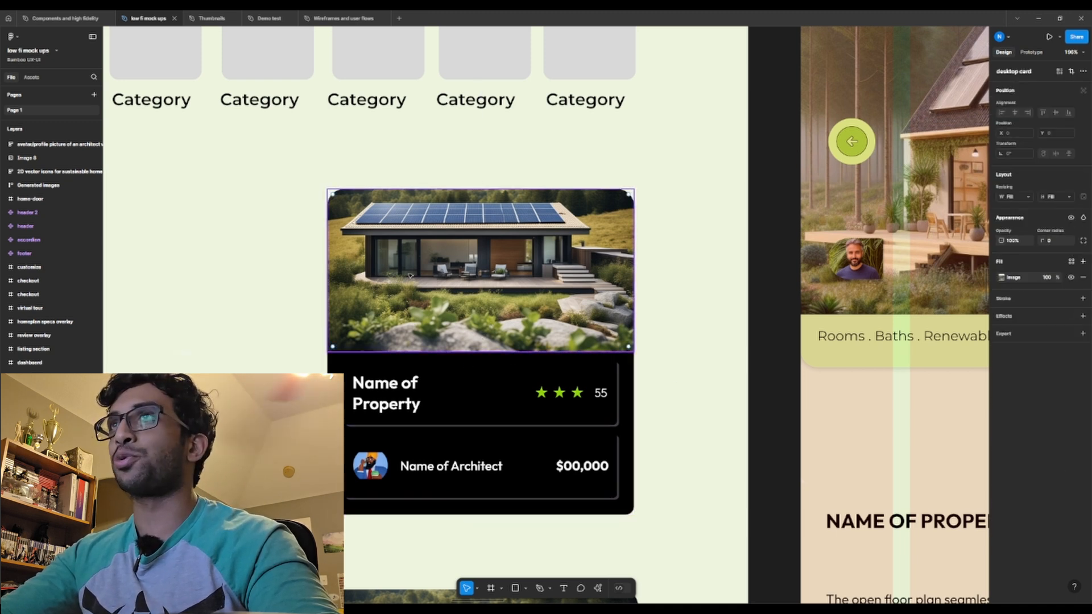
{"action": "left_click", "coordinate": [418, 407]}
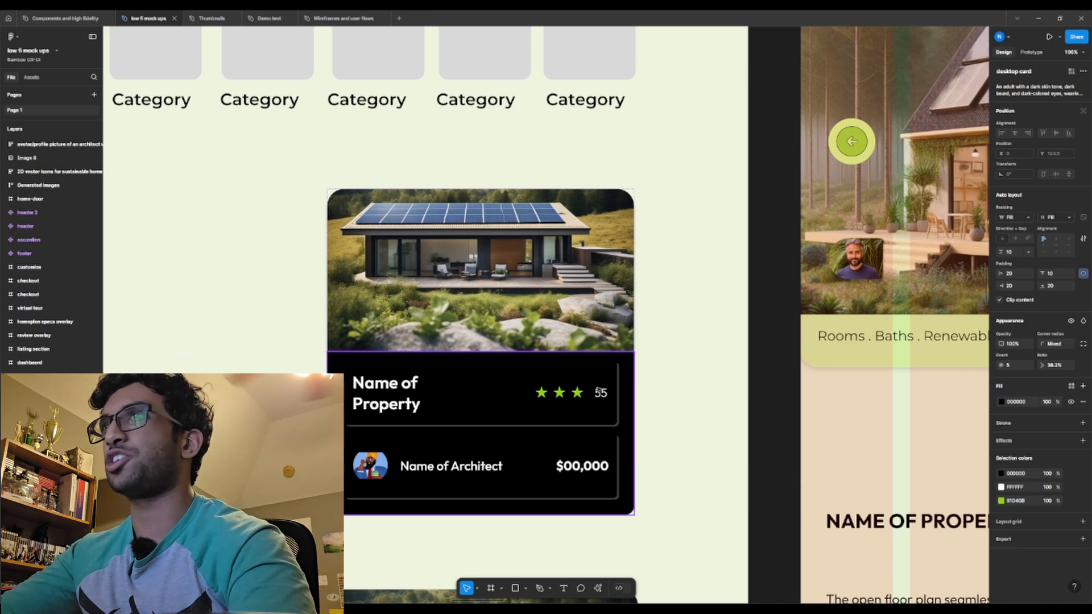
{"action": "double_click", "coordinate": [564, 397]}
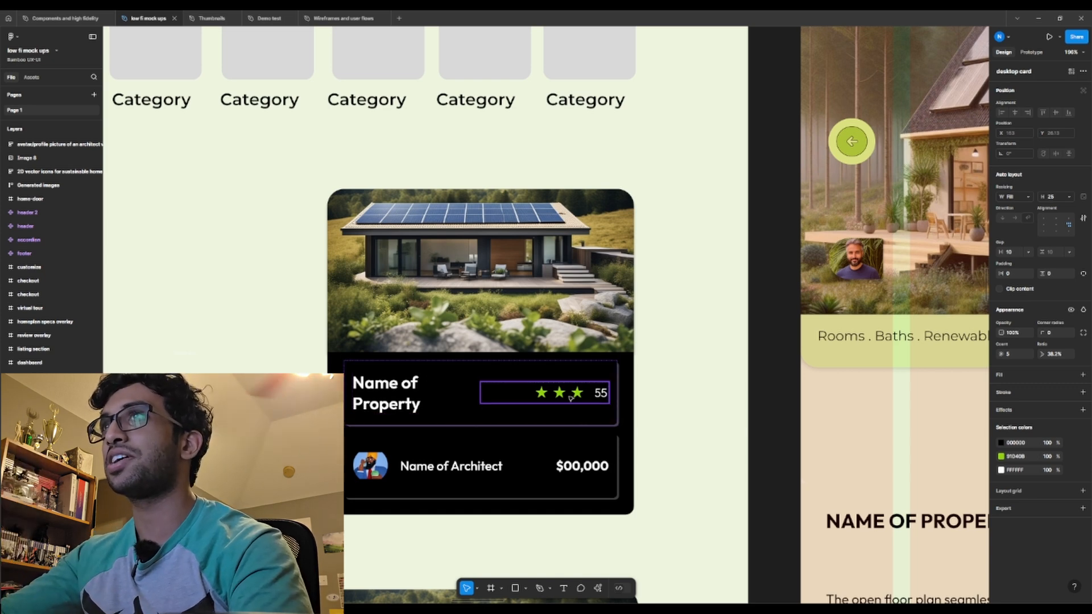
Inspect the avatar image in the card's architect row and leave the low fi mock ups file.
{"action": "scroll", "coordinate": [694, 438], "scroll_direction": "down", "scroll_amount": 1}
{"action": "scroll", "coordinate": [694, 439], "scroll_direction": "up", "scroll_amount": 2}
{"action": "left_click", "coordinate": [607, 517]}
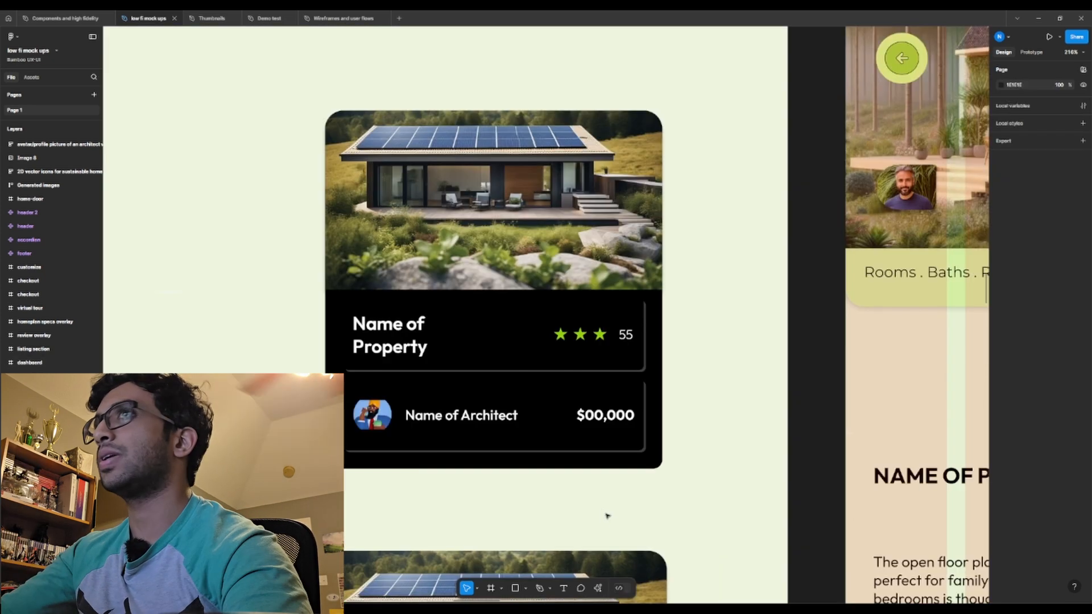
{"action": "double_click", "coordinate": [376, 423]}
{"action": "double_click", "coordinate": [376, 423]}
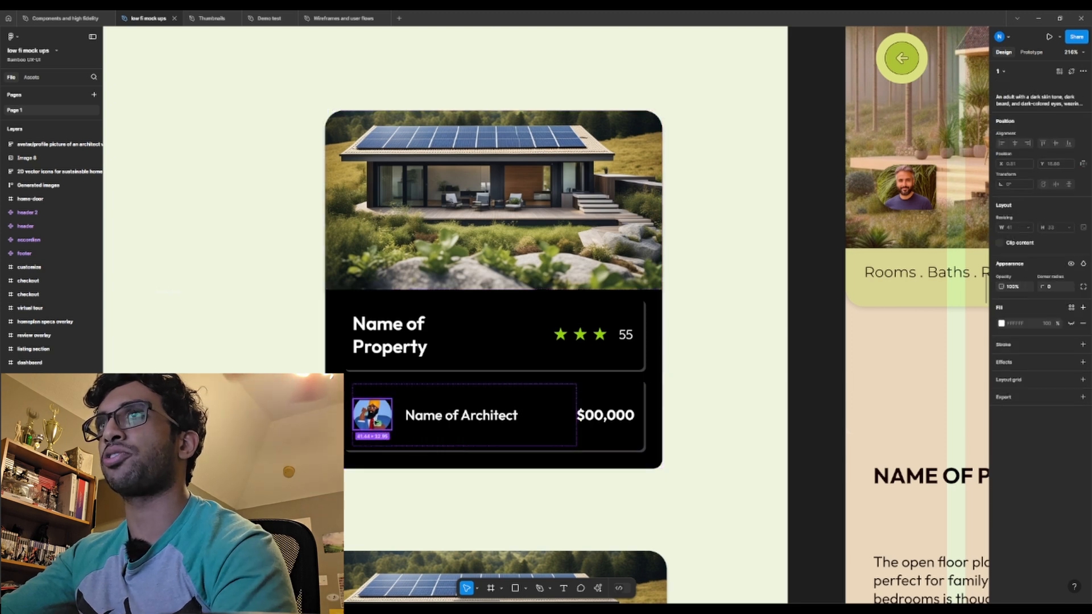
{"action": "left_click", "coordinate": [712, 447]}
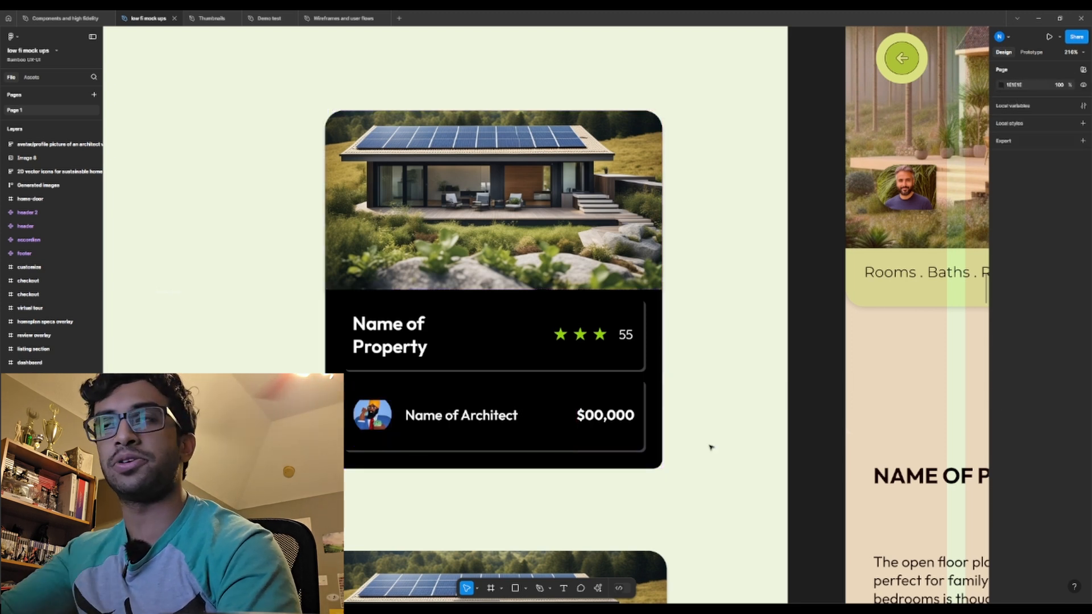
{"action": "left_click", "coordinate": [228, 21]}
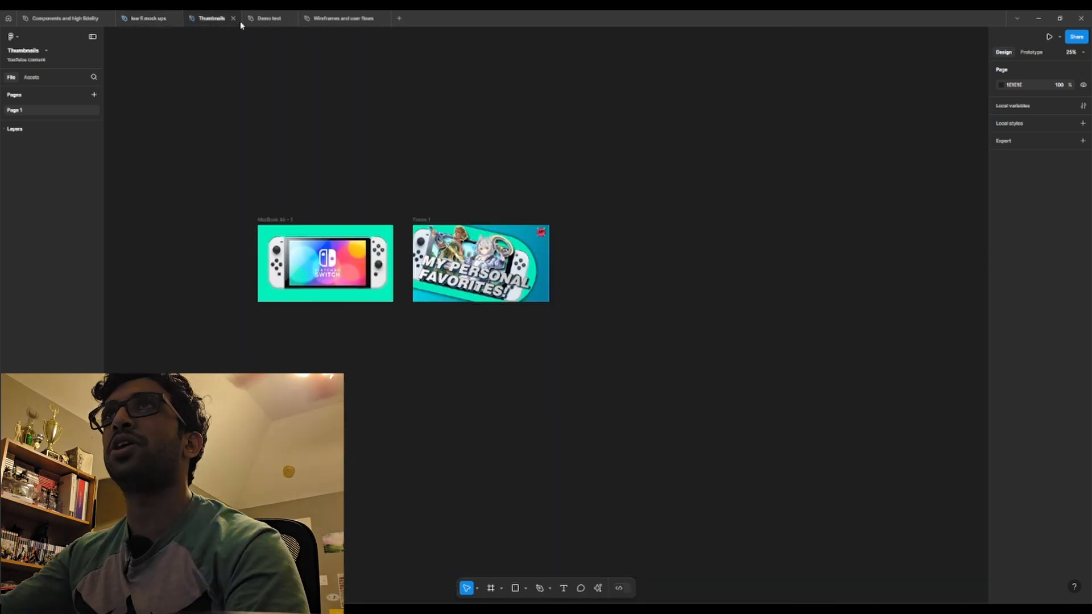
Switch to the Demo test file and draw a grey rectangle about 287 × 184 in Frame 2, below the navigation bar.
{"action": "left_click", "coordinate": [255, 22]}
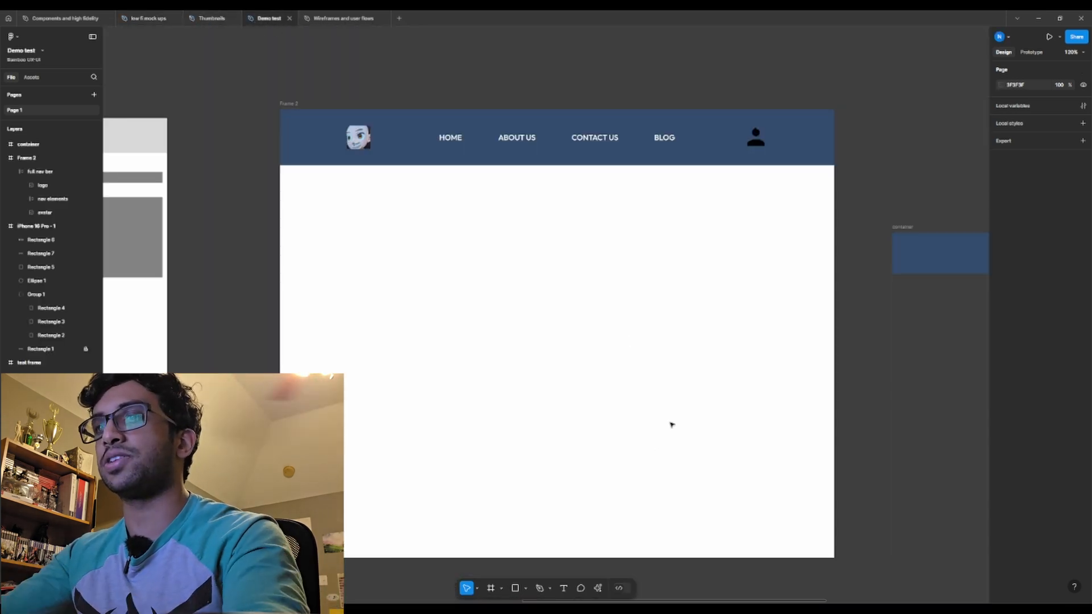
{"action": "key", "text": "r"}
{"action": "left_click_drag", "start_coordinate": [373, 262], "coordinate": [521, 357]}
{"action": "left_click_drag", "start_coordinate": [460, 325], "coordinate": [448, 265]}
{"action": "left_click", "coordinate": [688, 346]}
{"action": "left_click", "coordinate": [463, 300]}
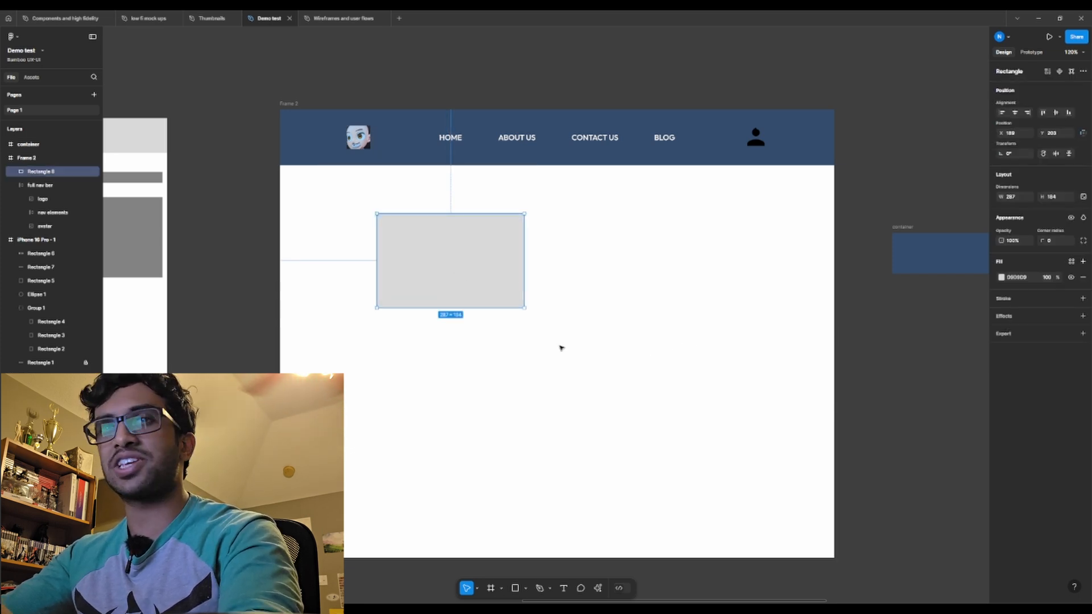
{"action": "left_click", "coordinate": [521, 416]}
Add the text "Title of this element" below the grey rectangle.
{"action": "key", "text": "t"}
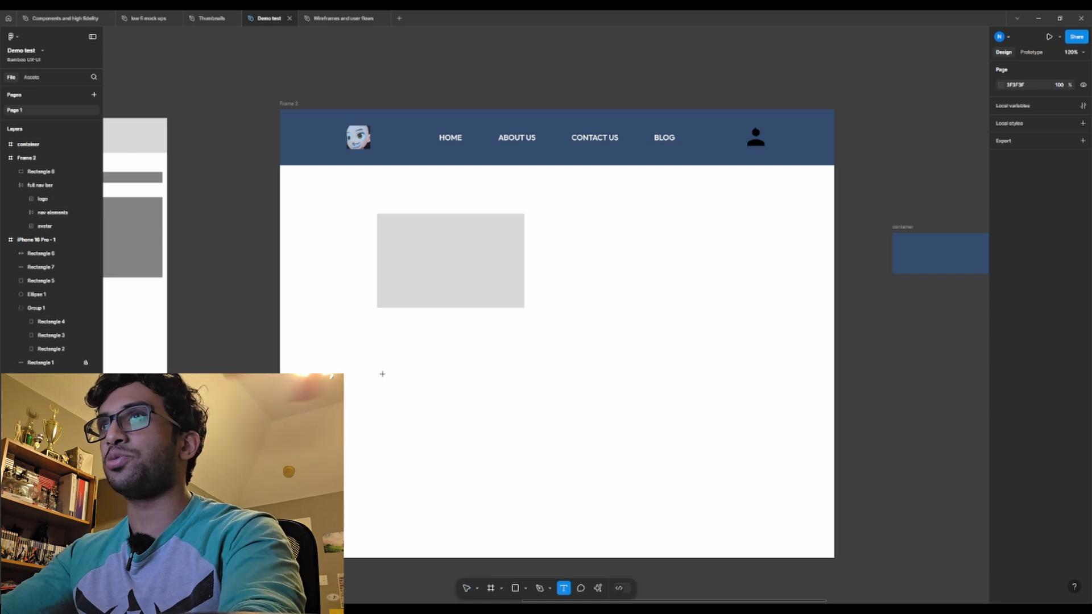
{"action": "left_click", "coordinate": [416, 381]}
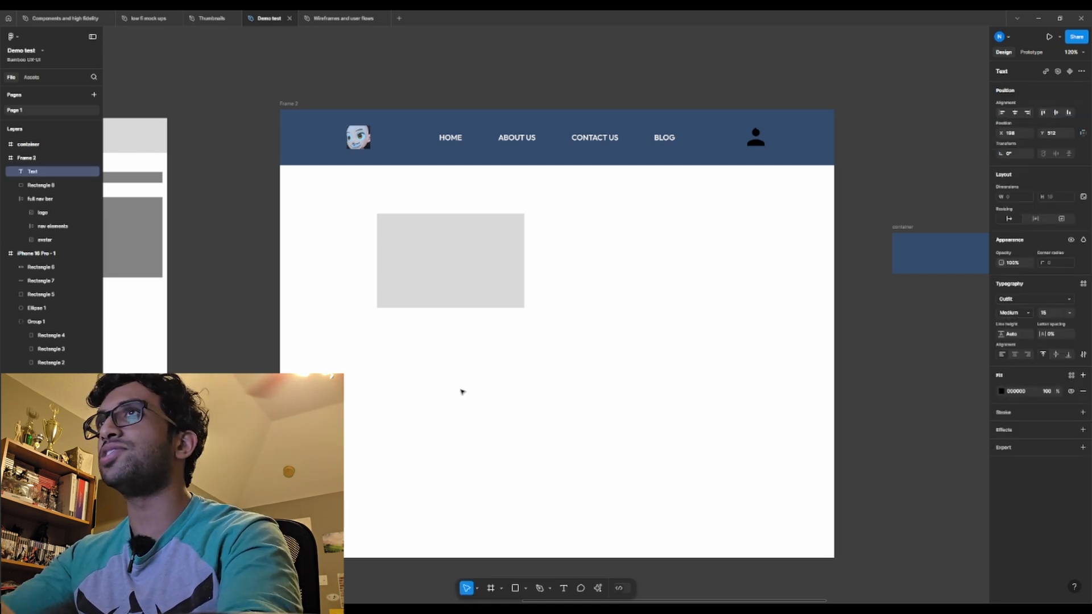
{"action": "type", "text": "Title"}
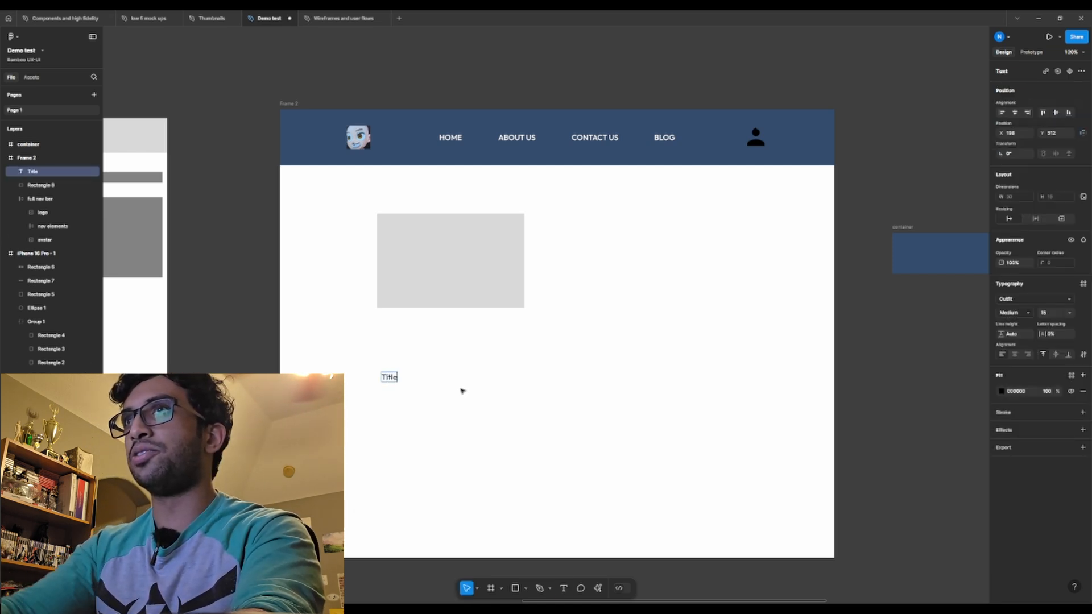
{"action": "type", "text": " of this"}
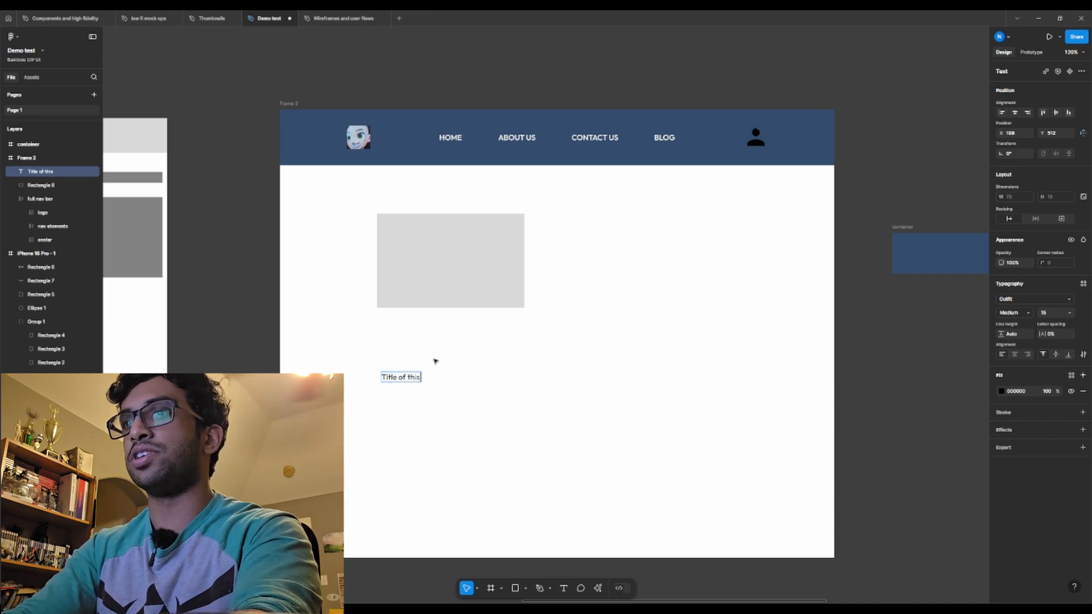
{"action": "type", "text": " element"}
Set the title text to SemiBold weight at font size 16.
{"action": "left_click", "coordinate": [1013, 313]}
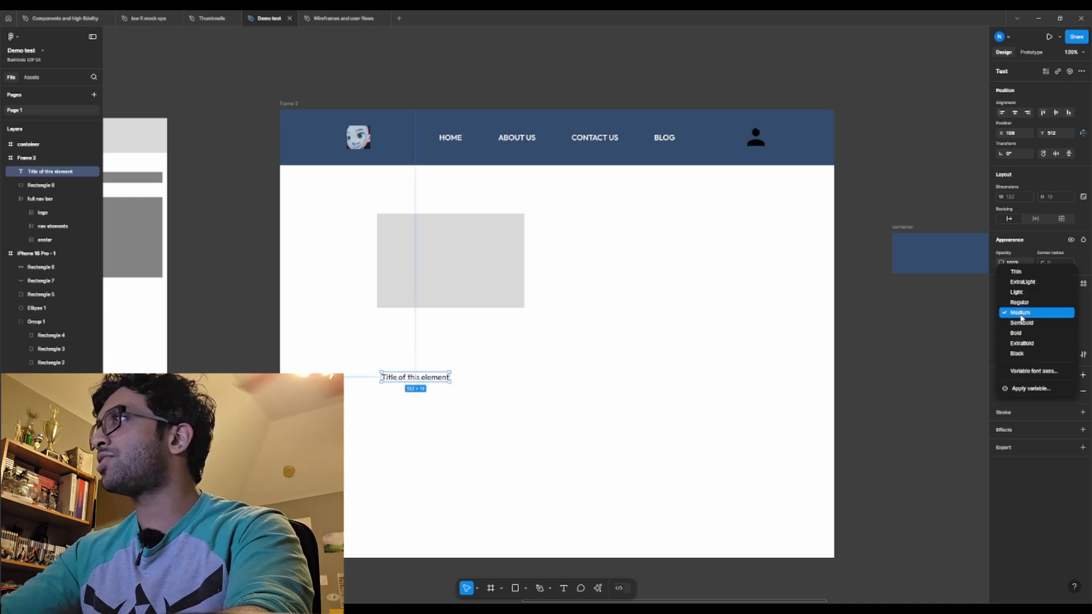
{"action": "left_click", "coordinate": [1019, 323]}
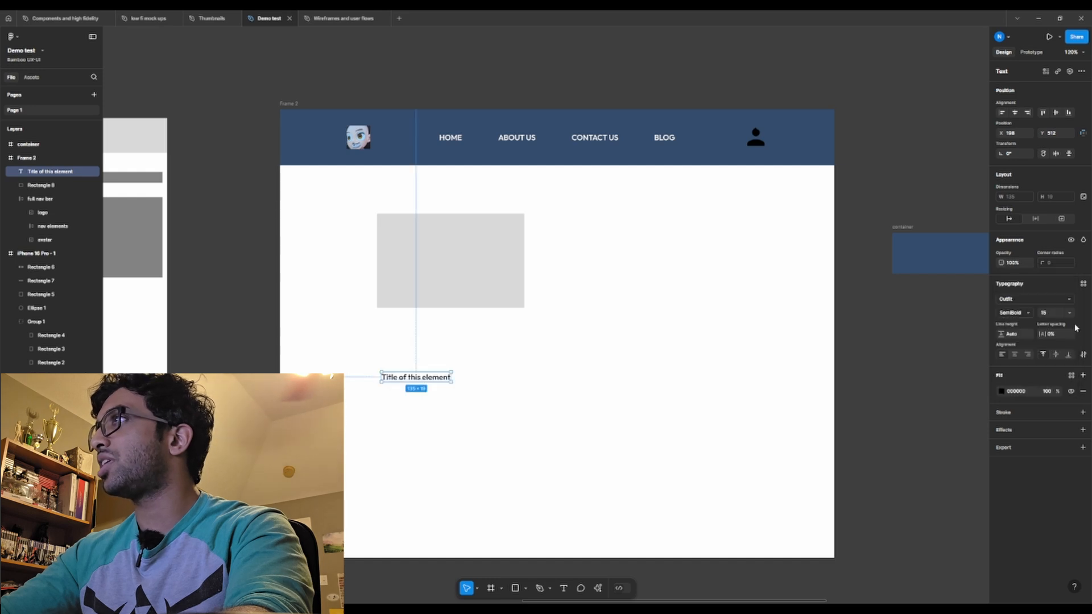
{"action": "left_click", "coordinate": [1061, 315]}
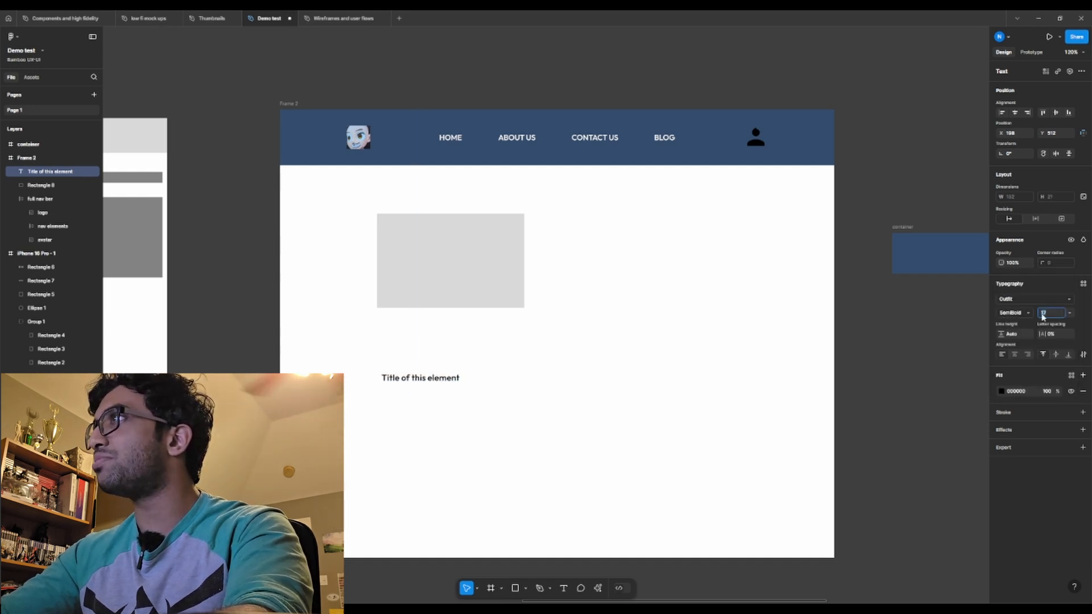
{"action": "key", "text": "Down"}
{"action": "left_click", "coordinate": [751, 359]}
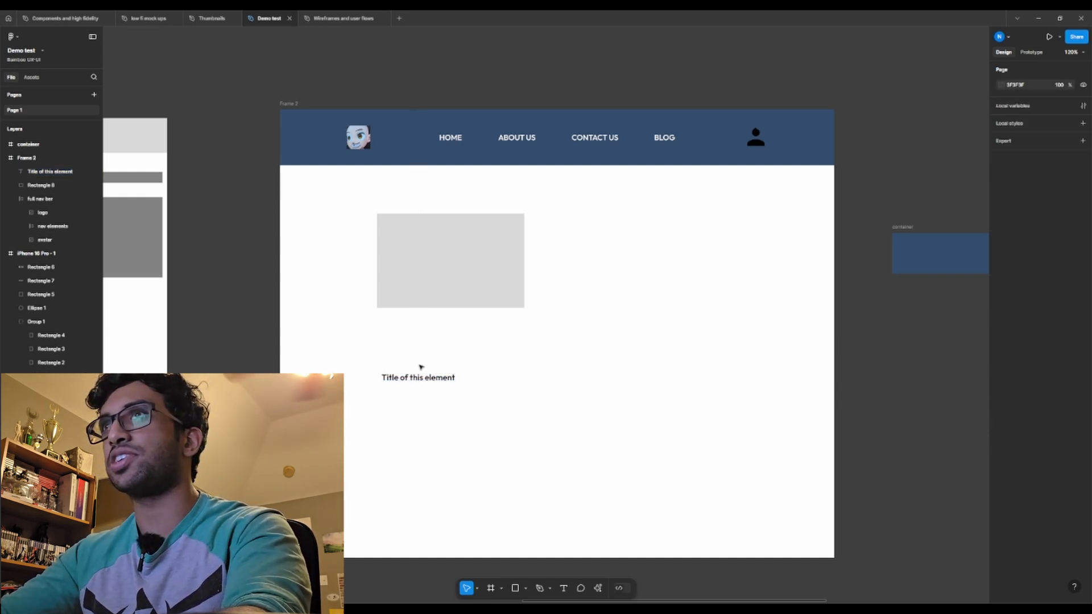
{"action": "left_click", "coordinate": [423, 375]}
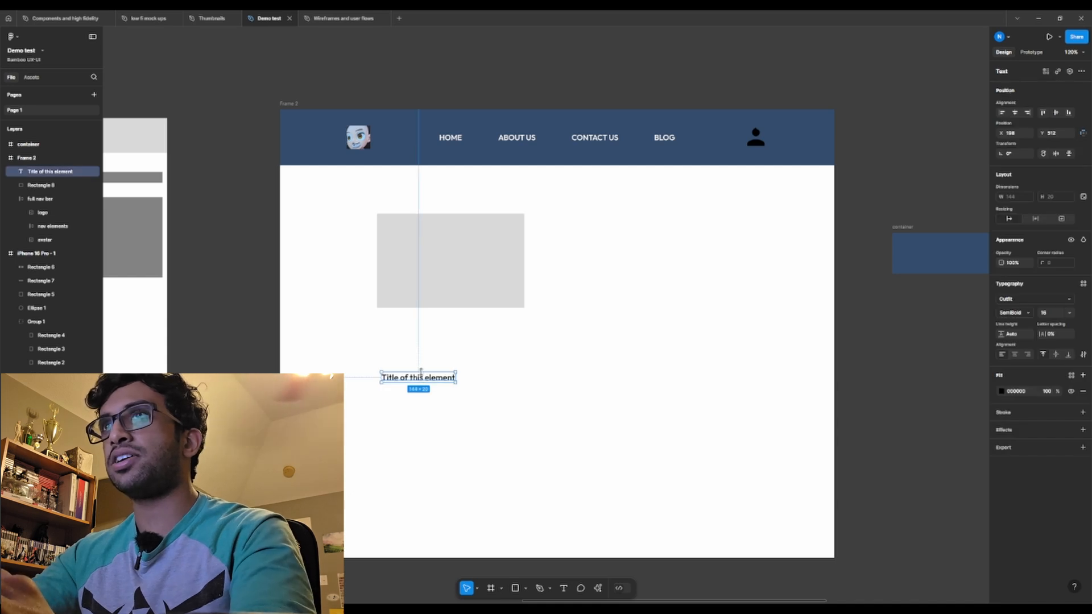
{"action": "left_click", "coordinate": [630, 404]}
Glance at the reference card in low fi mock ups, and build a row of three small green stars beside the title in Demo test.
{"action": "left_click", "coordinate": [151, 14]}
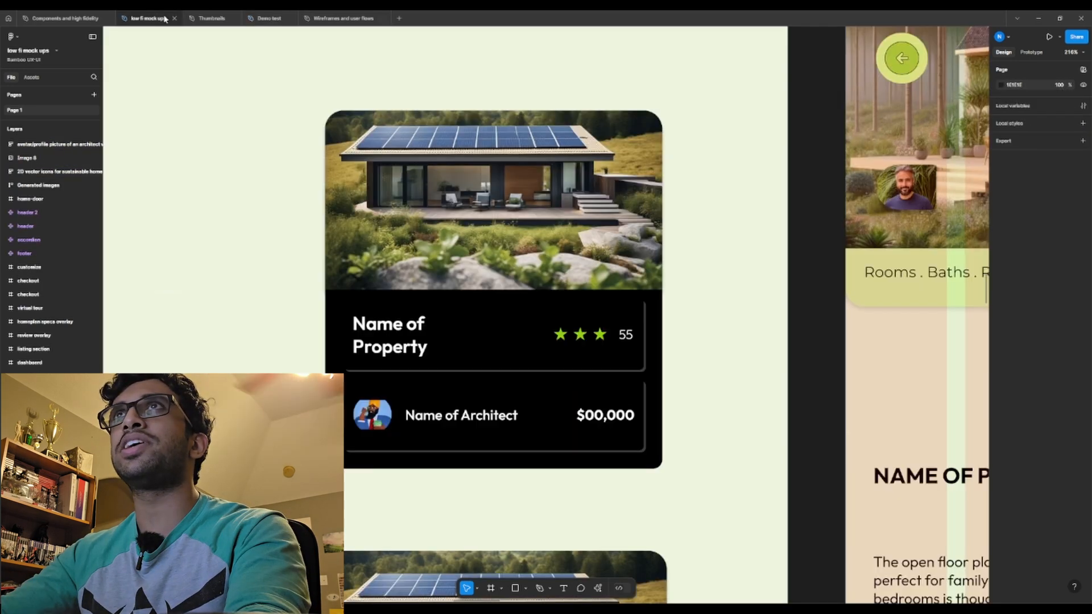
{"action": "left_click", "coordinate": [266, 21]}
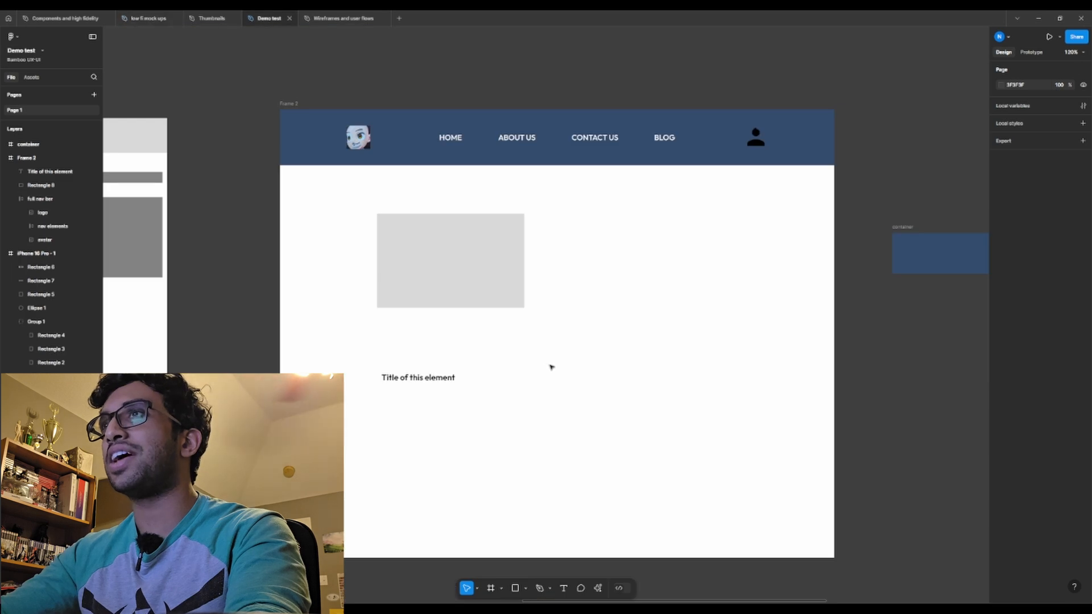
{"action": "left_click", "coordinate": [525, 588]}
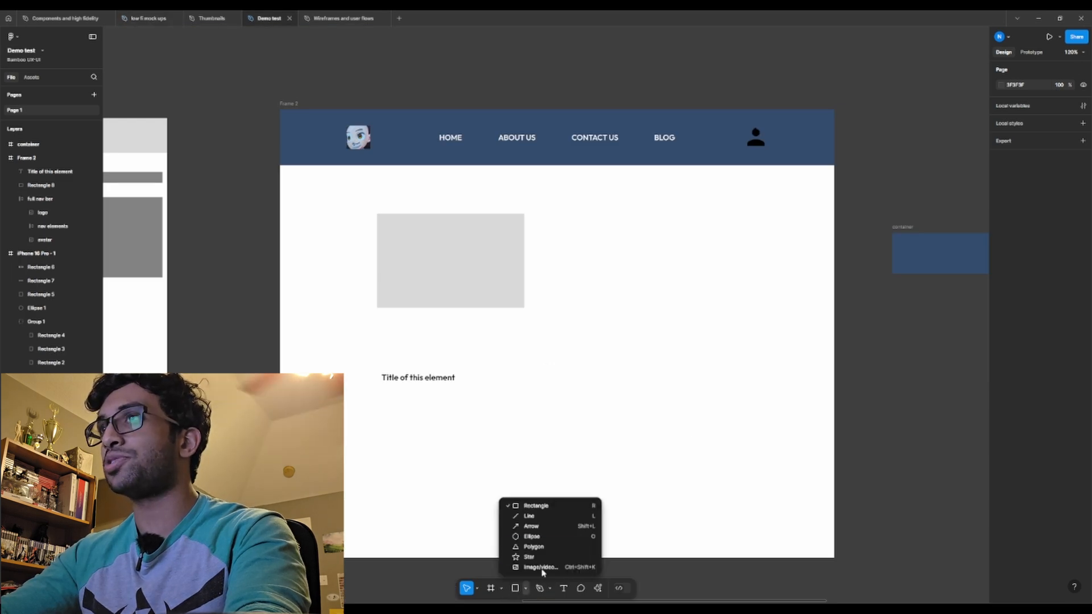
{"action": "left_click", "coordinate": [519, 558]}
{"action": "left_click", "coordinate": [487, 397]}
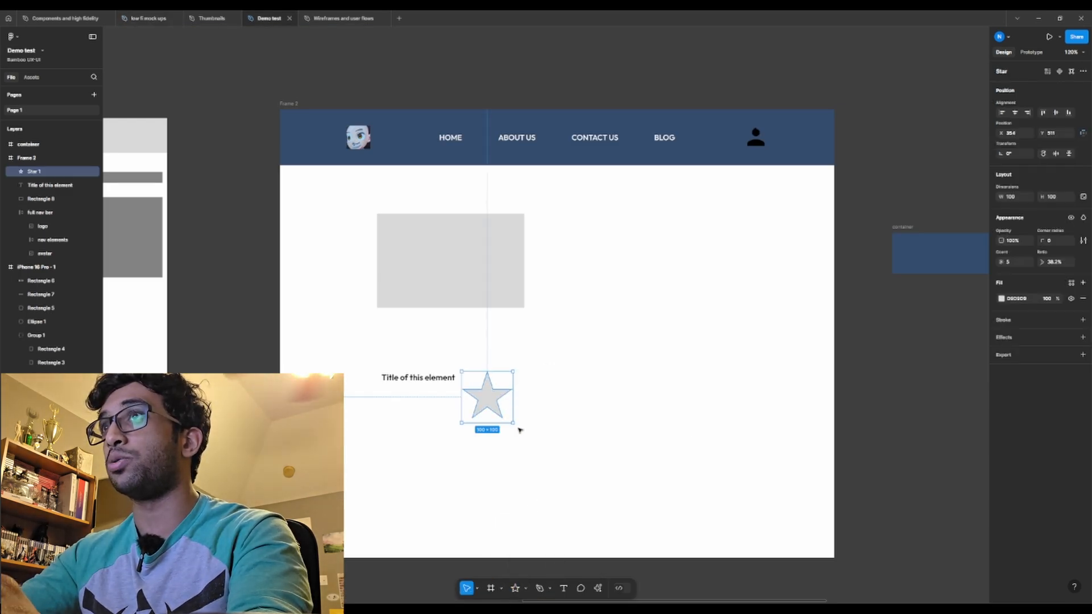
{"action": "left_click_drag", "start_coordinate": [493, 397], "coordinate": [537, 394]}
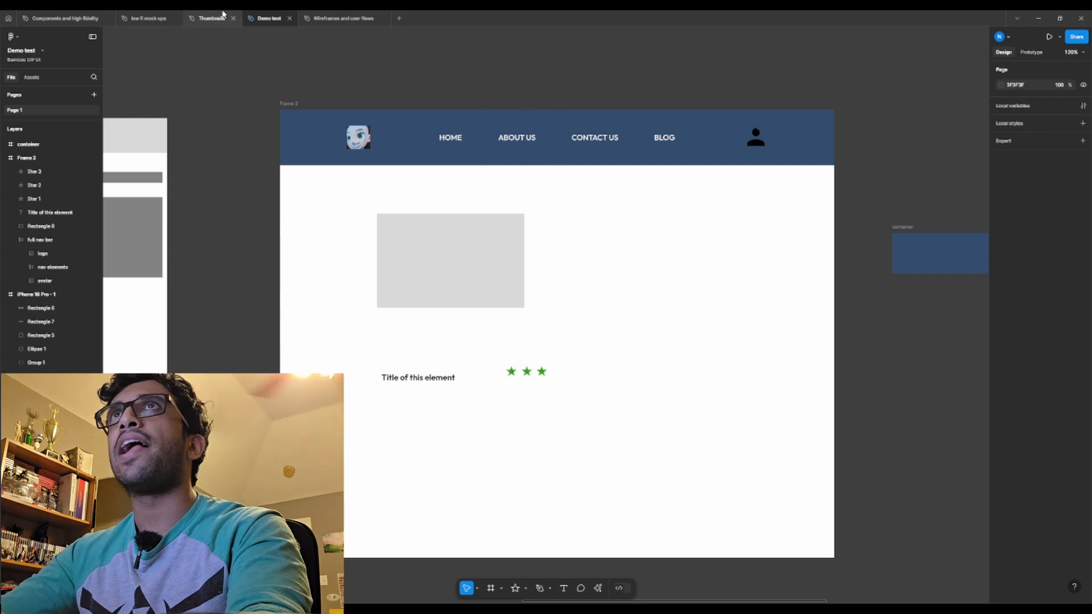
Close the Thumbnails file and inspect the reference card's star group and rating row in low fi mock ups.
{"action": "mouse_move", "coordinate": [164, 20]}
{"action": "left_click_drag", "start_coordinate": [200, 20], "coordinate": [392, 18]}
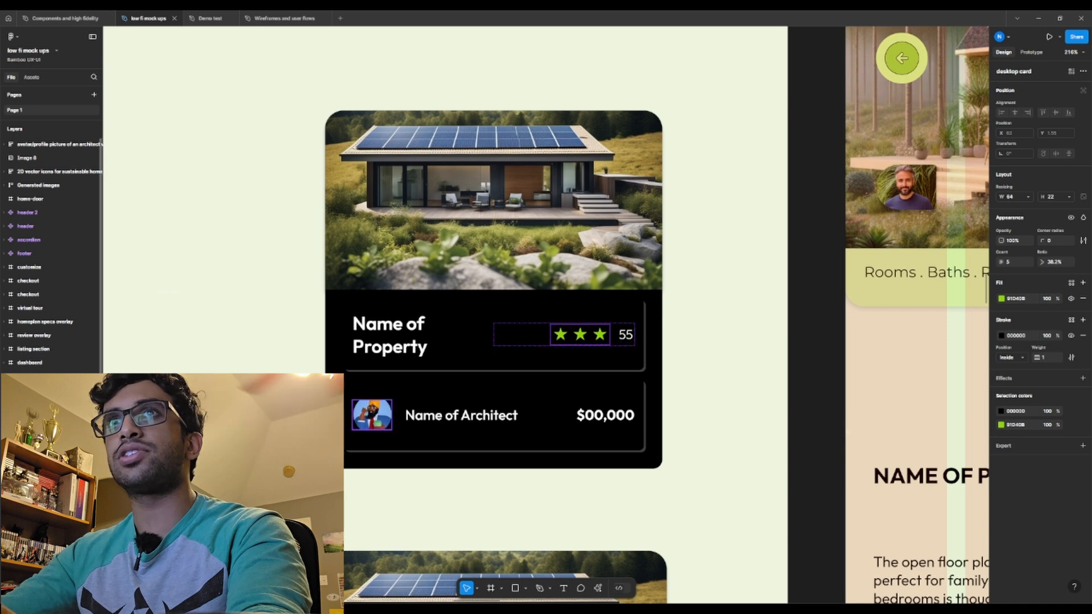
{"action": "left_click", "coordinate": [51, 483]}
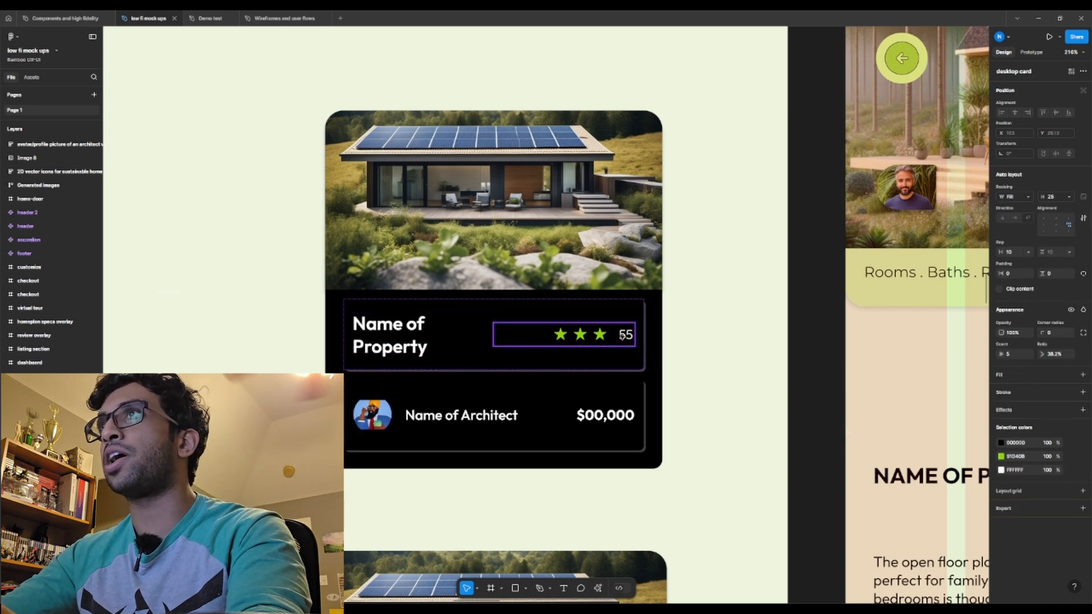
{"action": "left_click", "coordinate": [51, 495]}
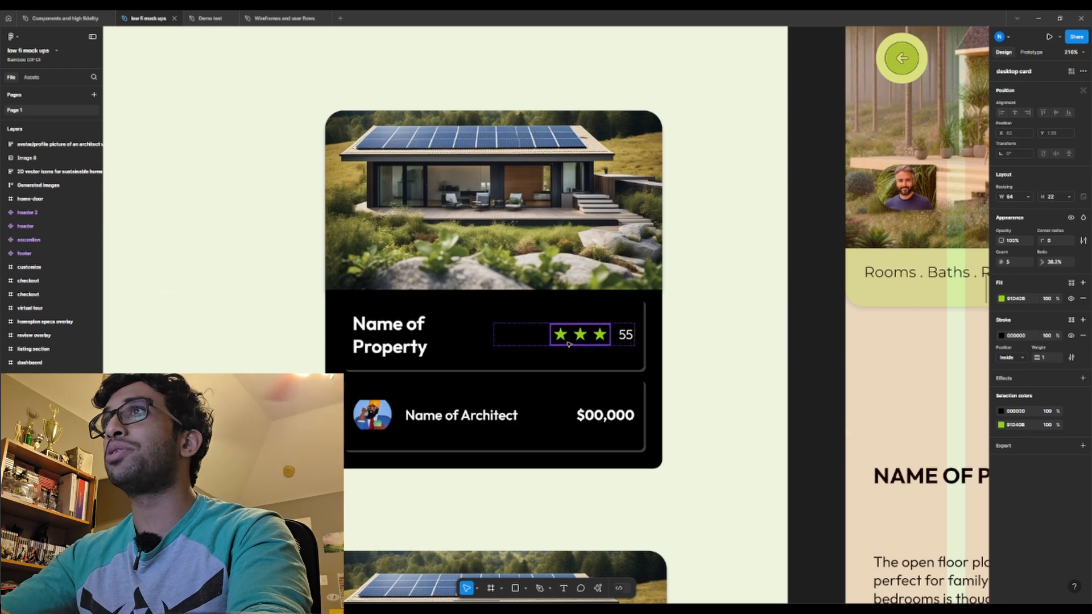
{"action": "left_click", "coordinate": [228, 21]}
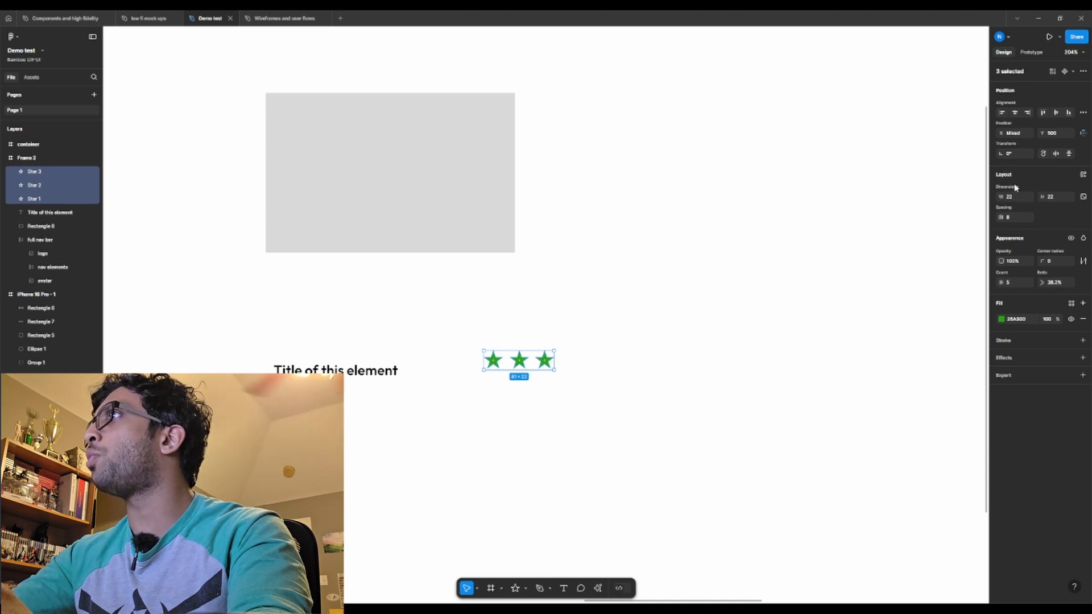
{"action": "left_click", "coordinate": [553, 370]}
{"action": "left_click_drag", "start_coordinate": [552, 369], "coordinate": [600, 368]}
{"action": "left_click_drag", "start_coordinate": [477, 408], "coordinate": [671, 329]}
{"action": "left_click", "coordinate": [677, 373]}
{"action": "left_click_drag", "start_coordinate": [656, 377], "coordinate": [479, 345]}
{"action": "key", "text": "ctrl+z"}
{"action": "key", "text": "ctrl+z"}
{"action": "key", "text": "ctrl+z"}
{"action": "key", "text": "ctrl+z"}
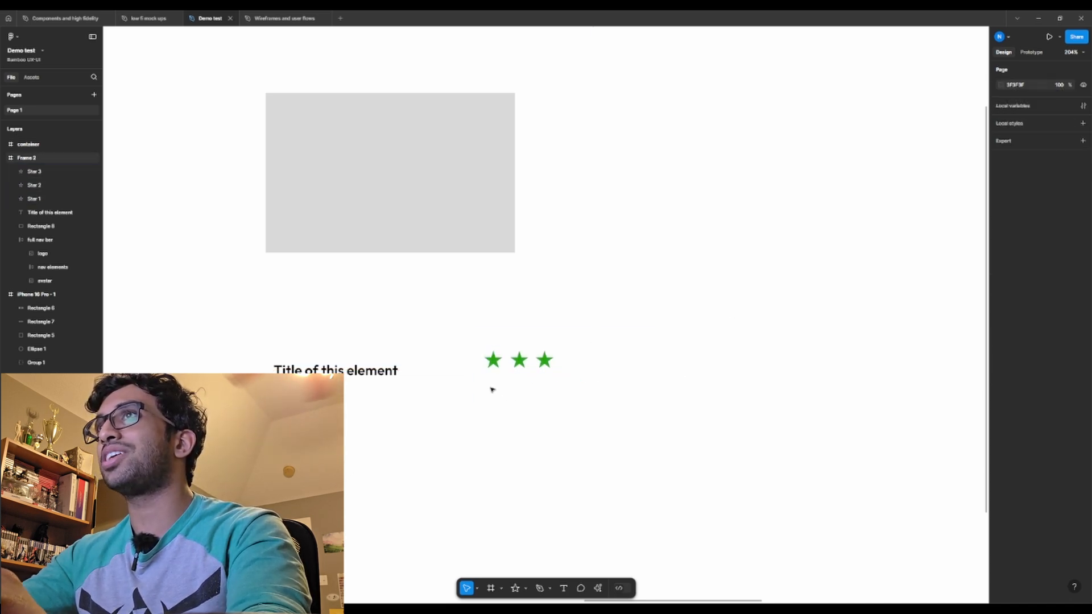
Tighten the spacing between the three green stars.
{"action": "left_click_drag", "start_coordinate": [1002, 220], "coordinate": [1004, 218]}
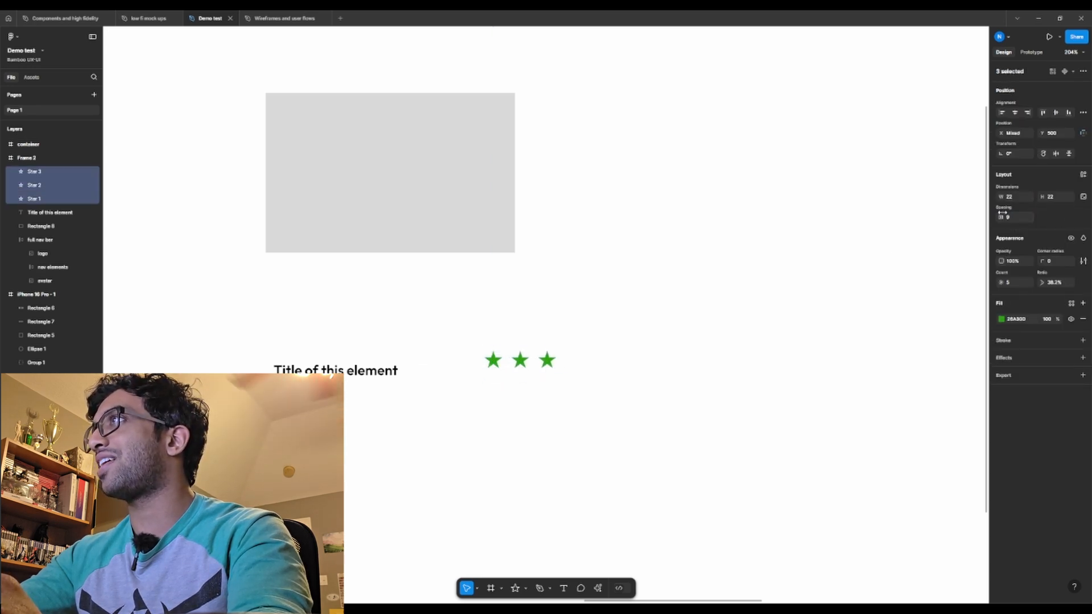
{"action": "left_click", "coordinate": [1011, 217]}
{"action": "key", "text": "Down"}
{"action": "key", "text": "Down"}
{"action": "key", "text": "Down"}
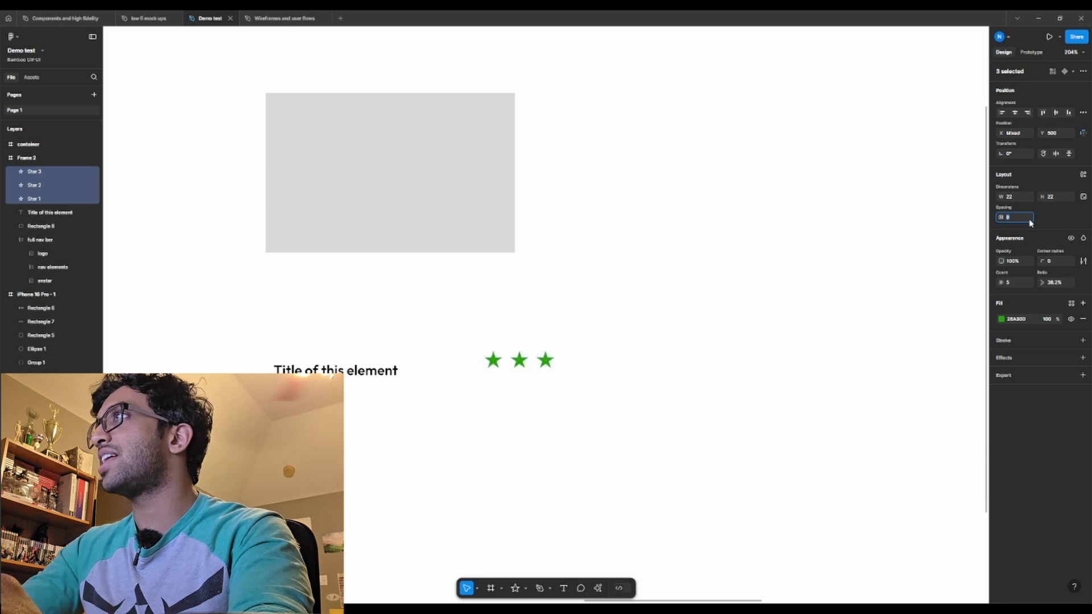
{"action": "left_click", "coordinate": [607, 343]}
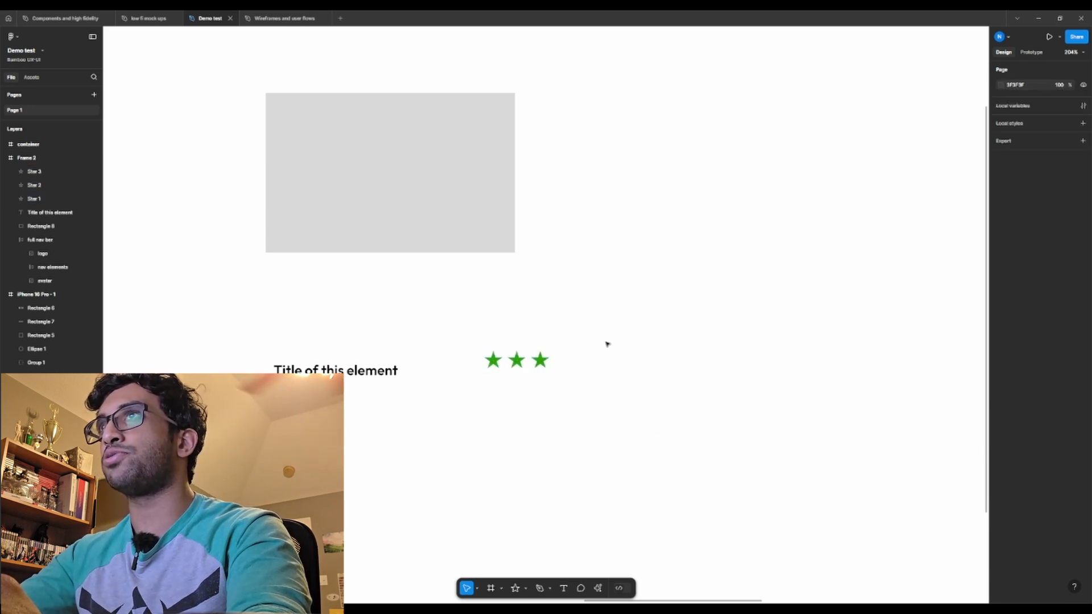
Add the text "55" to the right of the stars and set it to Regular weight at font size 12.
{"action": "key", "text": "t"}
{"action": "left_click", "coordinate": [659, 388]}
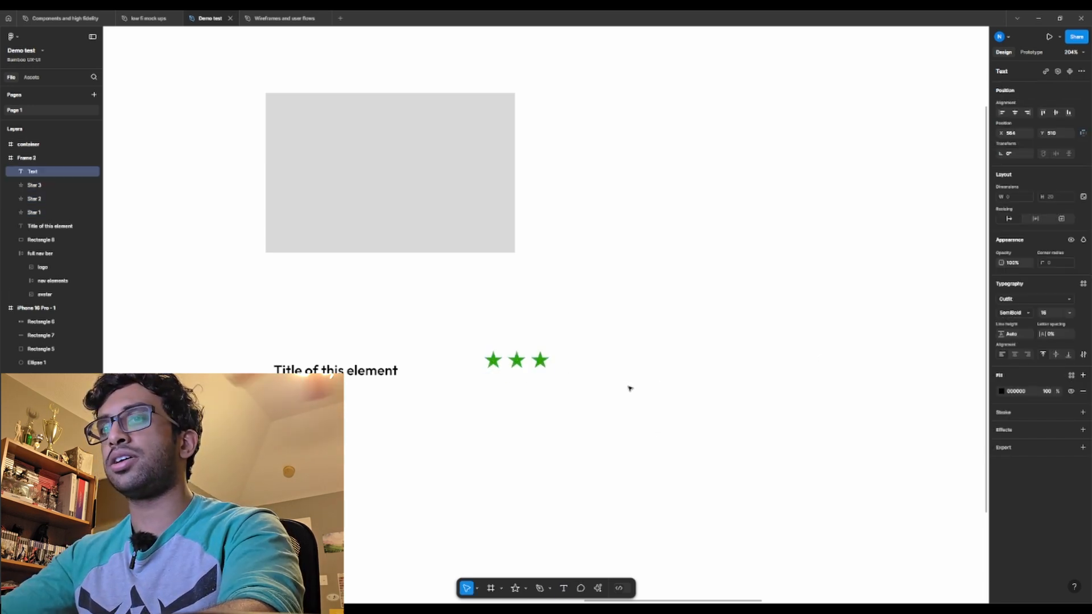
{"action": "type", "text": "55"}
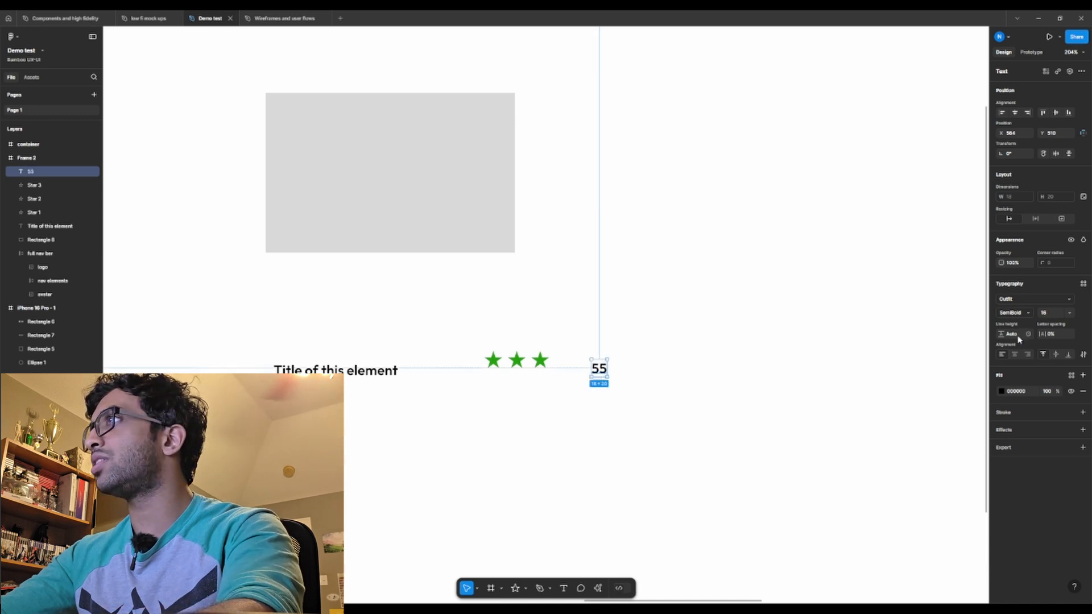
{"action": "left_click", "coordinate": [1027, 310]}
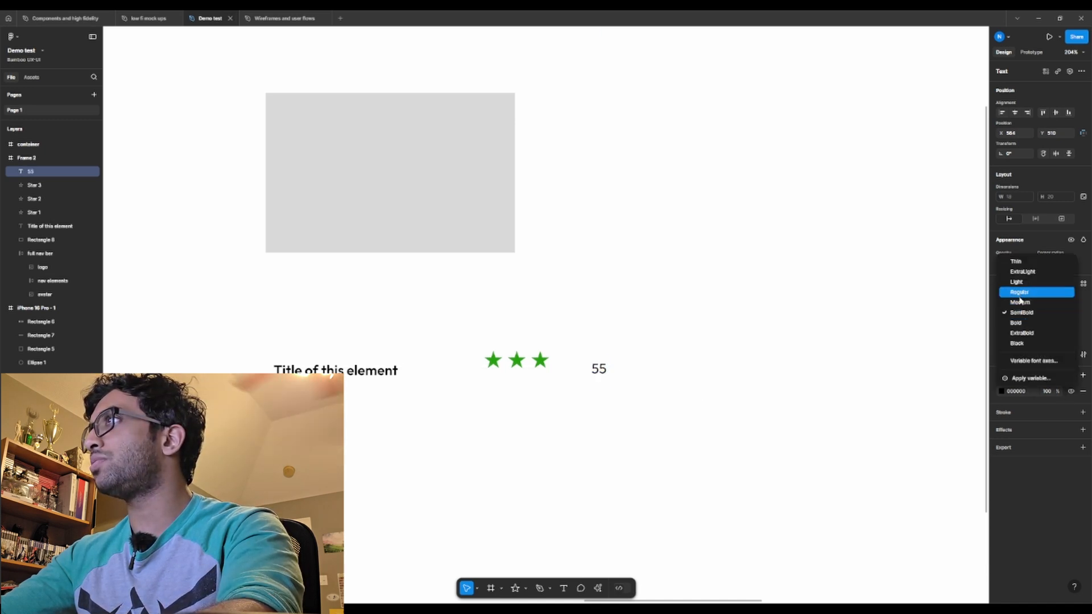
{"action": "left_click", "coordinate": [1020, 293]}
{"action": "left_click", "coordinate": [1048, 312]}
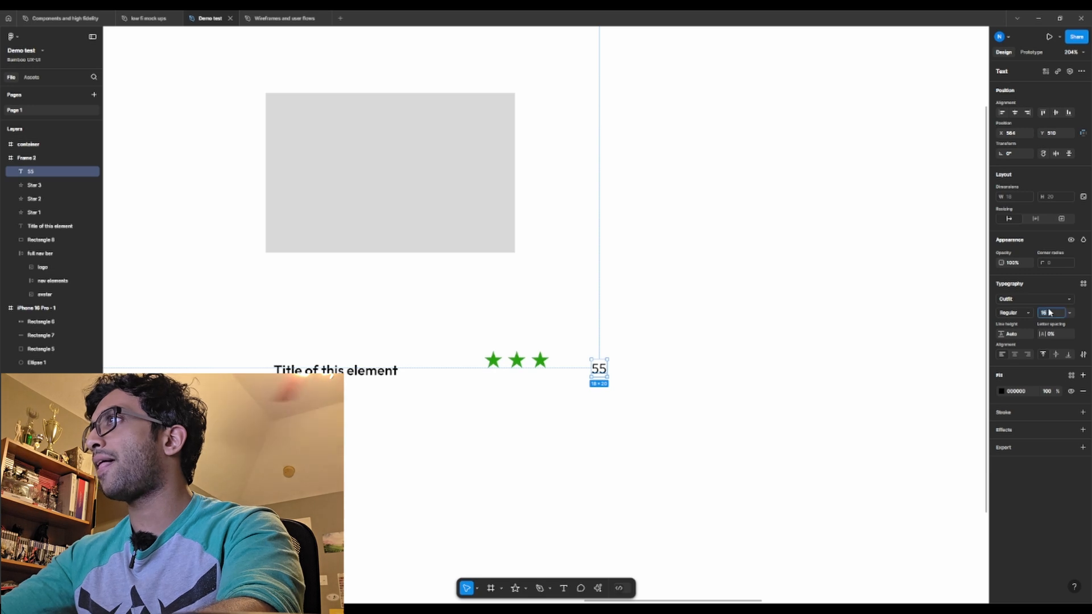
{"action": "type", "text": "12"}
{"action": "key", "text": "Return"}
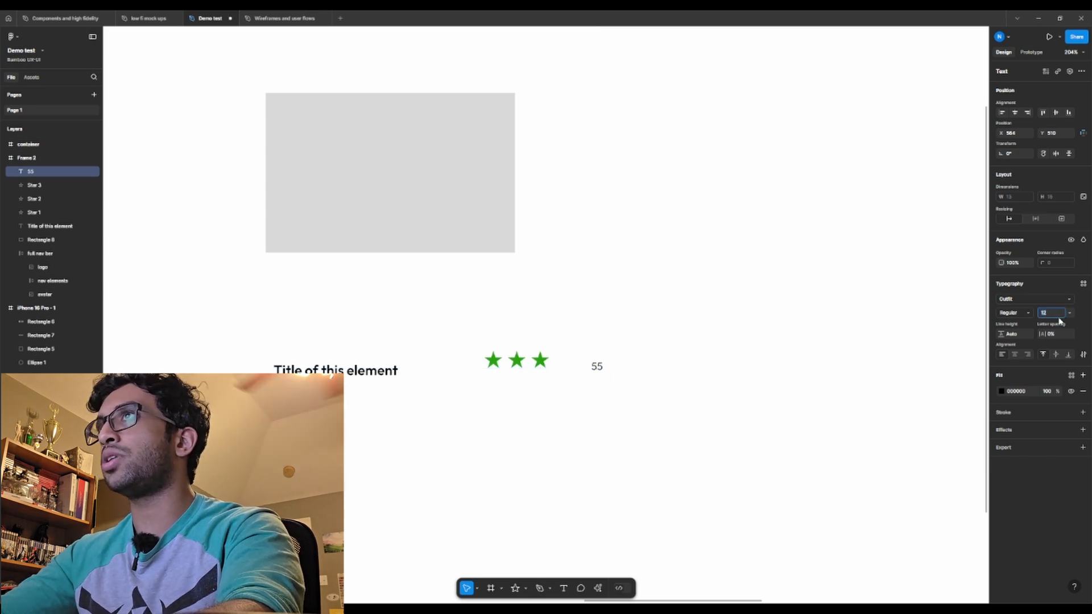
Wrap the three stars and the "55" text in an auto layout frame with right-centre alignment, matching the reference card's rating row.
{"action": "scroll", "coordinate": [654, 393], "scroll_direction": "down", "scroll_amount": 3}
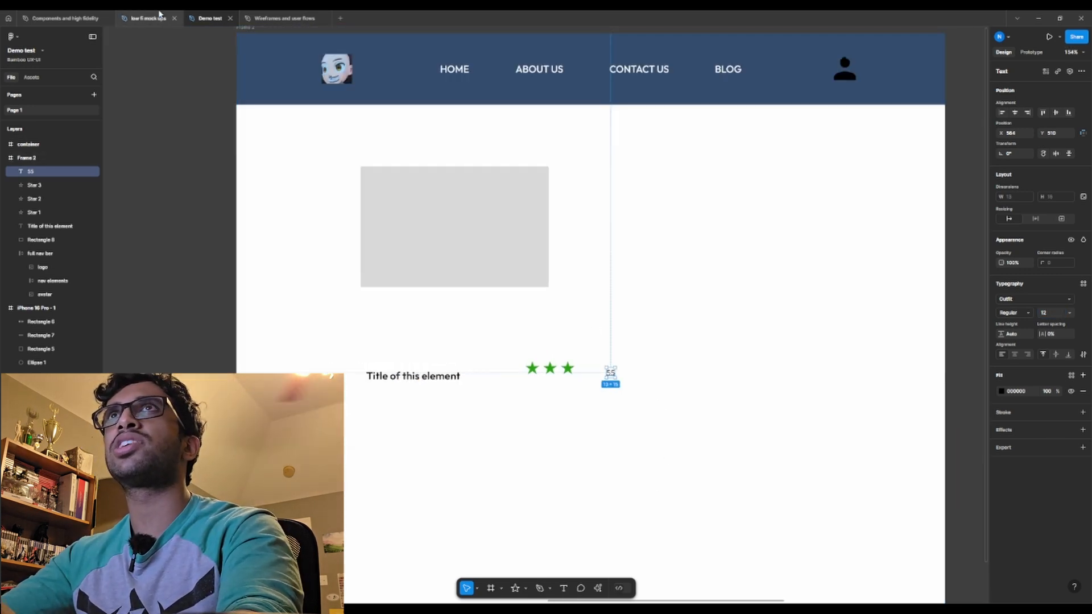
{"action": "left_click", "coordinate": [160, 15]}
{"action": "left_click", "coordinate": [196, 18]}
{"action": "left_click", "coordinate": [149, 18]}
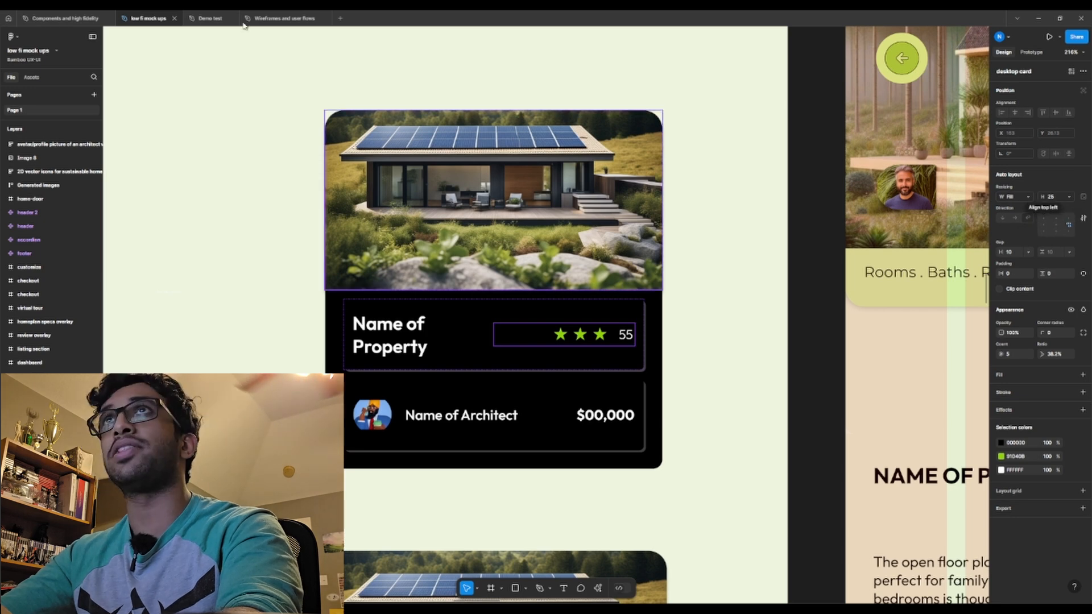
{"action": "left_click", "coordinate": [211, 19]}
{"action": "left_click_drag", "start_coordinate": [510, 343], "coordinate": [629, 389]}
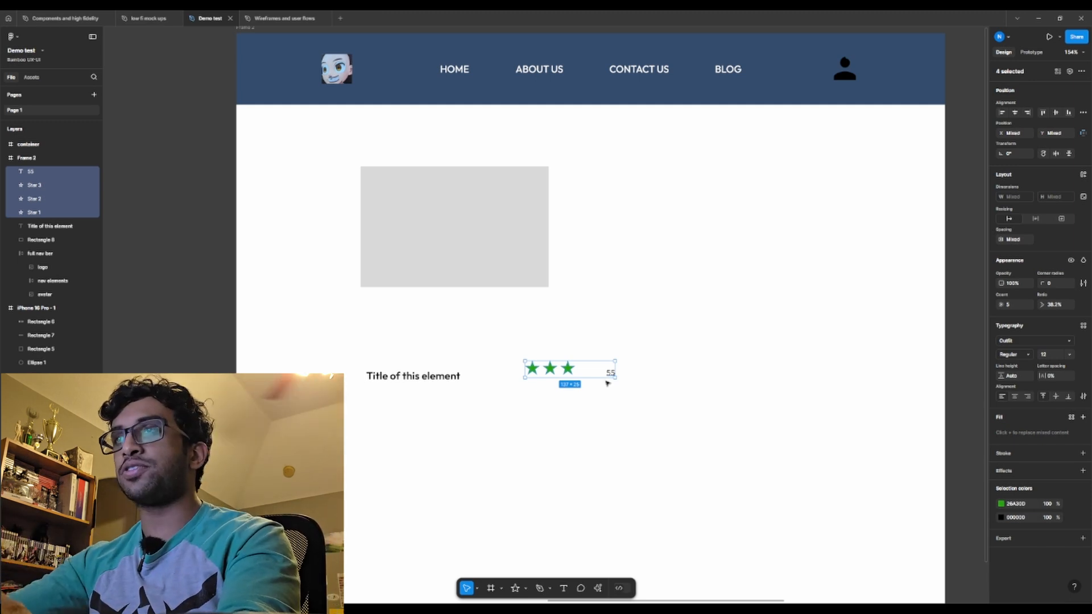
{"action": "key", "text": "shift+a"}
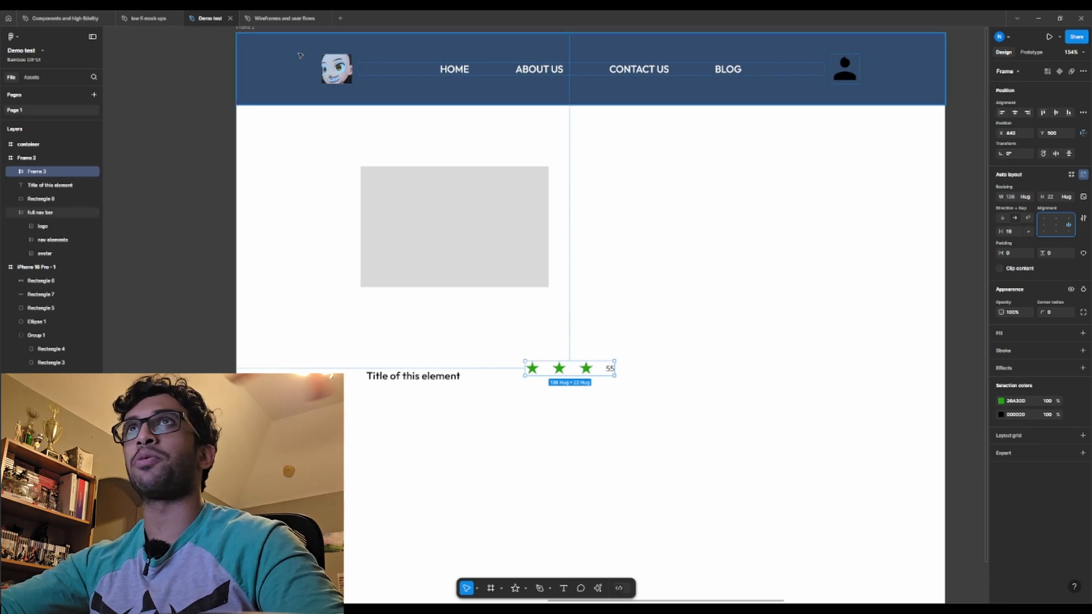
Increase the font size of the "55" text in the rating row by one.
{"action": "left_click", "coordinate": [147, 19]}
{"action": "left_click", "coordinate": [210, 19]}
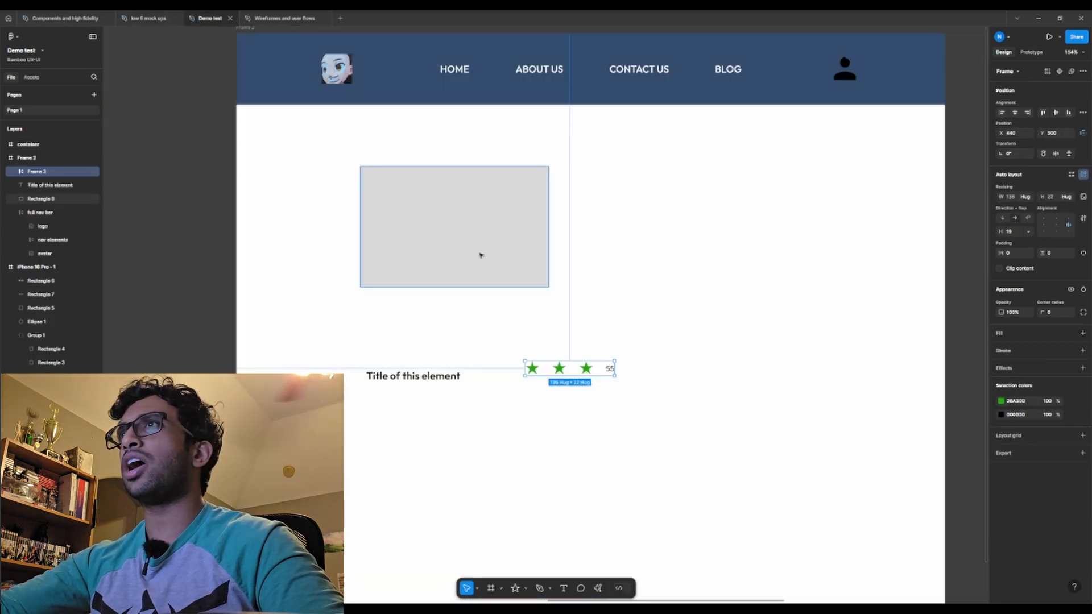
{"action": "double_click", "coordinate": [610, 369]}
{"action": "left_click", "coordinate": [1053, 316]}
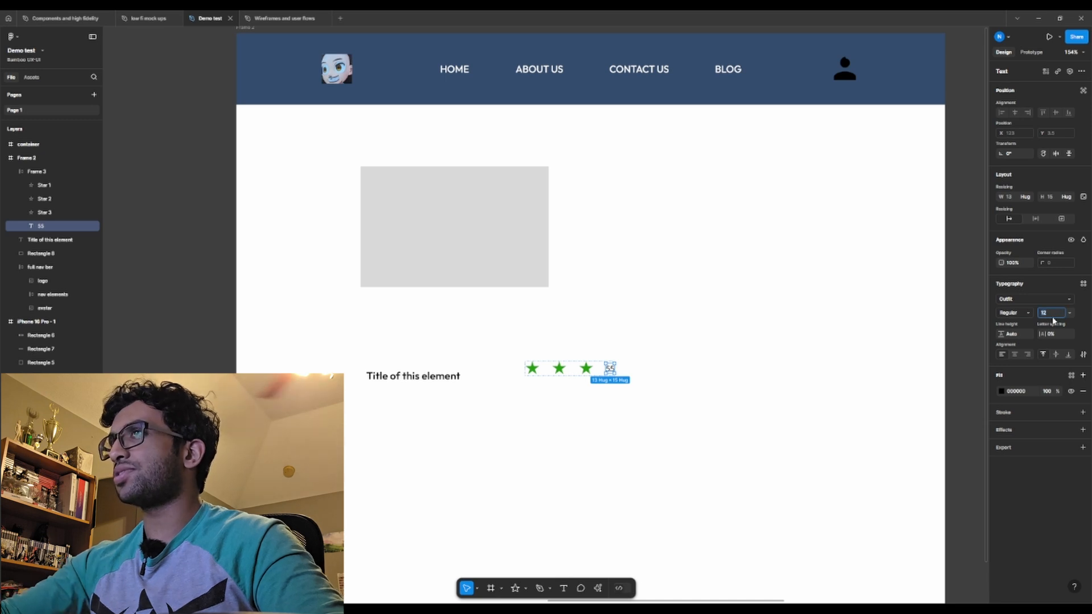
{"action": "key", "text": "Up"}
{"action": "left_click", "coordinate": [824, 409]}
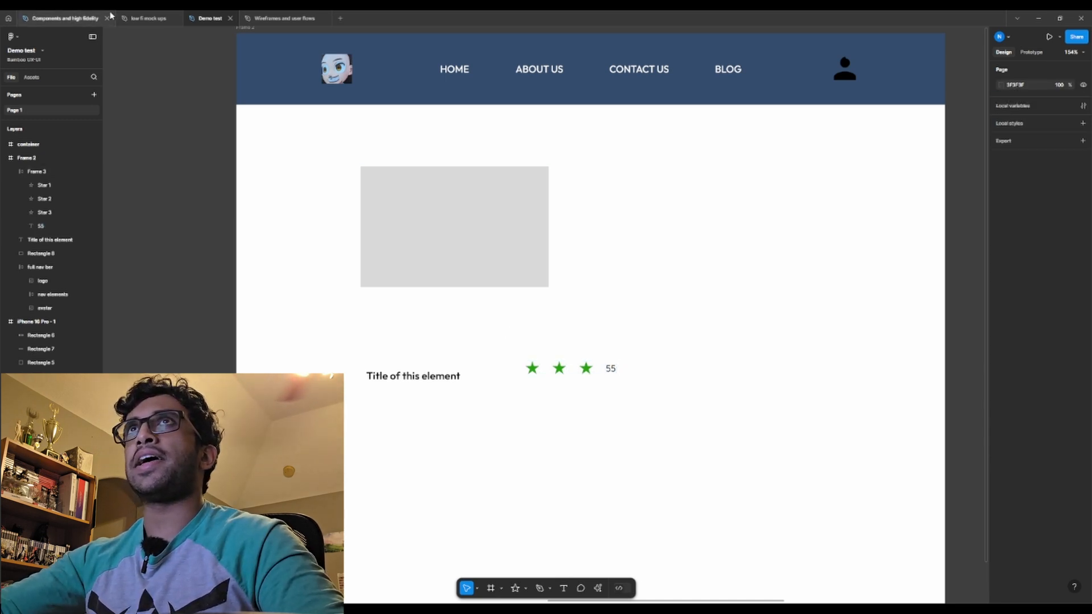
Check the reference card and wrap the title text and rating row together in one auto layout frame.
{"action": "left_click", "coordinate": [145, 19]}
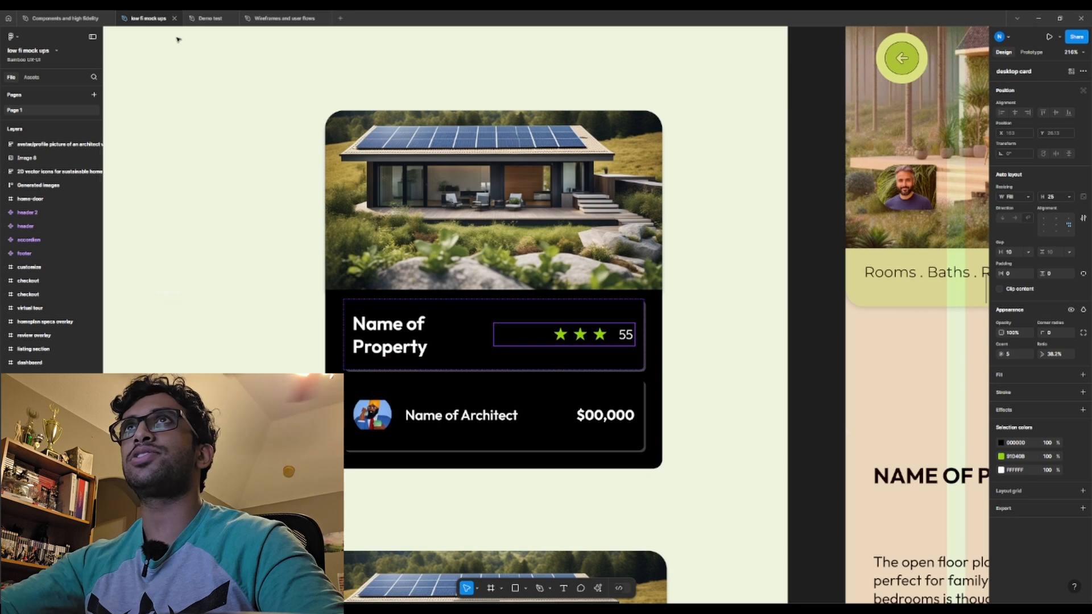
{"action": "left_click", "coordinate": [210, 18]}
{"action": "left_click", "coordinate": [588, 377]}
{"action": "left_click", "coordinate": [651, 358]}
{"action": "left_click_drag", "start_coordinate": [348, 356], "coordinate": [750, 461]}
{"action": "key", "text": "shift+a"}
{"action": "left_click", "coordinate": [588, 446]}
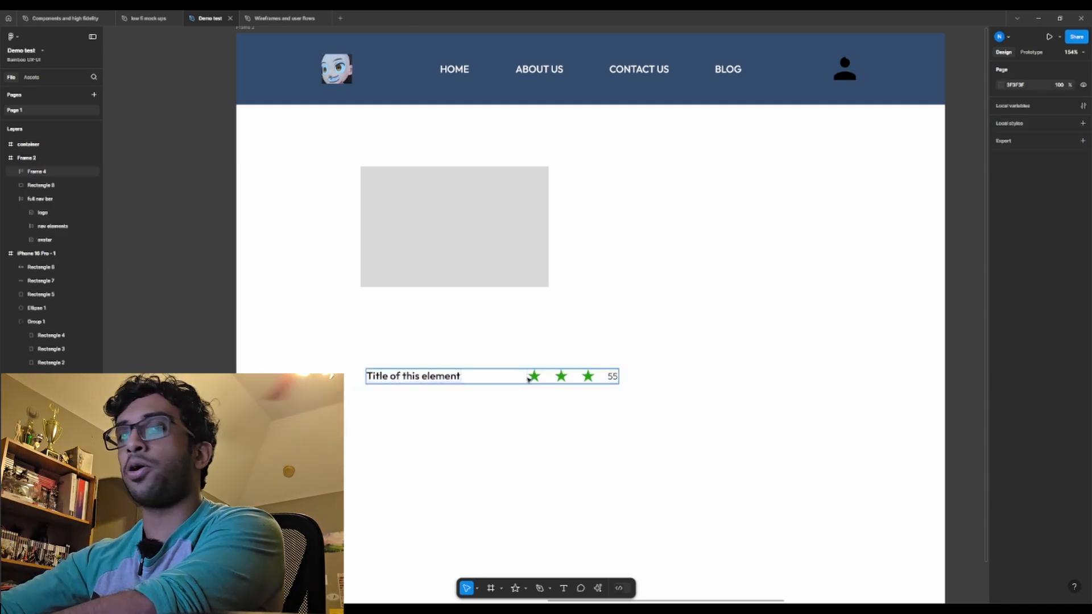
Rename the inner frame holding the three stars and "55" as "ratings".
{"action": "scroll", "coordinate": [627, 389], "scroll_direction": "up", "scroll_amount": 3}
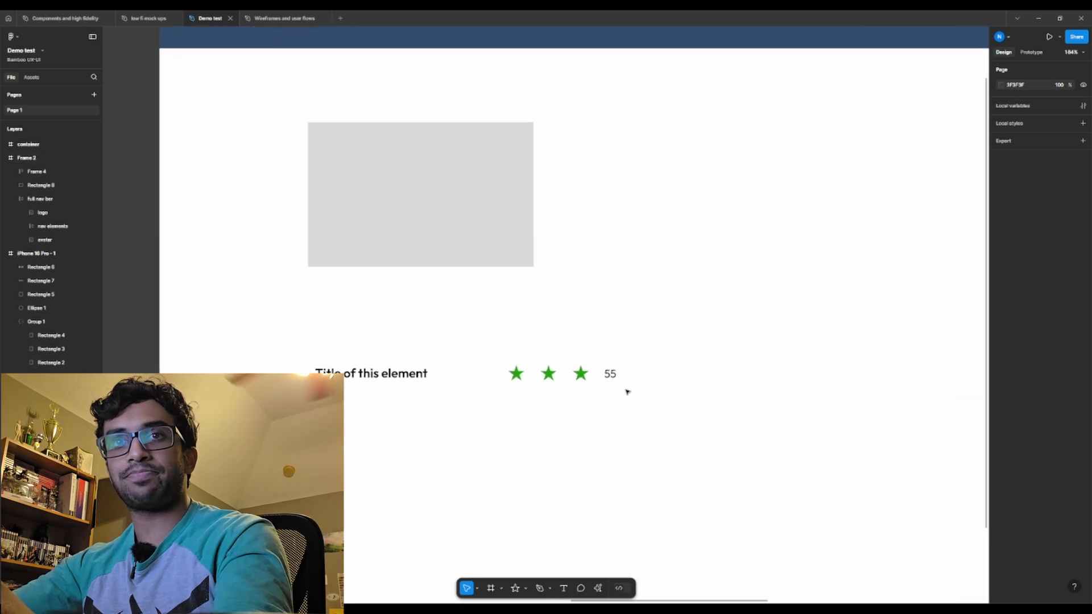
{"action": "double_click", "coordinate": [533, 375]}
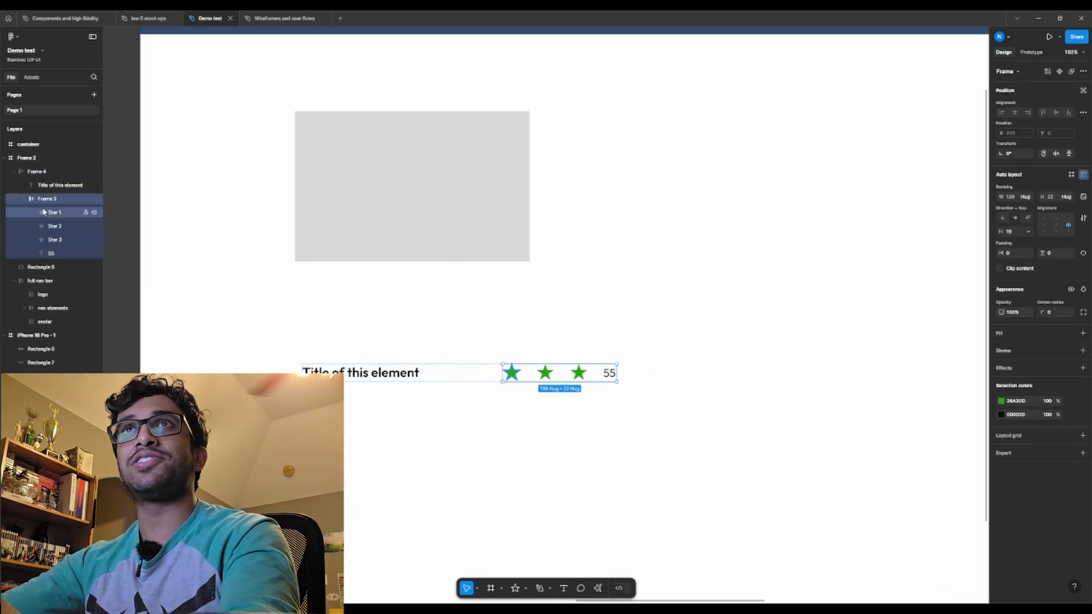
{"action": "double_click", "coordinate": [48, 199]}
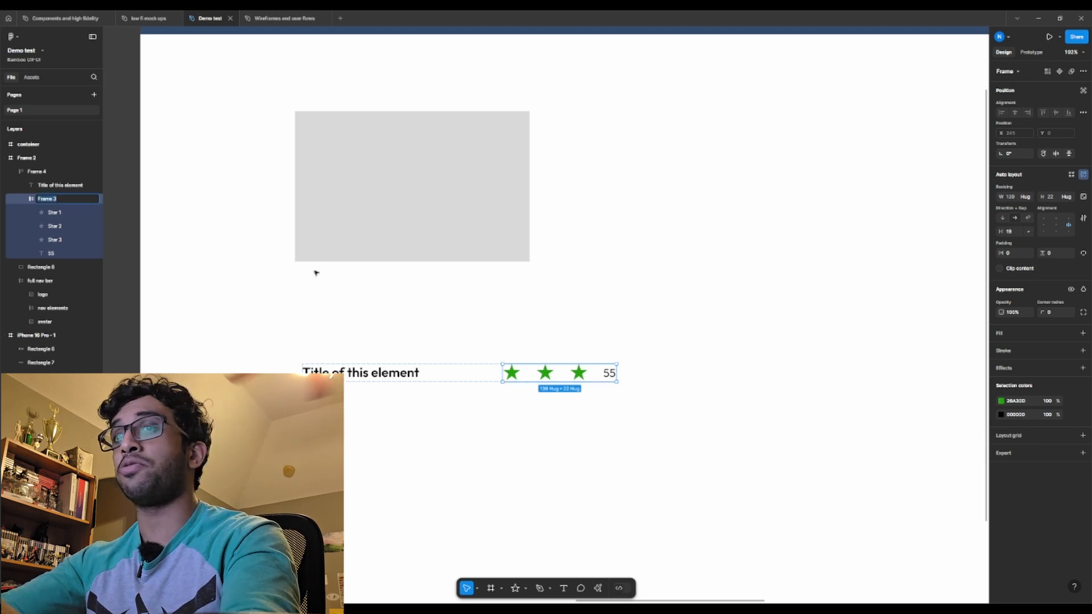
{"action": "type", "text": "ratings"}
{"action": "key", "text": "Return"}
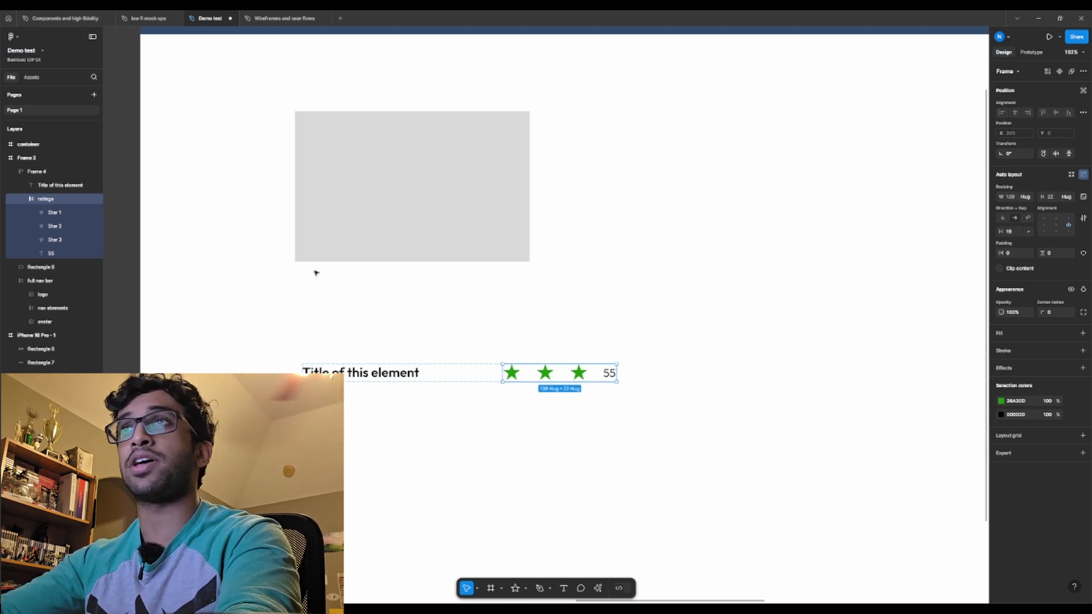
Rename the outer frame containing the title and ratings as "top section".
{"action": "left_click", "coordinate": [464, 377]}
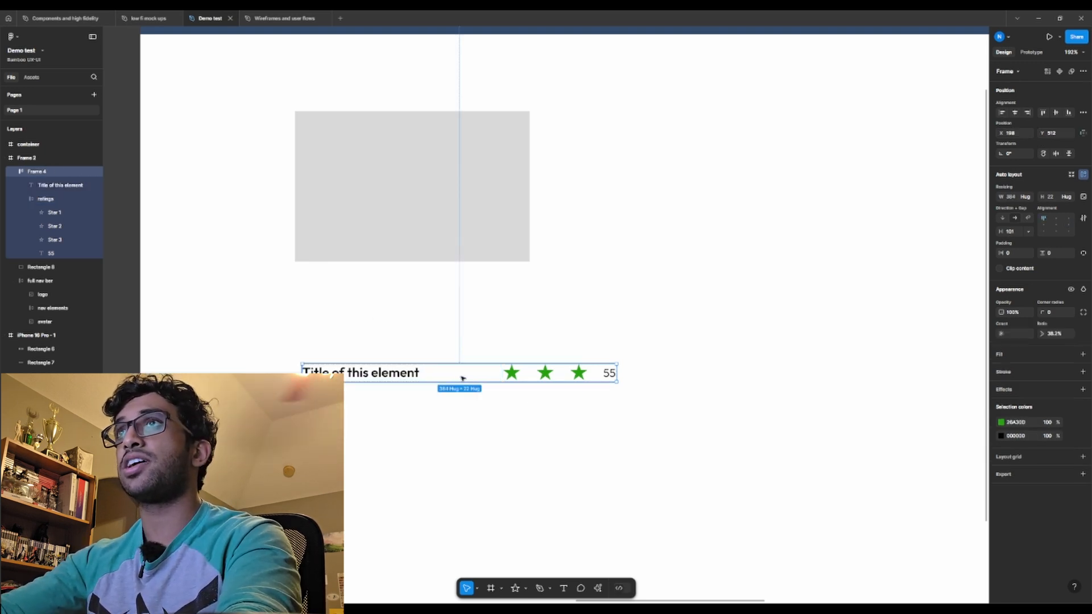
{"action": "double_click", "coordinate": [35, 172]}
{"action": "type", "text": "test"}
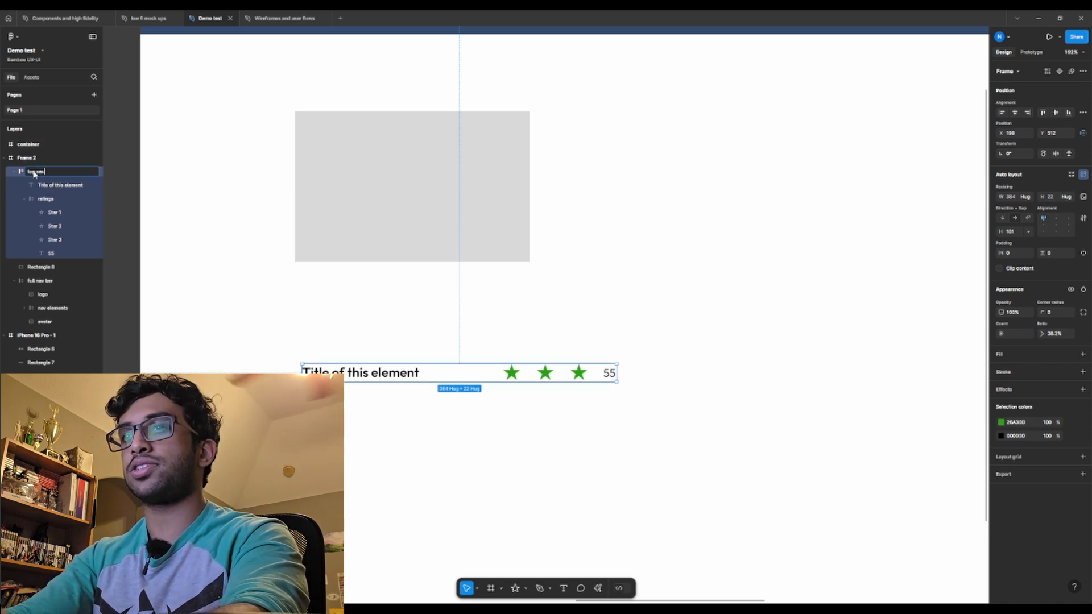
{"action": "key", "text": "Return"}
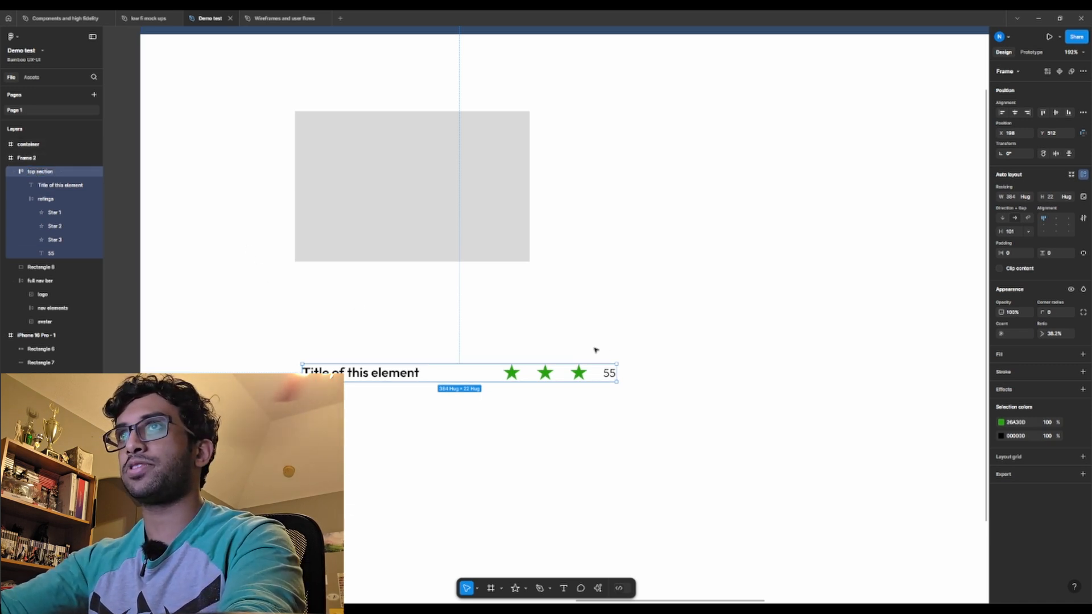
{"action": "left_click", "coordinate": [482, 315]}
Following the reference card, set the top section to 353 wide with Auto gap and 16 horizontal padding, and centre its contents vertically.
{"action": "left_click", "coordinate": [145, 19]}
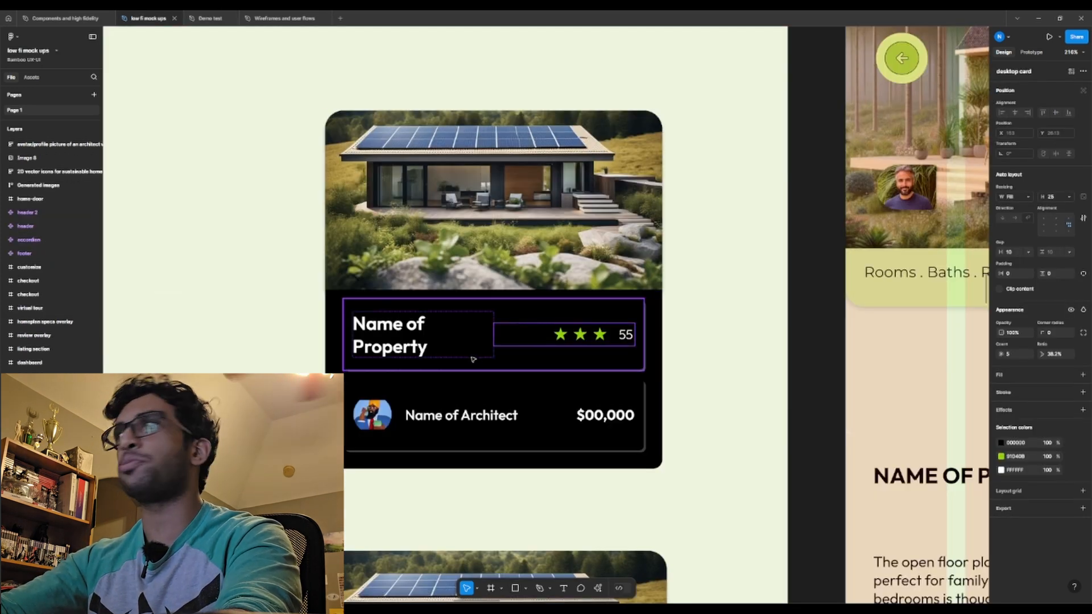
{"action": "left_click", "coordinate": [538, 377]}
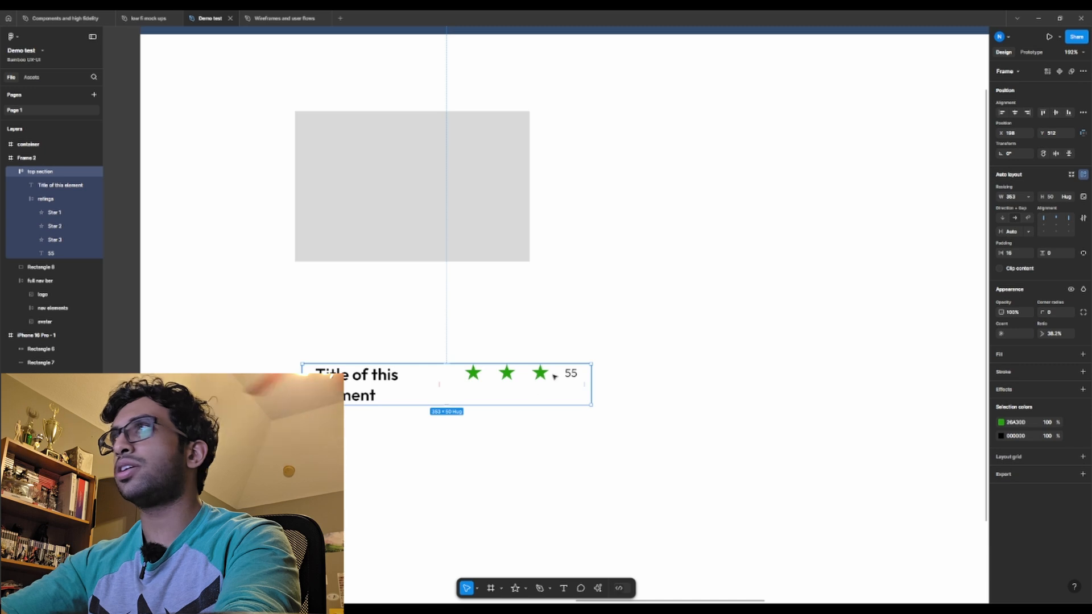
{"action": "left_click", "coordinate": [1058, 231]}
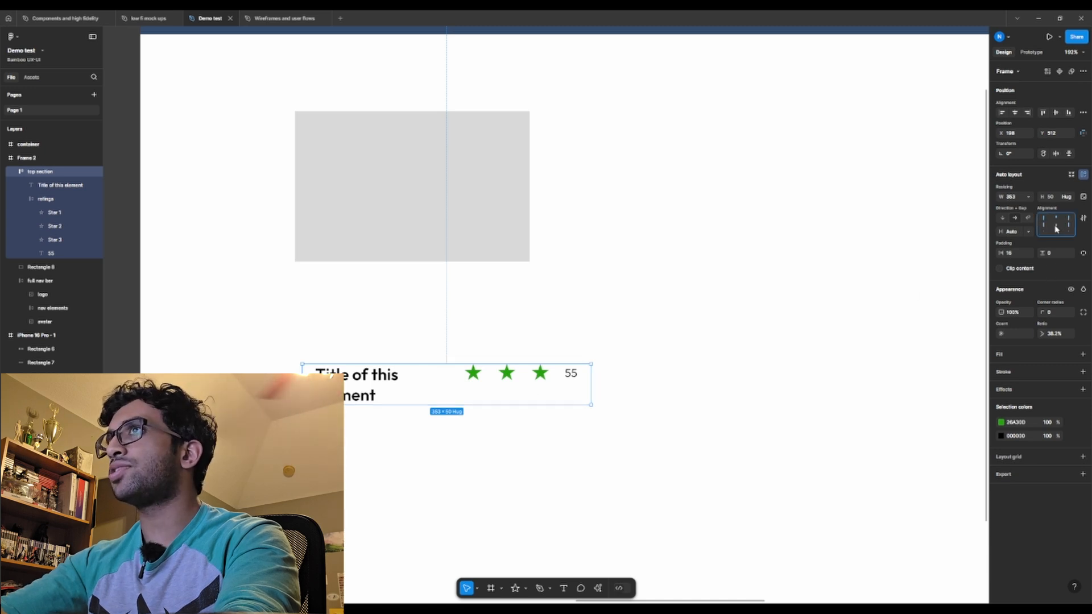
{"action": "left_click", "coordinate": [829, 367]}
{"action": "left_click", "coordinate": [437, 391]}
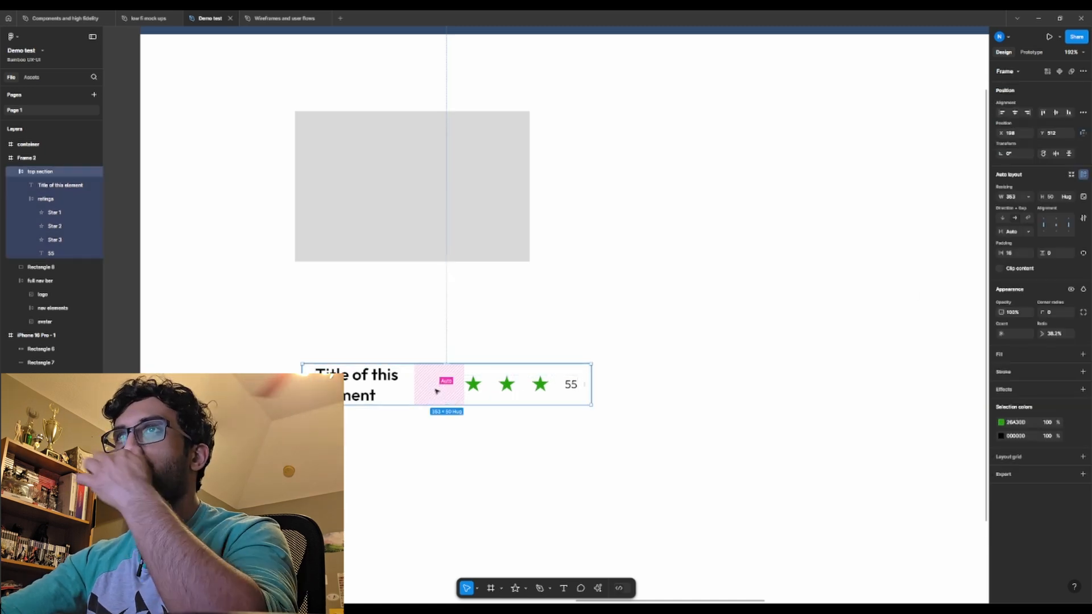
Set the top section's vertical padding to 5.
{"action": "left_click", "coordinate": [1053, 253]}
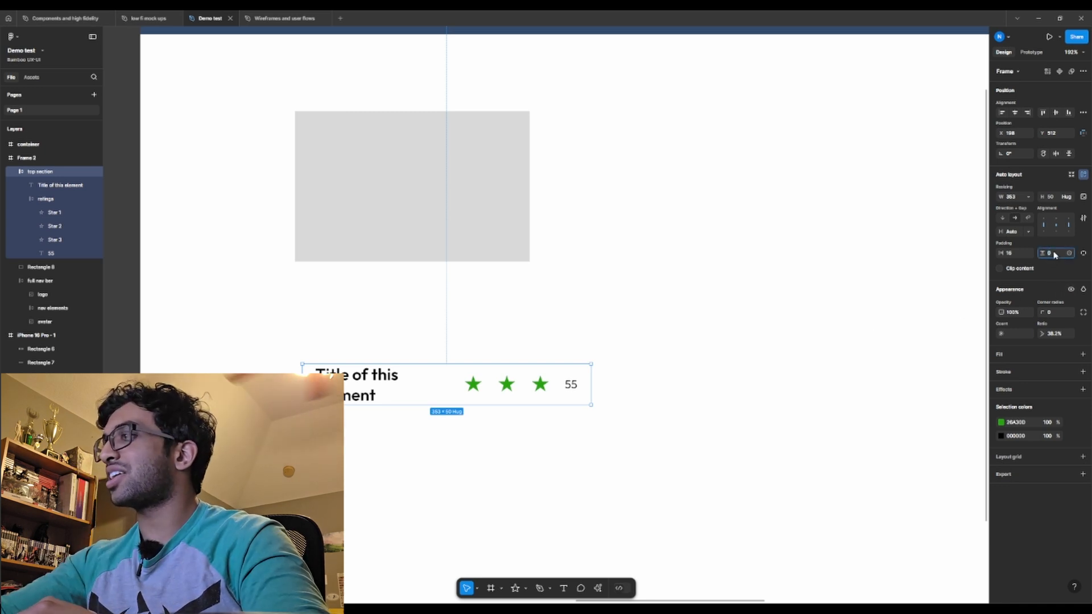
{"action": "key", "text": "Up"}
{"action": "key", "text": "Up"}
{"action": "key", "text": "Up"}
{"action": "key", "text": "Up"}
{"action": "key", "text": "Up"}
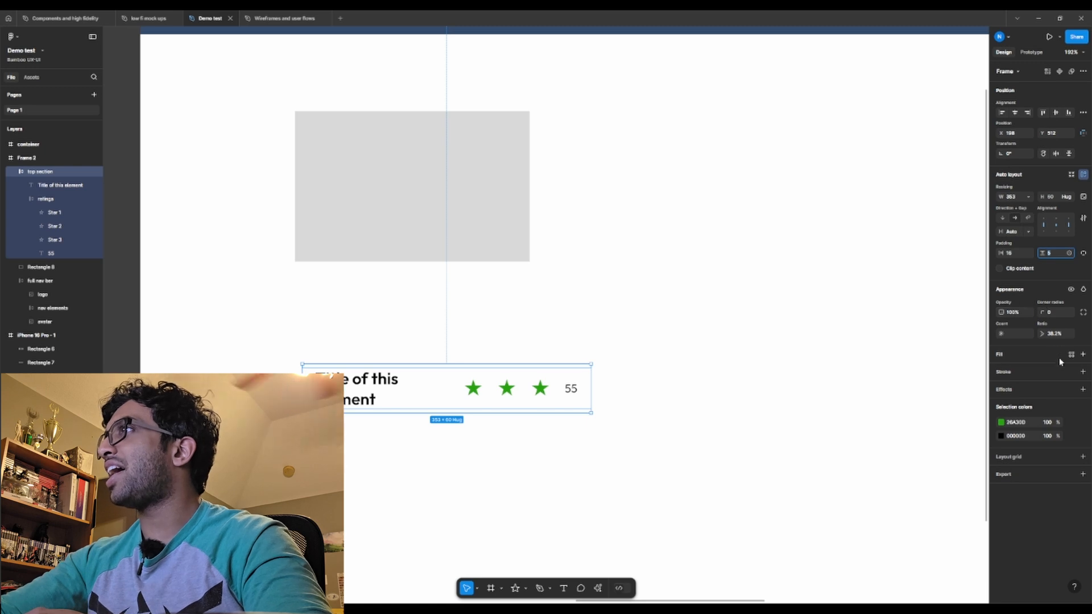
Fill the top section with black 000000 and recolour its title and "55" text white FFFFFF.
{"action": "left_click", "coordinate": [1083, 356]}
{"action": "left_click", "coordinate": [1001, 370]}
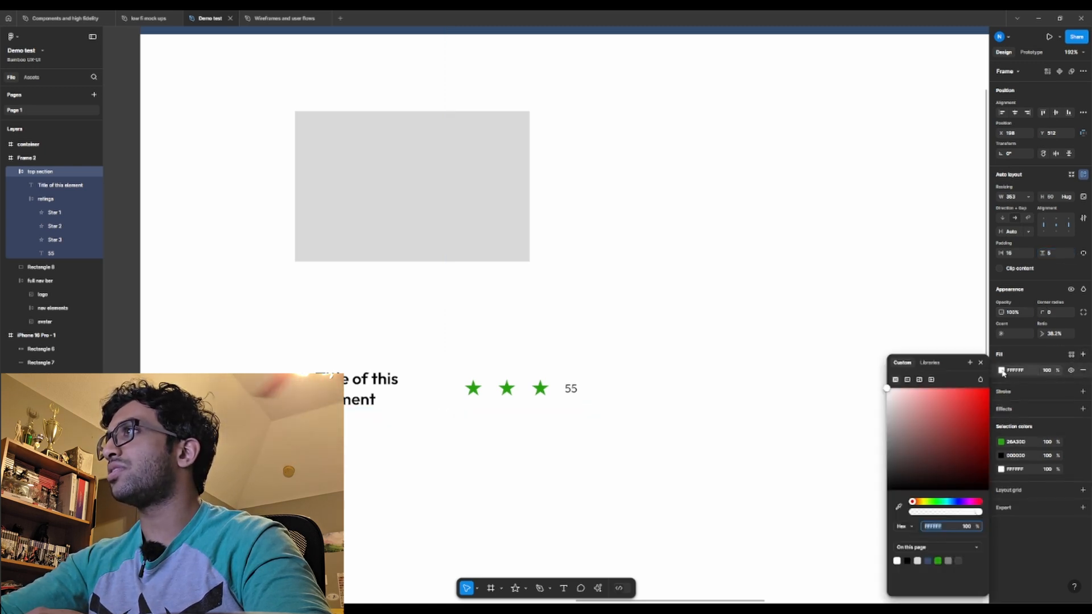
{"action": "left_click", "coordinate": [907, 561]}
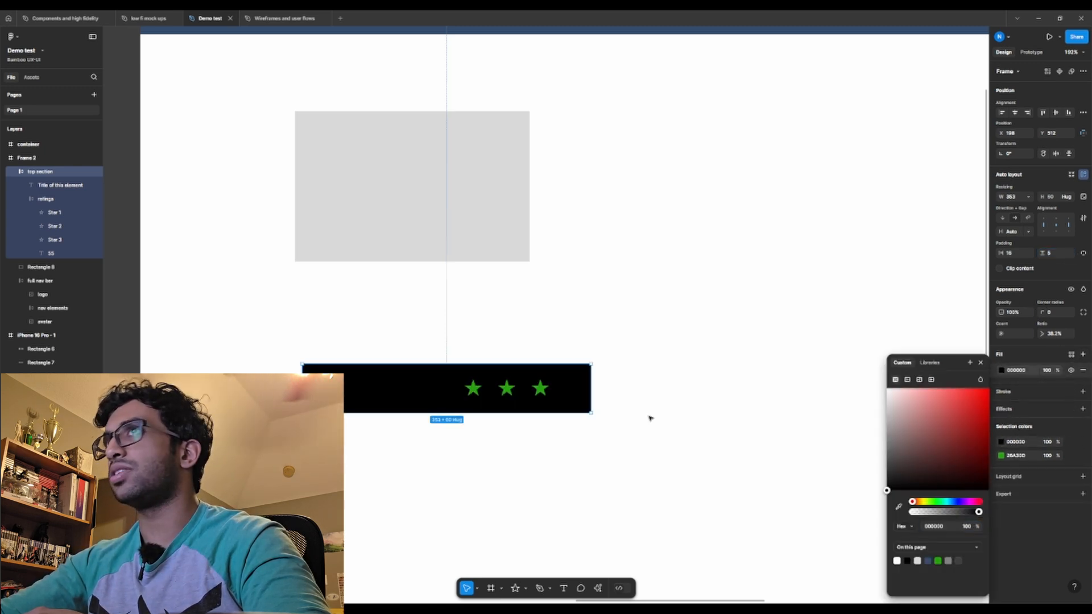
{"action": "left_click", "coordinate": [372, 390]}
{"action": "left_click", "coordinate": [1001, 391]}
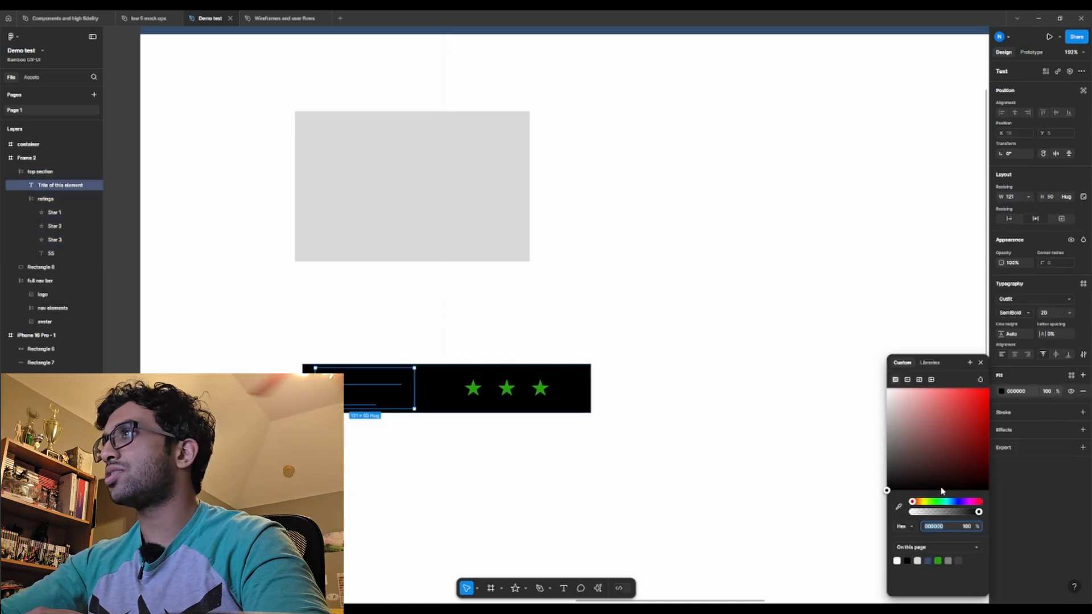
{"action": "left_click", "coordinate": [898, 561]}
{"action": "left_click", "coordinate": [662, 502]}
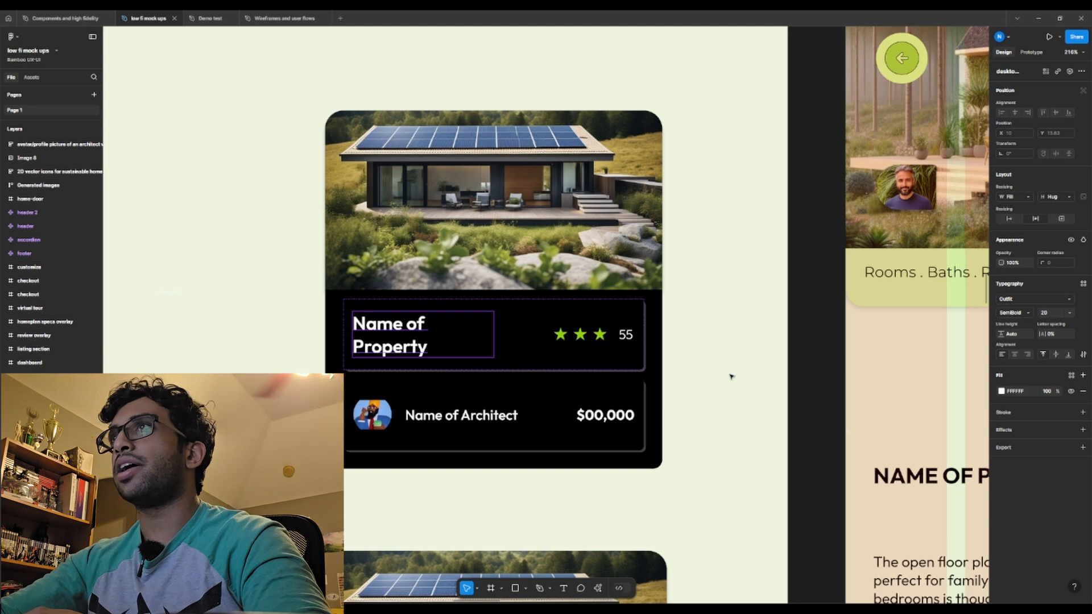
Check the reference card's top section styling and give the black top section a corner radius of 5.
{"action": "left_click", "coordinate": [636, 365]}
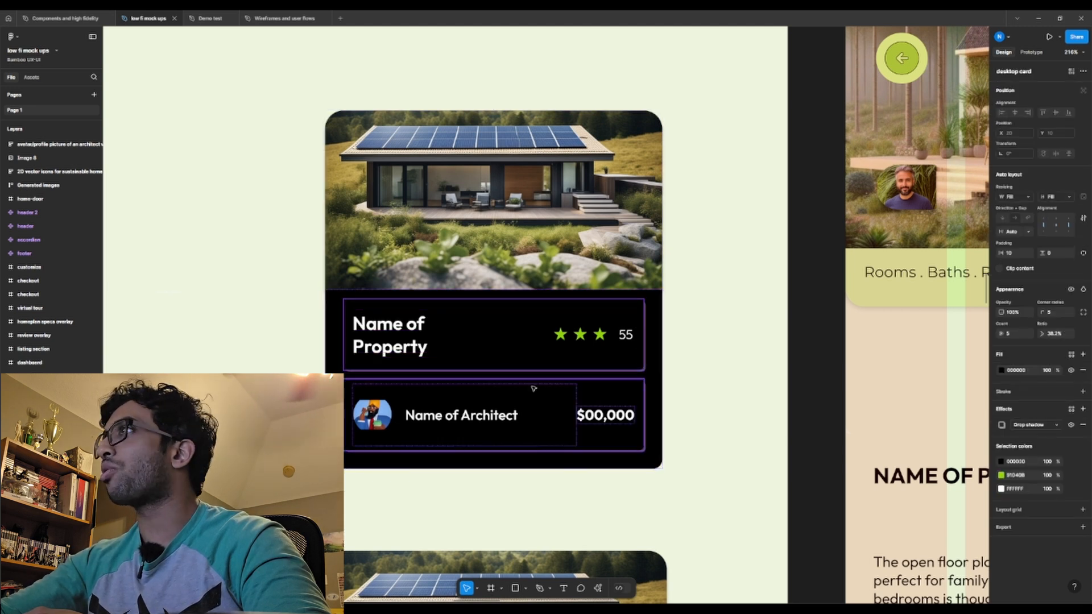
{"action": "left_click", "coordinate": [245, 40]}
{"action": "left_click", "coordinate": [210, 19]}
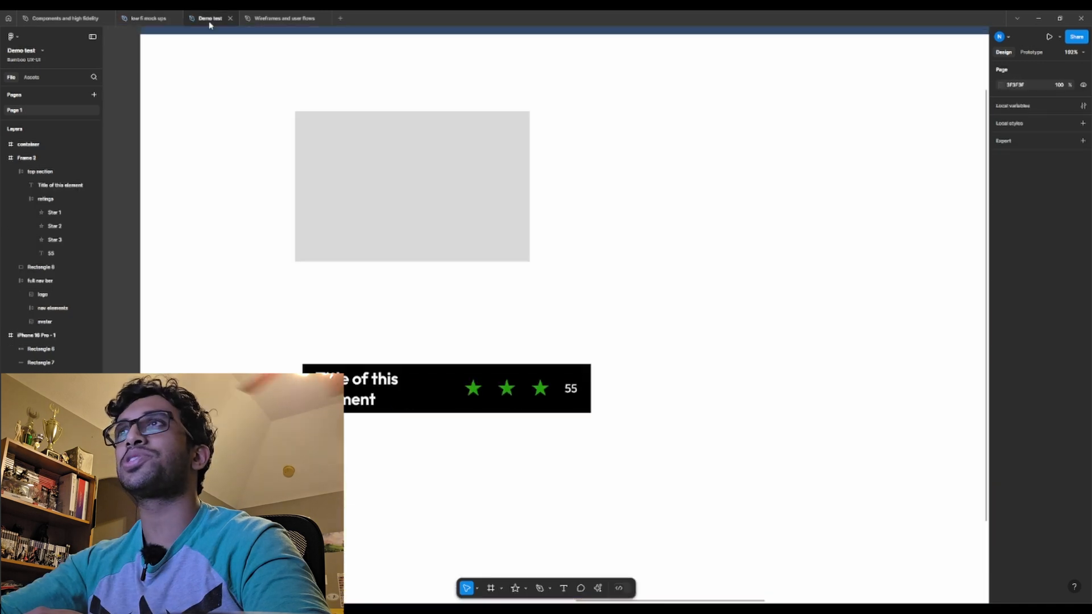
{"action": "left_click", "coordinate": [452, 408]}
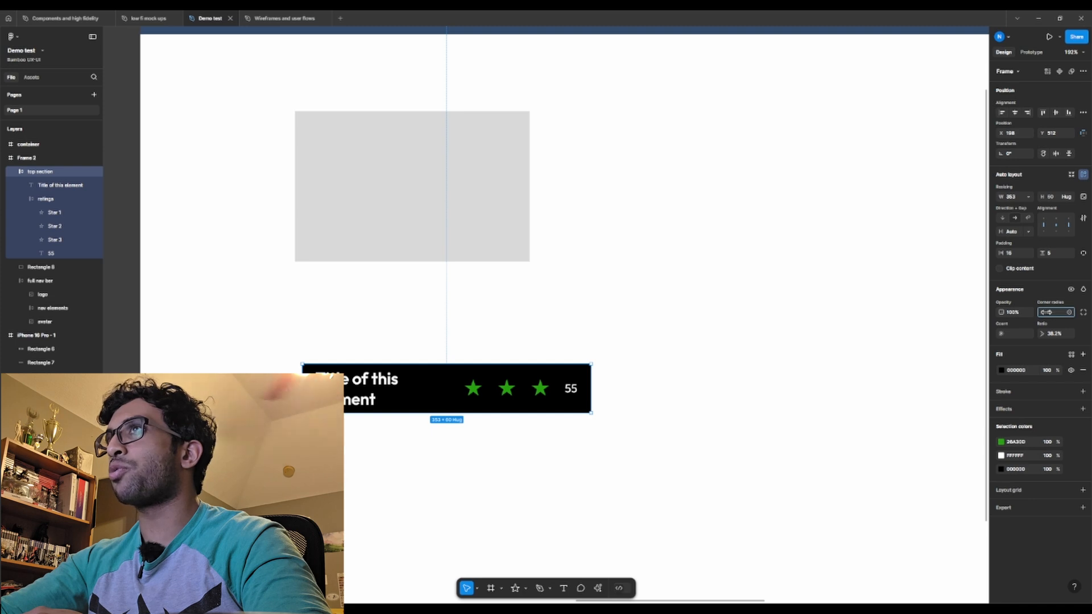
{"action": "left_click", "coordinate": [1045, 313]}
{"action": "left_click_drag", "start_coordinate": [1060, 313], "coordinate": [1077, 312]}
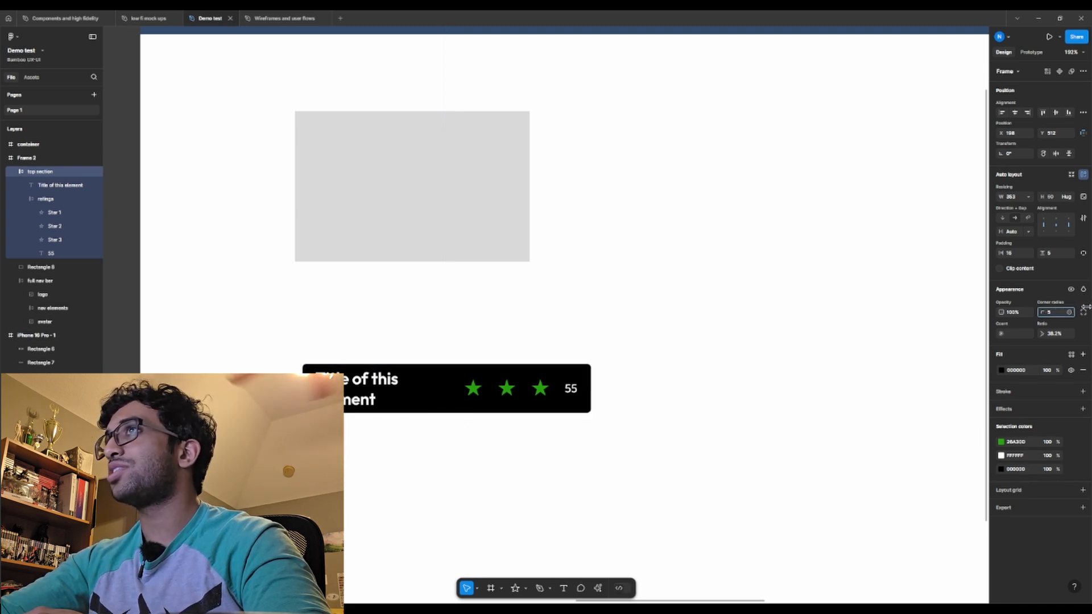
{"action": "left_click", "coordinate": [771, 439]}
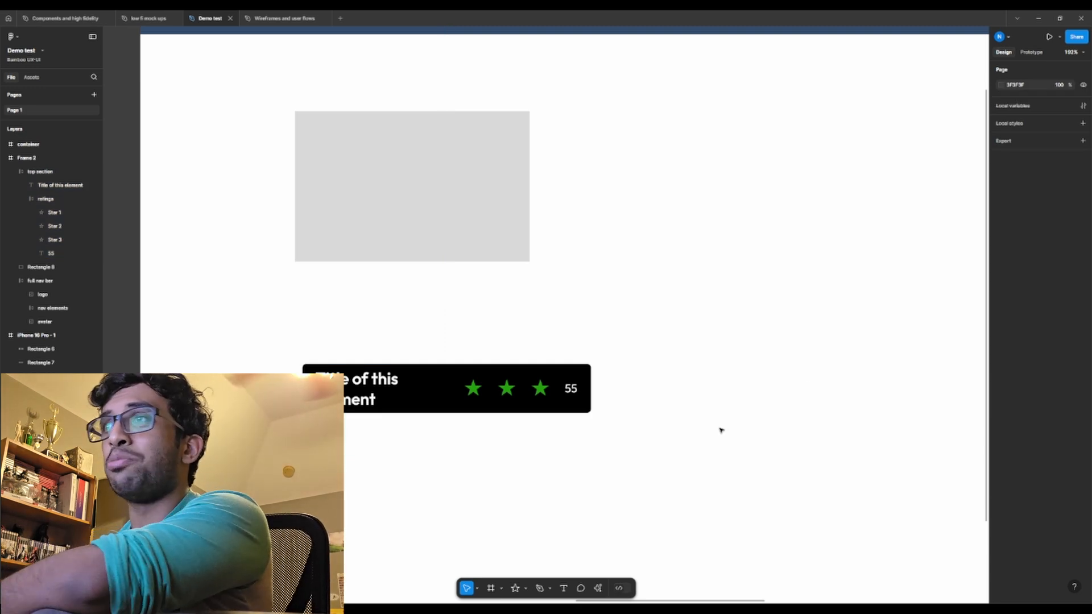
Inspect the drop shadow settings on the reference card's top section and add a drop shadow to the black top section.
{"action": "left_click", "coordinate": [148, 18]}
{"action": "double_click", "coordinate": [596, 359]}
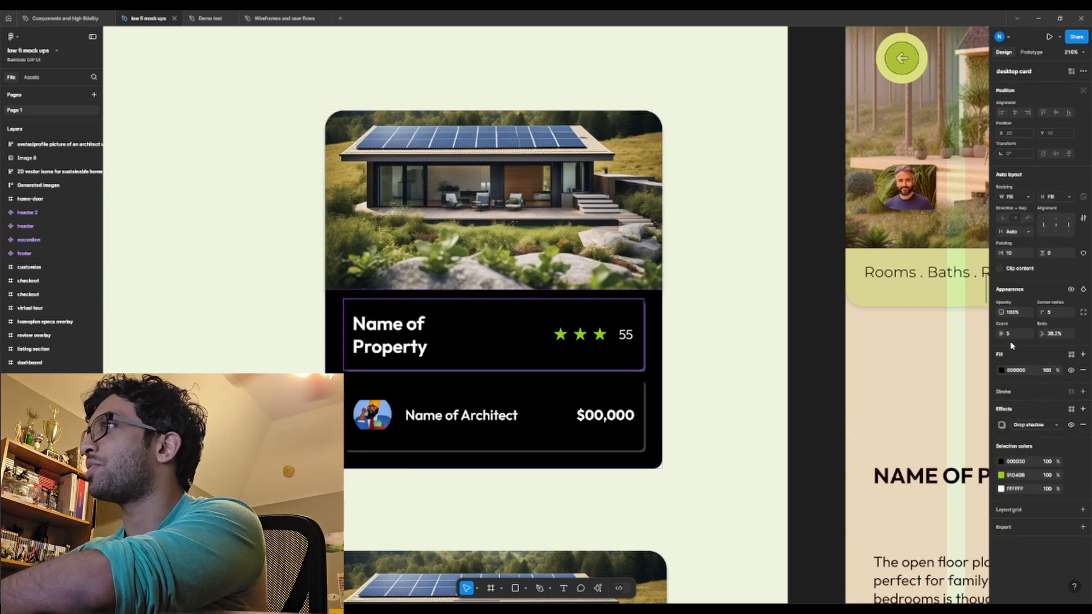
{"action": "left_click", "coordinate": [1002, 425]}
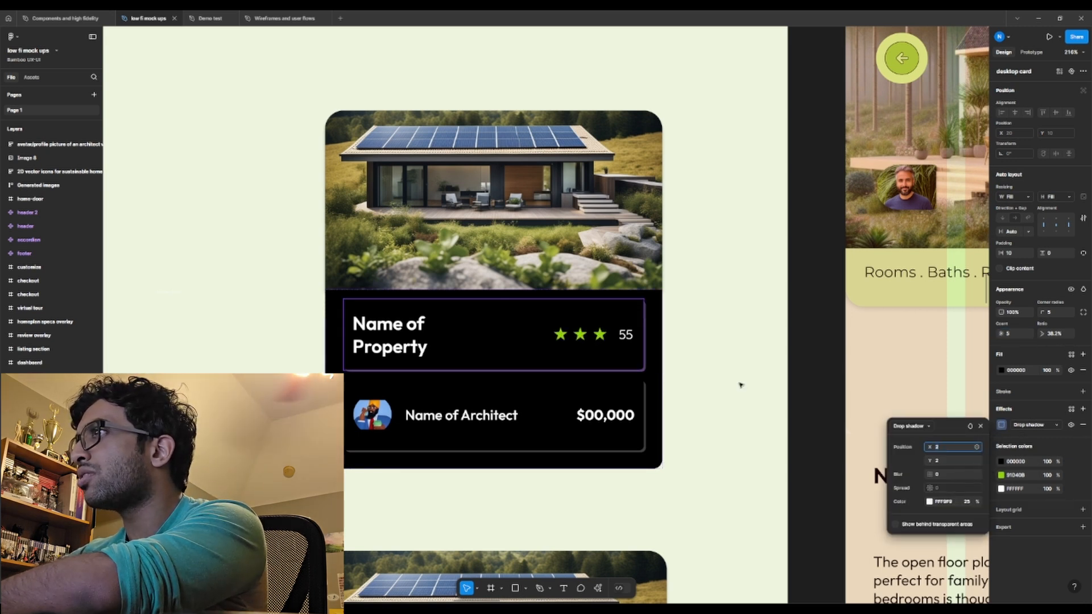
{"action": "left_click", "coordinate": [857, 375]}
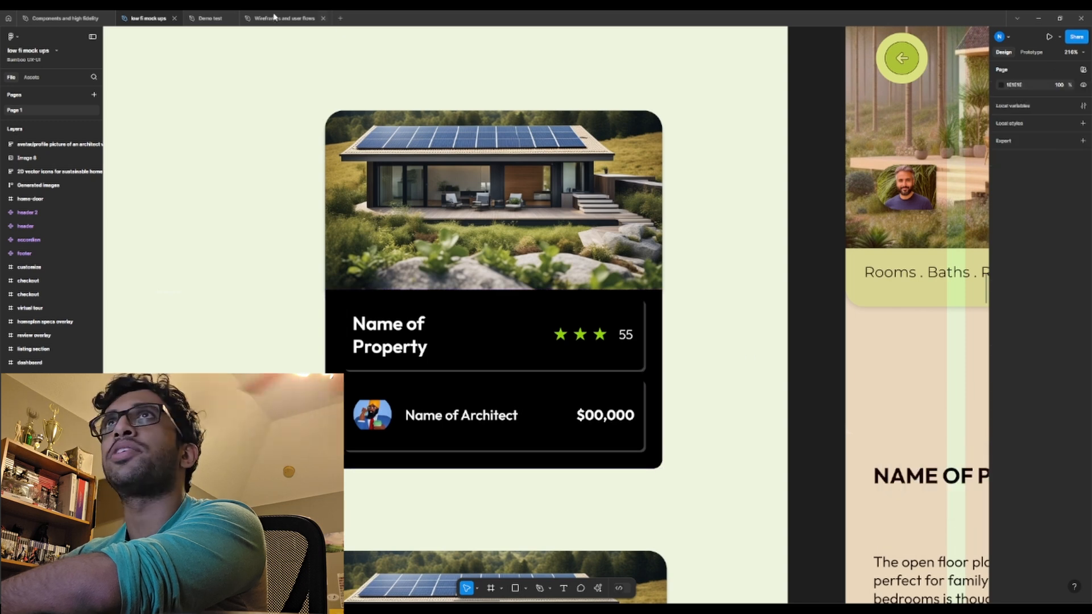
{"action": "left_click", "coordinate": [210, 18]}
{"action": "left_click", "coordinate": [430, 401]}
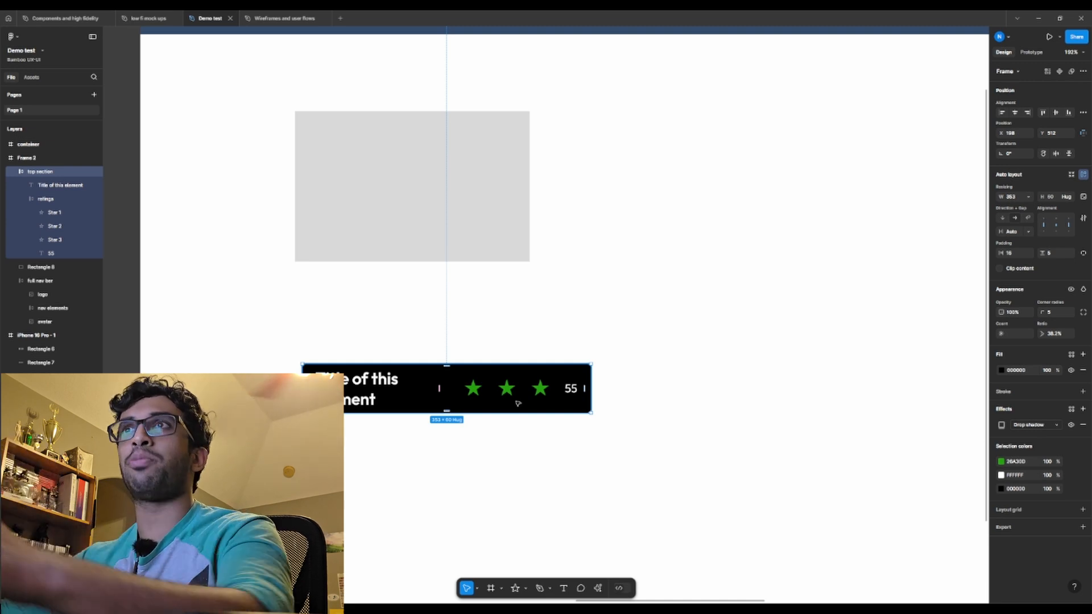
Duplicate the navigation bar's logo image and place a smaller copy below the top section as the architect's avatar.
{"action": "left_click", "coordinate": [146, 18]}
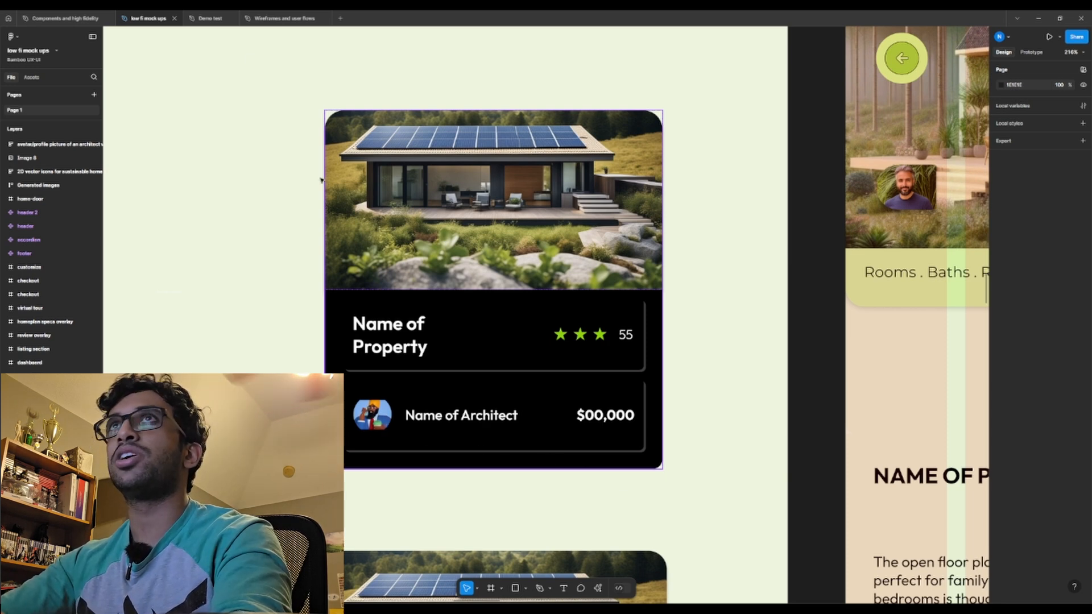
{"action": "left_click", "coordinate": [206, 18]}
{"action": "scroll", "coordinate": [587, 246], "scroll_direction": "down", "scroll_amount": 5}
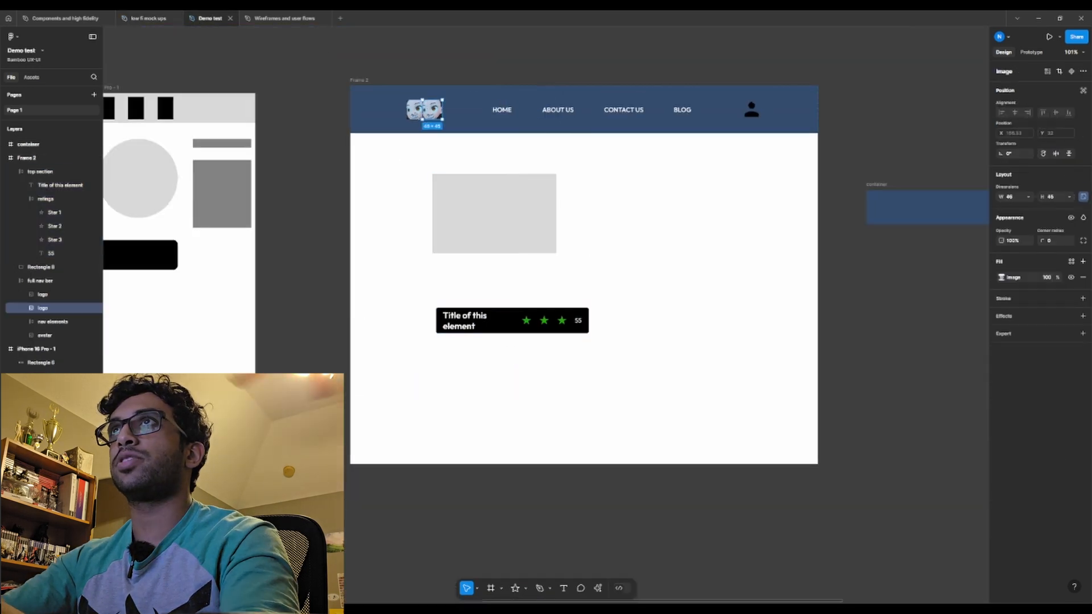
{"action": "left_click_drag", "start_coordinate": [438, 126], "coordinate": [413, 357]}
{"action": "scroll", "coordinate": [423, 369], "scroll_direction": "up", "scroll_amount": 3}
{"action": "left_click", "coordinate": [462, 366]}
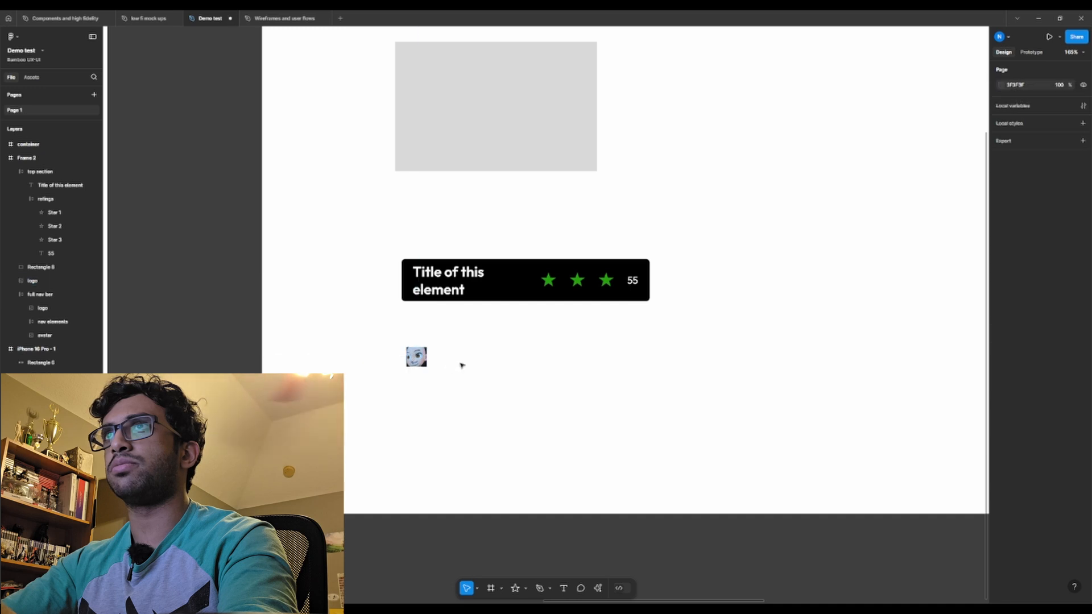
Add a "Name of Person" text label beside the avatar and place a copy of it farther right in the row for the price.
{"action": "key", "text": "t"}
{"action": "left_click", "coordinate": [444, 361]}
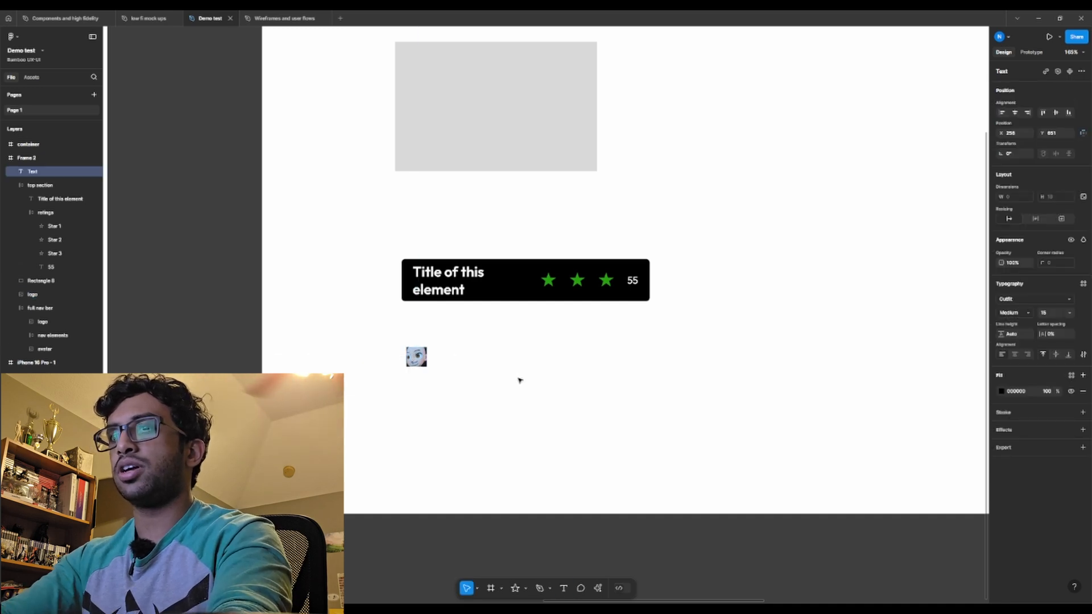
{"action": "type", "text": "Name"}
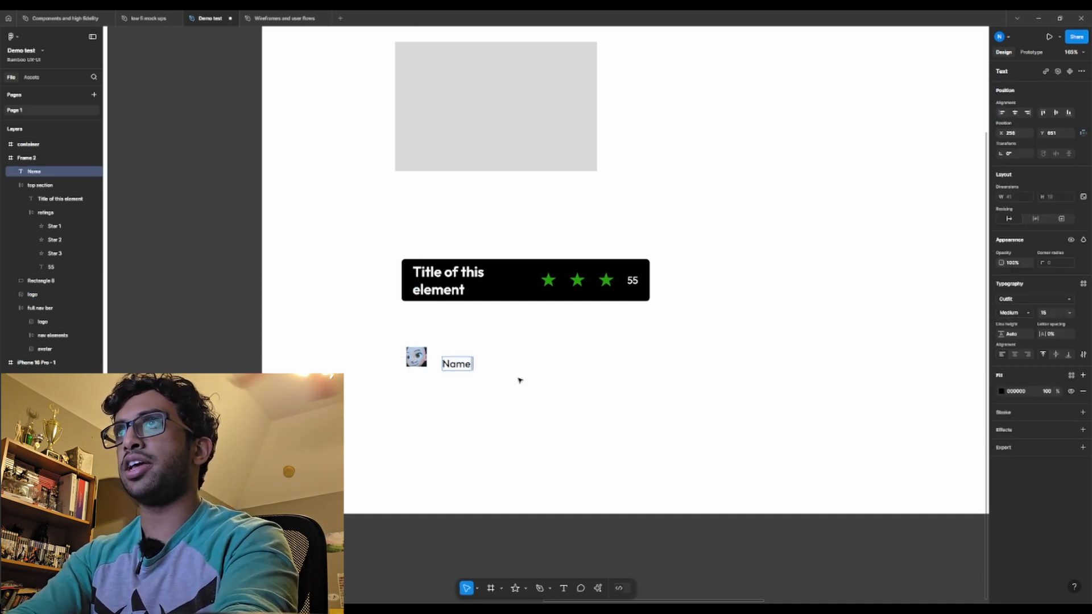
{"action": "type", "text": " oft"}
{"action": "key", "text": "BackSpace"}
{"action": "key", "text": "BackSpace"}
{"action": "type", "text": "f p"}
{"action": "key", "text": "BackSpace"}
{"action": "key", "text": "BackSpace"}
{"action": "type", "text": "Person"}
{"action": "left_click", "coordinate": [666, 438]}
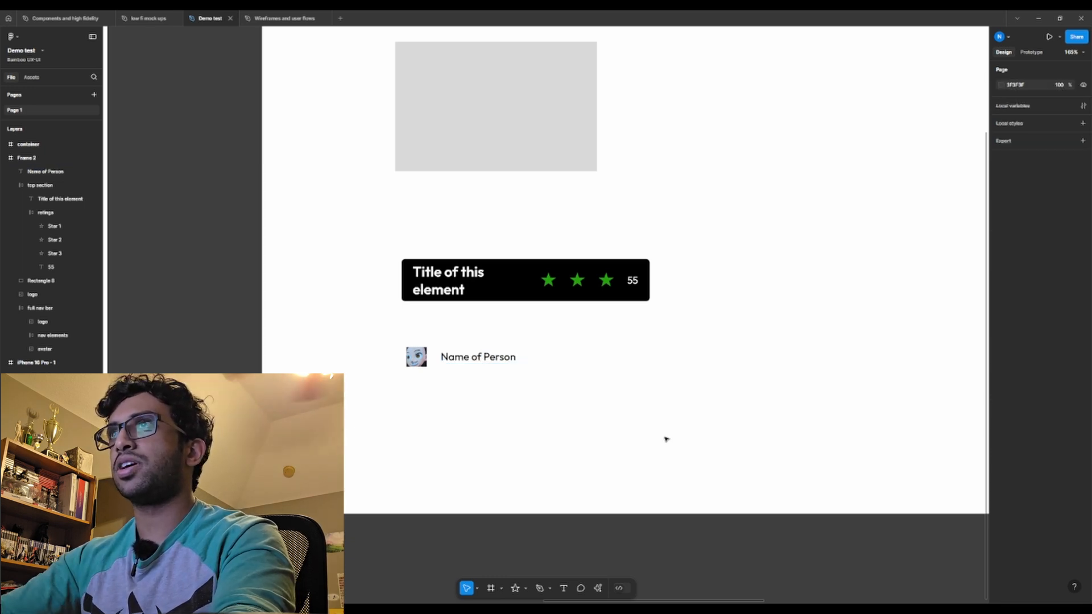
{"action": "left_click", "coordinate": [487, 360]}
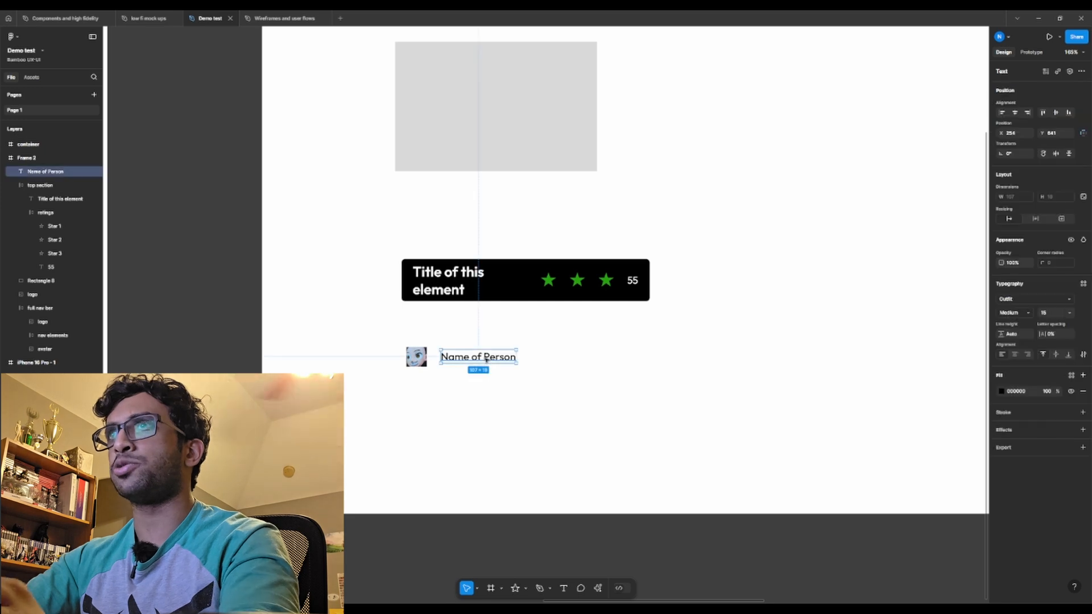
{"action": "left_click_drag", "start_coordinate": [486, 360], "coordinate": [619, 360]}
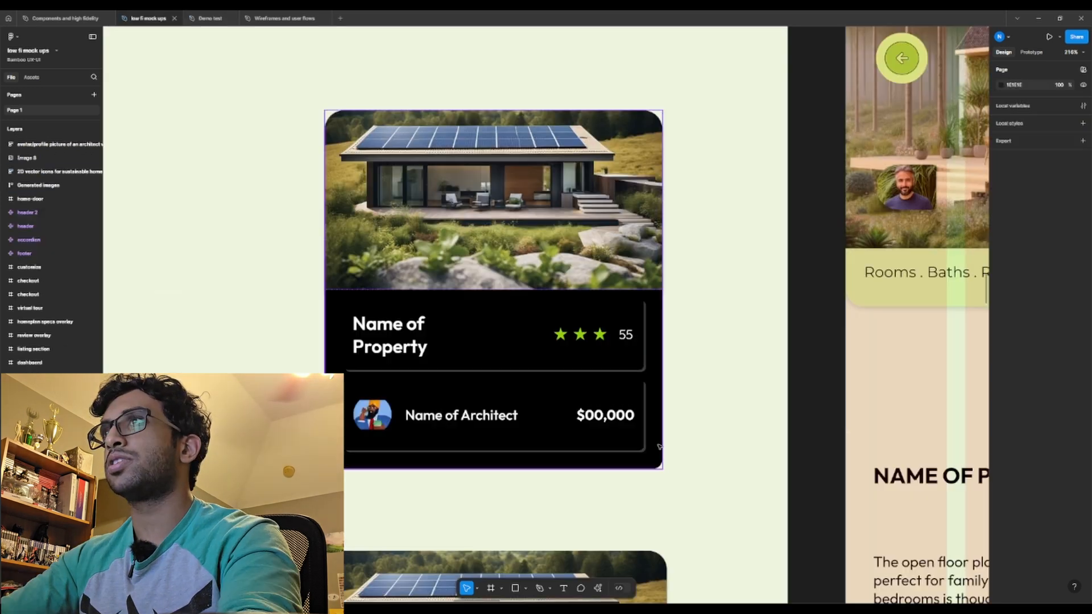
Examine how the low fi mock ups card nests its architect avatar, name and price row below the property title bar.
{"action": "double_click", "coordinate": [475, 417]}
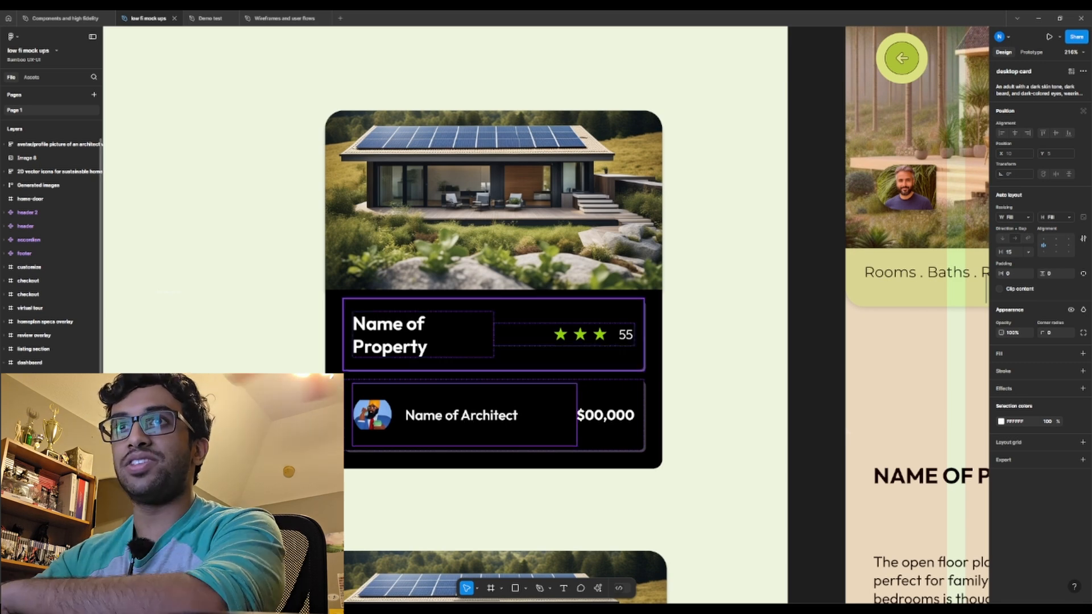
{"action": "scroll", "coordinate": [51, 426], "scroll_direction": "down", "scroll_amount": 3}
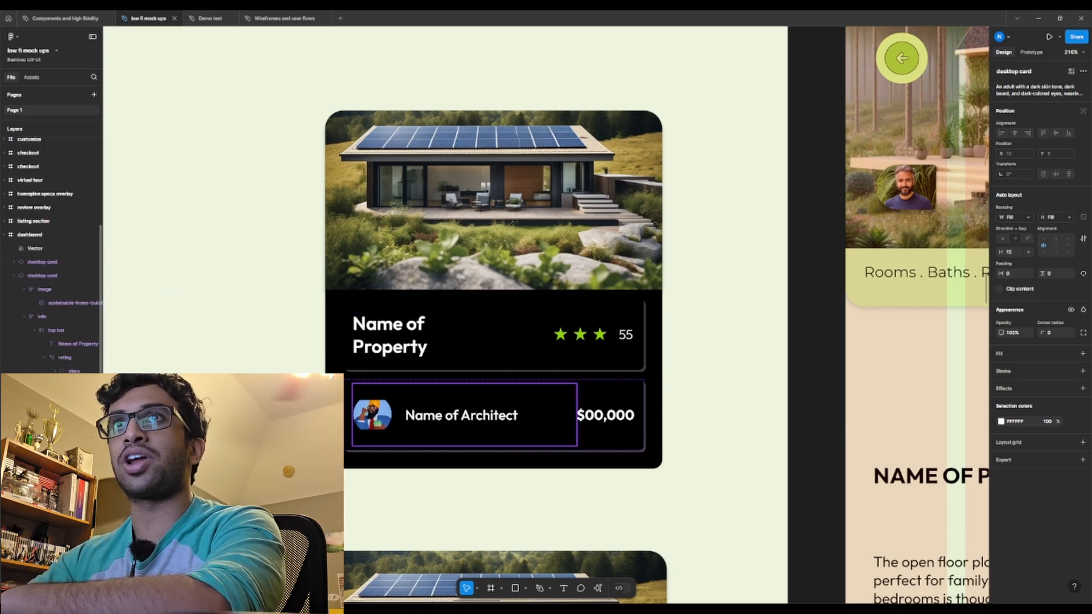
{"action": "left_click", "coordinate": [741, 480]}
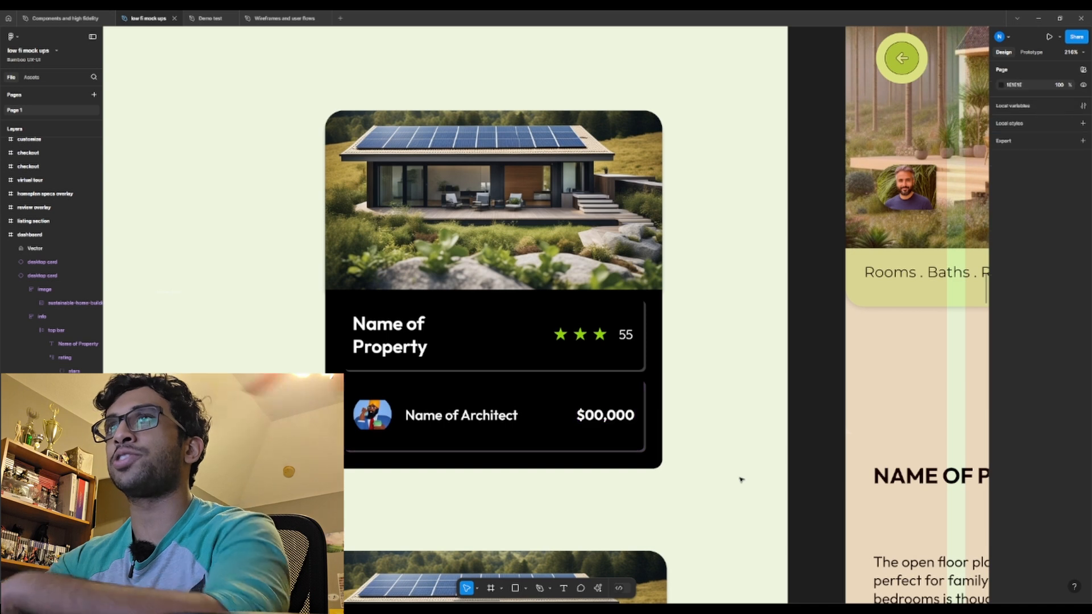
{"action": "left_click", "coordinate": [461, 418]}
{"action": "left_click", "coordinate": [658, 448]}
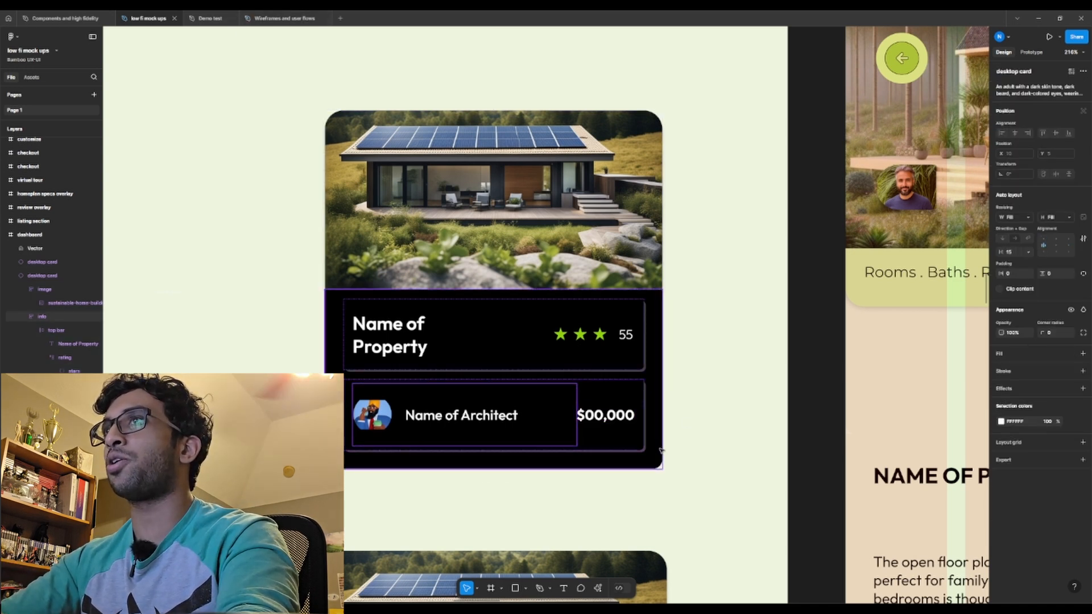
{"action": "left_click", "coordinate": [489, 358]}
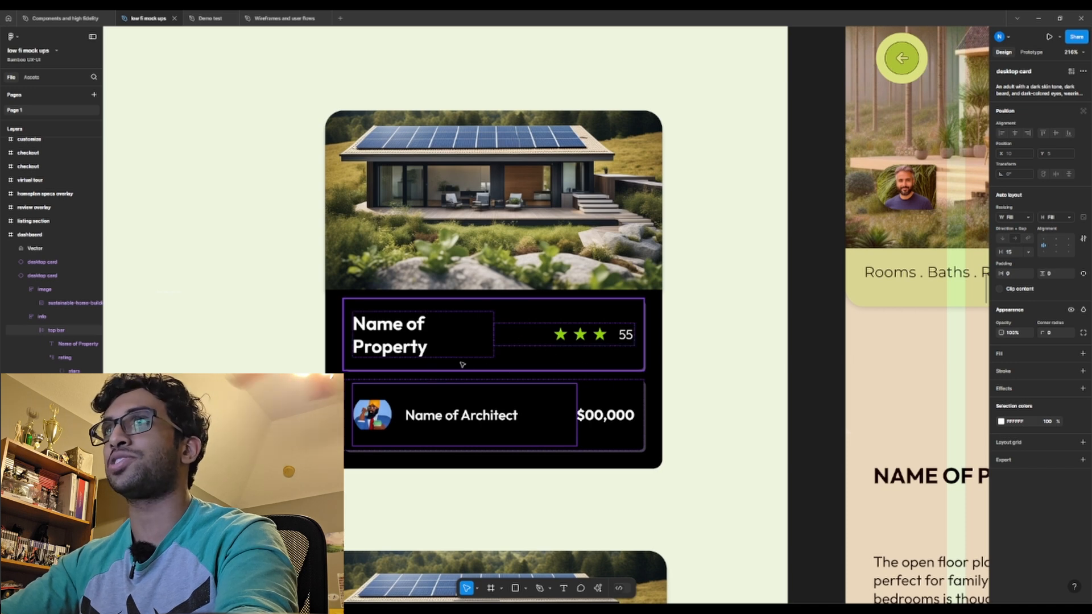
{"action": "left_click", "coordinate": [312, 100]}
{"action": "left_click", "coordinate": [210, 18]}
{"action": "left_click", "coordinate": [160, 17]}
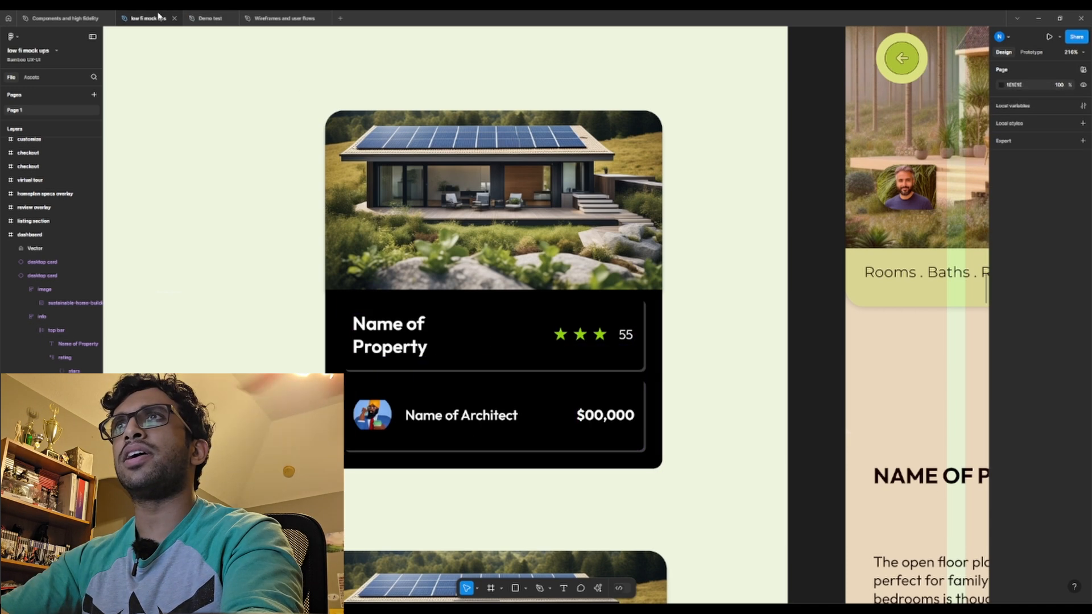
{"action": "left_click", "coordinate": [404, 409]}
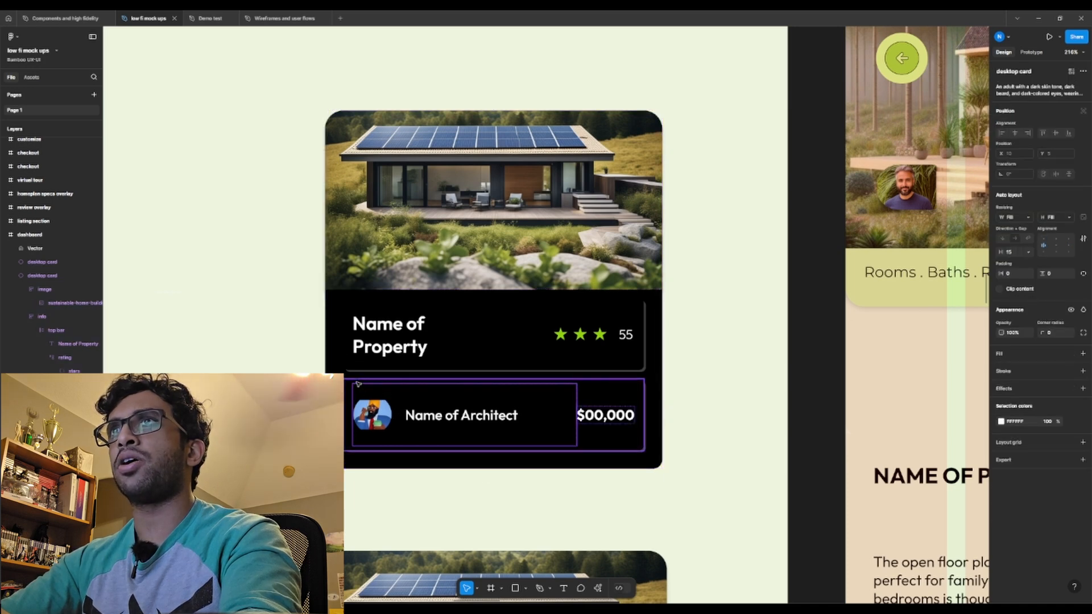
In the Demo test file, set the black top section's horizontal padding to 20 and increase its vertical padding to about 10.
{"action": "left_click", "coordinate": [200, 19]}
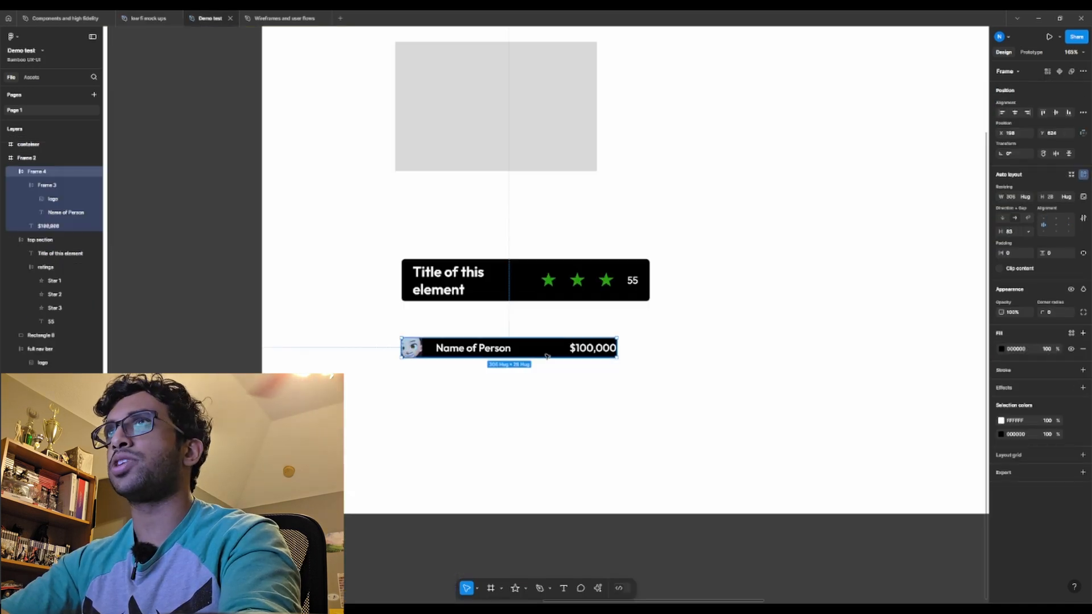
{"action": "left_click", "coordinate": [500, 298]}
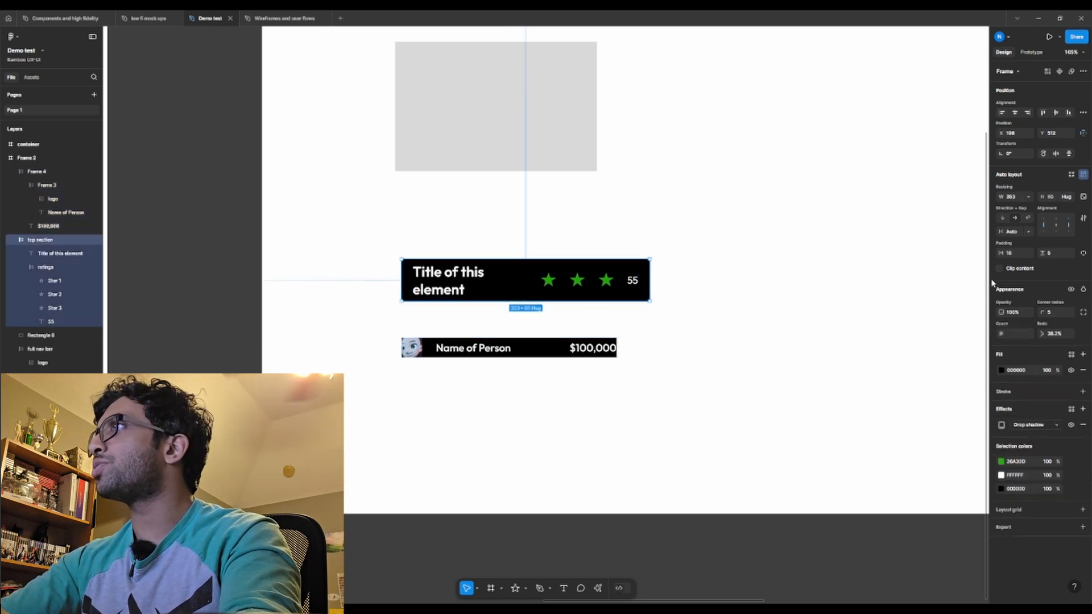
{"action": "left_click", "coordinate": [1011, 255]}
{"action": "key", "text": "Up"}
{"action": "key", "text": "Up"}
{"action": "key", "text": "Up"}
{"action": "key", "text": "Up"}
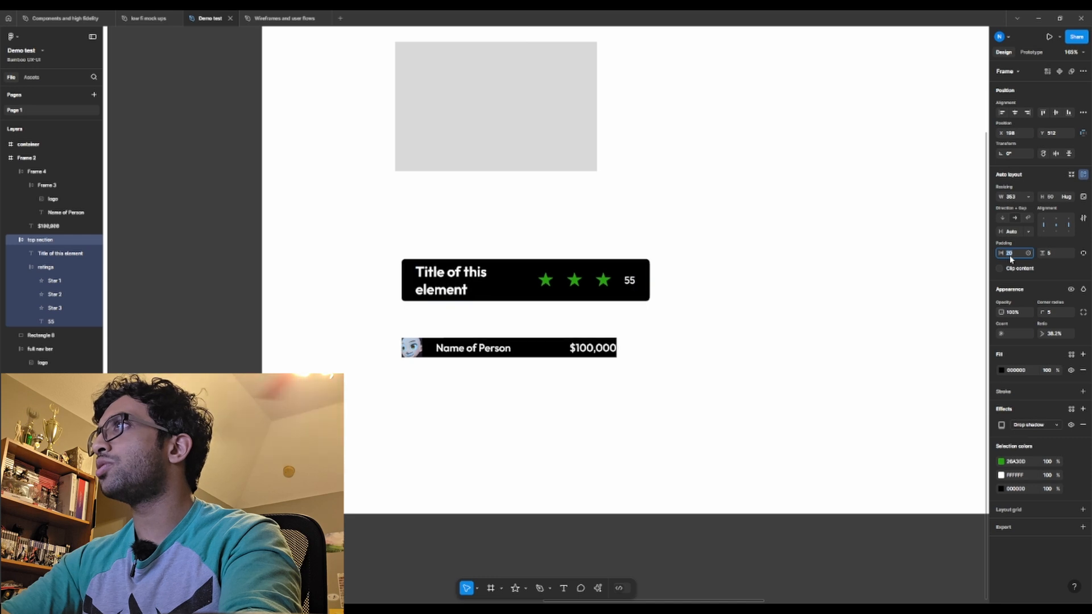
{"action": "left_click", "coordinate": [1056, 252]}
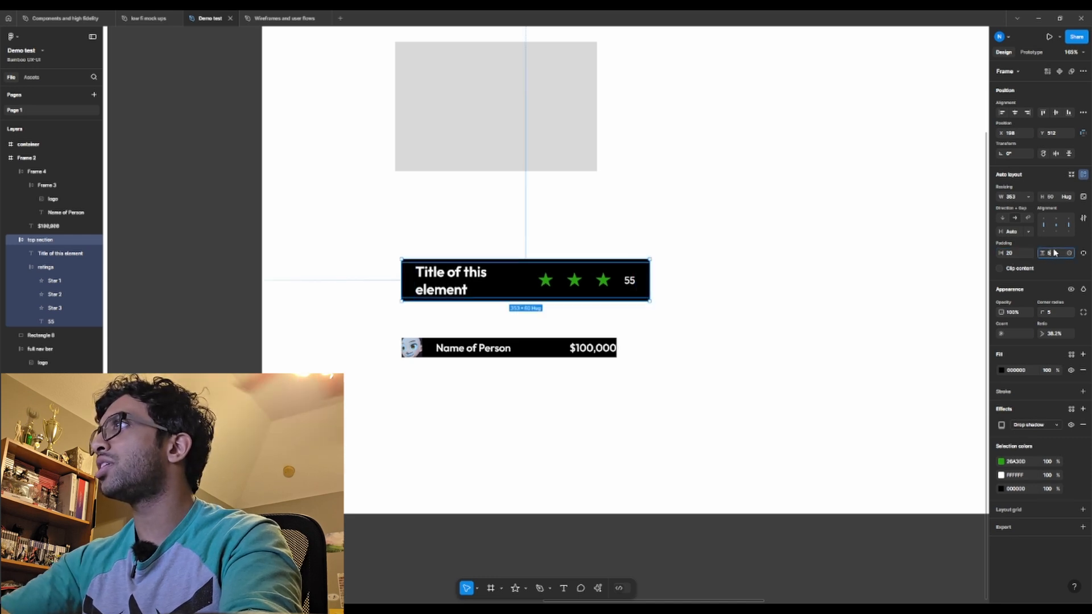
{"action": "key", "text": "Up"}
{"action": "key", "text": "Up"}
{"action": "key", "text": "Up"}
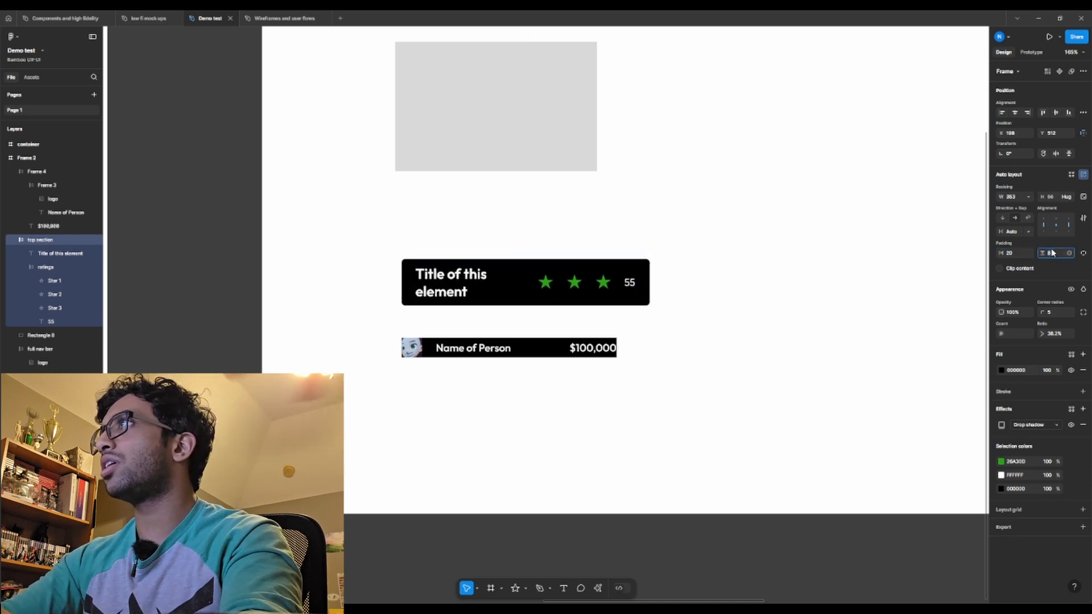
{"action": "key", "text": "Up"}
Give the auto layout row with the avatar, name and price a horizontal padding of 20 and a vertical padding of 10.
{"action": "left_click", "coordinate": [595, 349]}
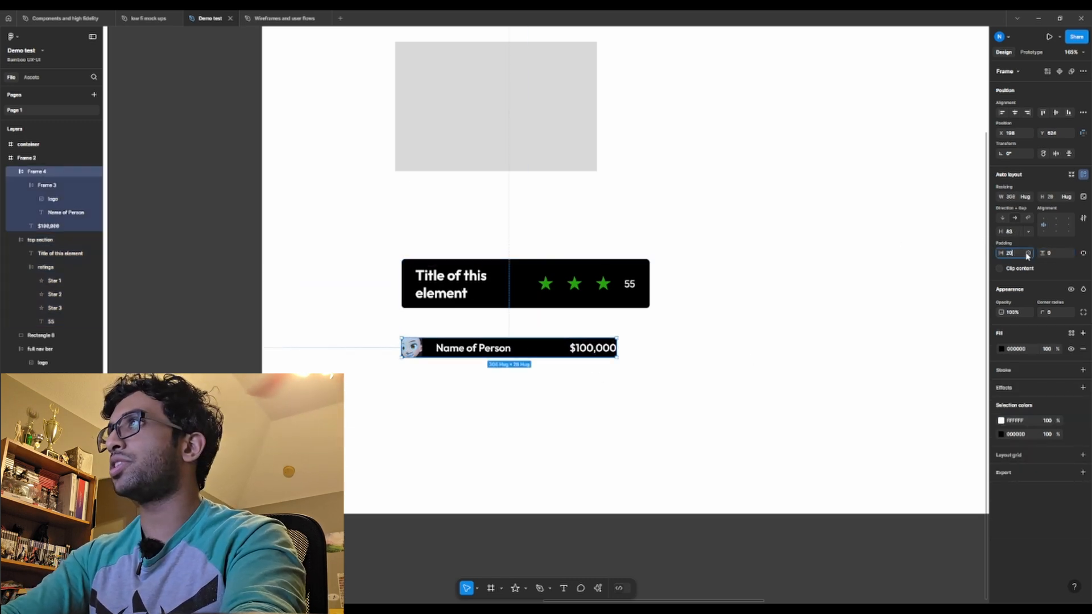
{"action": "key", "text": "Tab"}
{"action": "key", "text": "Return"}
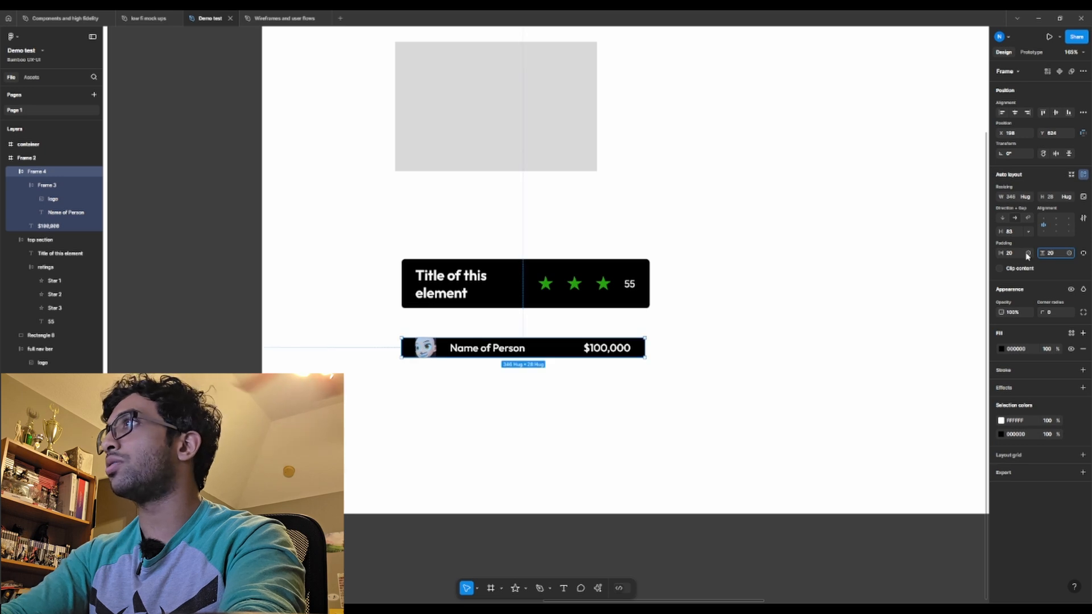
{"action": "type", "text": "10"}
{"action": "key", "text": "Return"}
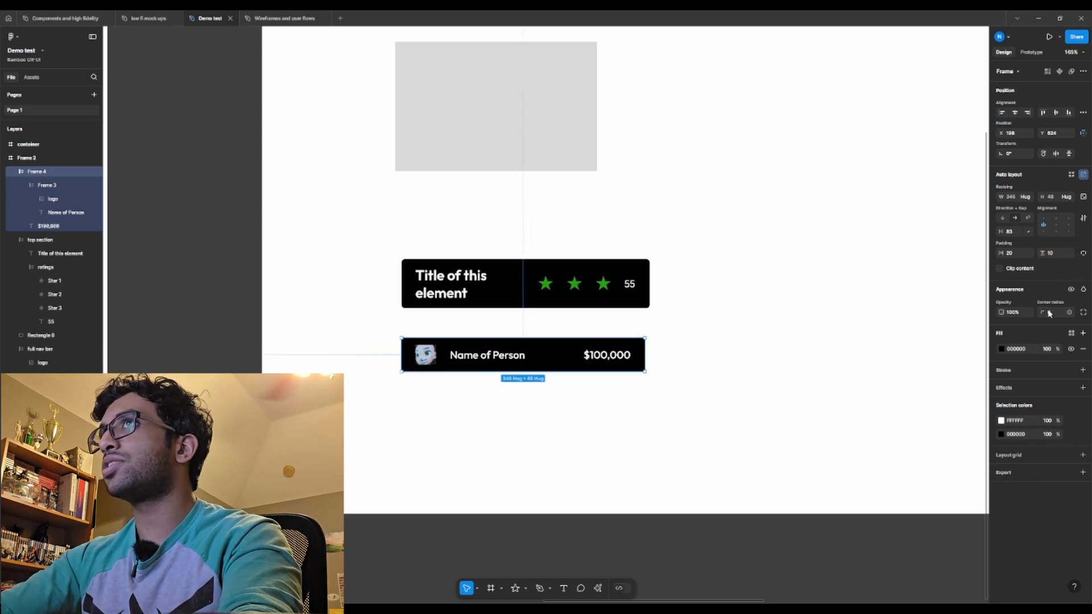
{"action": "left_click", "coordinate": [755, 385]}
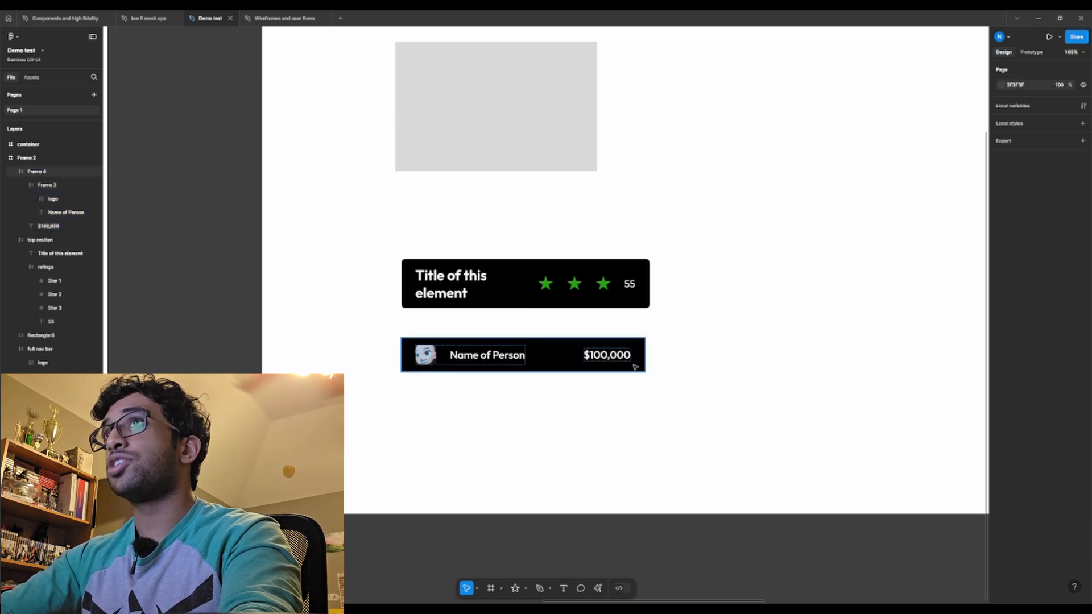
Round only the bottom corners of the avatar and price row using individual corner radii.
{"action": "left_click", "coordinate": [551, 369]}
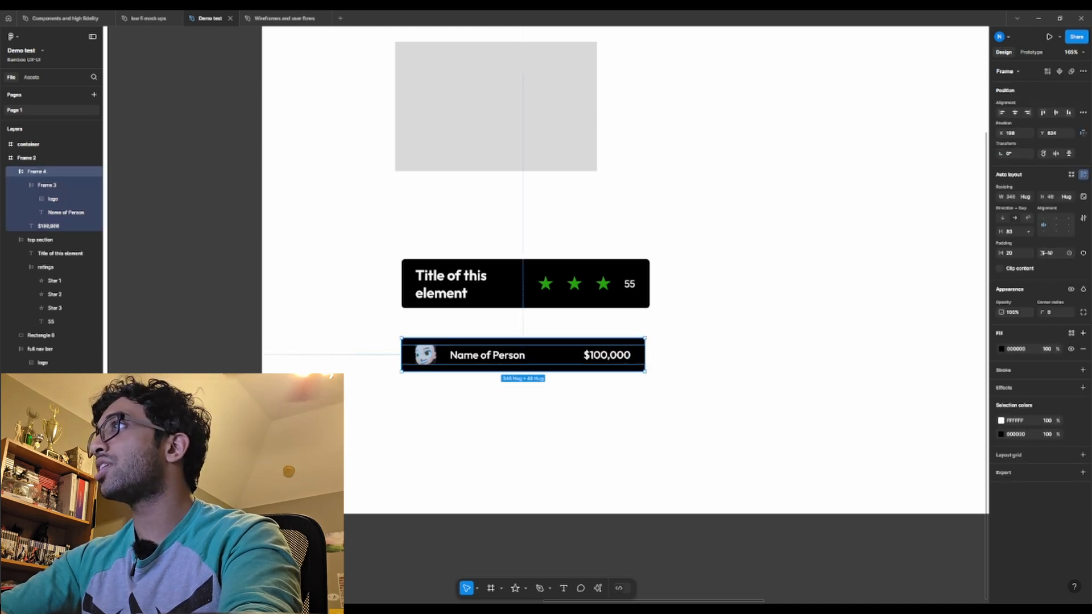
{"action": "left_click", "coordinate": [1084, 313]}
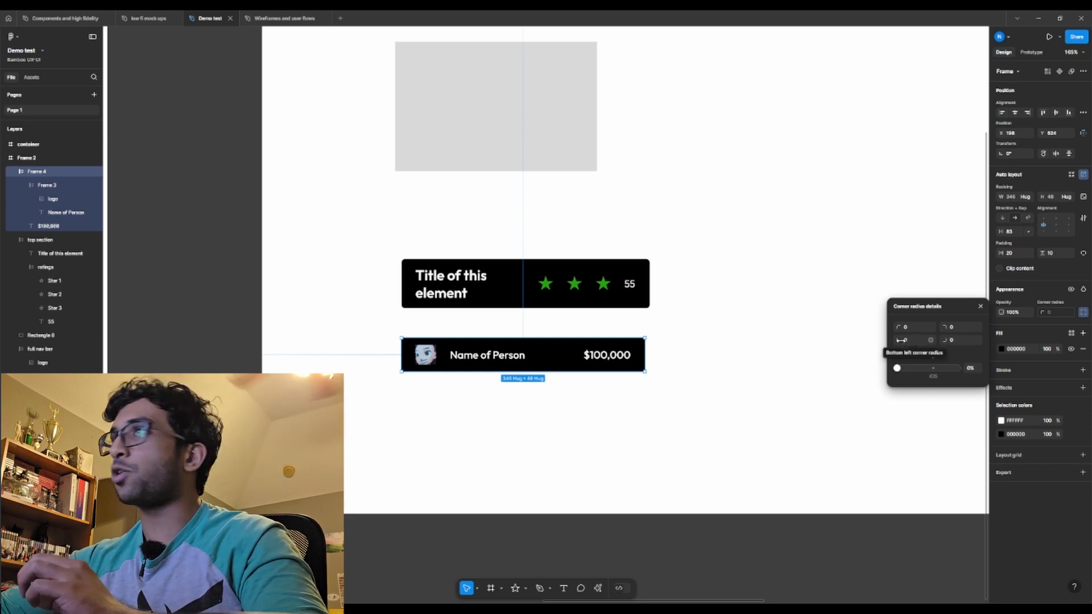
{"action": "left_click_drag", "start_coordinate": [913, 346], "coordinate": [988, 345]}
{"action": "left_click", "coordinate": [666, 383]}
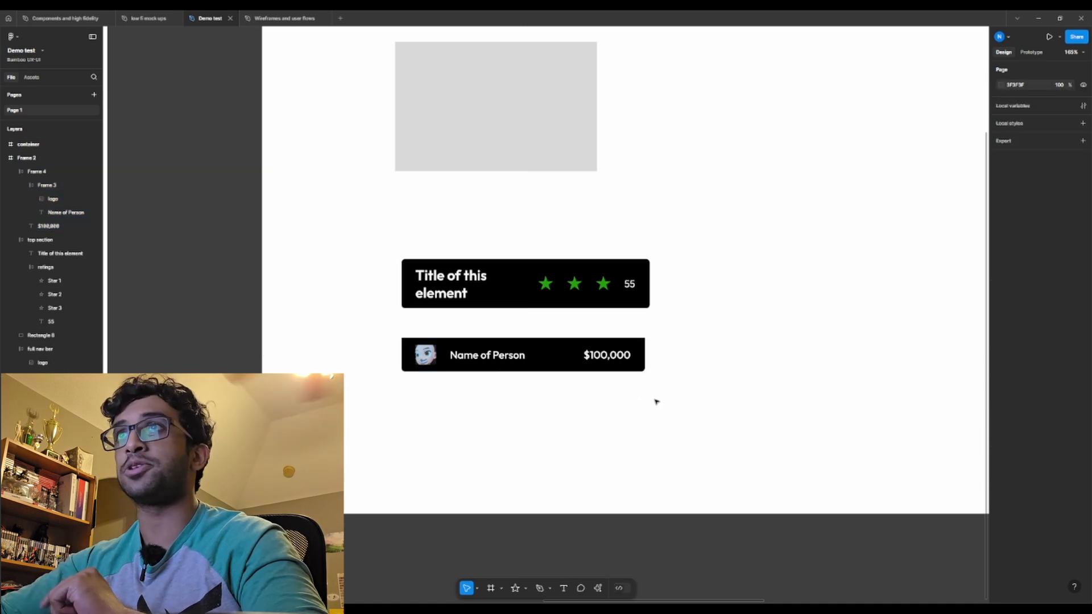
Add a drop shadow to the avatar and price row and widen it to 353 to match the top section.
{"action": "left_click", "coordinate": [147, 19]}
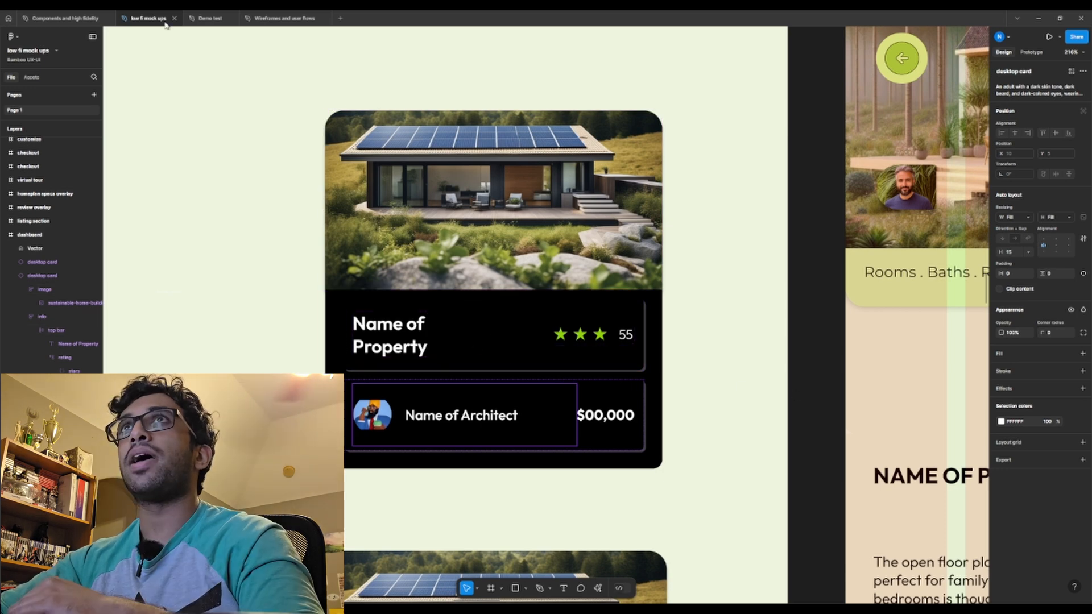
{"action": "left_click", "coordinate": [210, 18]}
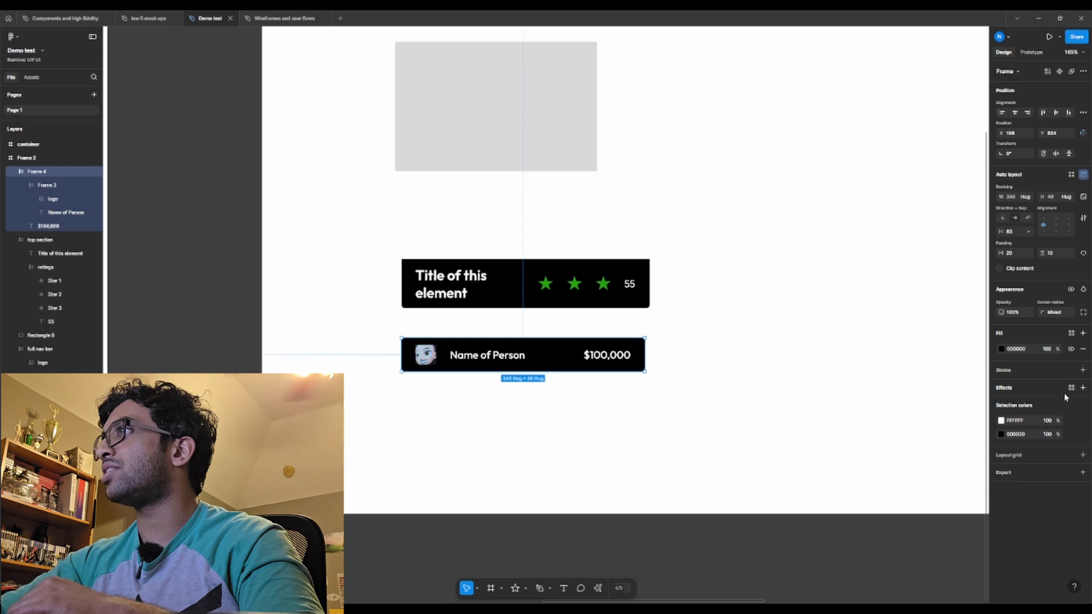
{"action": "left_click", "coordinate": [1083, 389]}
{"action": "left_click", "coordinate": [1003, 405]}
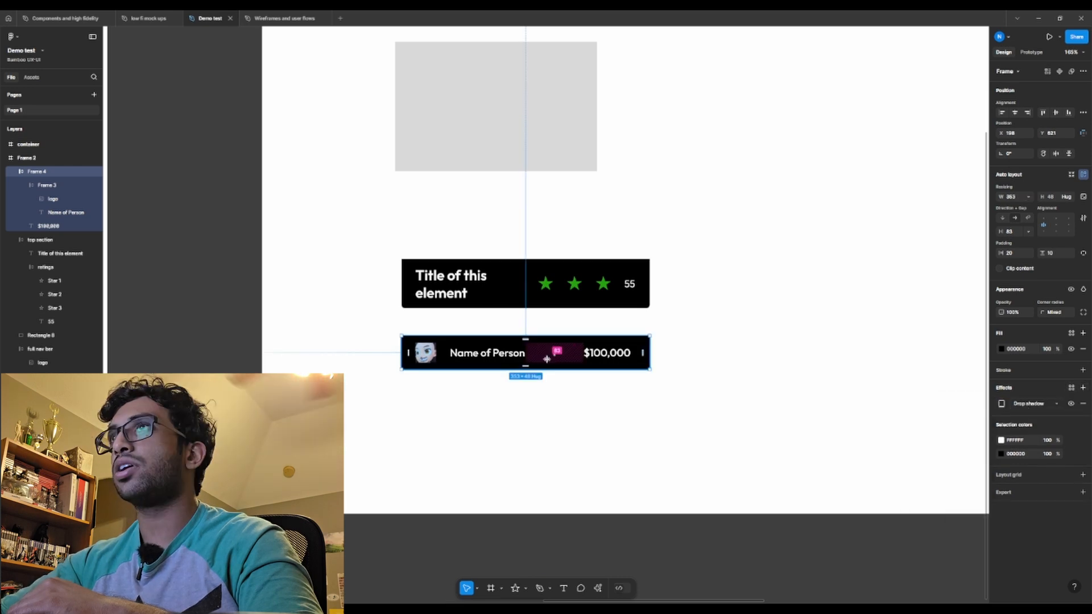
{"action": "left_click", "coordinate": [561, 391]}
{"action": "left_click", "coordinate": [506, 367]}
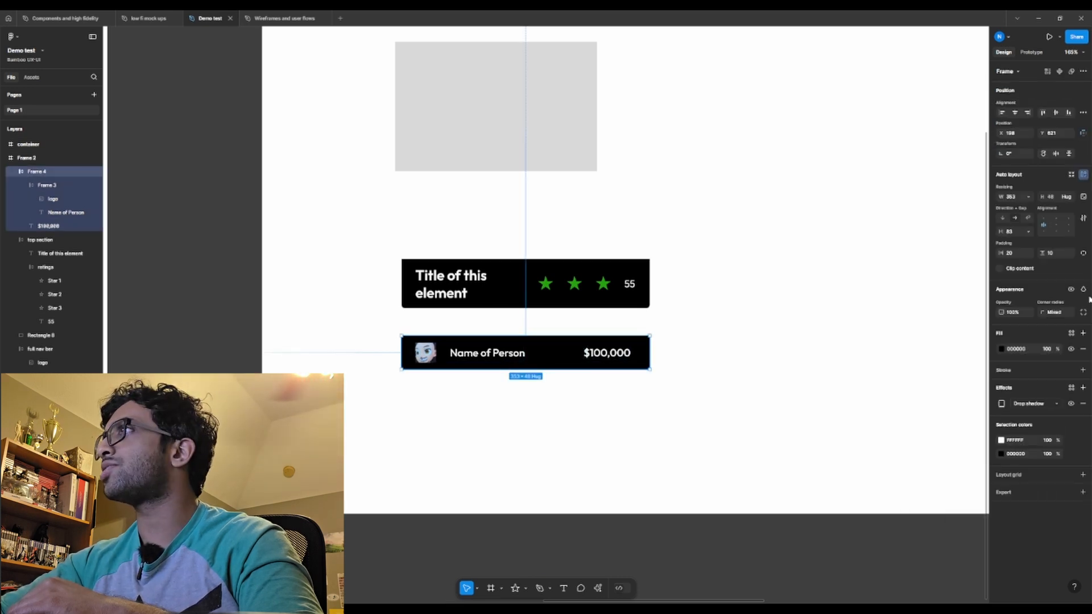
Set the gap between items in the avatar and price row to Auto, like the top section.
{"action": "left_click", "coordinate": [533, 291]}
{"action": "left_click", "coordinate": [529, 363]}
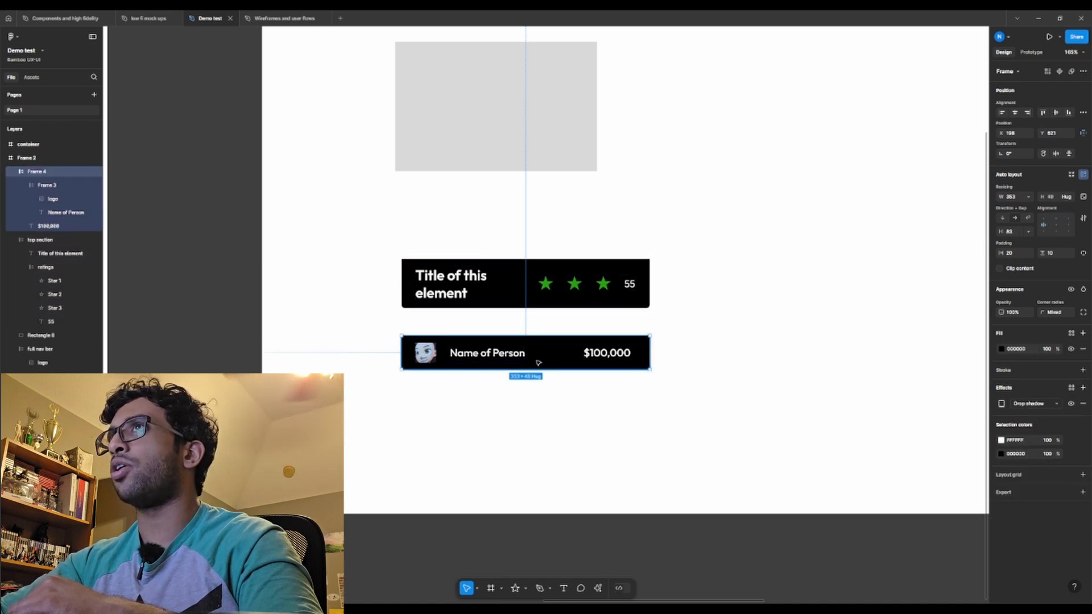
{"action": "left_click", "coordinate": [1028, 232]}
{"action": "left_click", "coordinate": [1030, 243]}
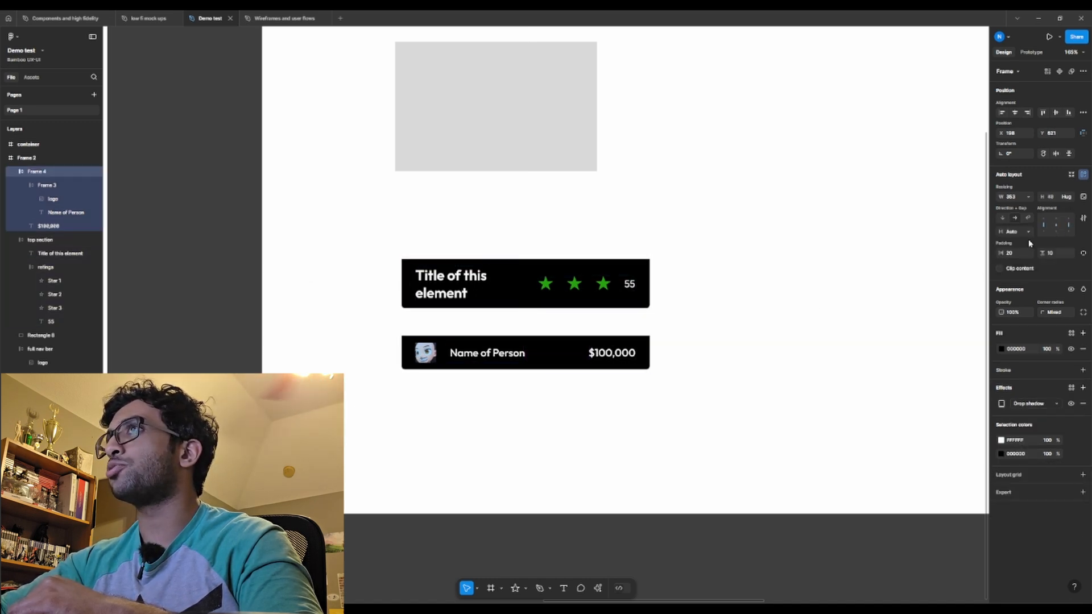
{"action": "left_click", "coordinate": [737, 336]}
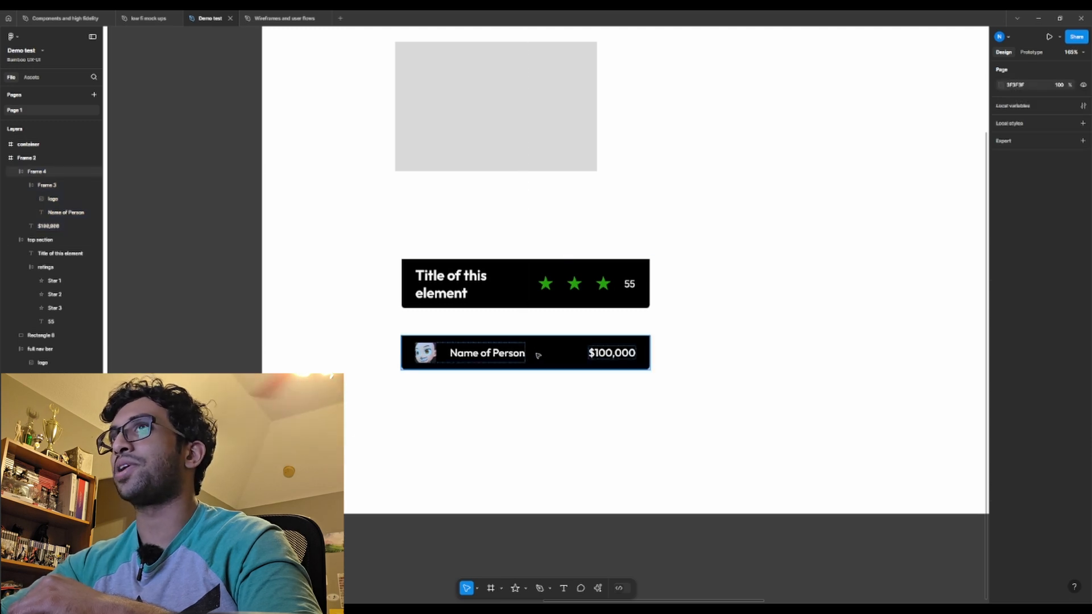
Try widening the avatar and price row to 424 and aligning its contents to the right centre, then undo the alignment change.
{"action": "left_click", "coordinate": [613, 352]}
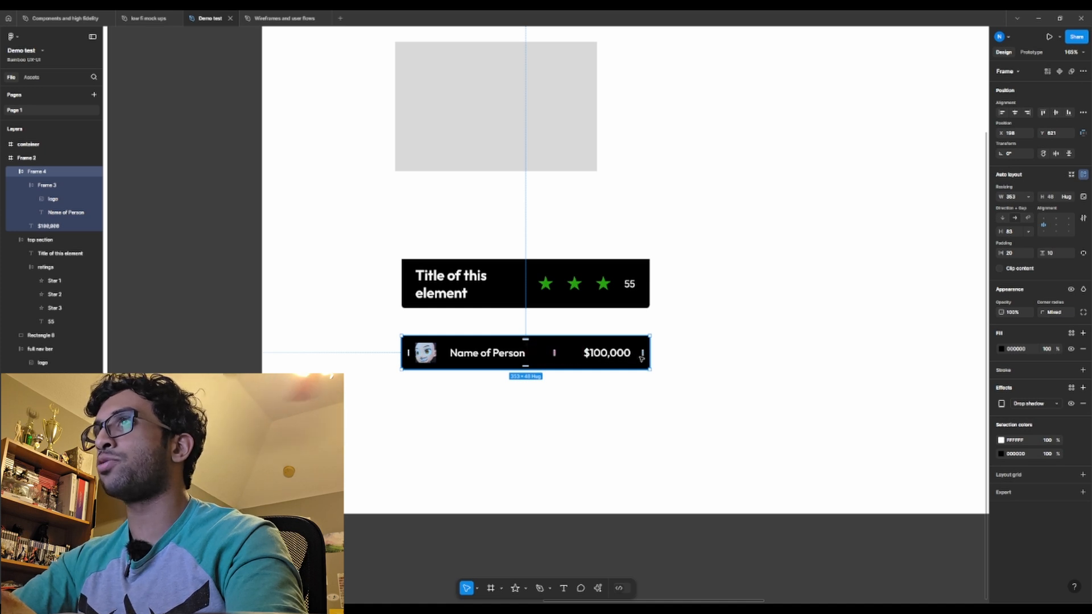
{"action": "left_click_drag", "start_coordinate": [641, 357], "coordinate": [700, 357]}
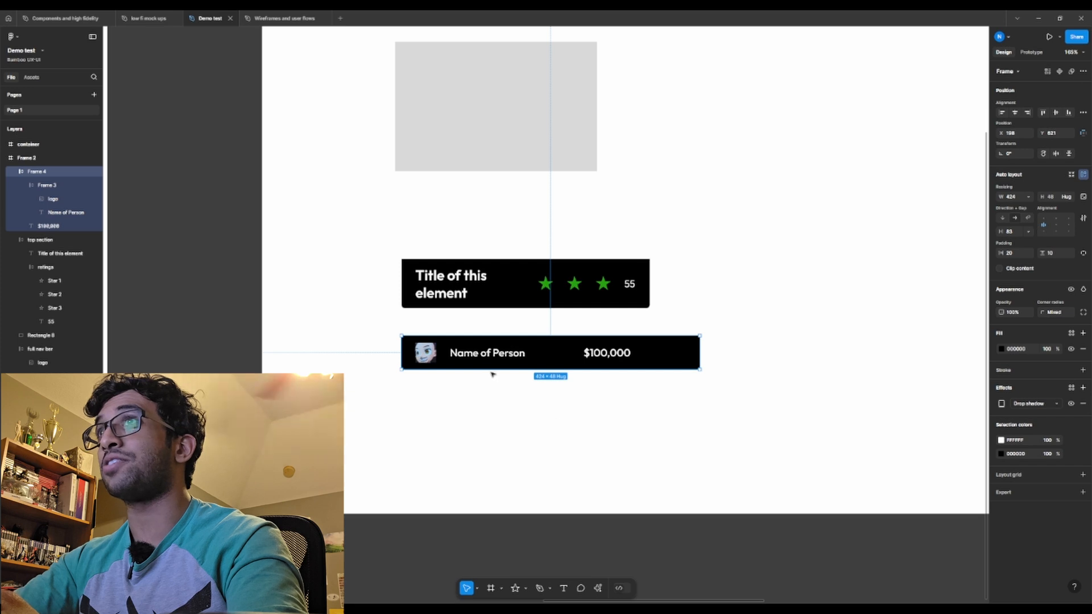
{"action": "left_click", "coordinate": [1069, 226]}
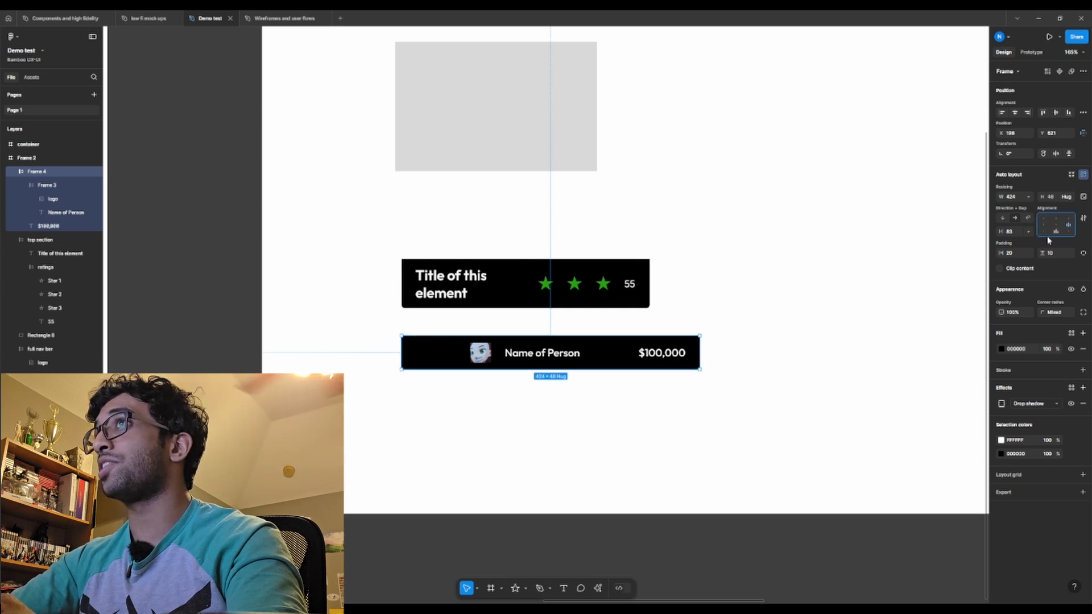
{"action": "key", "text": "ctrl+z"}
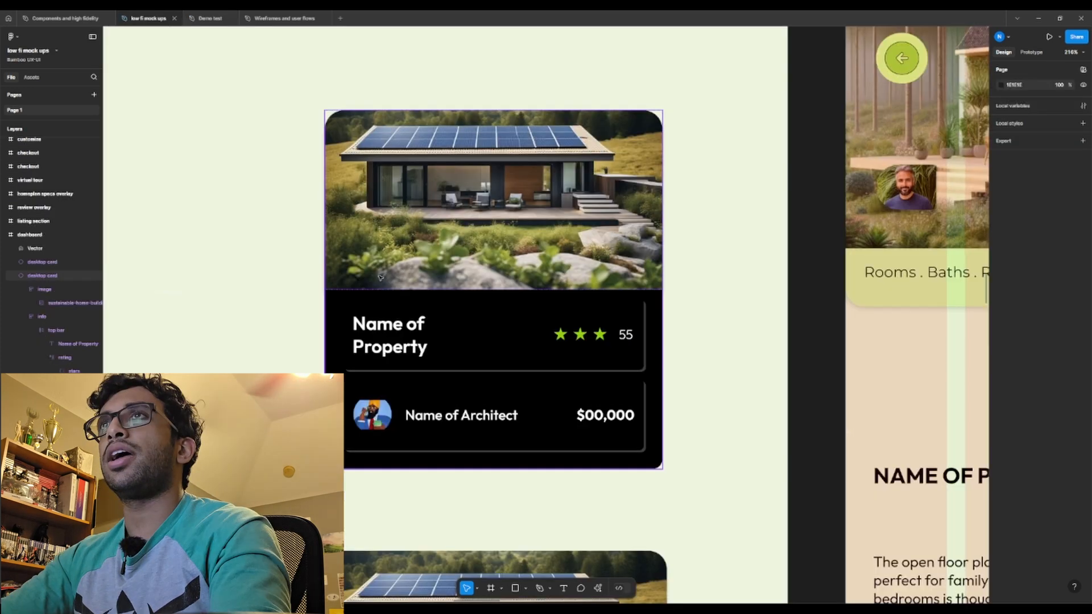
Examine the reference property card's info section and its title and architect rows, including their auto layout settings.
{"action": "left_click", "coordinate": [438, 406]}
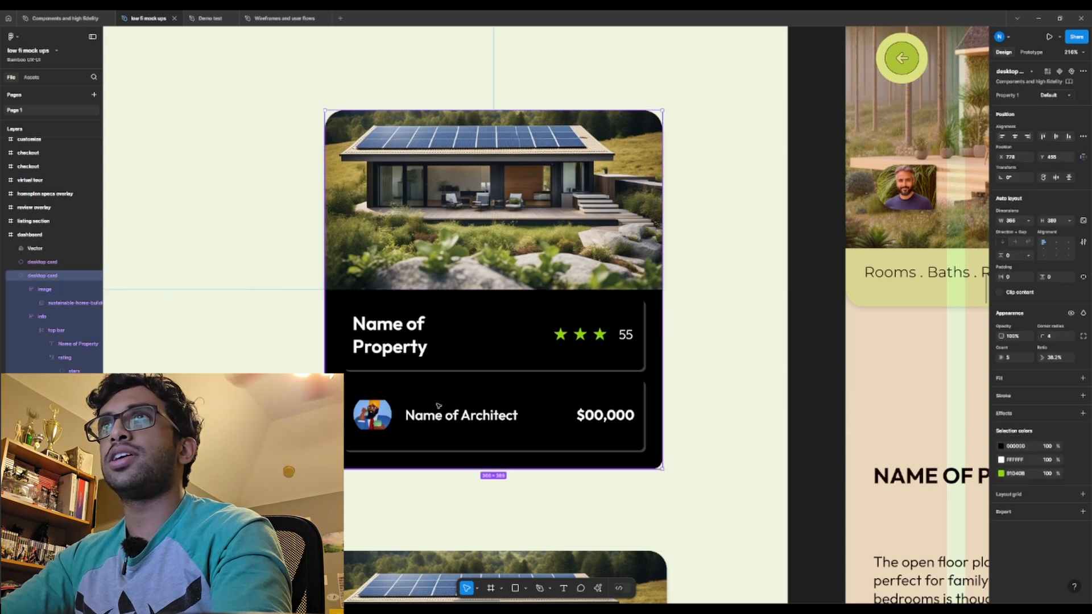
{"action": "left_click", "coordinate": [429, 354]}
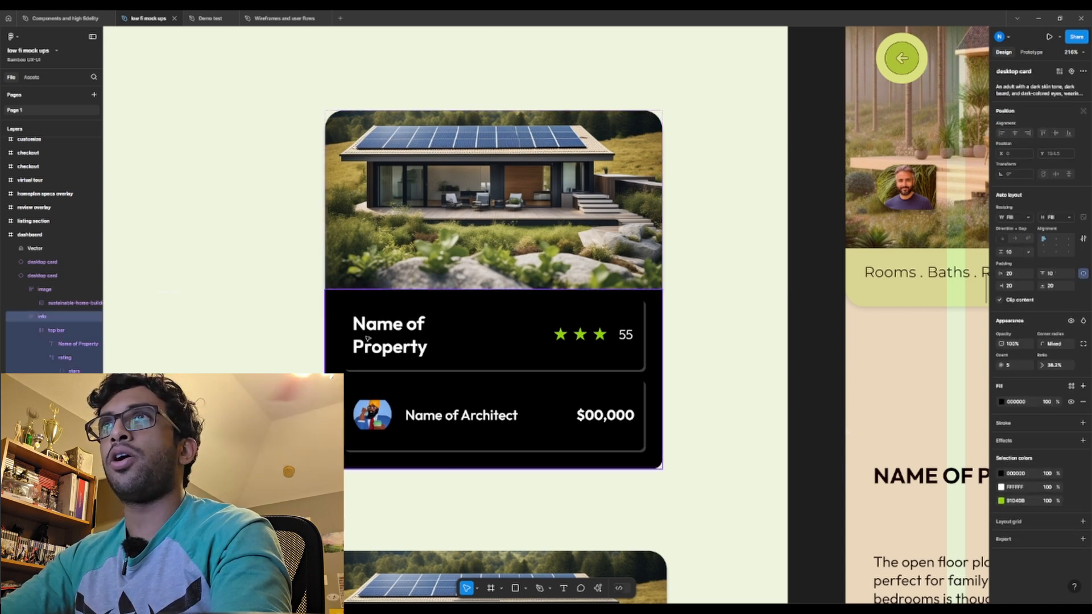
{"action": "double_click", "coordinate": [368, 339]}
{"action": "left_click", "coordinate": [482, 397]}
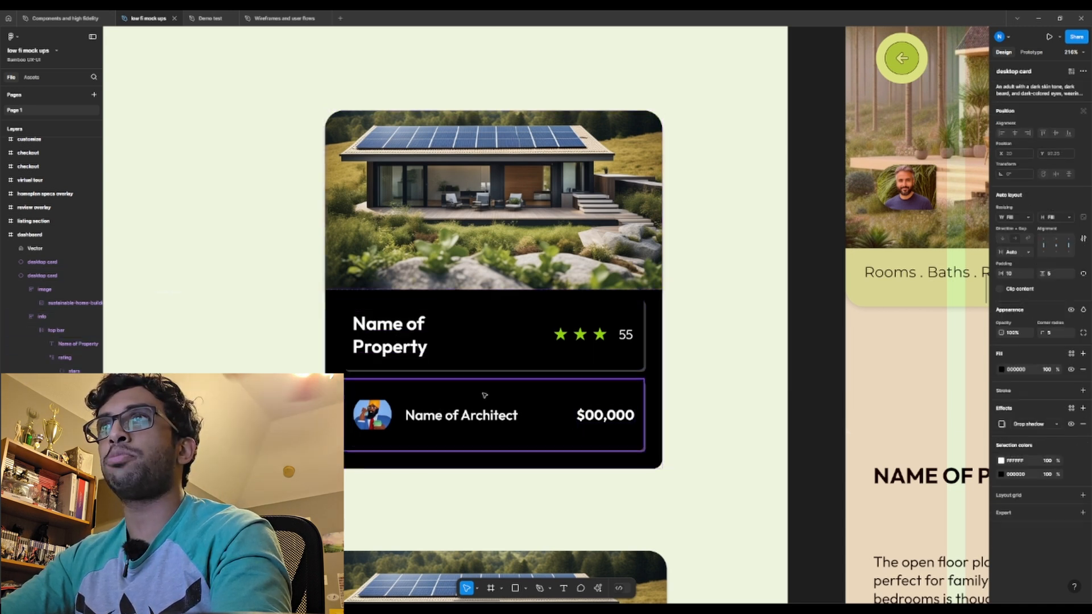
{"action": "left_click", "coordinate": [510, 351]}
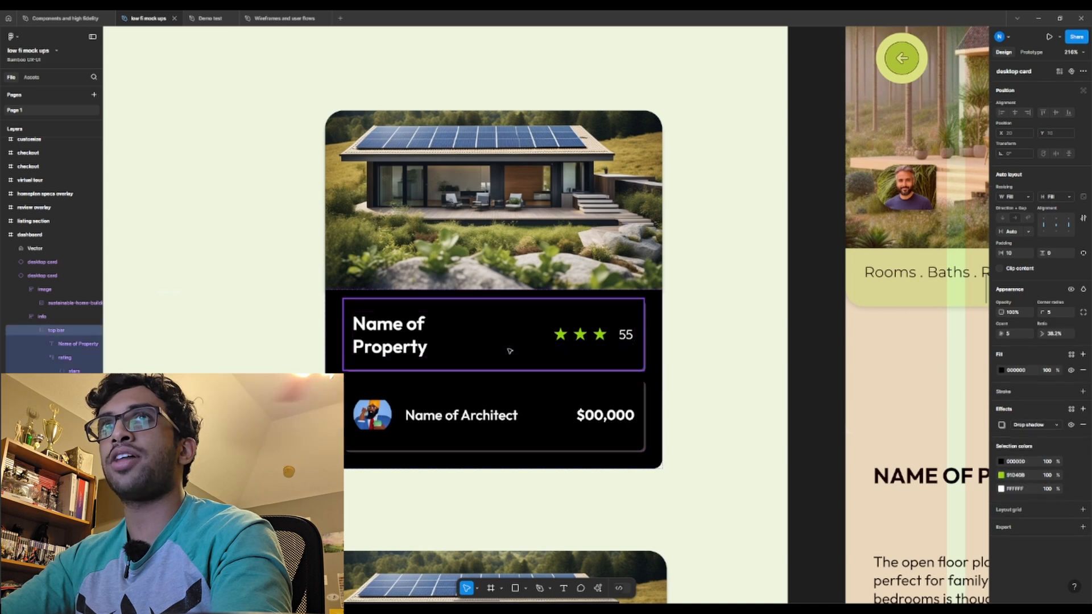
{"action": "left_click", "coordinate": [49, 318]}
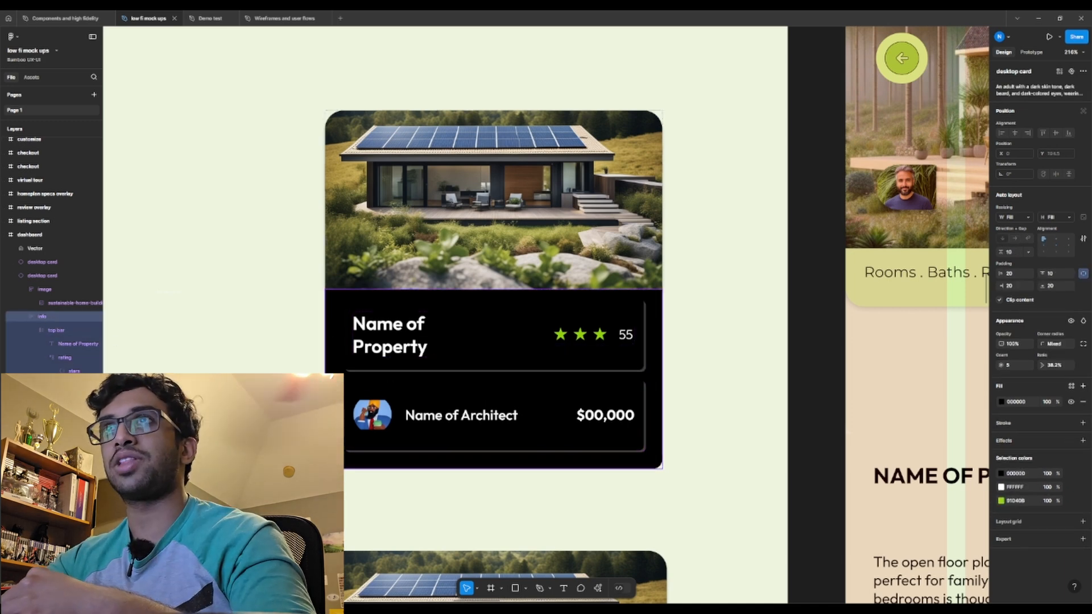
In the Demo test file, wrap the top section and the avatar and price row in one auto layout frame with a gap of 0.
{"action": "left_click", "coordinate": [211, 18]}
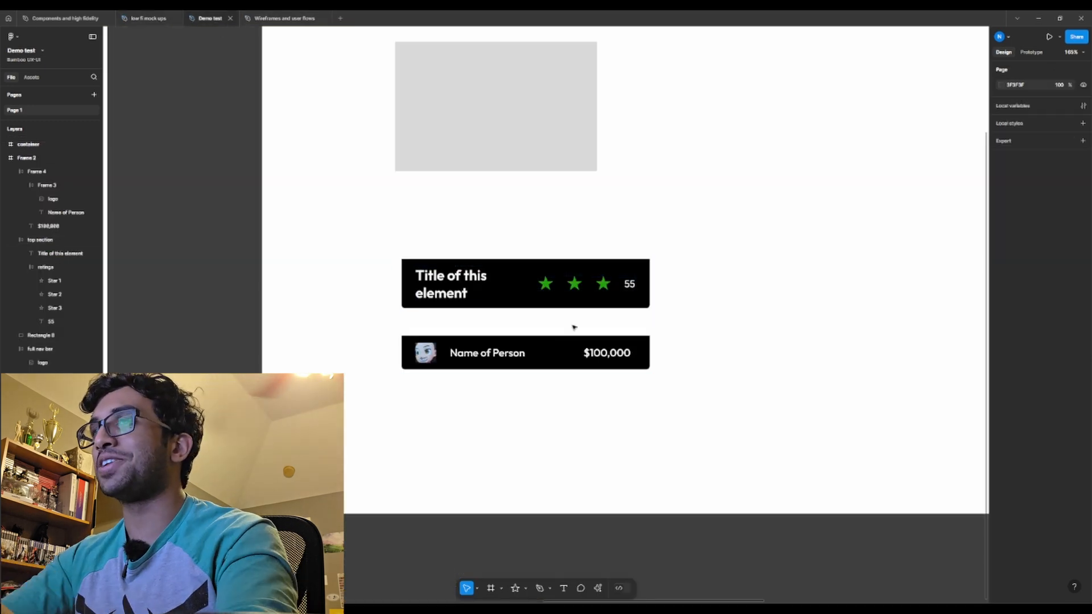
{"action": "left_click", "coordinate": [510, 298]}
{"action": "left_click", "coordinate": [548, 357], "text": "shift"}
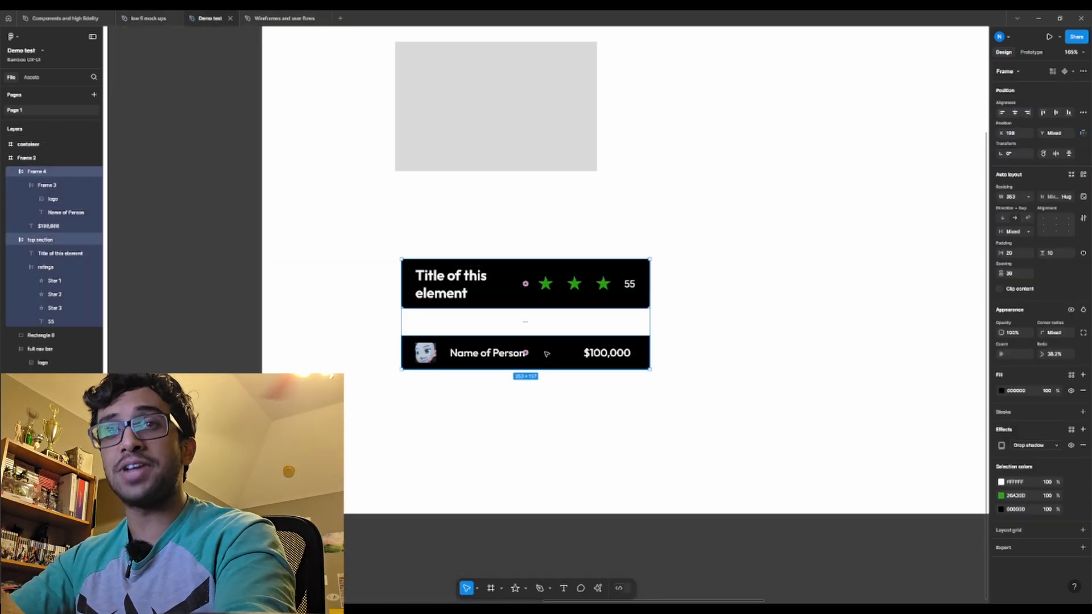
{"action": "key", "text": "shift+a"}
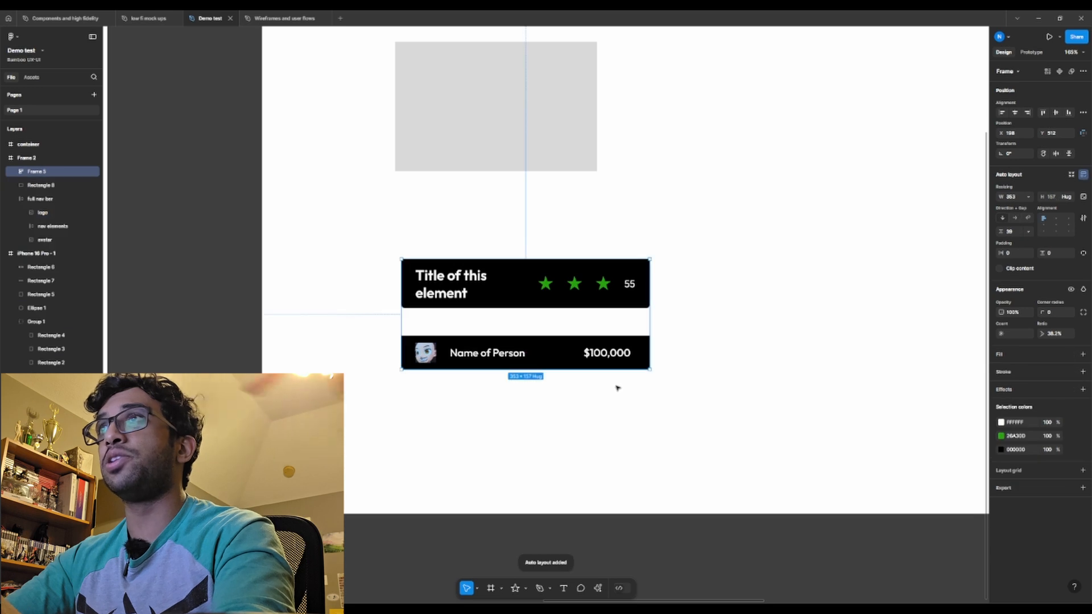
{"action": "left_click", "coordinate": [1017, 231]}
{"action": "type", "text": "0"}
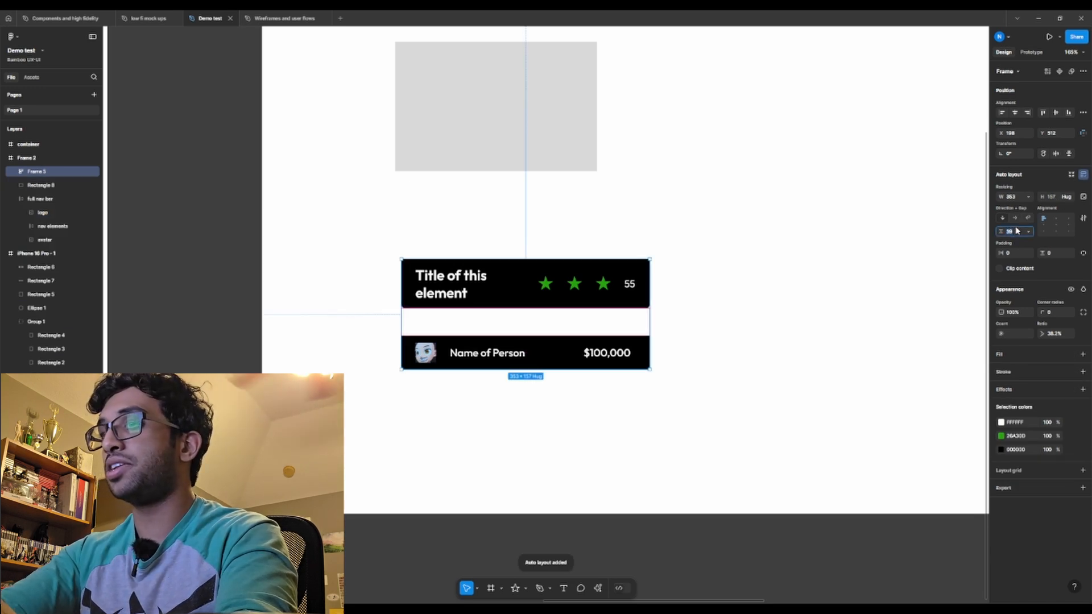
{"action": "key", "text": "Return"}
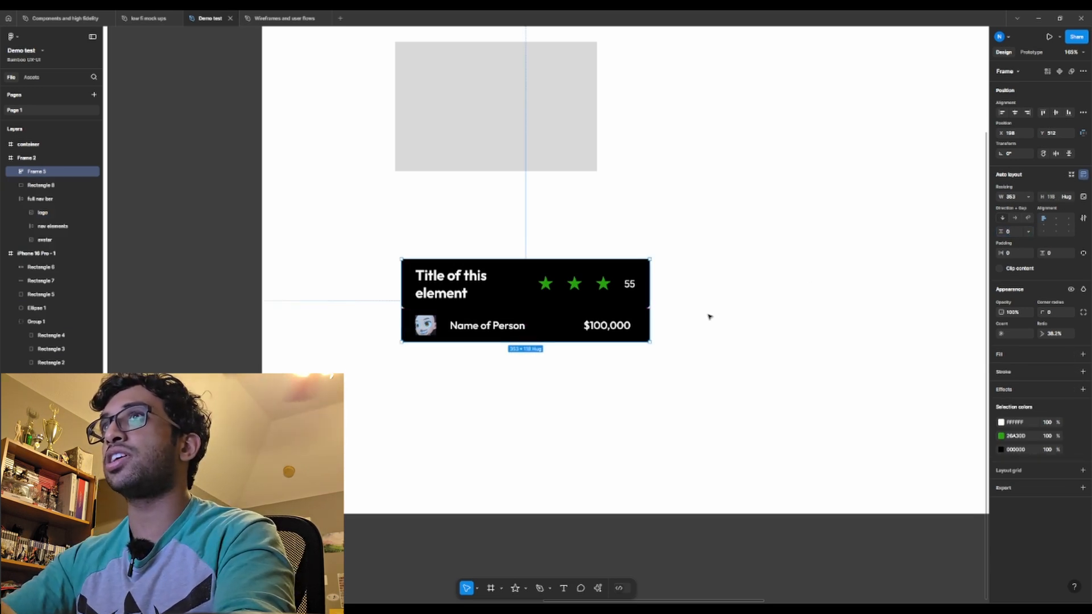
{"action": "left_click", "coordinate": [720, 330]}
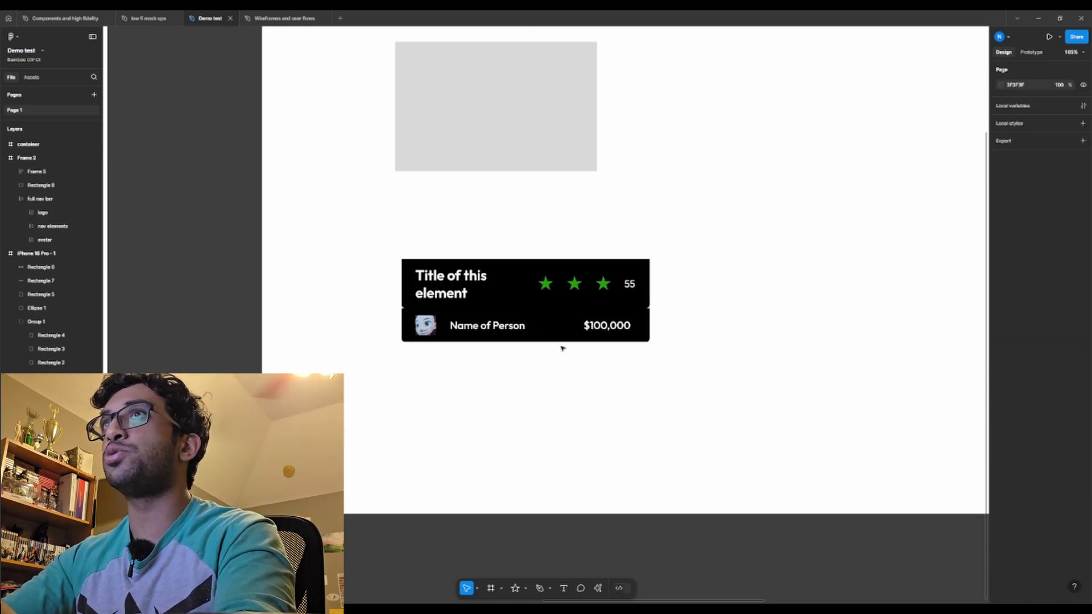
Set the gap between the title section and the avatar and price row to 10, comparing with the reference card.
{"action": "left_click", "coordinate": [531, 299]}
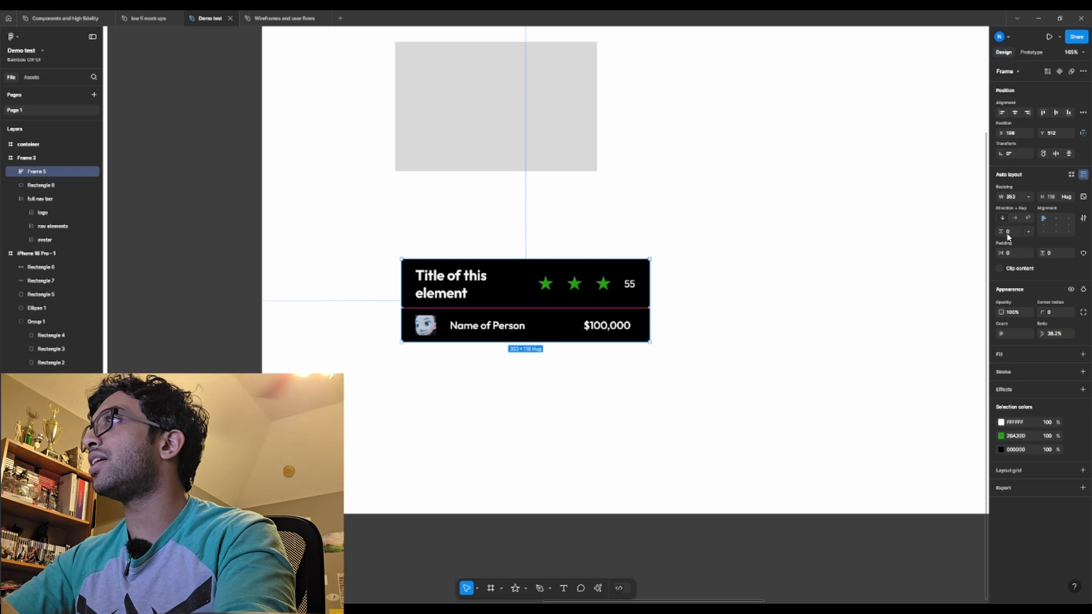
{"action": "left_click_drag", "start_coordinate": [1009, 234], "coordinate": [1018, 235]}
{"action": "left_click", "coordinate": [149, 17]}
{"action": "left_click", "coordinate": [210, 17]}
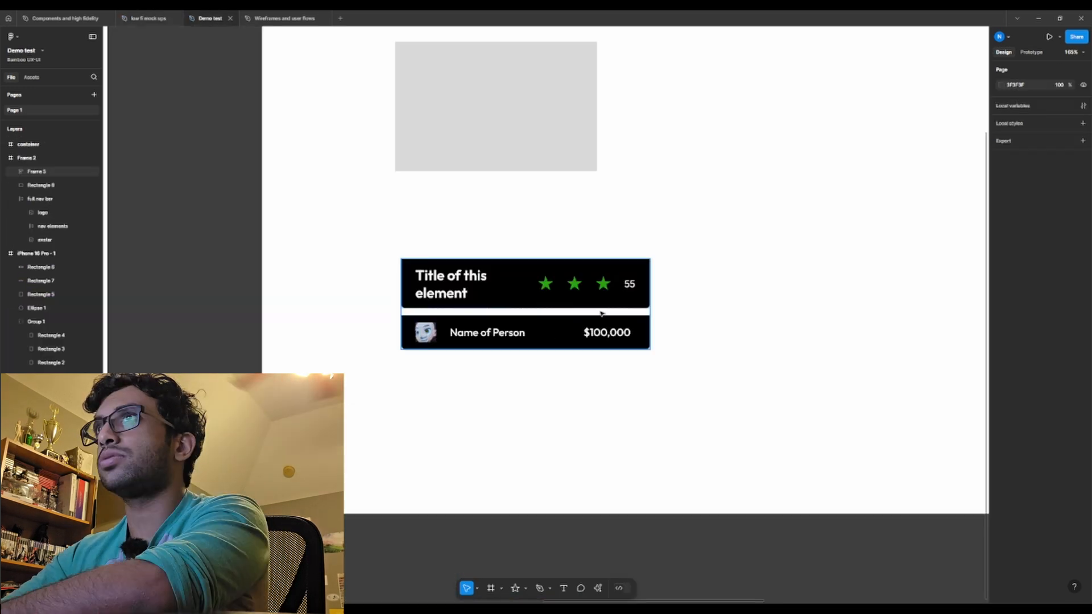
Set the wrapping frame's padding to 20 horizontal and 10 vertical, and fill it with black 000000.
{"action": "left_click_drag", "start_coordinate": [1005, 254], "coordinate": [1018, 256]}
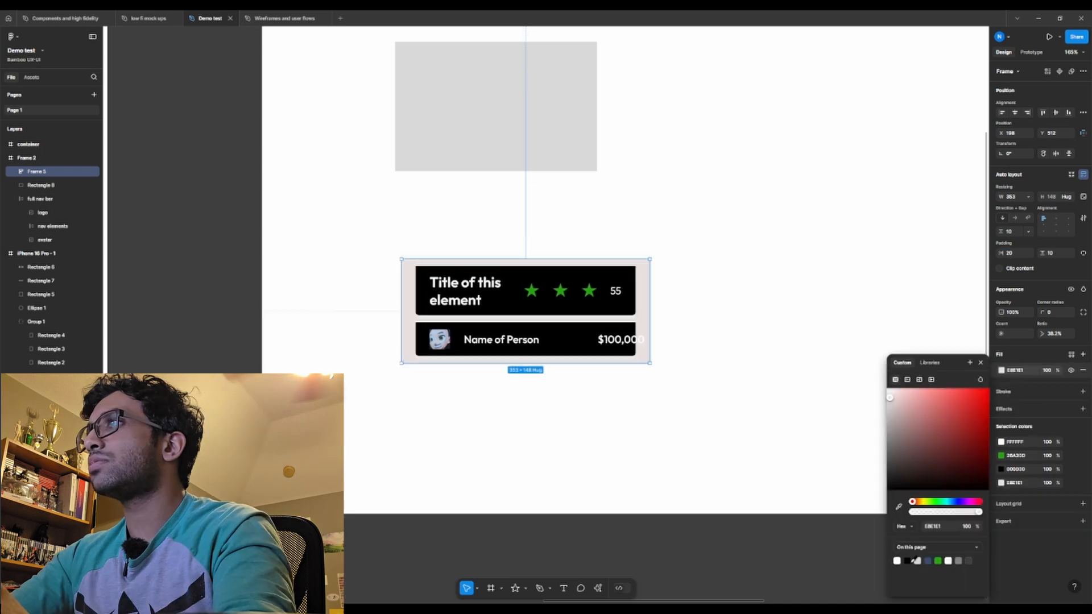
{"action": "left_click", "coordinate": [909, 561]}
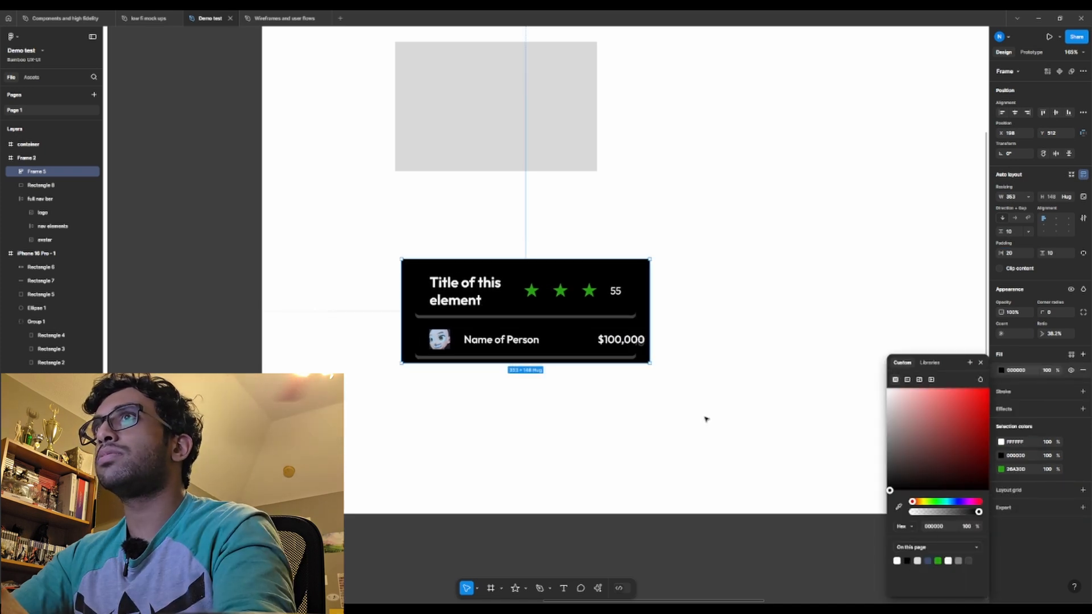
{"action": "key", "text": "Escape"}
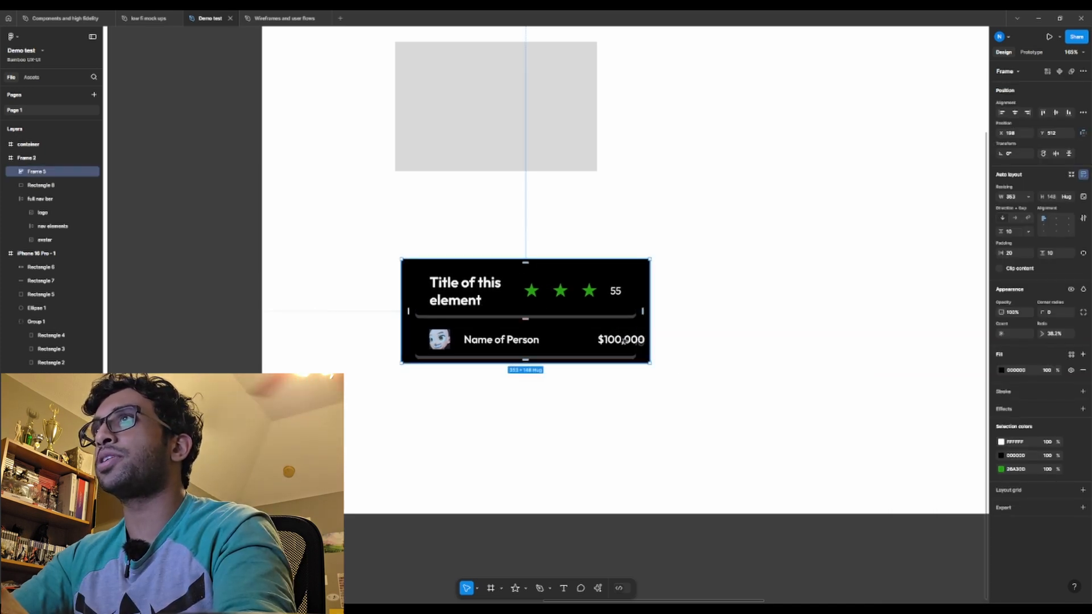
Set the avatar and price row's horizontal padding to 10 and widen the grey rectangle to 353 to match the black frame.
{"action": "left_click", "coordinate": [626, 340]}
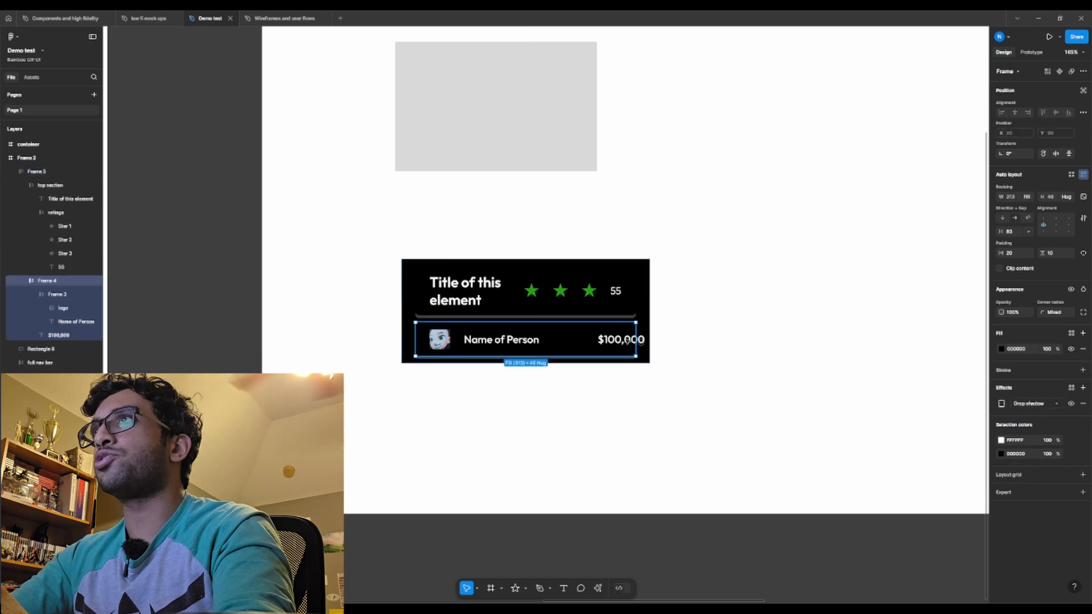
{"action": "left_click_drag", "start_coordinate": [640, 341], "coordinate": [642, 342]}
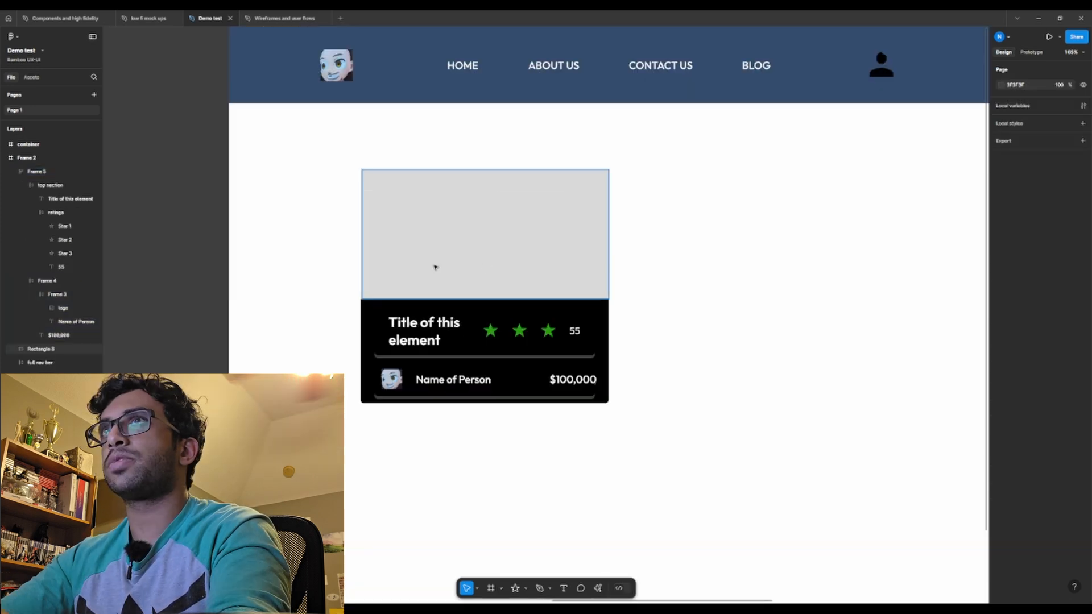
{"action": "left_click", "coordinate": [375, 261]}
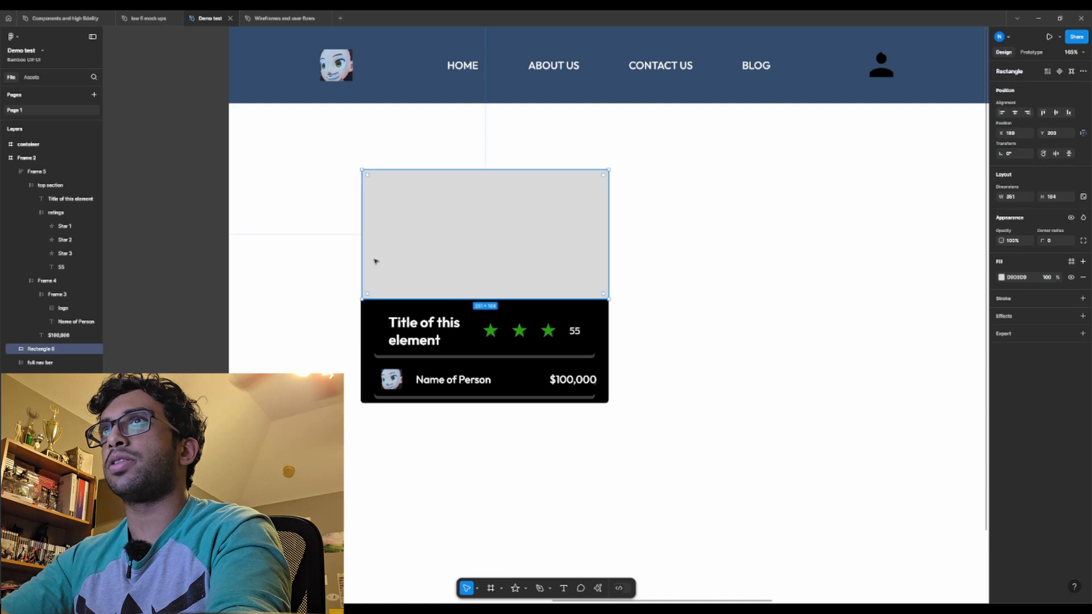
{"action": "left_click_drag", "start_coordinate": [362, 262], "coordinate": [360, 262]}
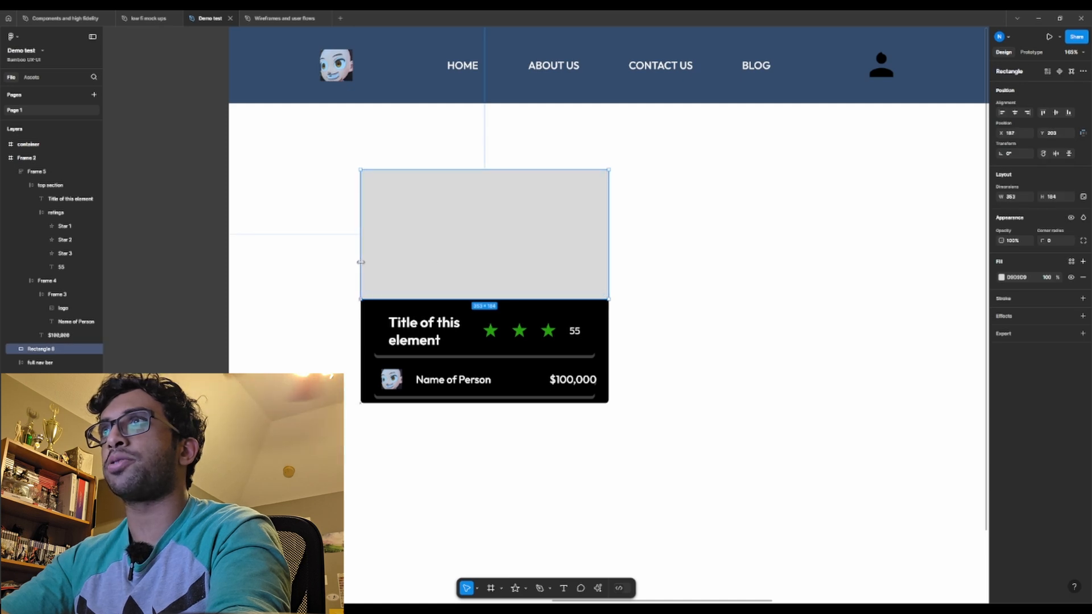
Extend the black info frame downward to a height of about 169 and set its item gap to Auto.
{"action": "left_click", "coordinate": [573, 384]}
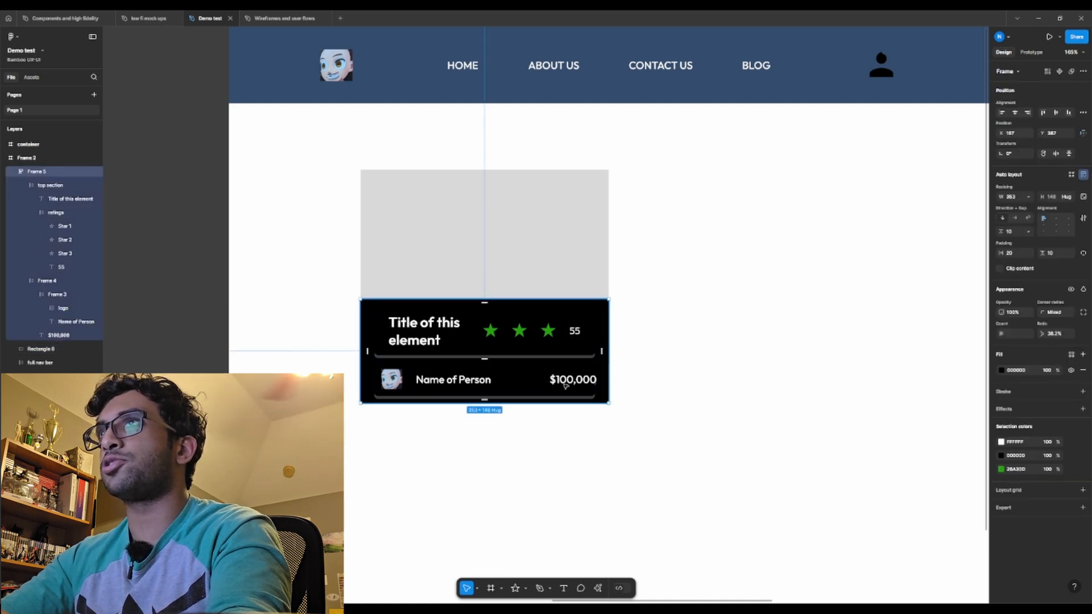
{"action": "left_click_drag", "start_coordinate": [536, 404], "coordinate": [538, 419]}
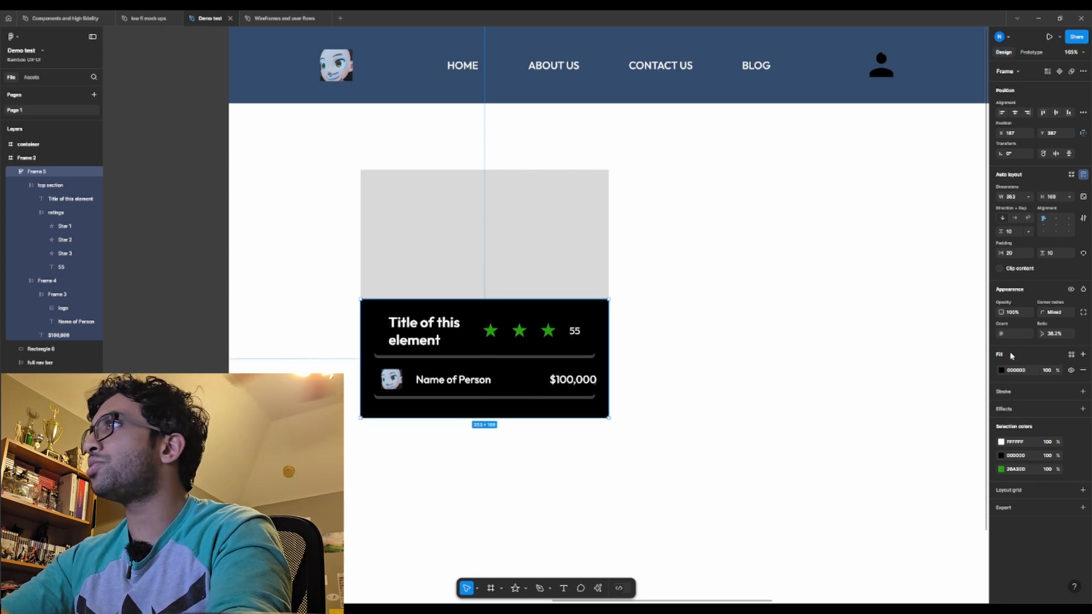
{"action": "left_click", "coordinate": [1028, 232]}
{"action": "left_click", "coordinate": [1028, 242]}
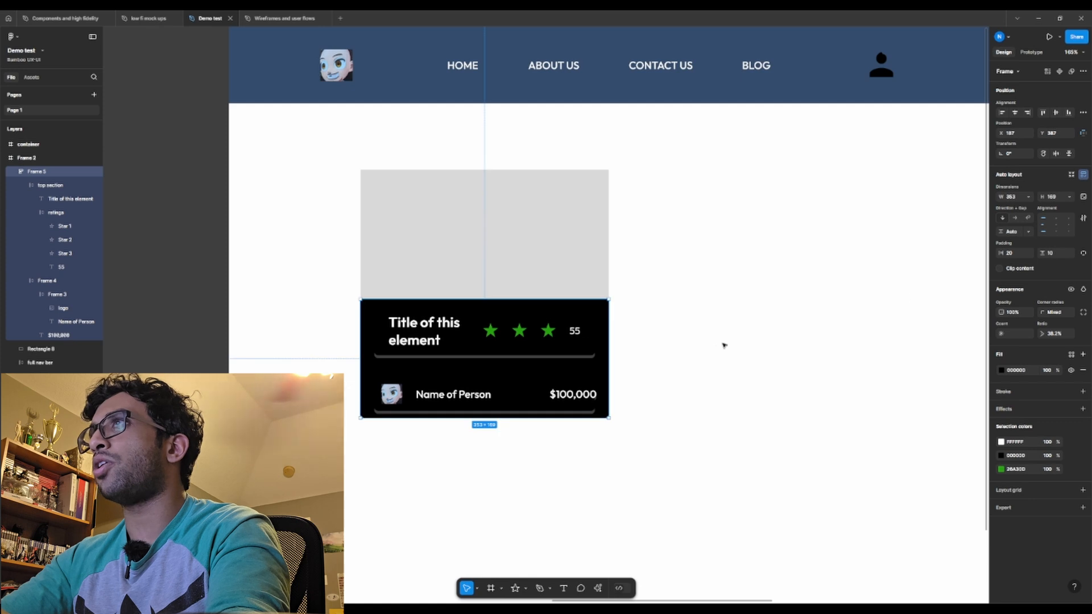
Undo a trial increase of the info frame's vertical padding and enlarge only its bottom padding instead.
{"action": "left_click_drag", "start_coordinate": [1043, 253], "coordinate": [1055, 254]}
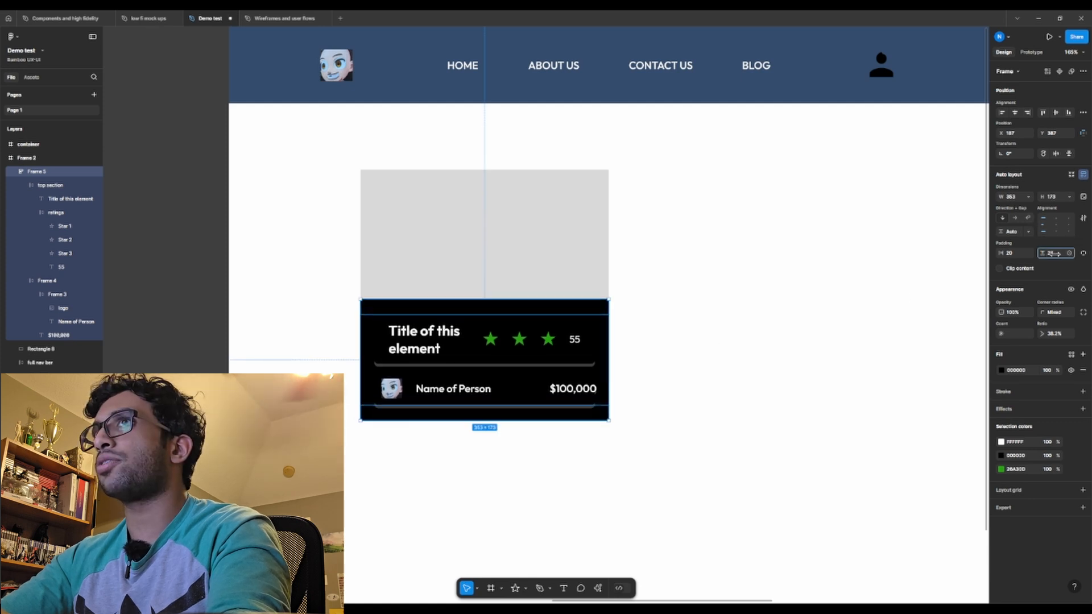
{"action": "key", "text": "ctrl+z"}
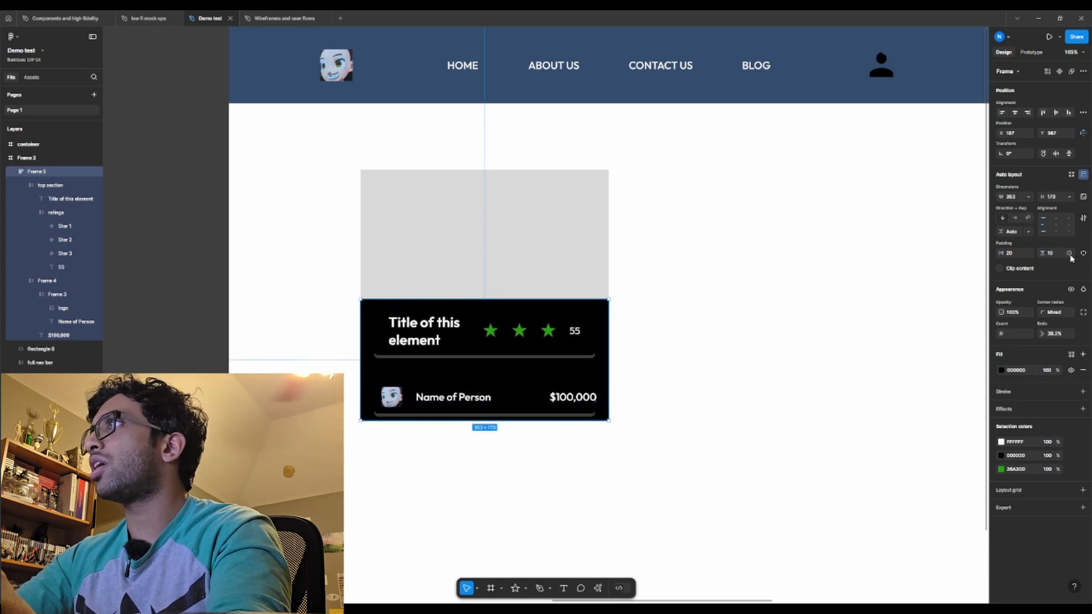
{"action": "left_click", "coordinate": [1083, 254]}
{"action": "left_click_drag", "start_coordinate": [1044, 266], "coordinate": [1059, 266]}
Set the gap between items in the avatar and price row to Auto so the price stays inside the row.
{"action": "double_click", "coordinate": [545, 380]}
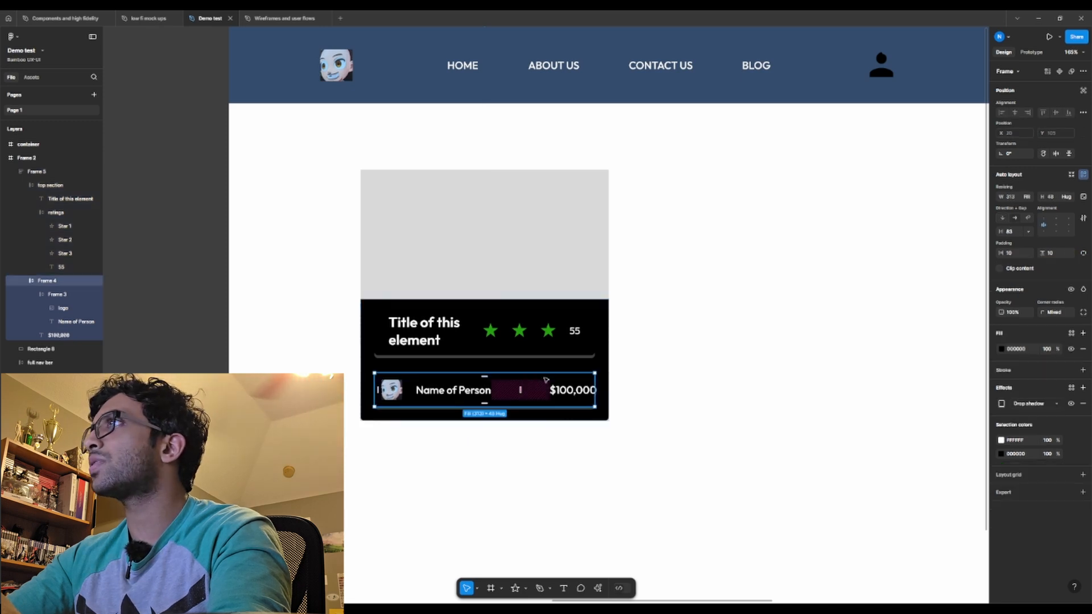
{"action": "left_click", "coordinate": [1028, 232]}
{"action": "left_click", "coordinate": [1017, 243]}
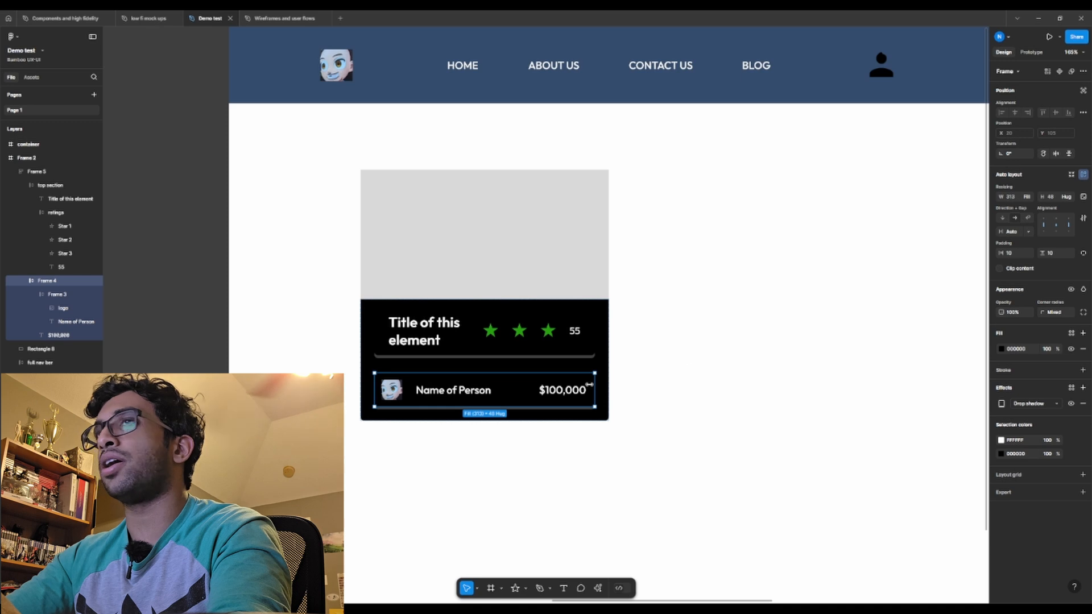
{"action": "left_click", "coordinate": [684, 368]}
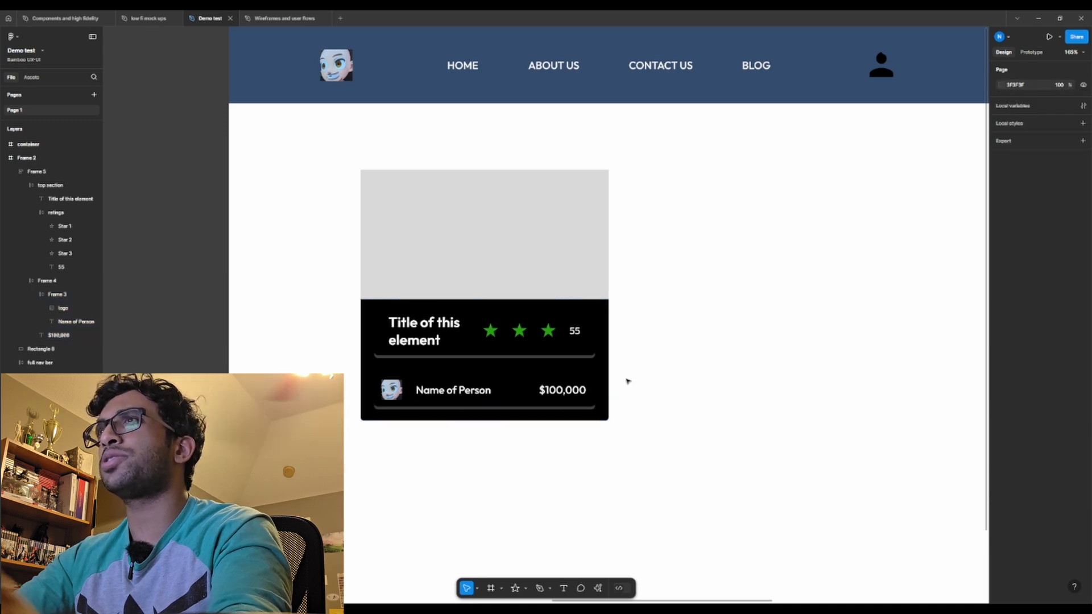
{"action": "double_click", "coordinate": [519, 390]}
{"action": "left_click", "coordinate": [513, 340]}
{"action": "left_click", "coordinate": [624, 344]}
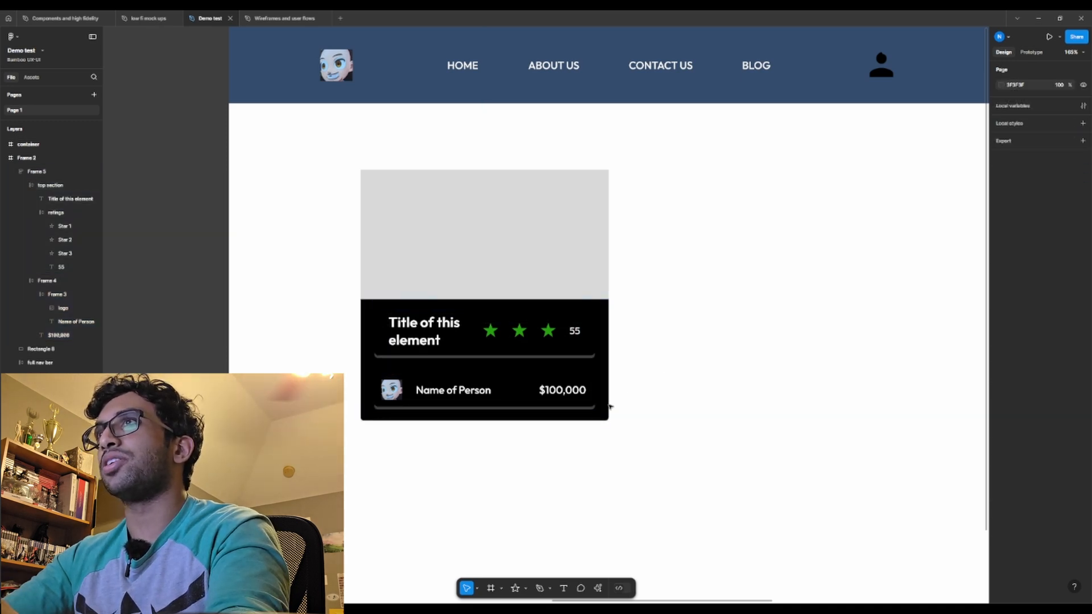
{"action": "left_click", "coordinate": [604, 407]}
{"action": "left_click", "coordinate": [614, 309]}
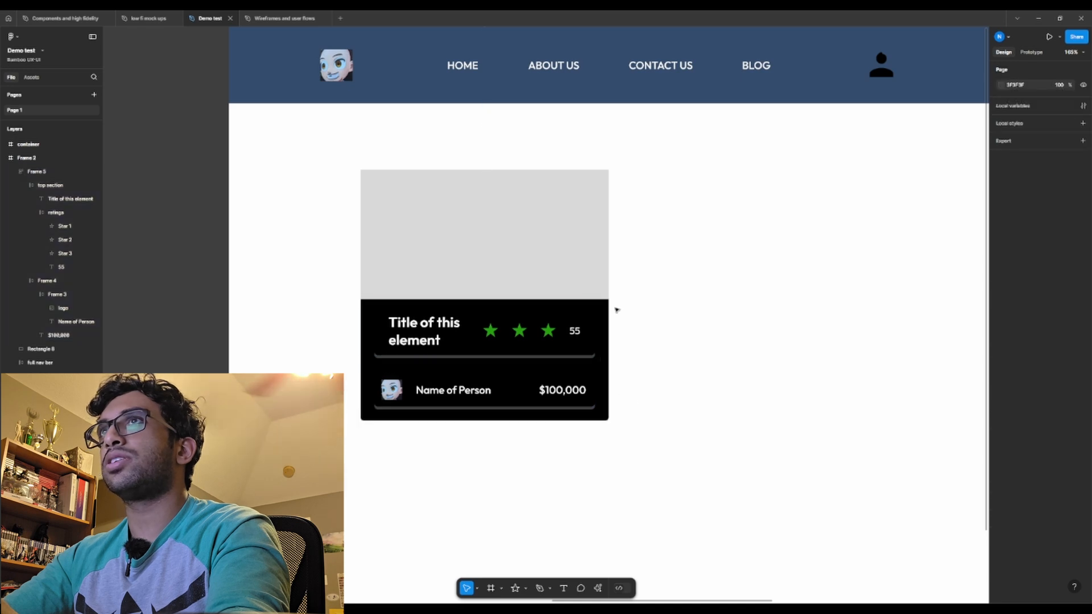
Replace the grey rectangle's solid fill with the castle and flying ship image.
{"action": "left_click", "coordinate": [568, 262]}
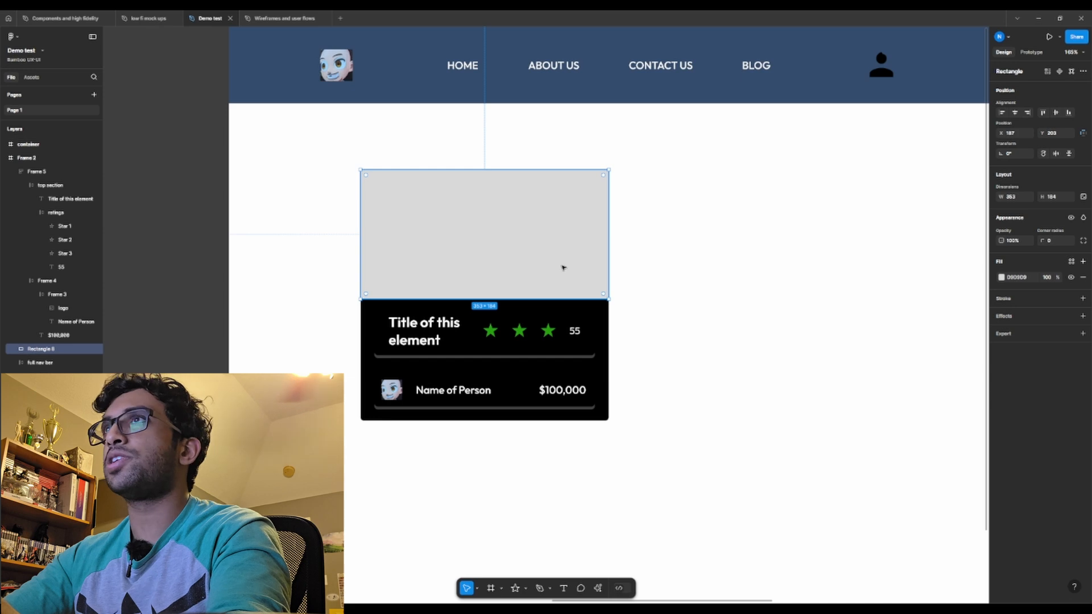
{"action": "right_click", "coordinate": [565, 266]}
{"action": "left_click", "coordinate": [752, 314]}
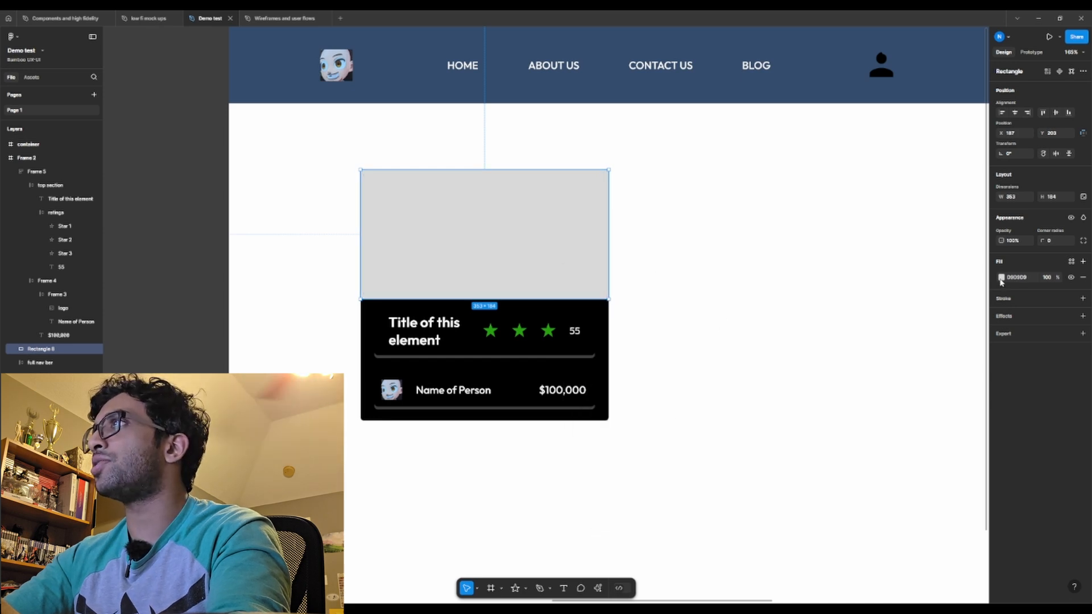
{"action": "left_click", "coordinate": [1001, 278]}
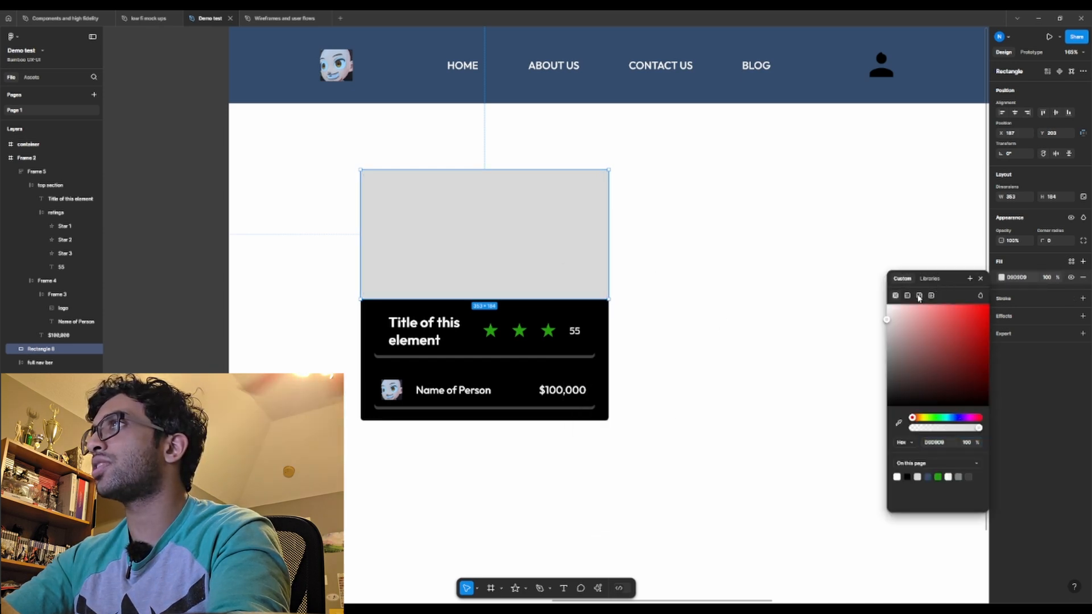
{"action": "left_click", "coordinate": [920, 296]}
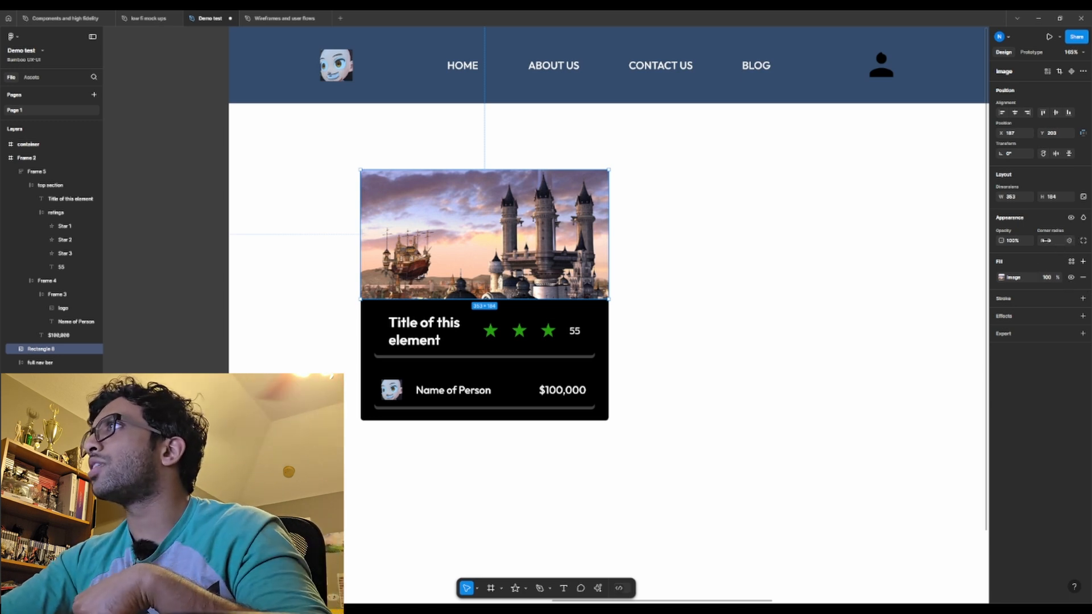
Round only the two upper corners of the castle image, setting the upper-left radius to 5.
{"action": "left_click", "coordinate": [1083, 240]}
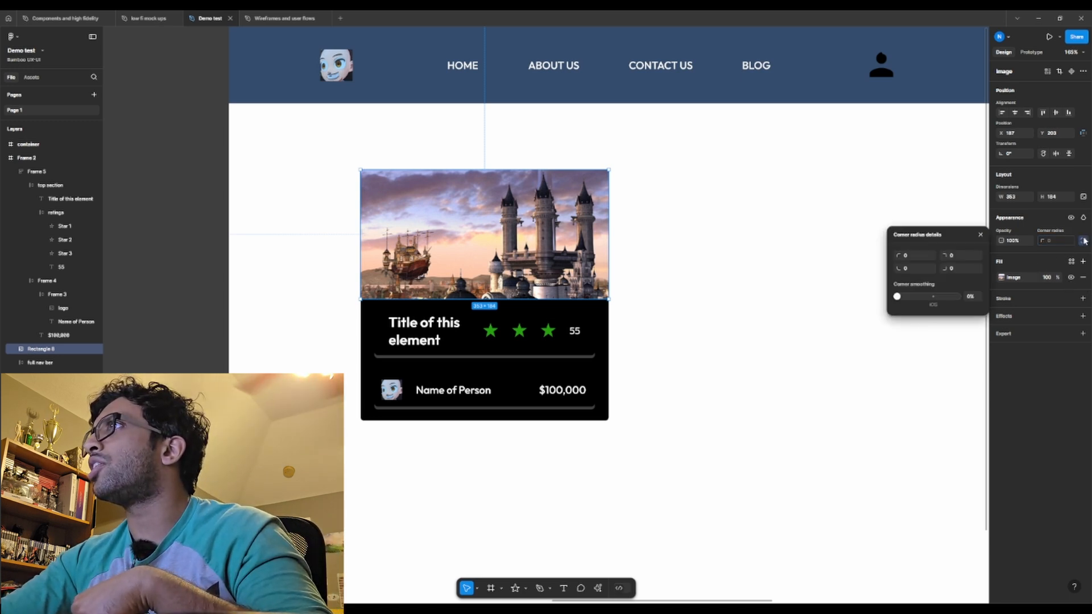
{"action": "left_click_drag", "start_coordinate": [901, 256], "coordinate": [906, 257]}
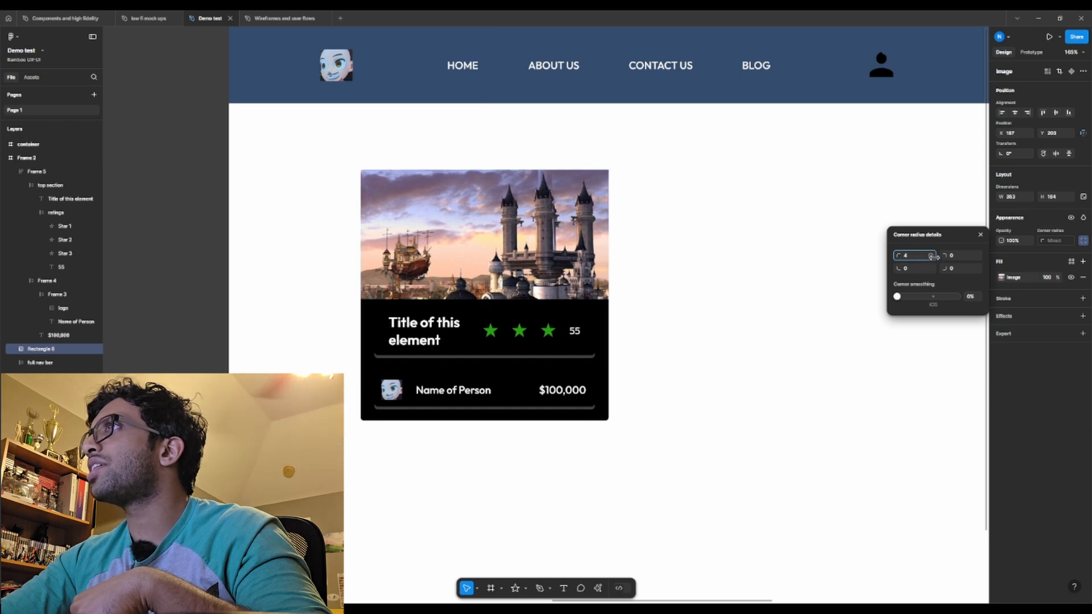
{"action": "left_click_drag", "start_coordinate": [949, 255], "coordinate": [966, 261]}
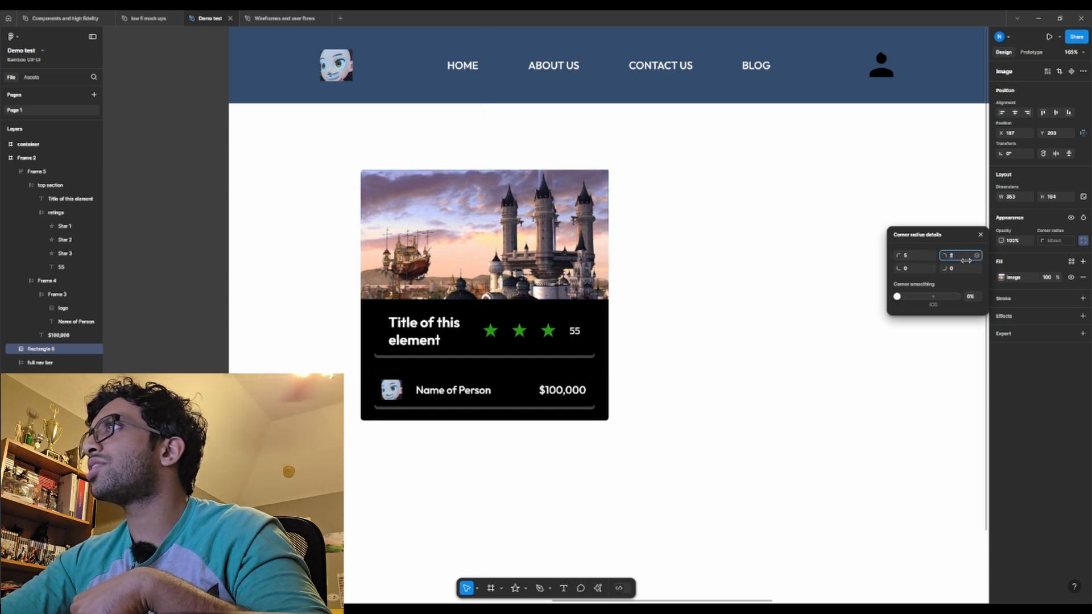
{"action": "left_click", "coordinate": [808, 279]}
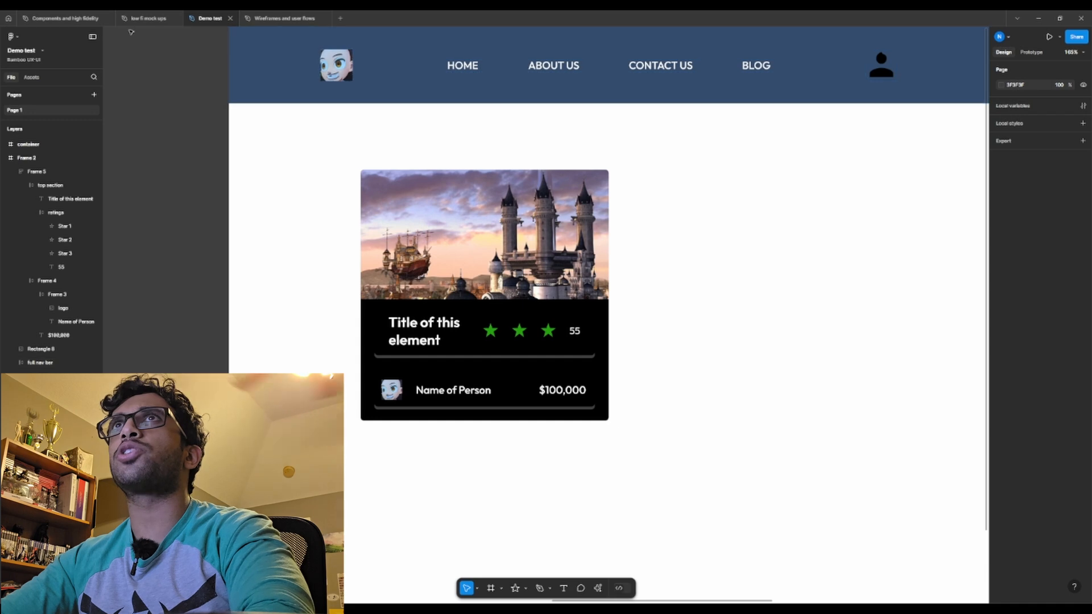
Check the reference card, wrap the castle image and black info frame in one auto layout frame, and name it card.
{"action": "left_click", "coordinate": [146, 18]}
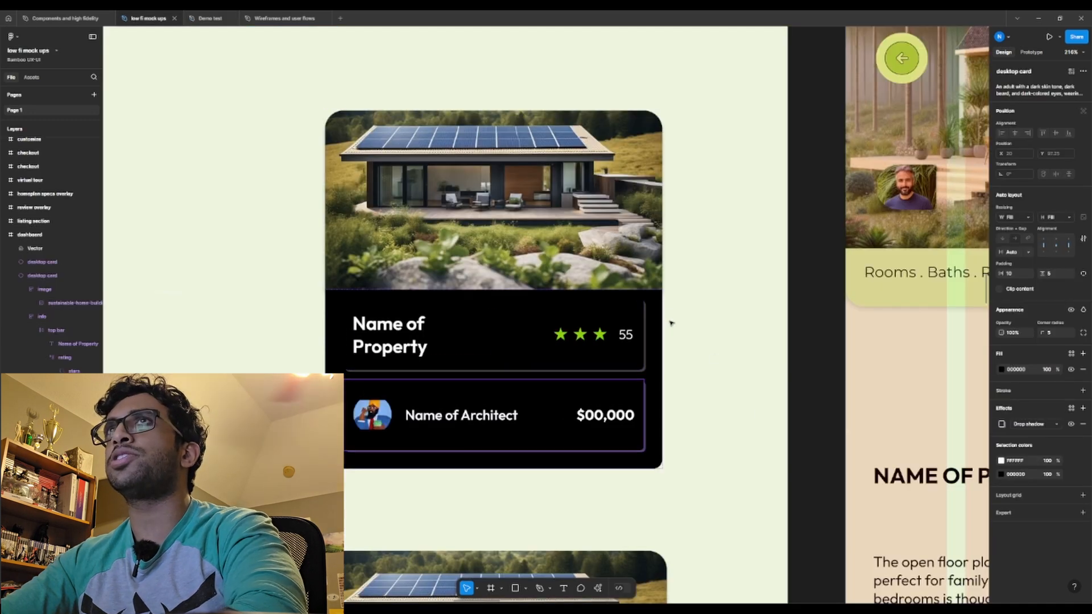
{"action": "left_click", "coordinate": [214, 19]}
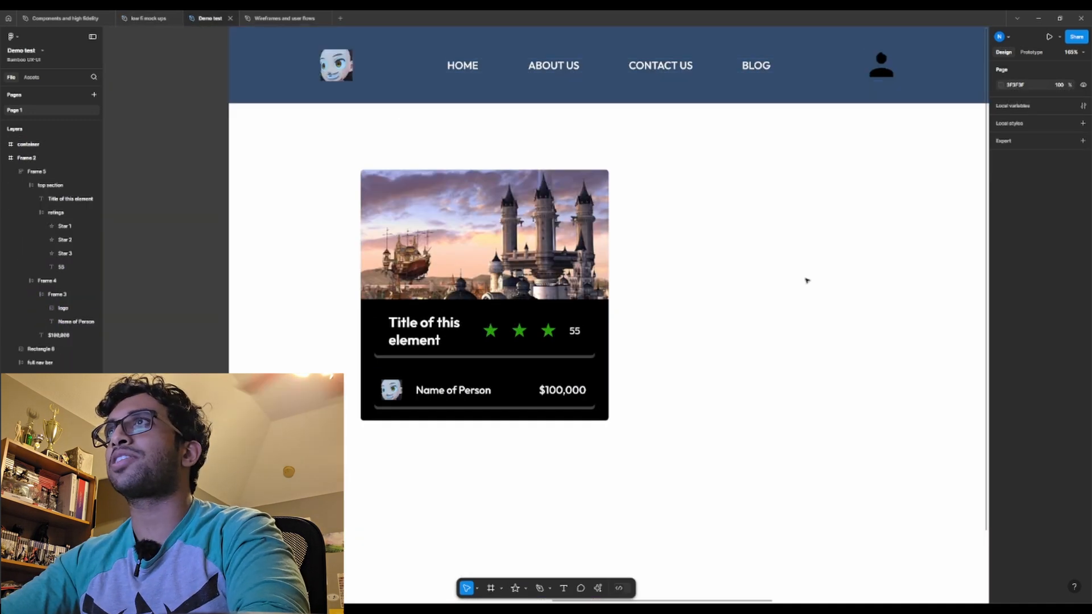
{"action": "left_click", "coordinate": [598, 286]}
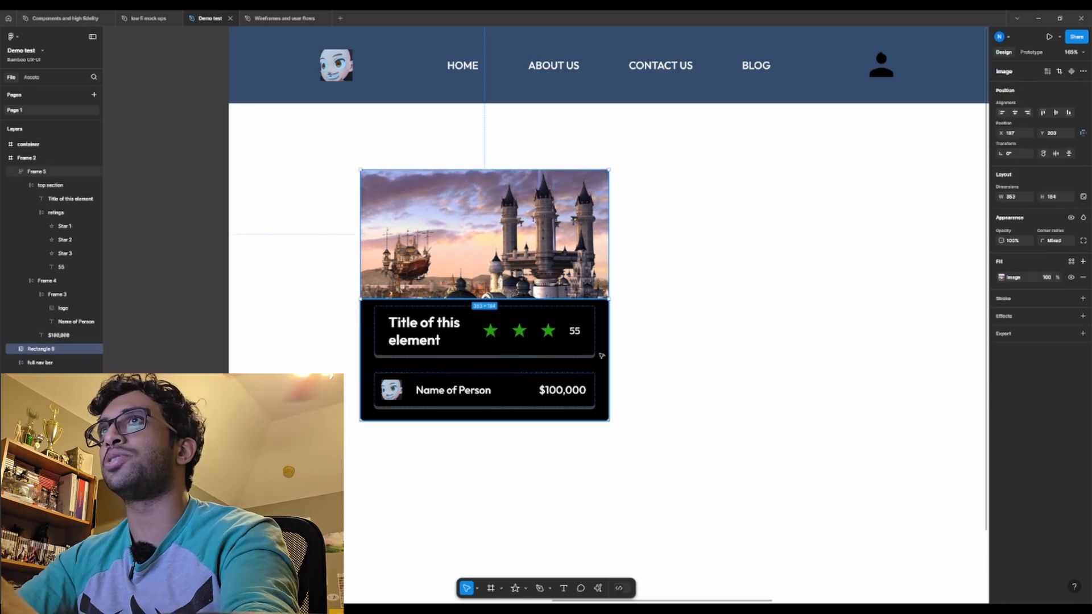
{"action": "left_click", "coordinate": [601, 356], "text": "shift"}
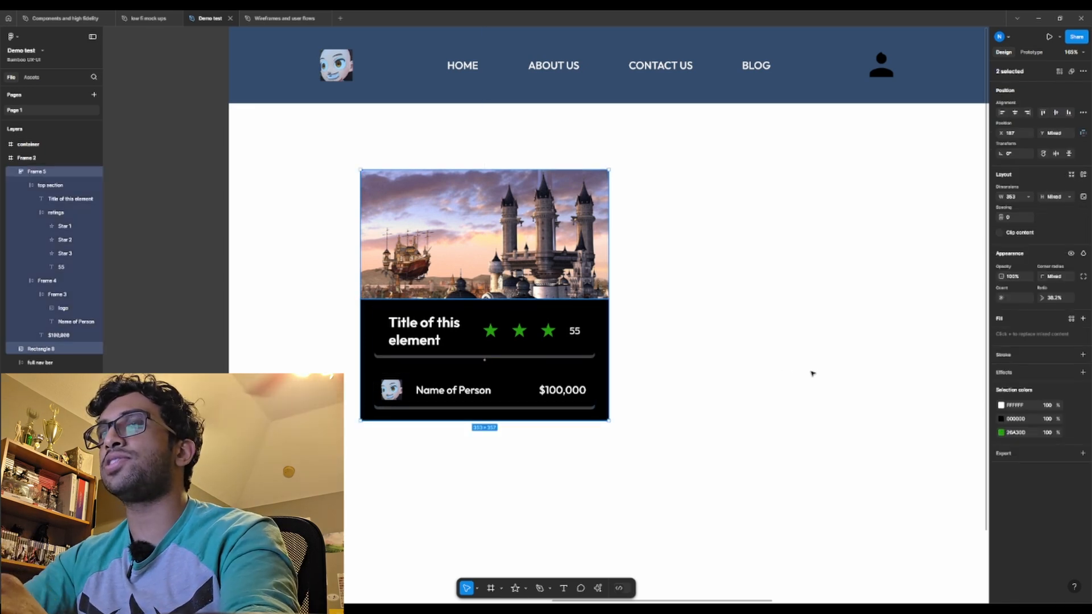
{"action": "key", "text": "shift+a"}
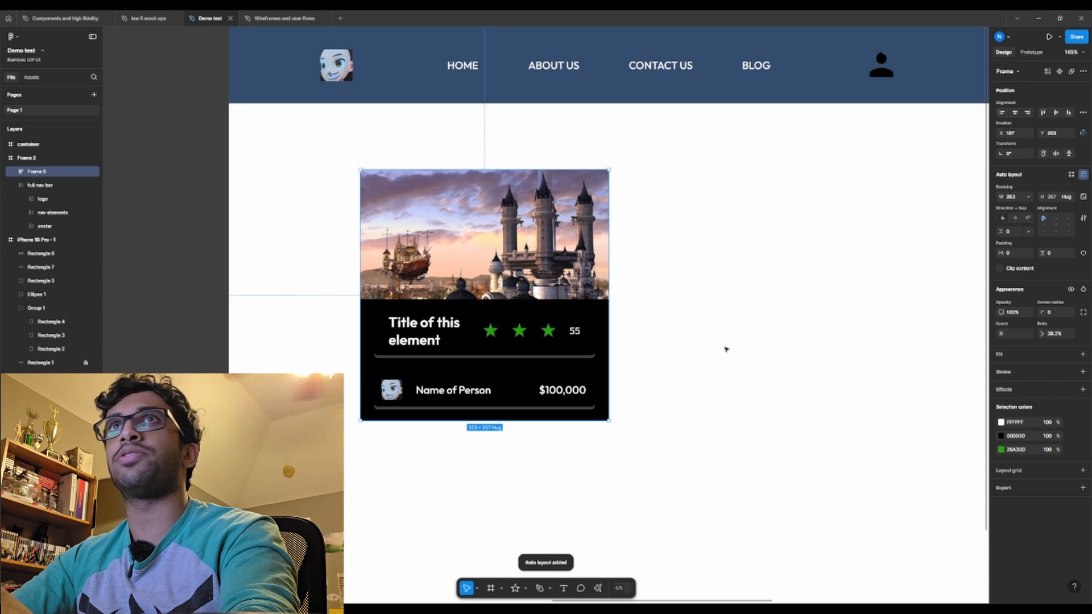
{"action": "double_click", "coordinate": [48, 173]}
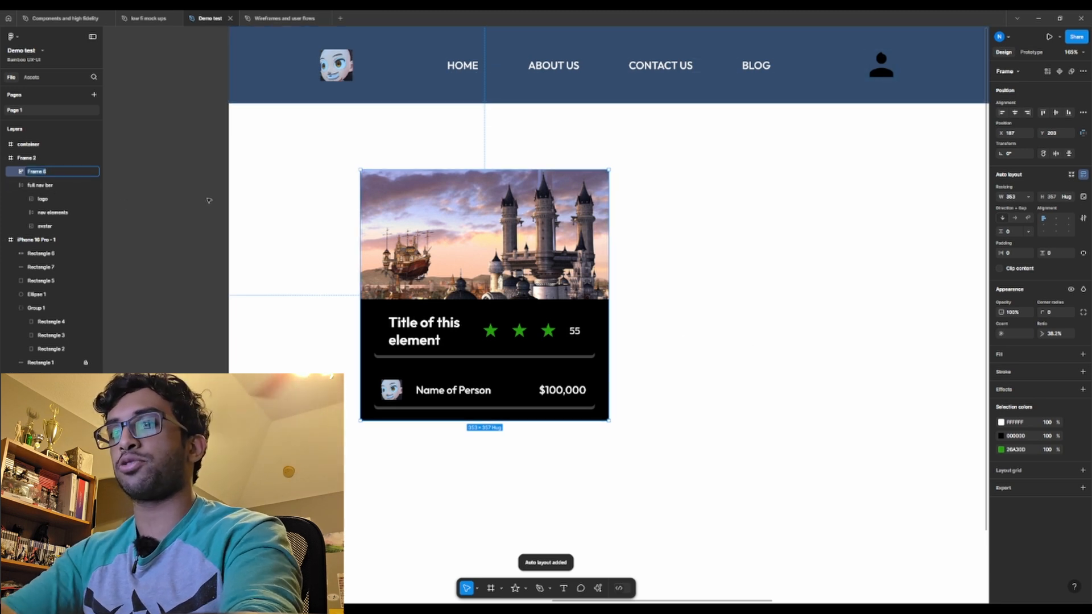
{"action": "type", "text": "card"}
{"action": "key", "text": "Return"}
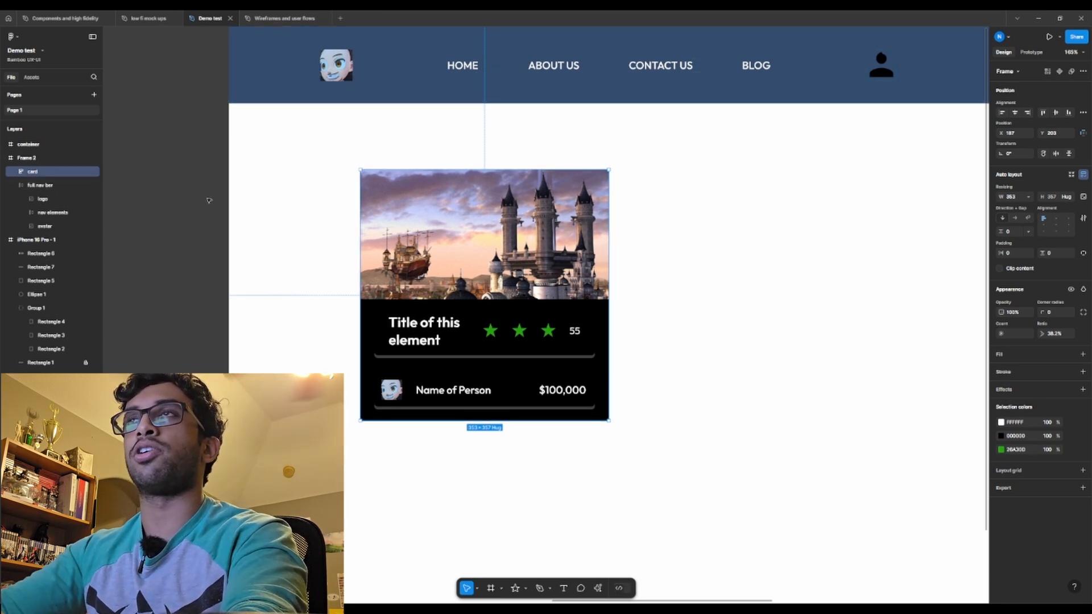
Rename the black info frame inside the card as bottom half and its avatar and price row as name of person.
{"action": "left_click", "coordinate": [14, 172]}
{"action": "left_click", "coordinate": [40, 199]}
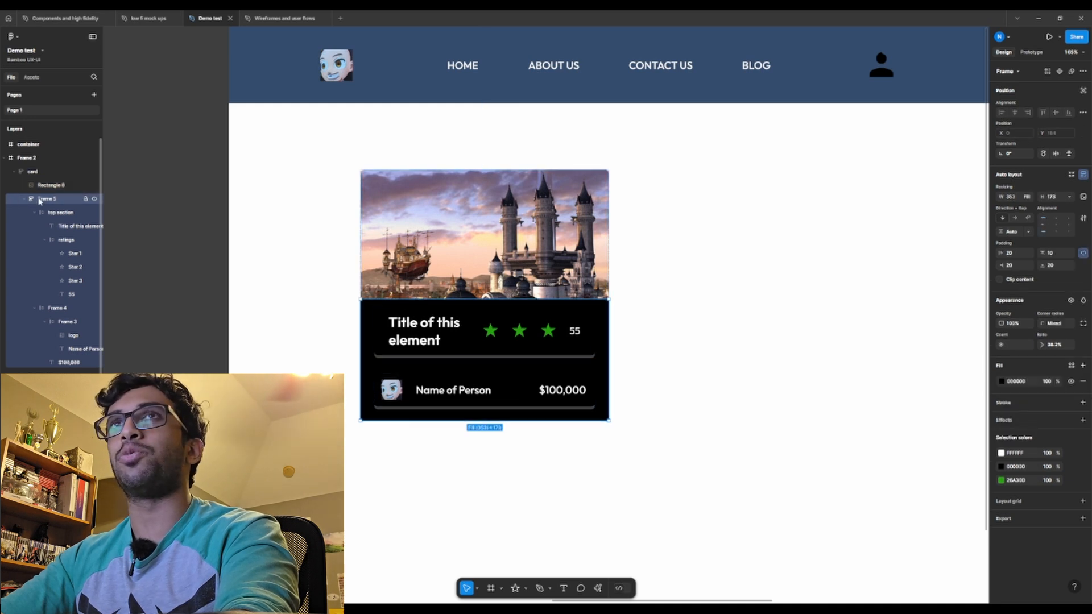
{"action": "double_click", "coordinate": [47, 199]}
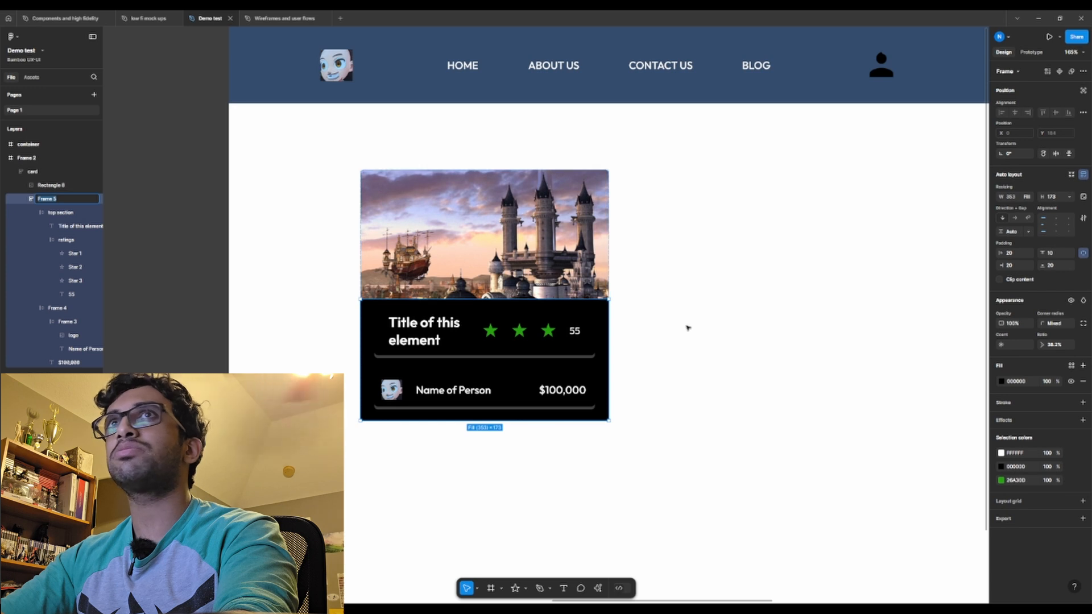
{"action": "left_click", "coordinate": [60, 212]}
{"action": "left_click", "coordinate": [53, 200]}
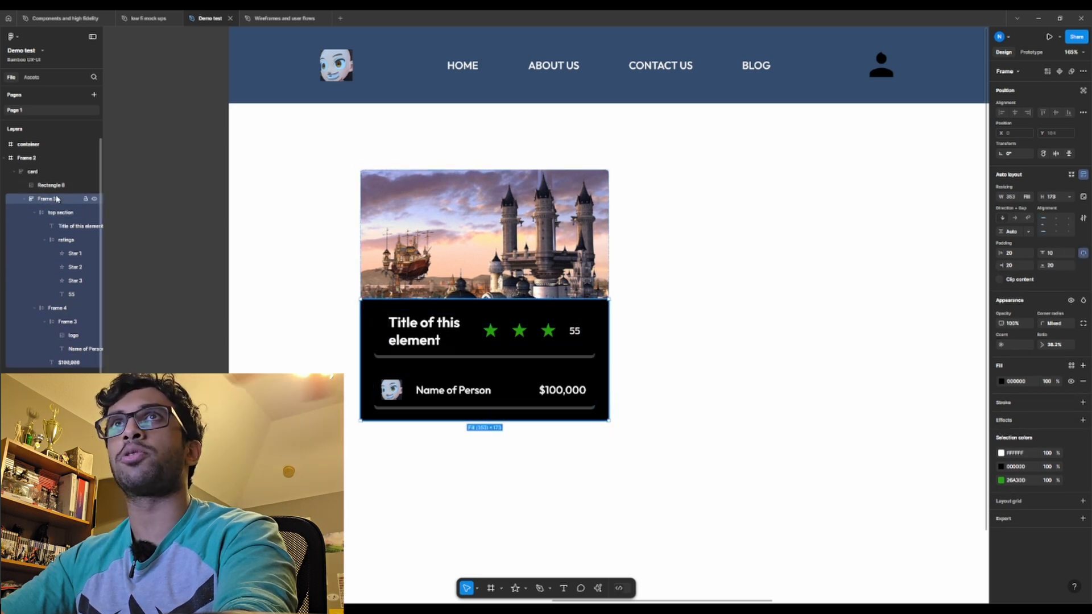
{"action": "double_click", "coordinate": [55, 200]}
{"action": "key", "text": "BackSpace"}
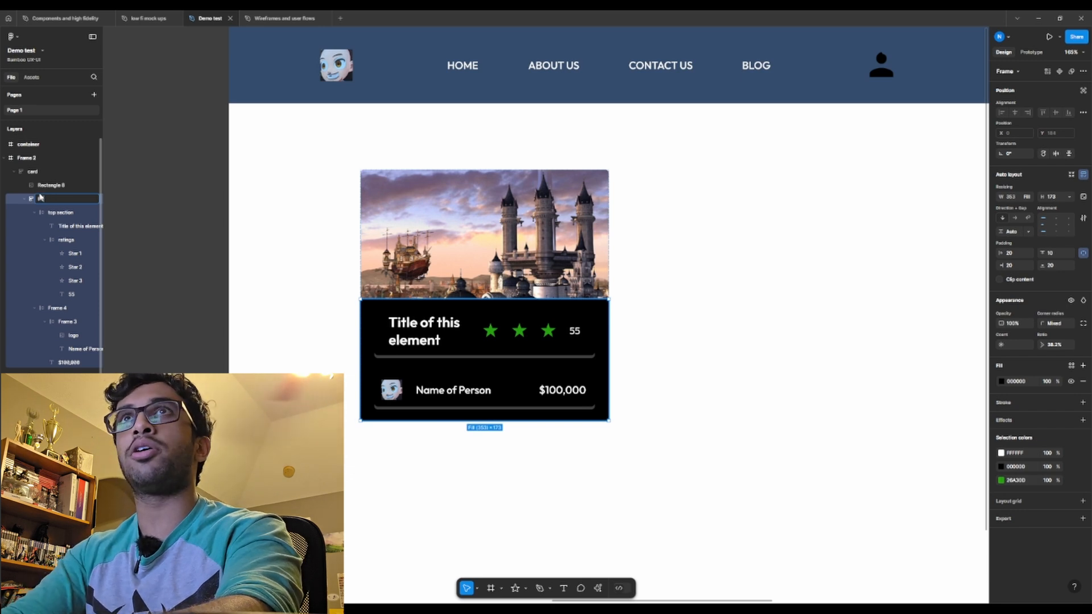
{"action": "type", "text": "bottom half"}
{"action": "key", "text": "Return"}
{"action": "left_click", "coordinate": [54, 312]}
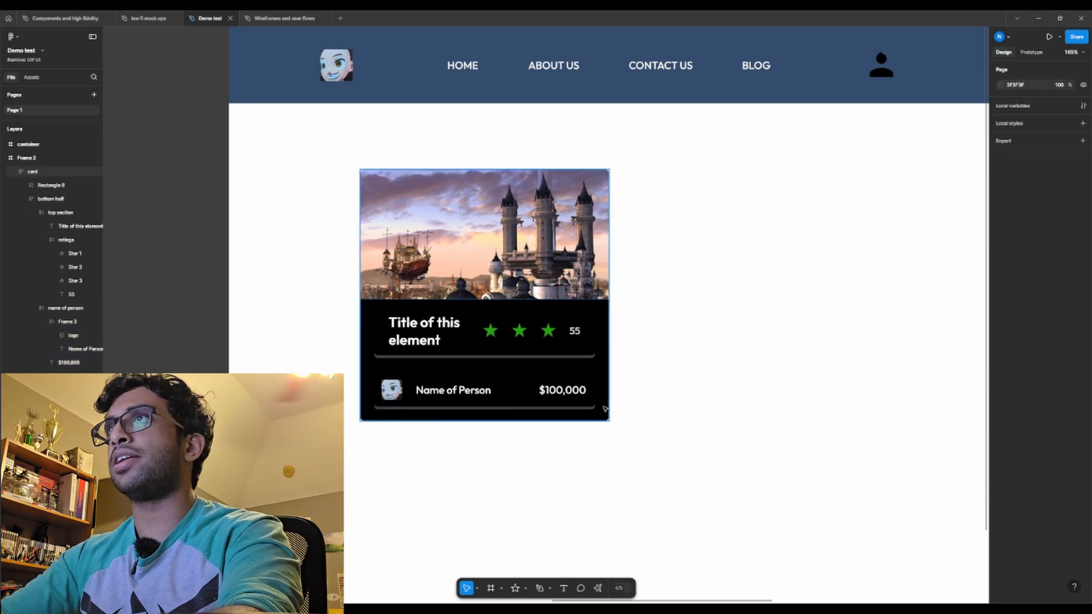
Resize the card to about 371 × 363, undoing the last trial resize.
{"action": "left_click", "coordinate": [606, 409]}
{"action": "left_click_drag", "start_coordinate": [611, 405], "coordinate": [589, 399]}
{"action": "key", "text": "ctrl+z"}
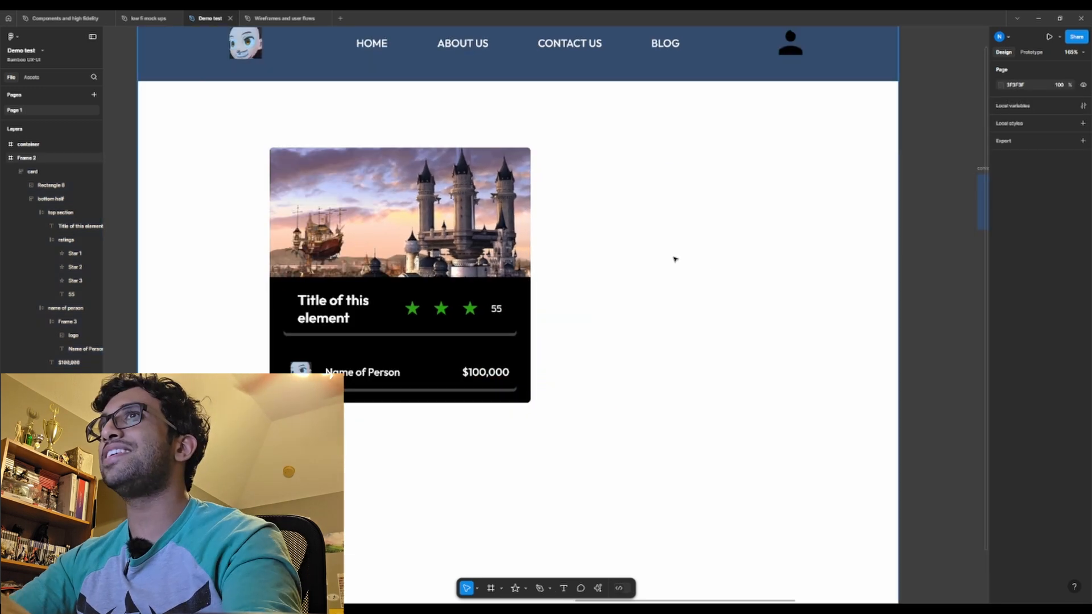
{"action": "scroll", "coordinate": [667, 274], "scroll_direction": "down", "scroll_amount": 4}
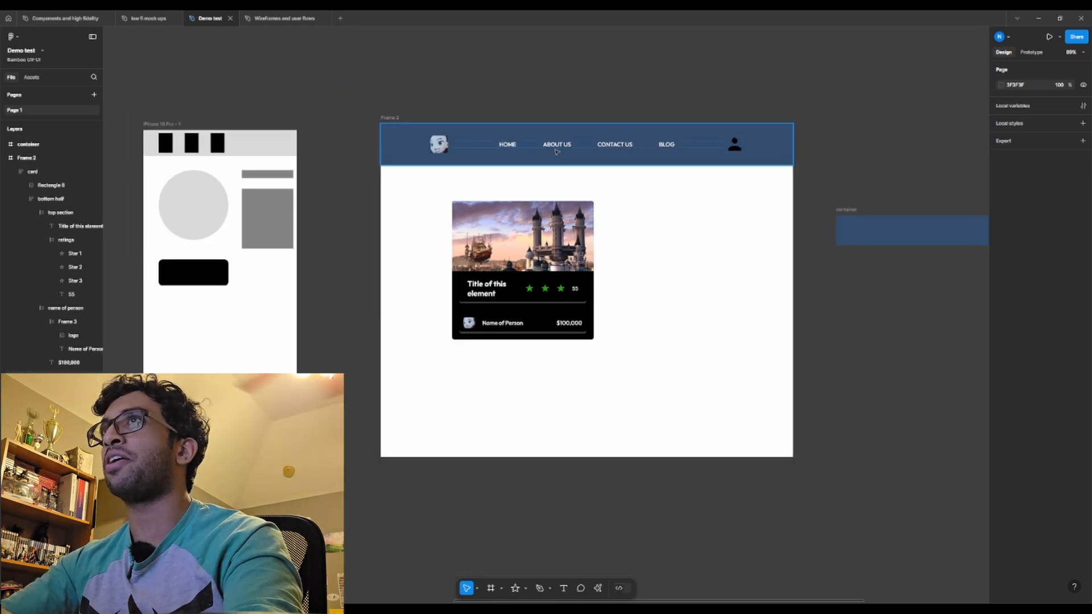
{"action": "left_click_drag", "start_coordinate": [740, 216], "coordinate": [707, 288]}
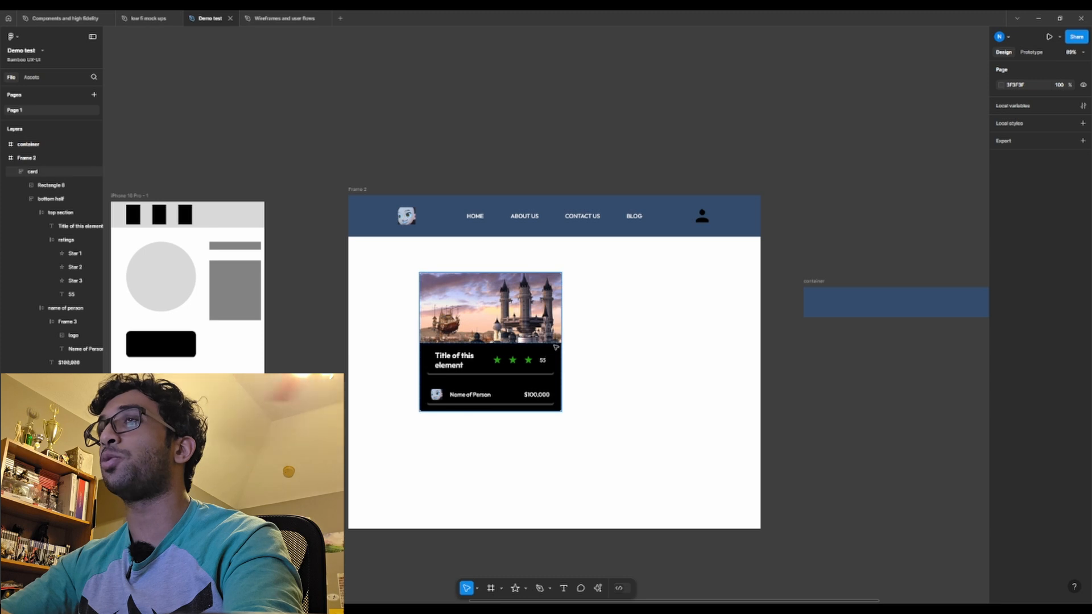
{"action": "left_click", "coordinate": [603, 234]}
{"action": "left_click", "coordinate": [639, 256]}
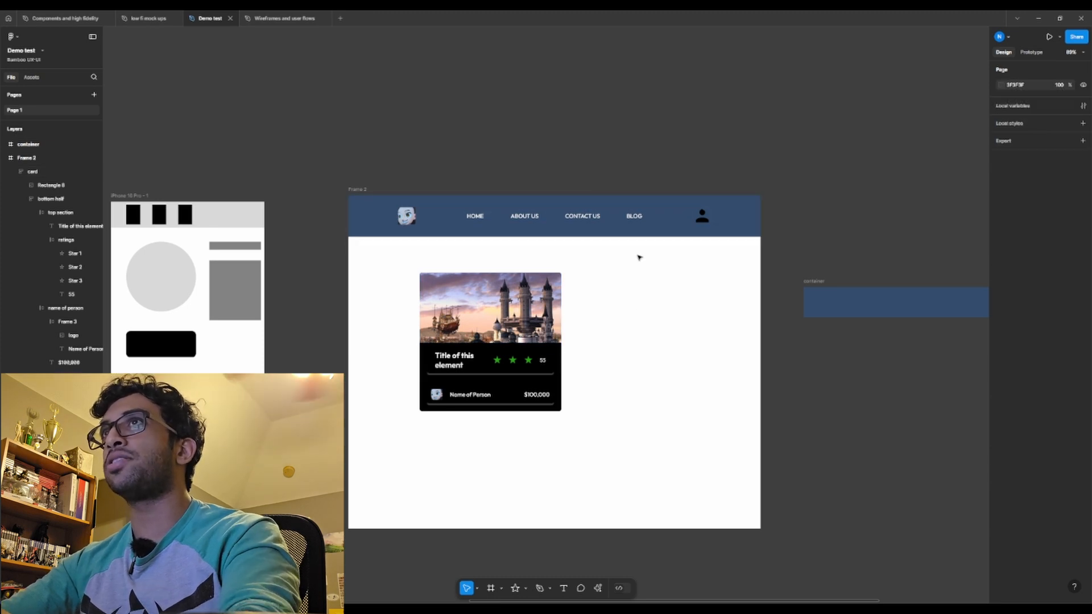
{"action": "right_click", "coordinate": [617, 229]}
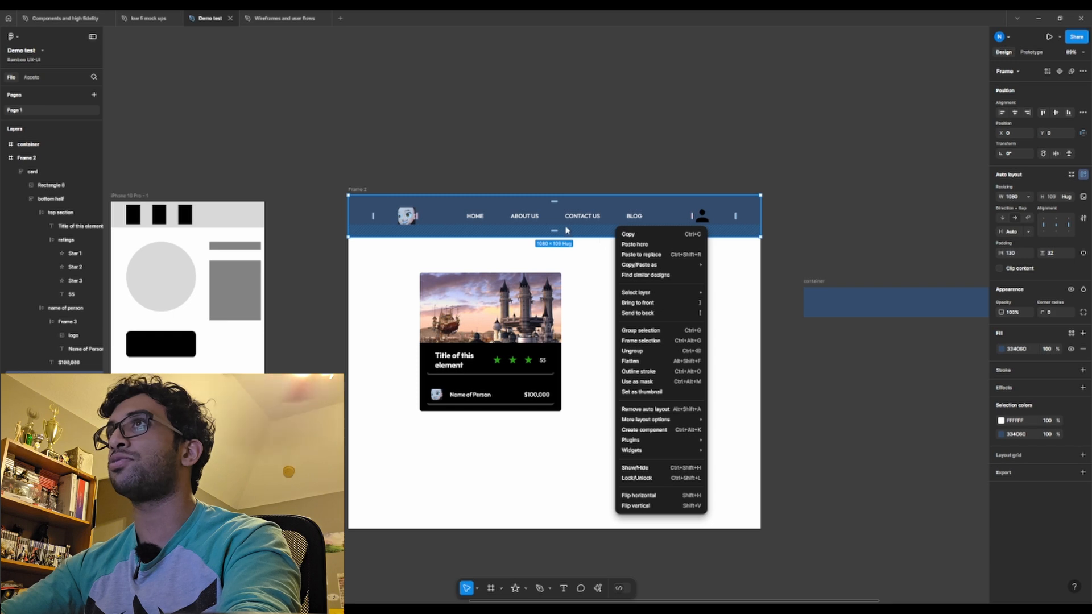
{"action": "left_click", "coordinate": [590, 263]}
{"action": "left_click", "coordinate": [609, 232]}
{"action": "left_click", "coordinate": [670, 267]}
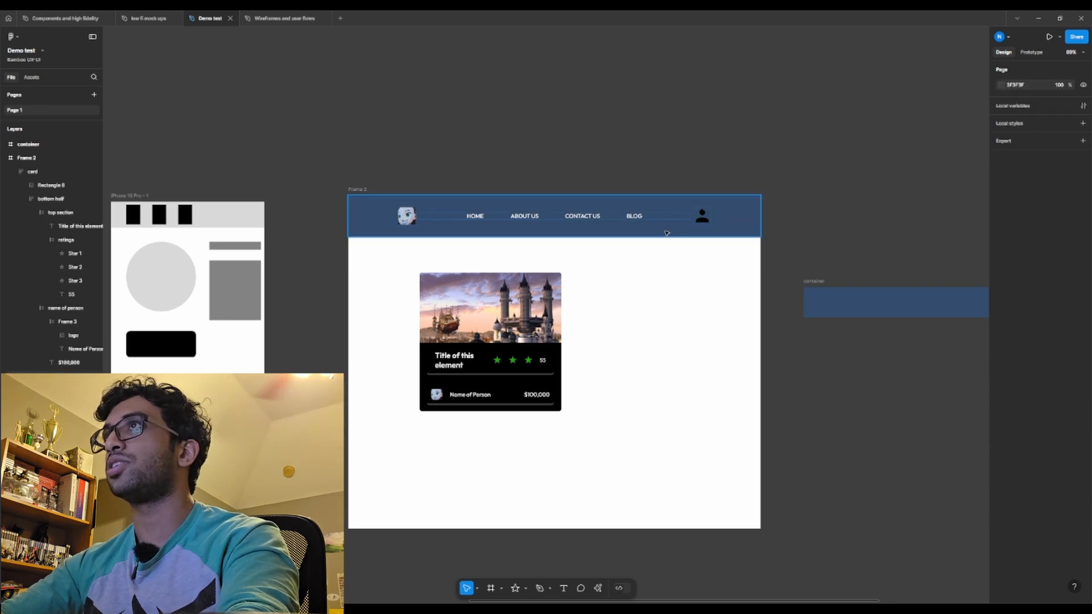
{"action": "right_click", "coordinate": [666, 233]}
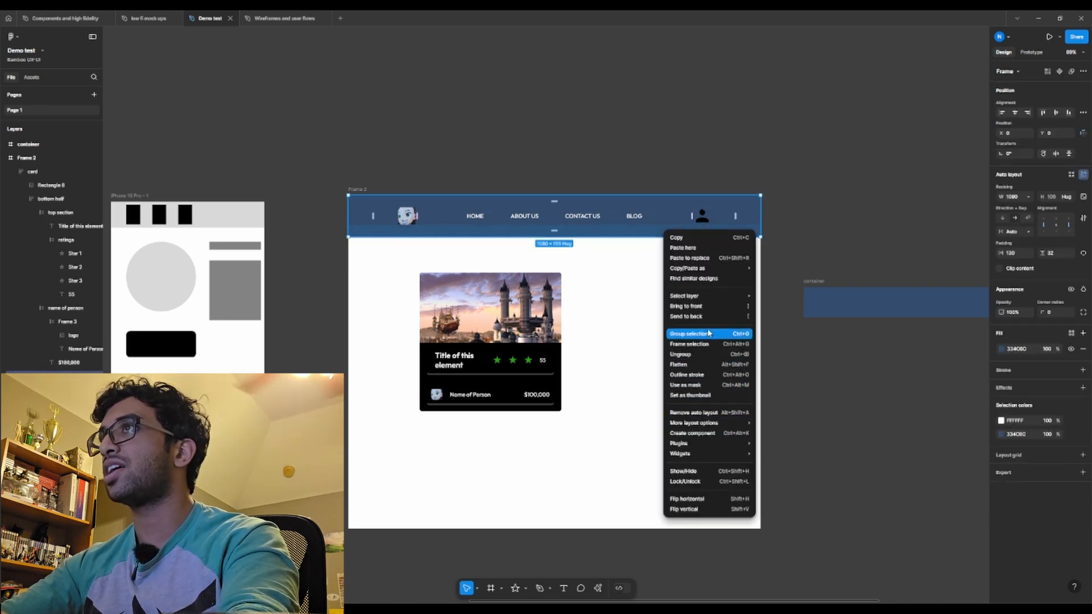
{"action": "mouse_move", "coordinate": [681, 269]}
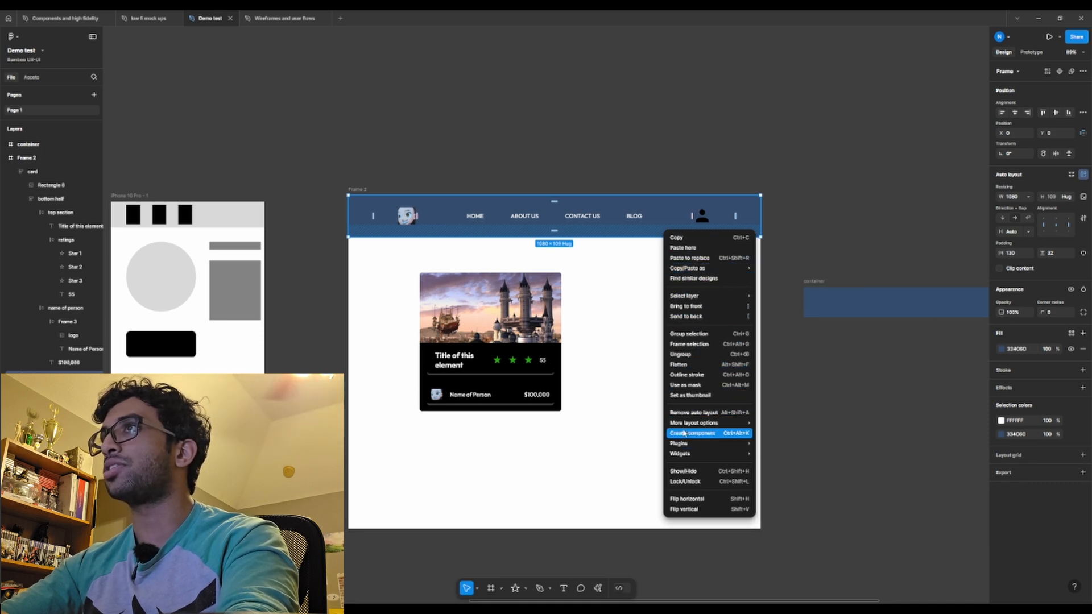
{"action": "left_click", "coordinate": [661, 282]}
Turn the full nav bar and the card into separate components.
{"action": "left_click", "coordinate": [686, 232]}
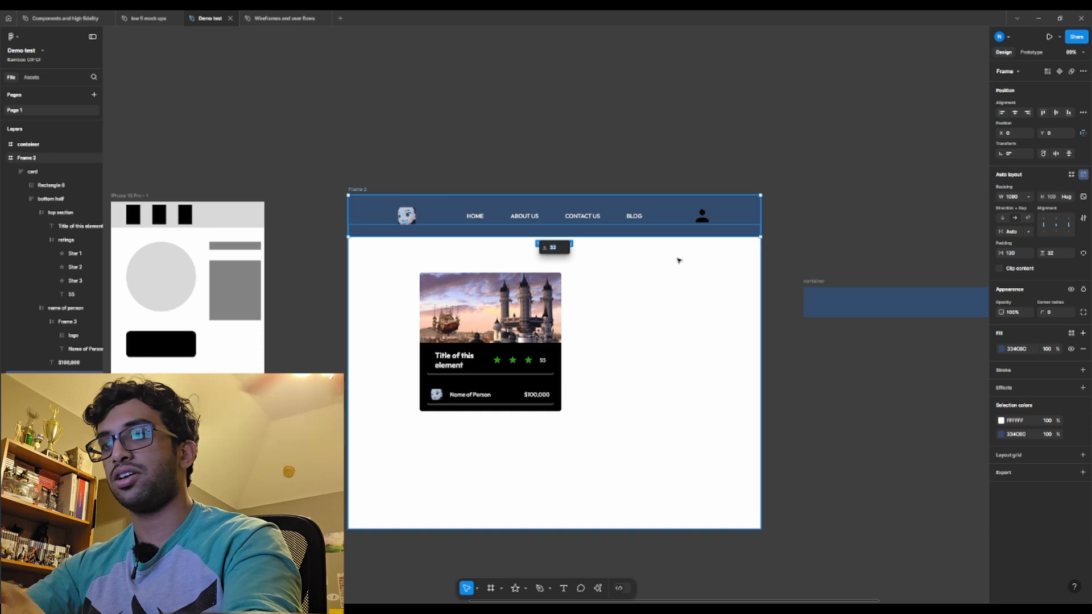
{"action": "key", "text": "alt"}
{"action": "key", "text": "ctrl+alt+k"}
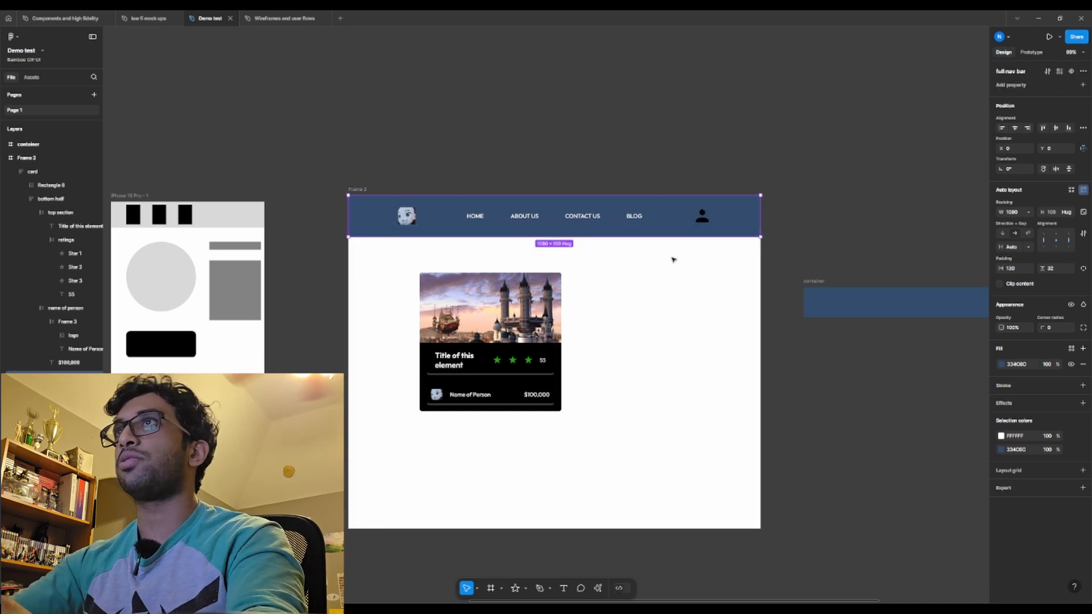
{"action": "left_click", "coordinate": [532, 336]}
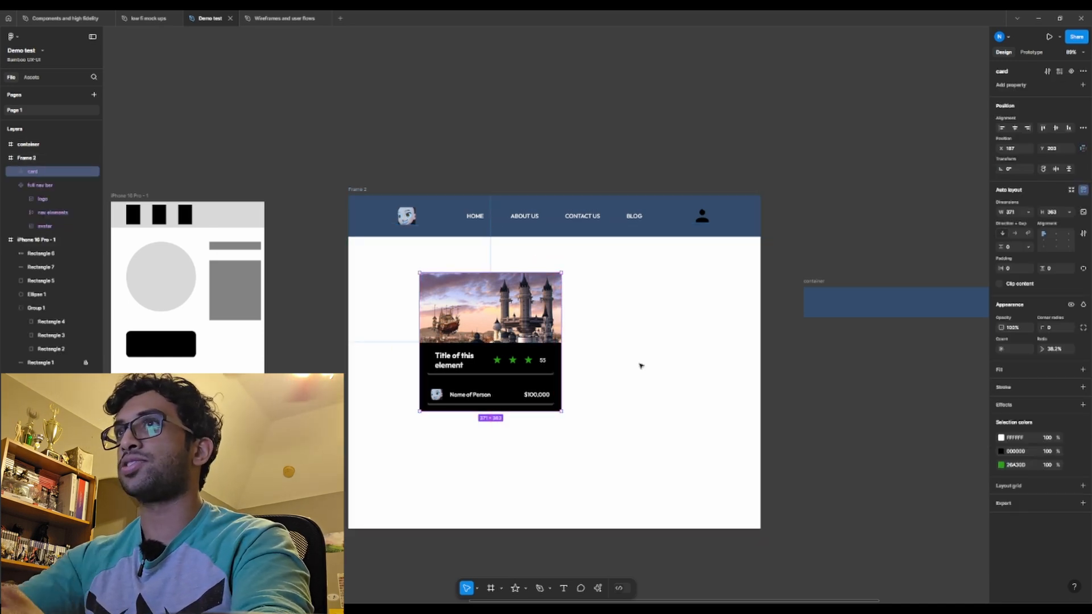
{"action": "left_click", "coordinate": [643, 367]}
Open the asset library of components created in this file.
{"action": "scroll", "coordinate": [736, 390], "scroll_direction": "down", "scroll_amount": 5}
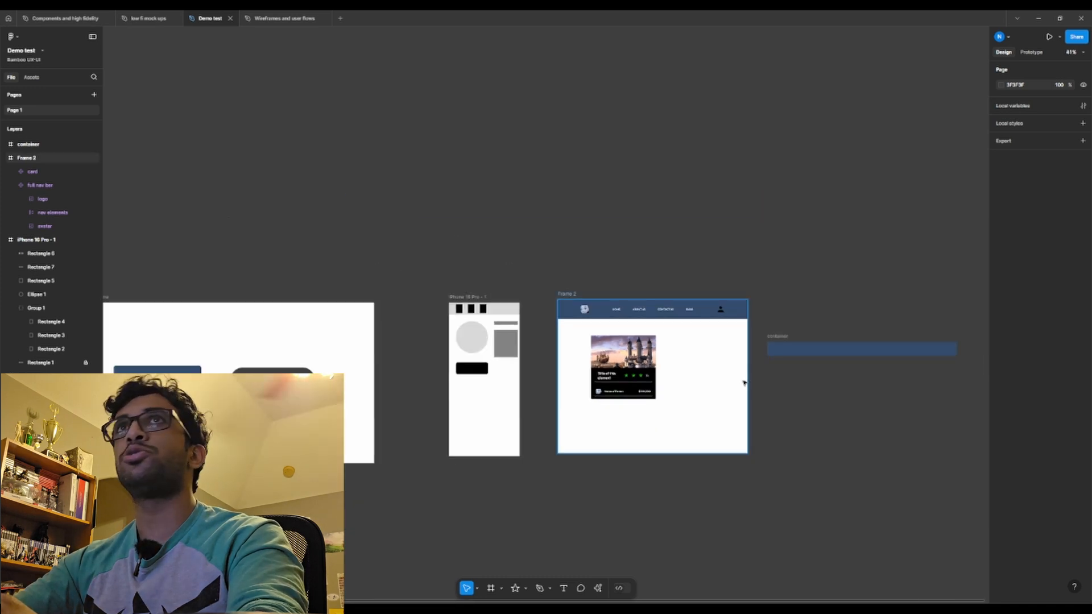
{"action": "left_click", "coordinate": [30, 78]}
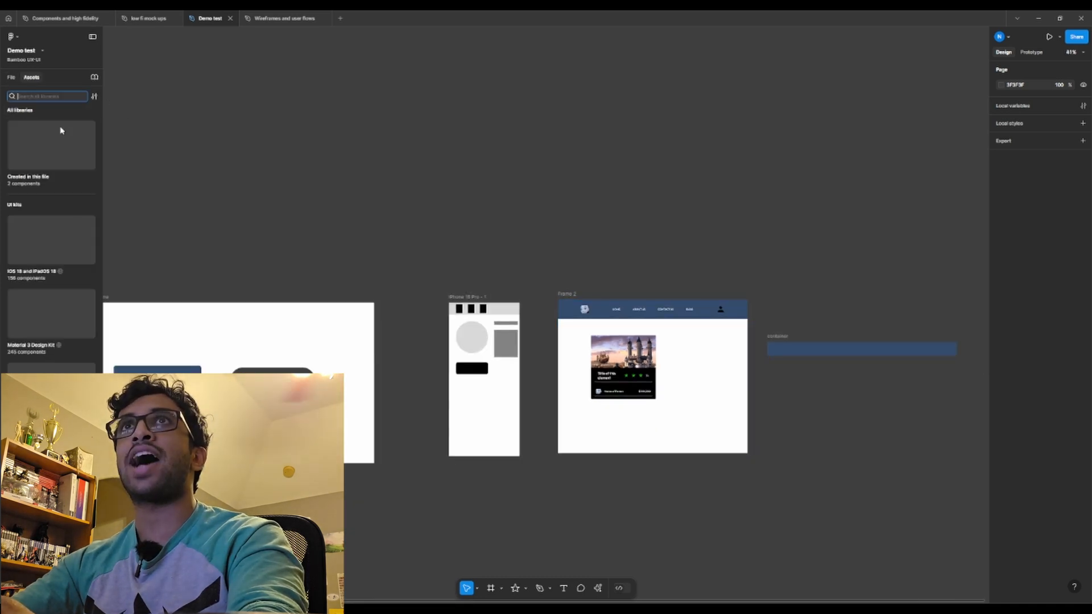
{"action": "left_click", "coordinate": [47, 167]}
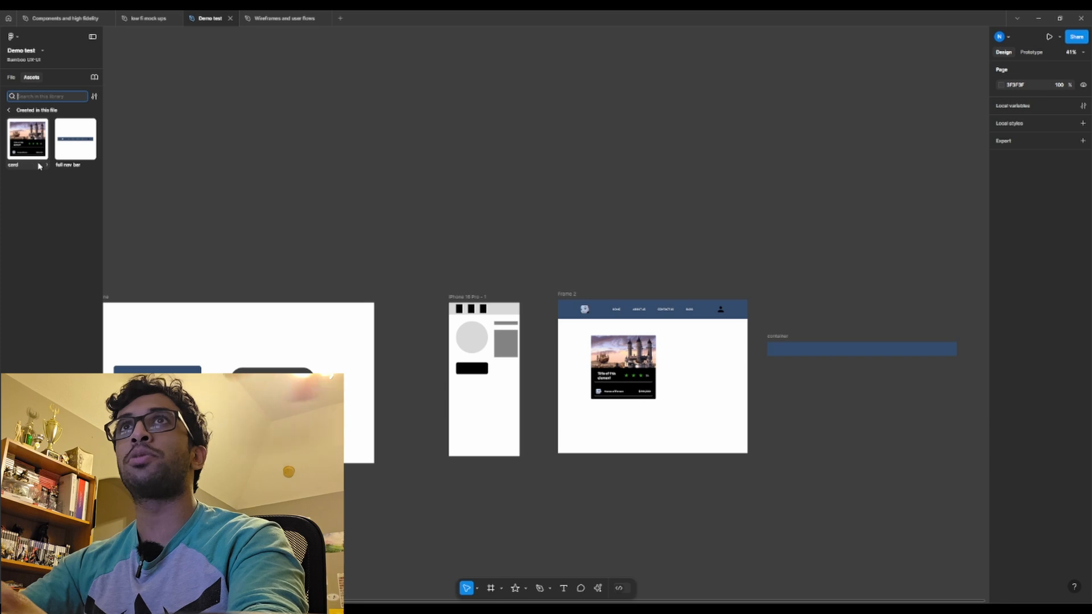
Draw a new landscape frame on the empty canvas beyond the container frame, wider than the nav bar.
{"action": "mouse_move", "coordinate": [841, 294]}
{"action": "left_mouse_down"}
{"action": "mouse_move", "coordinate": [580, 305]}
{"action": "mouse_move", "coordinate": [580, 295]}
{"action": "left_mouse_up"}
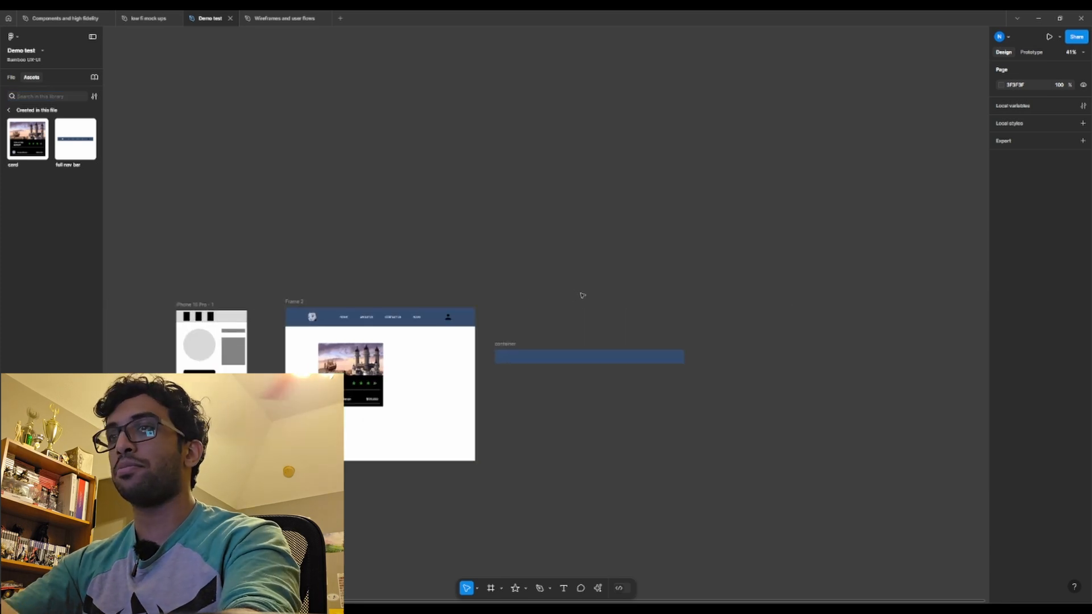
{"action": "key", "text": "f"}
{"action": "mouse_move", "coordinate": [771, 221]}
{"action": "left_mouse_down"}
{"action": "mouse_move", "coordinate": [907, 392]}
{"action": "mouse_move", "coordinate": [990, 404]}
{"action": "left_mouse_up"}
{"action": "left_click_drag", "start_coordinate": [886, 295], "coordinate": [668, 289]}
Place an instance of the full nav bar component in the new frame's upper-left corner at X 0, Y 0.
{"action": "left_click_drag", "start_coordinate": [95, 151], "coordinate": [579, 233]}
{"action": "left_click_drag", "start_coordinate": [579, 234], "coordinate": [579, 232]}
{"action": "left_click_drag", "start_coordinate": [561, 272], "coordinate": [704, 272]}
{"action": "left_click", "coordinate": [316, 318]}
{"action": "left_click", "coordinate": [846, 317]}
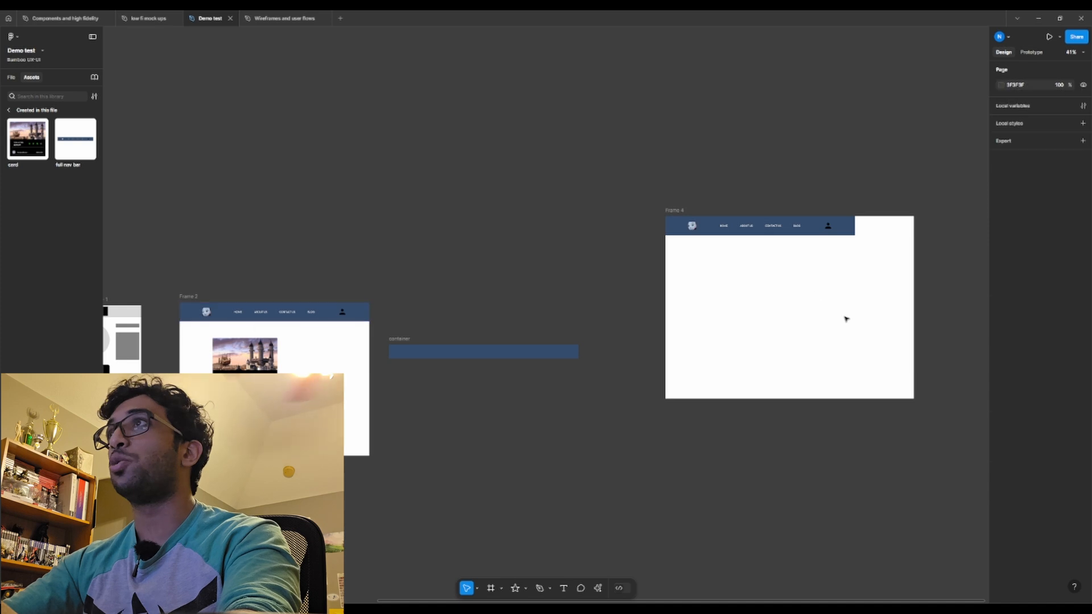
Go from the nav bar instance in the new frame to its main component.
{"action": "left_click", "coordinate": [786, 239]}
{"action": "right_click", "coordinate": [797, 239]}
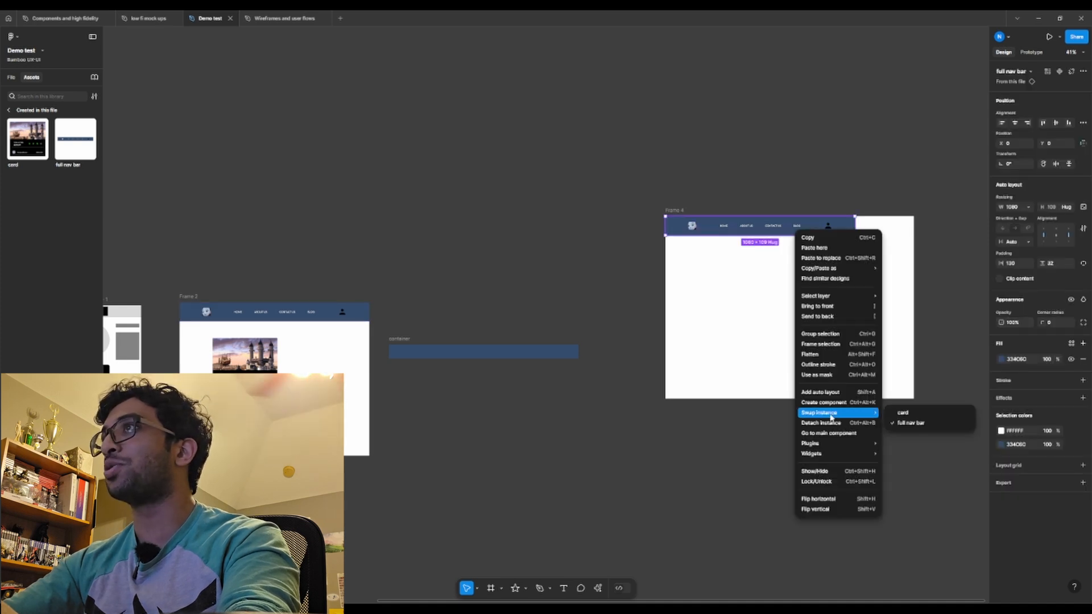
{"action": "left_click", "coordinate": [829, 434]}
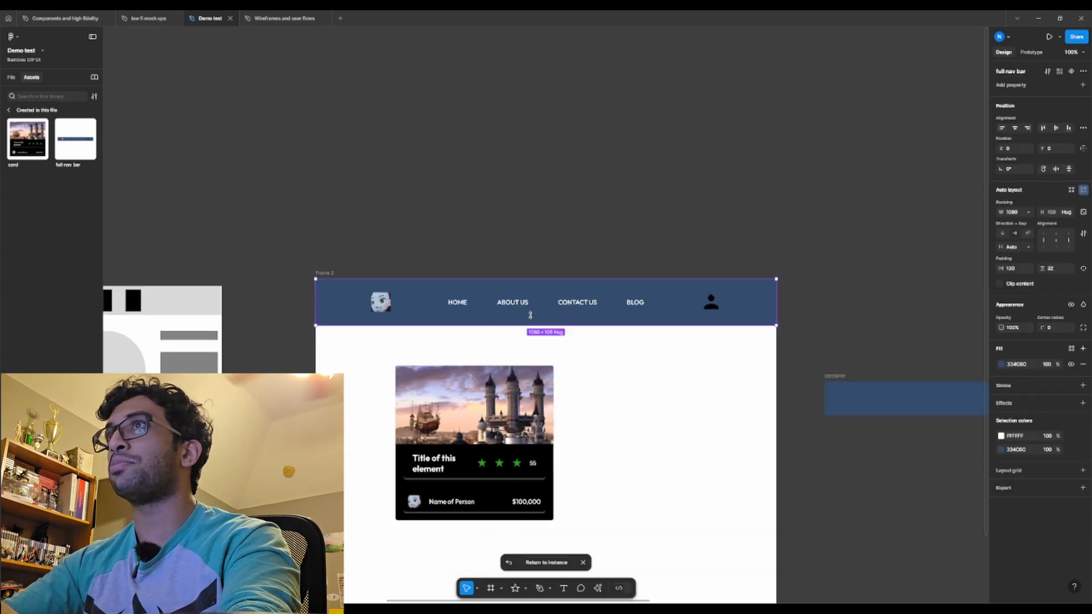
Try enlarging the profile icon in the main nav bar to check the instance in the new frame, and undo the change.
{"action": "left_click", "coordinate": [713, 307]}
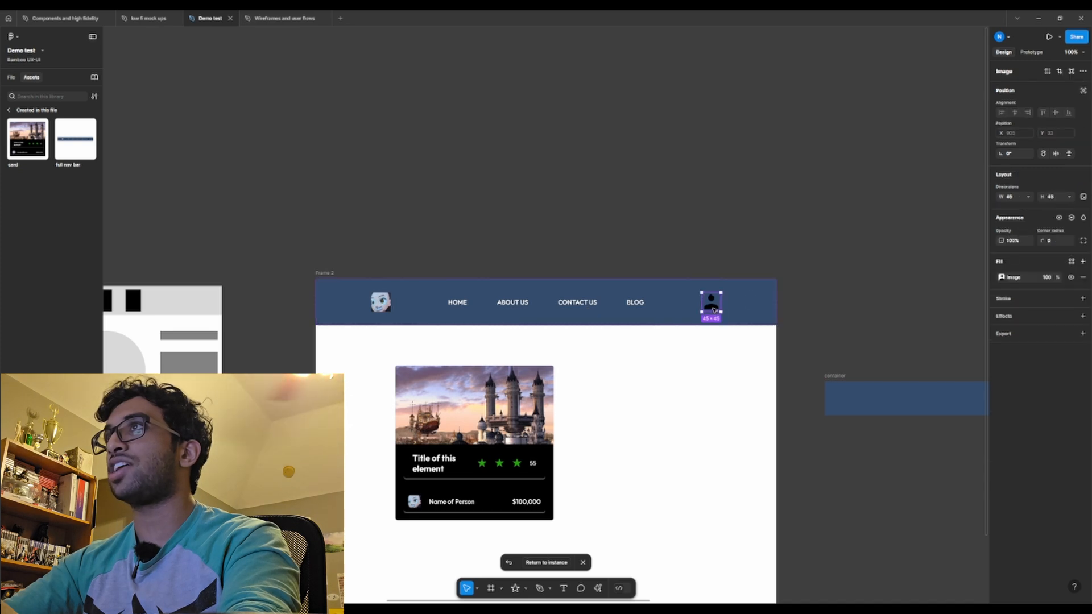
{"action": "left_click_drag", "start_coordinate": [719, 312], "coordinate": [785, 379]}
{"action": "left_click", "coordinate": [848, 295]}
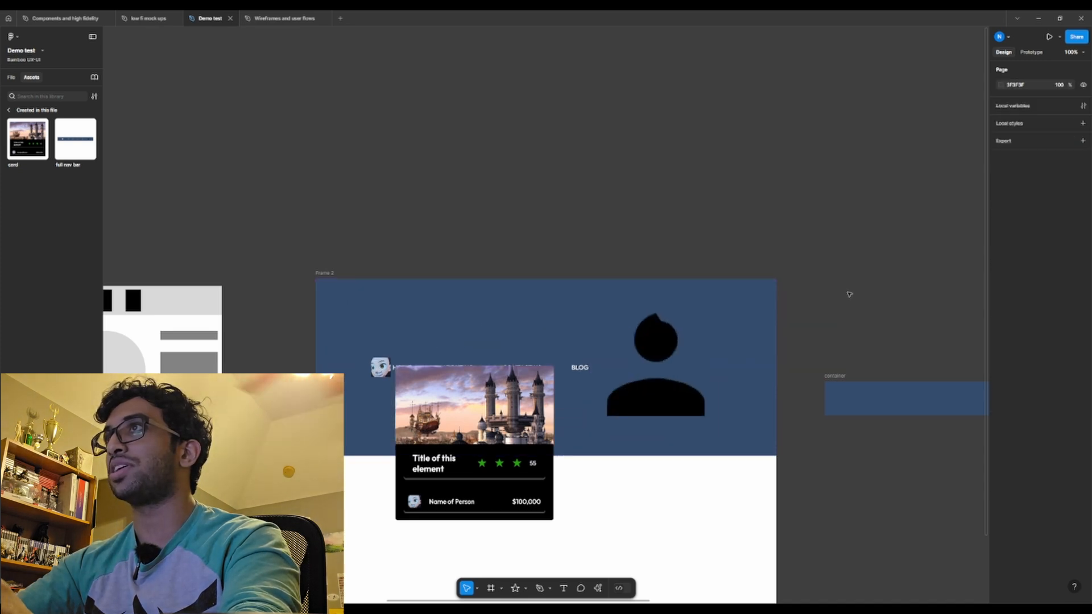
{"action": "scroll", "coordinate": [850, 292], "scroll_direction": "down", "scroll_amount": 3}
{"action": "left_click_drag", "start_coordinate": [917, 259], "coordinate": [376, 229]}
{"action": "left_click_drag", "start_coordinate": [805, 243], "coordinate": [540, 246]}
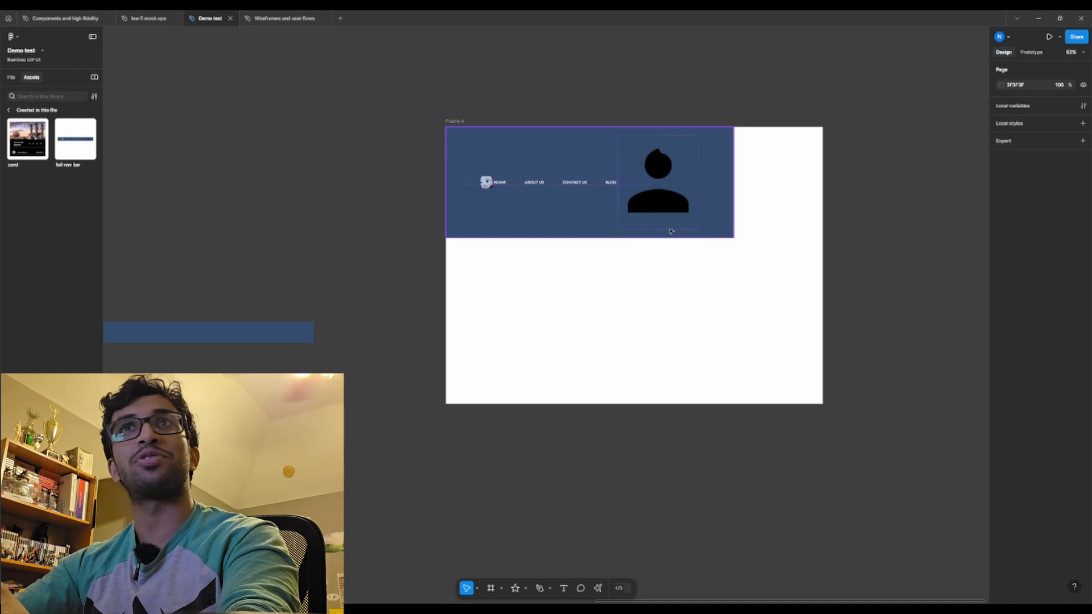
{"action": "key", "text": "ctrl+z"}
{"action": "key", "text": "ctrl+z"}
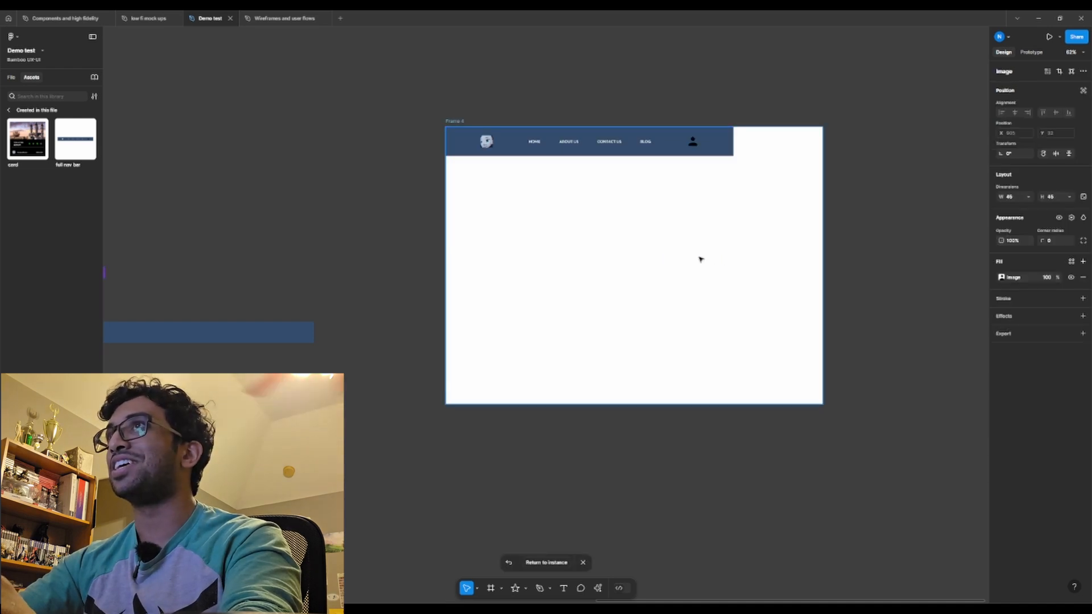
Place an instance of the card component below the nav bar in the new frame.
{"action": "left_click_drag", "start_coordinate": [34, 145], "coordinate": [846, 279]}
{"action": "left_click_drag", "start_coordinate": [413, 376], "coordinate": [627, 366]}
Try deleting the third star from the main card to check the card instance, and undo the deletion.
{"action": "left_click", "coordinate": [207, 355]}
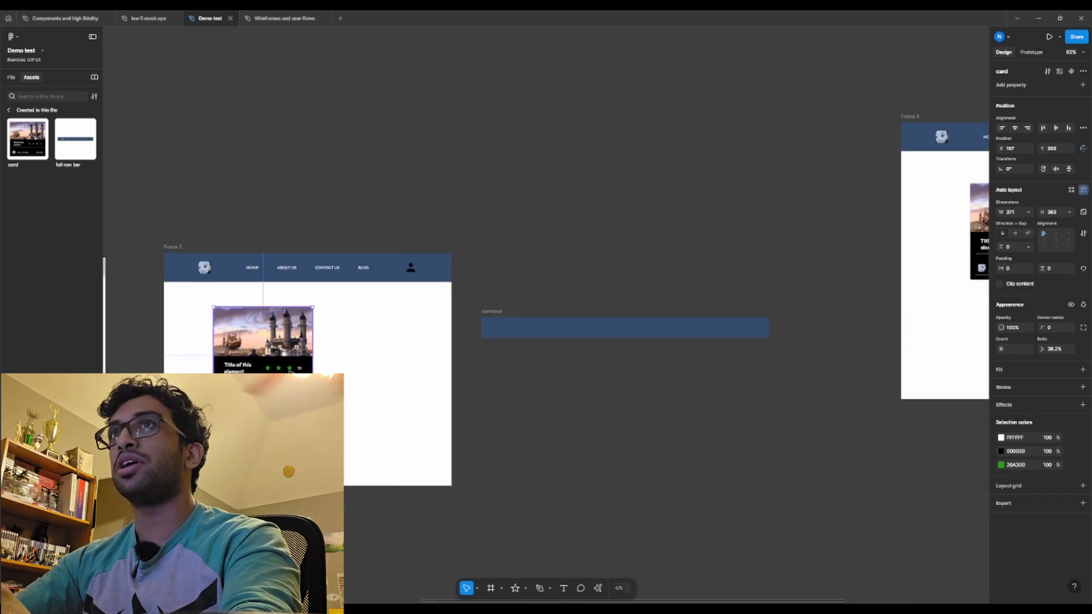
{"action": "scroll", "coordinate": [205, 359], "scroll_direction": "up", "scroll_amount": 3}
{"action": "scroll", "coordinate": [285, 371], "scroll_direction": "up", "scroll_amount": 1}
{"action": "double_click", "coordinate": [287, 369]}
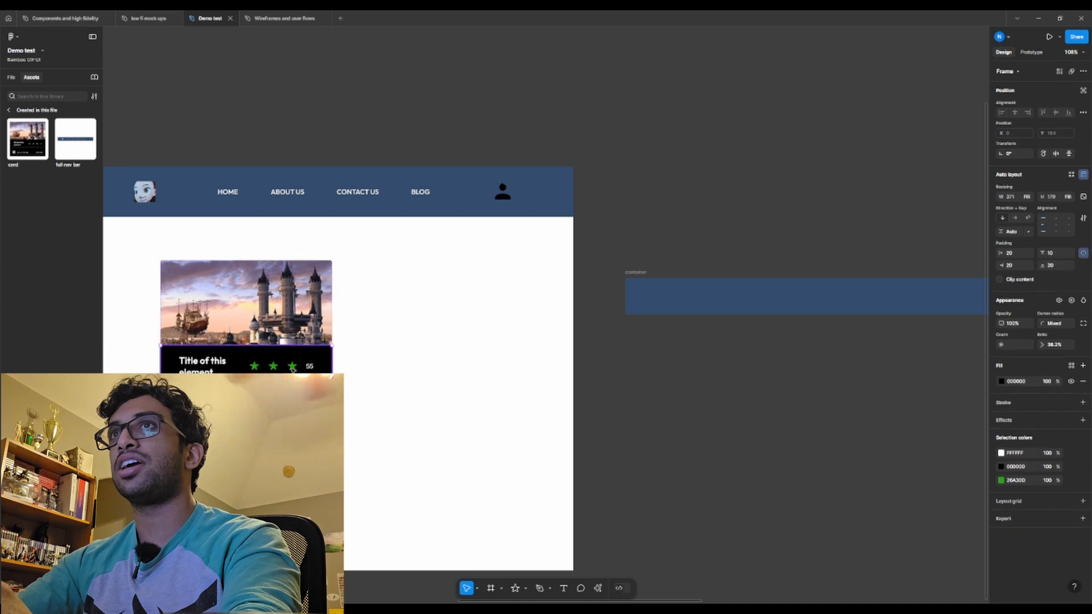
{"action": "double_click", "coordinate": [293, 367]}
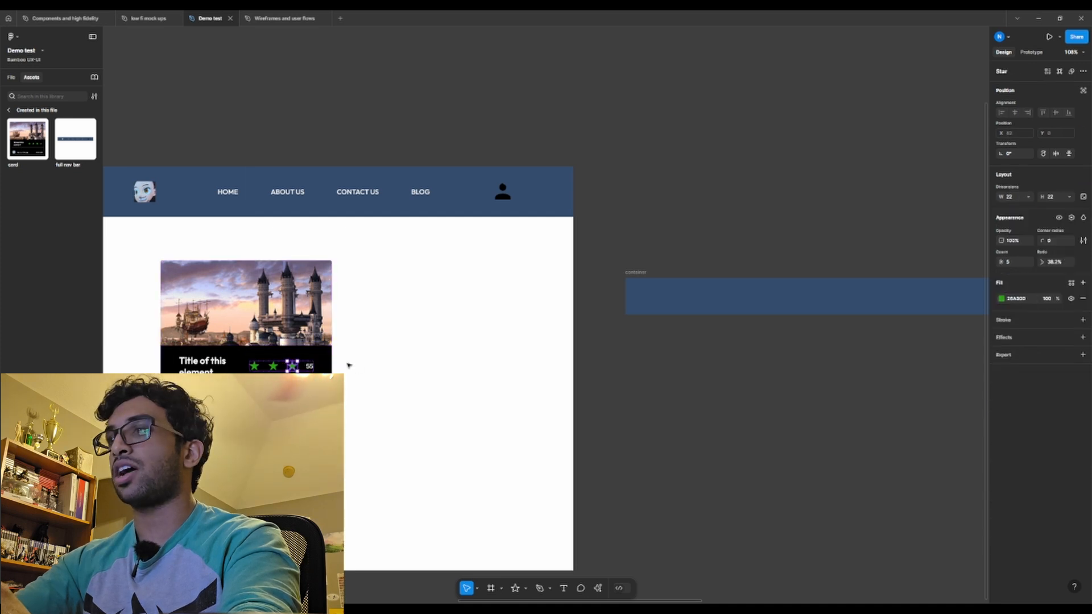
{"action": "left_click", "coordinate": [348, 365]}
{"action": "scroll", "coordinate": [437, 356], "scroll_direction": "down", "scroll_amount": 2}
{"action": "scroll", "coordinate": [437, 356], "scroll_direction": "right", "scroll_amount": 10}
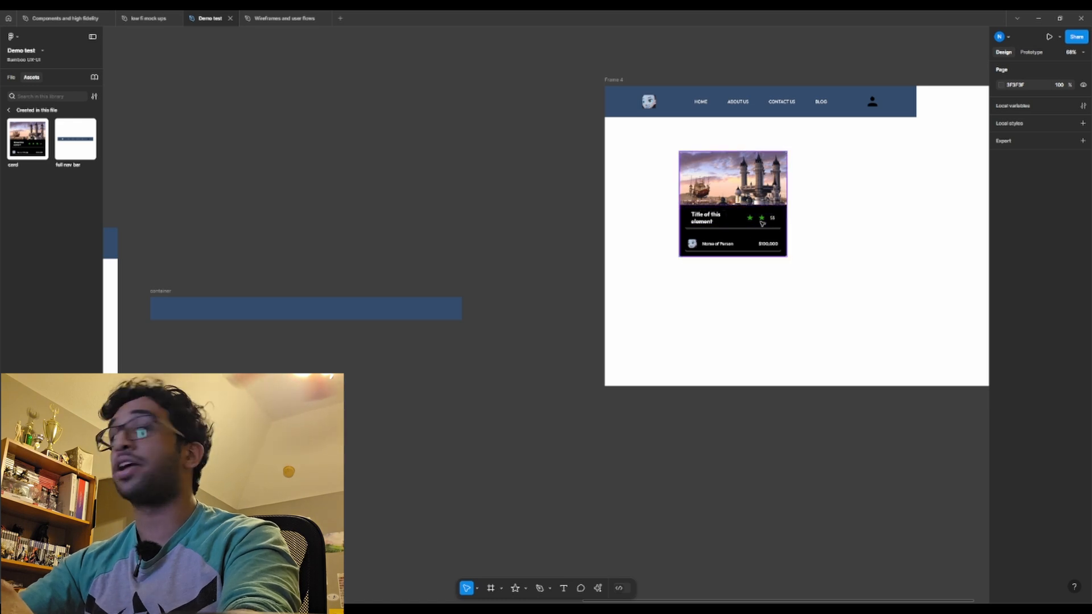
{"action": "key", "text": "ctrl+z"}
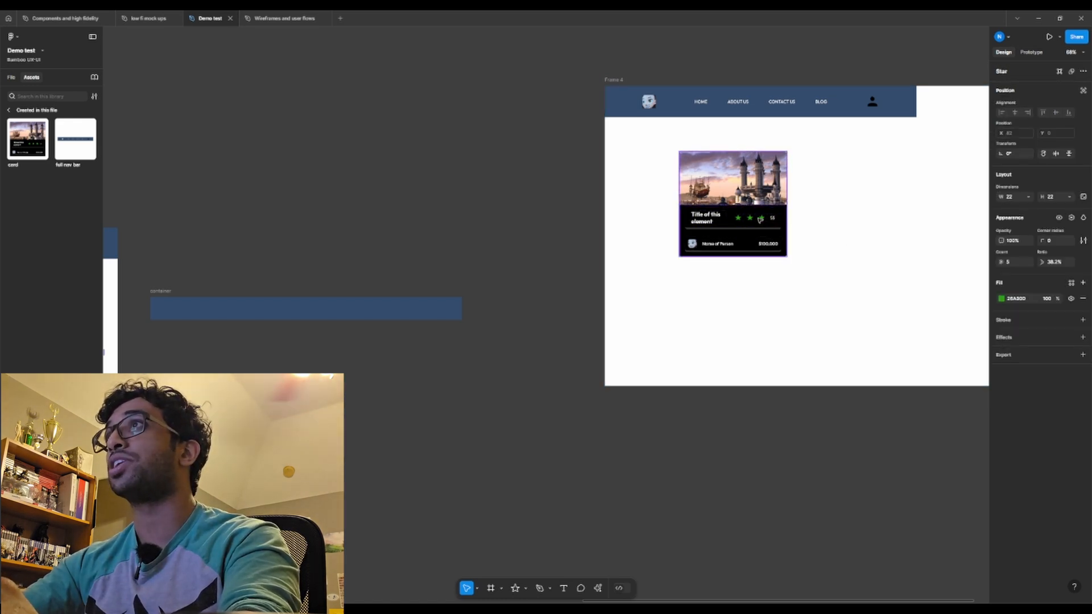
Detach the card instance in the new frame from its main component and select the middle star in its rating row.
{"action": "key", "text": "Escape"}
{"action": "right_click", "coordinate": [749, 236]}
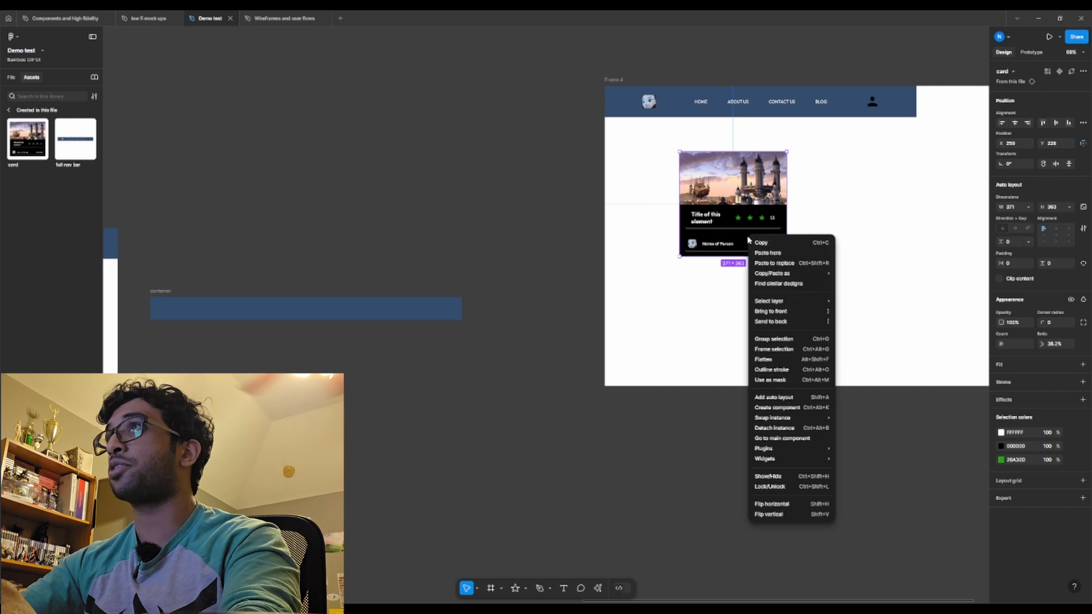
{"action": "left_click", "coordinate": [782, 432]}
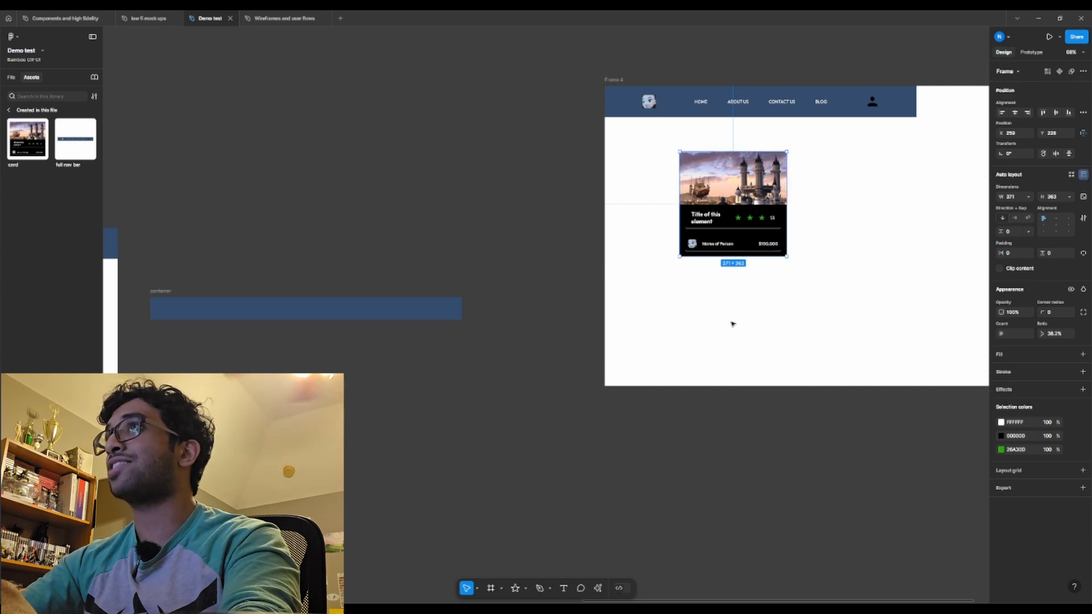
{"action": "left_click", "coordinate": [732, 322]}
{"action": "scroll", "coordinate": [713, 287], "scroll_direction": "down", "scroll_amount": 4}
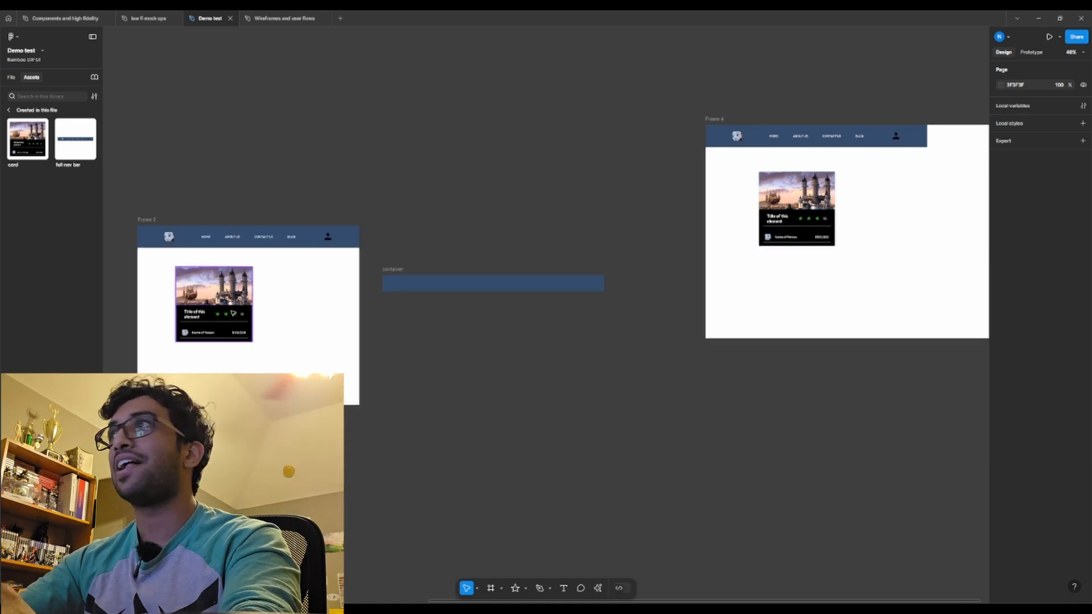
{"action": "double_click", "coordinate": [813, 220]}
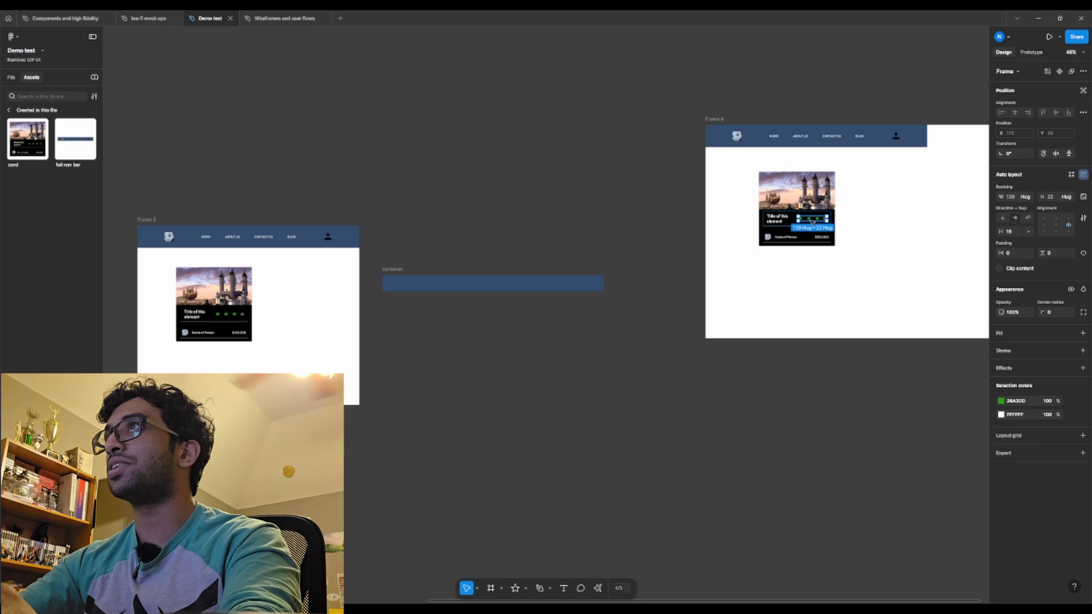
{"action": "double_click", "coordinate": [812, 221]}
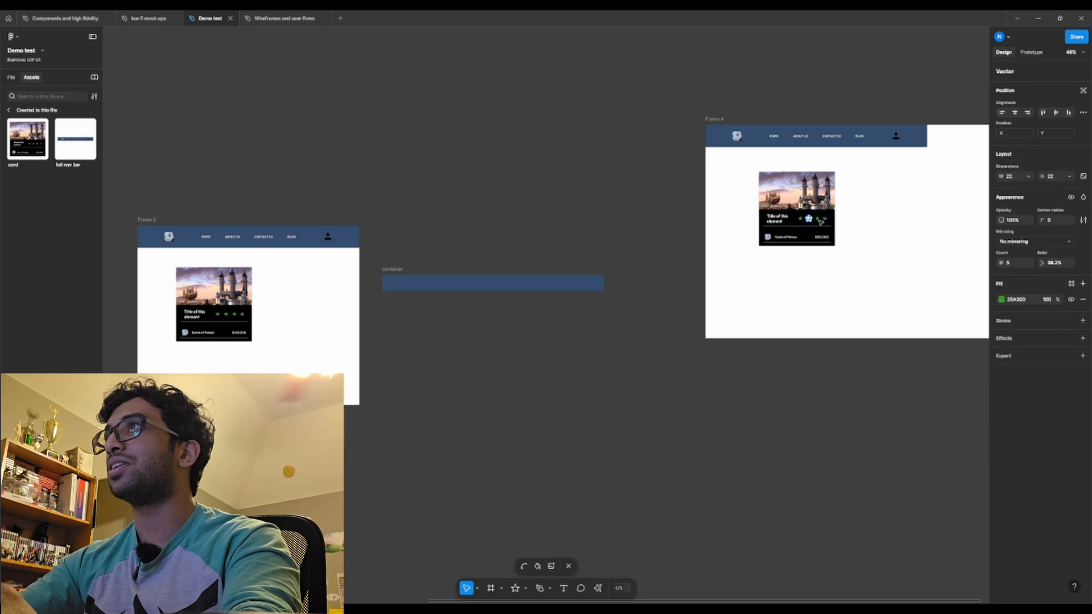
Delete the third star from the main card component's rating row and compare it with the detached card in the new frame.
{"action": "left_click", "coordinate": [226, 318]}
{"action": "double_click", "coordinate": [226, 317]}
{"action": "double_click", "coordinate": [226, 317]}
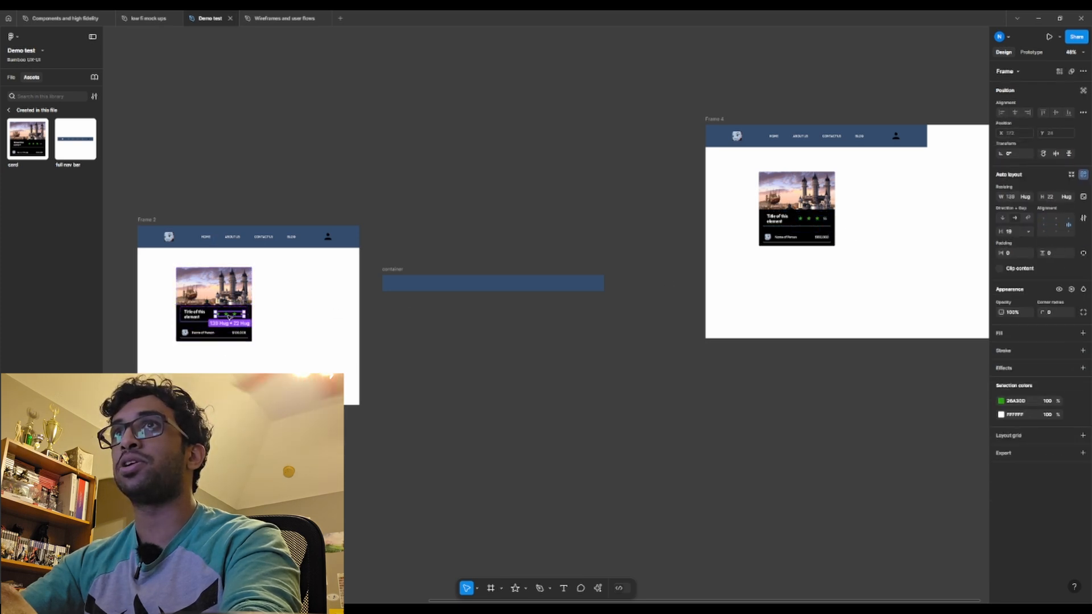
{"action": "double_click", "coordinate": [225, 317]}
{"action": "scroll", "coordinate": [242, 319], "scroll_direction": "up", "scroll_amount": 5}
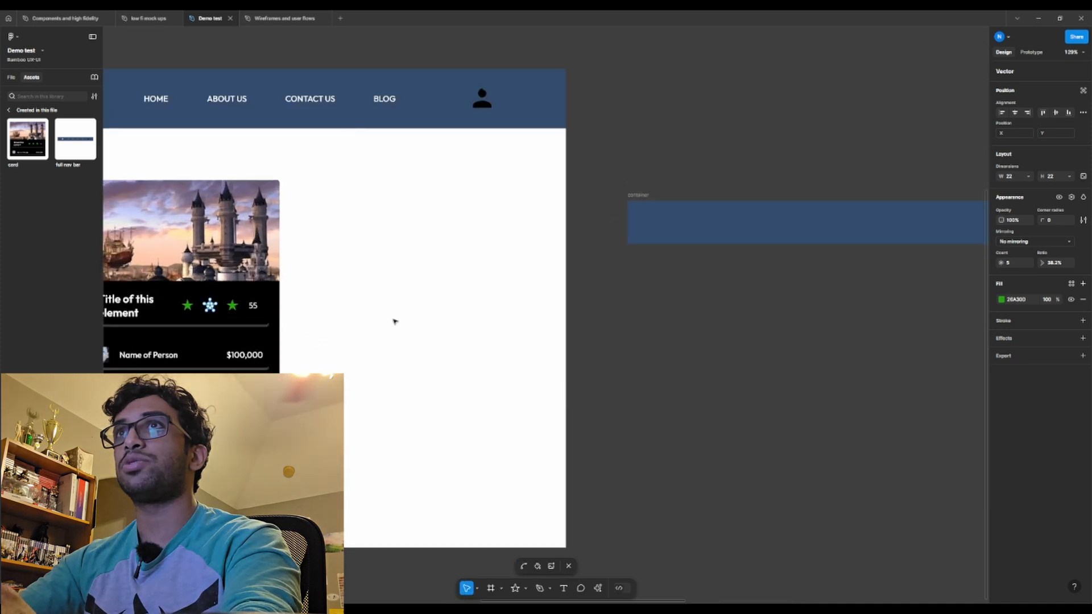
{"action": "key", "text": "Escape"}
{"action": "key", "text": "Escape"}
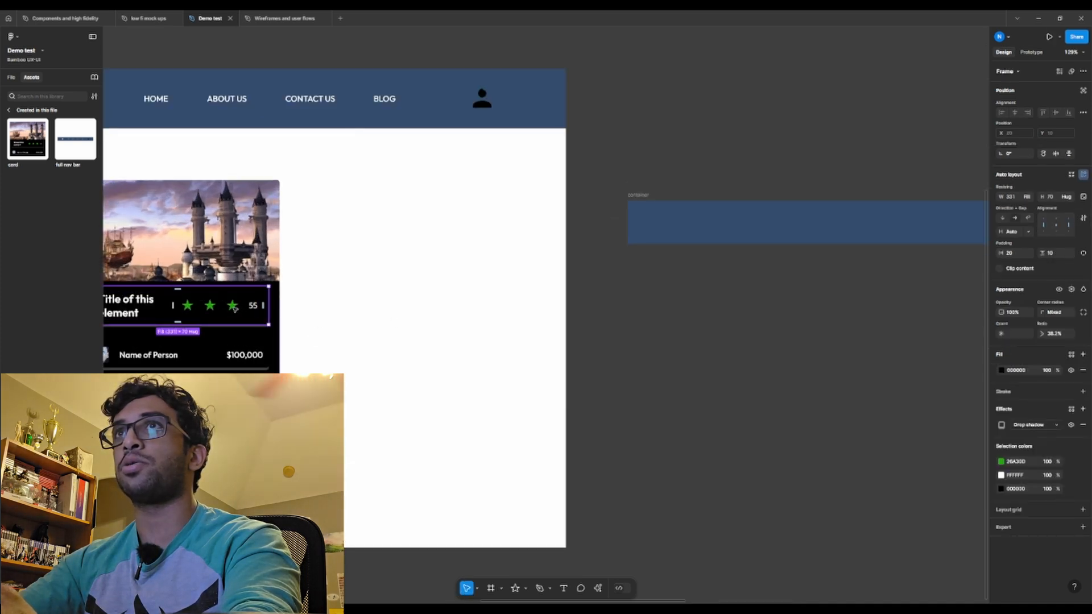
{"action": "double_click", "coordinate": [235, 309]}
{"action": "key", "text": "Delete"}
{"action": "scroll", "coordinate": [383, 287], "scroll_direction": "down", "scroll_amount": 1}
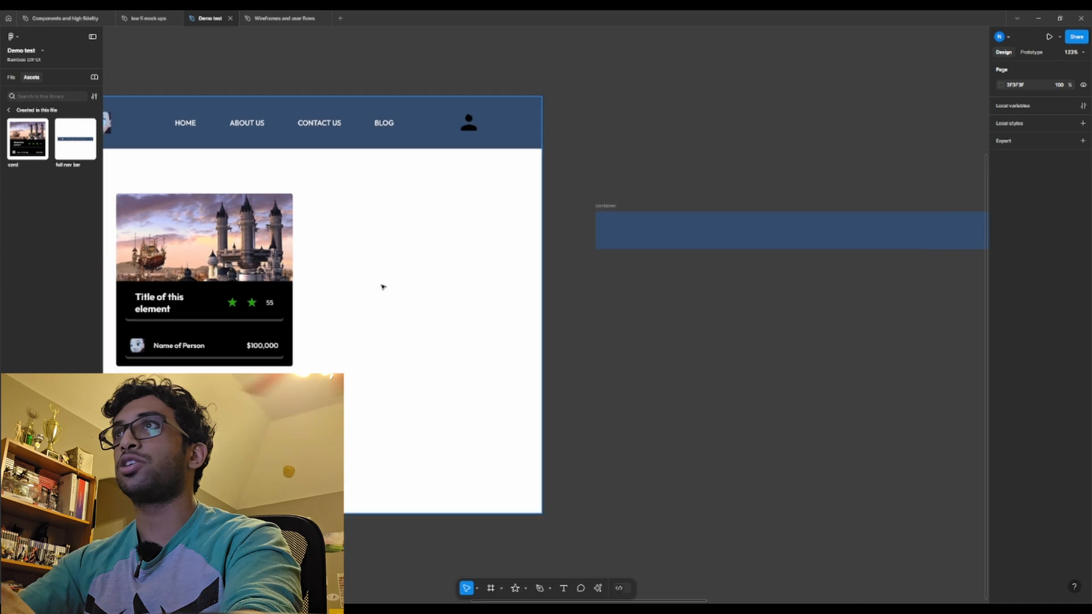
{"action": "scroll", "coordinate": [382, 286], "scroll_direction": "down", "scroll_amount": 3}
{"action": "scroll", "coordinate": [819, 243], "scroll_direction": "up", "scroll_amount": 2}
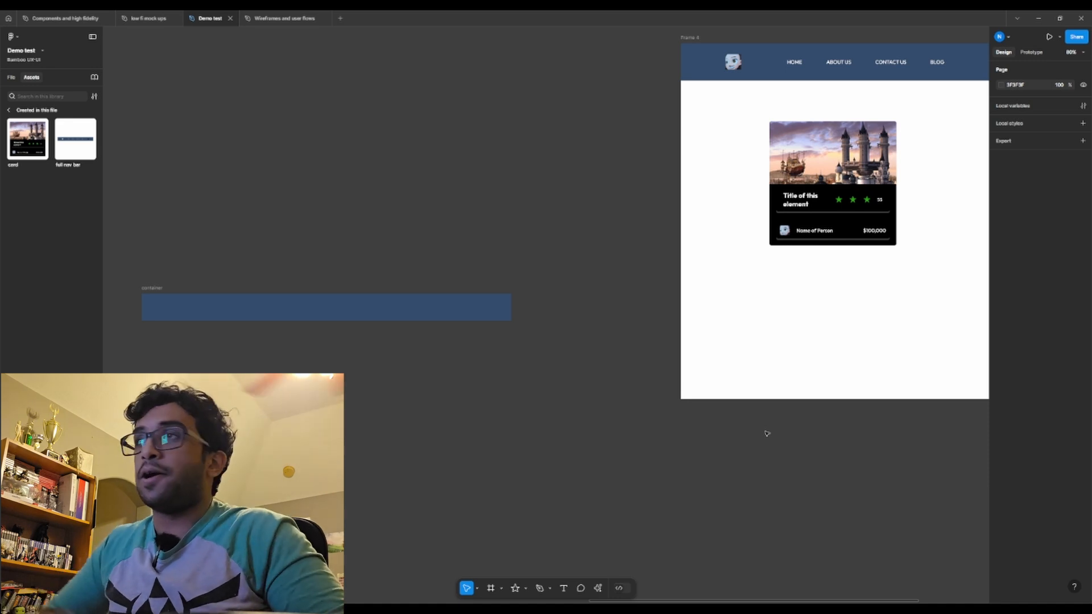
{"action": "scroll", "coordinate": [831, 285], "scroll_direction": "up", "scroll_amount": 5}
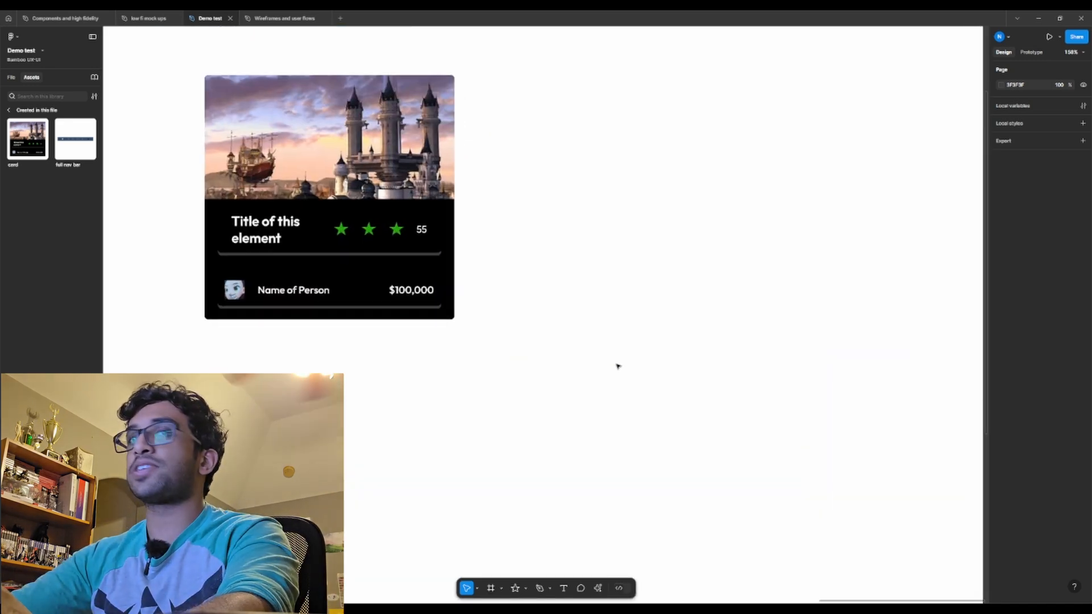